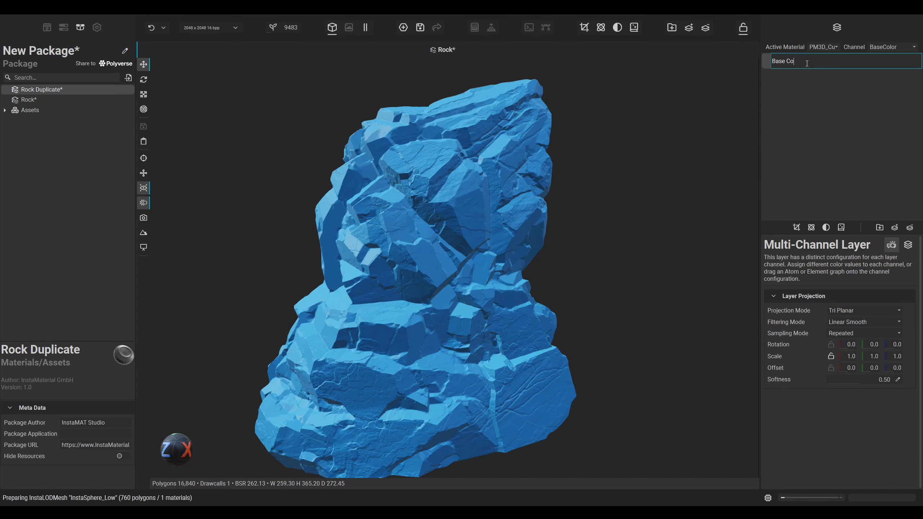
Step: Name the layer Base Color and set its base color fill to dark brown, RGB 0.3257, 0.2775, 0.2378
{"action": "key", "text": "Return"}
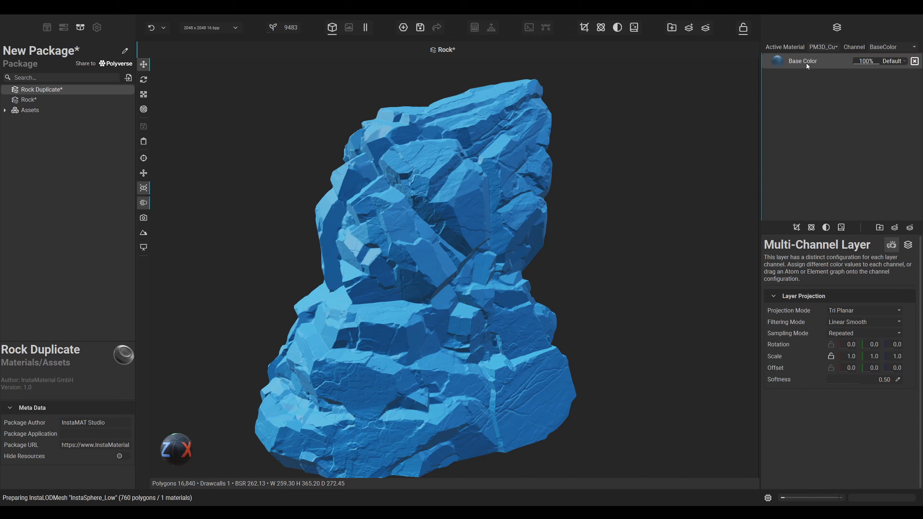
{"action": "left_click", "coordinate": [908, 245]}
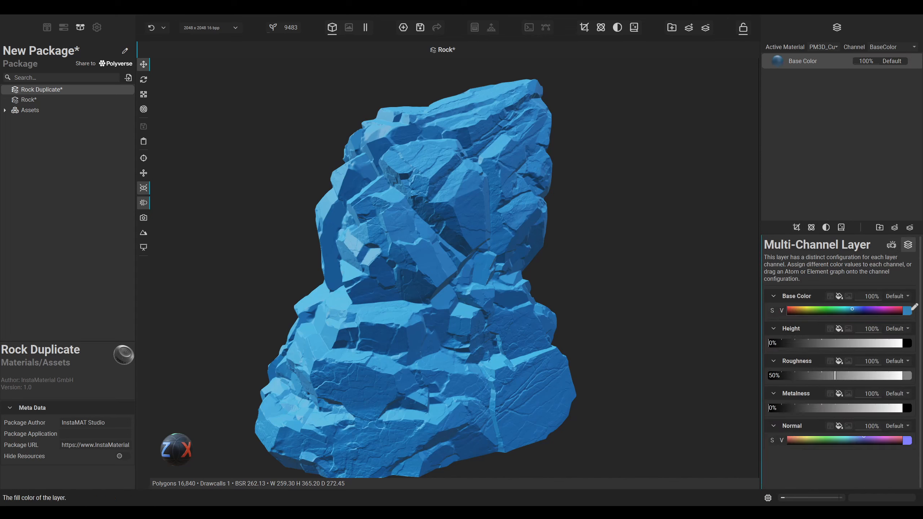
{"action": "left_click", "coordinate": [908, 311]}
{"action": "left_click", "coordinate": [771, 358]}
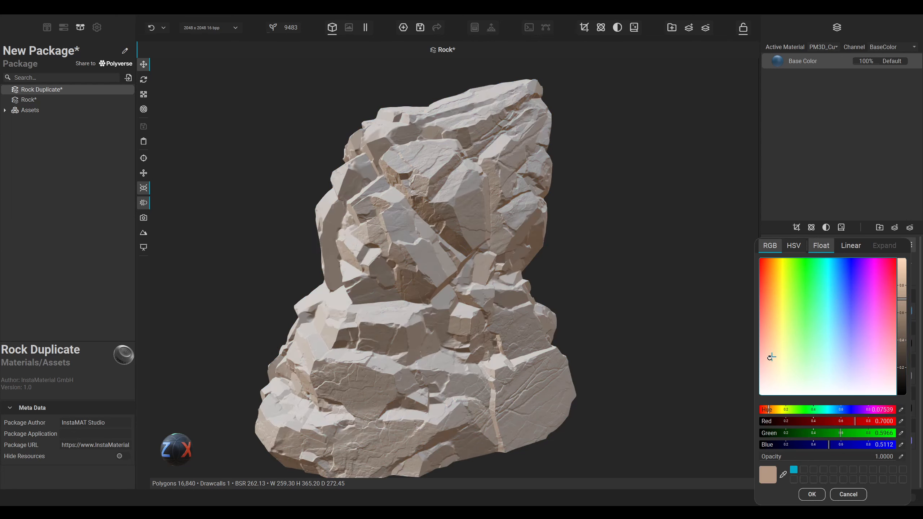
{"action": "left_click_drag", "start_coordinate": [902, 335], "coordinate": [904, 351]}
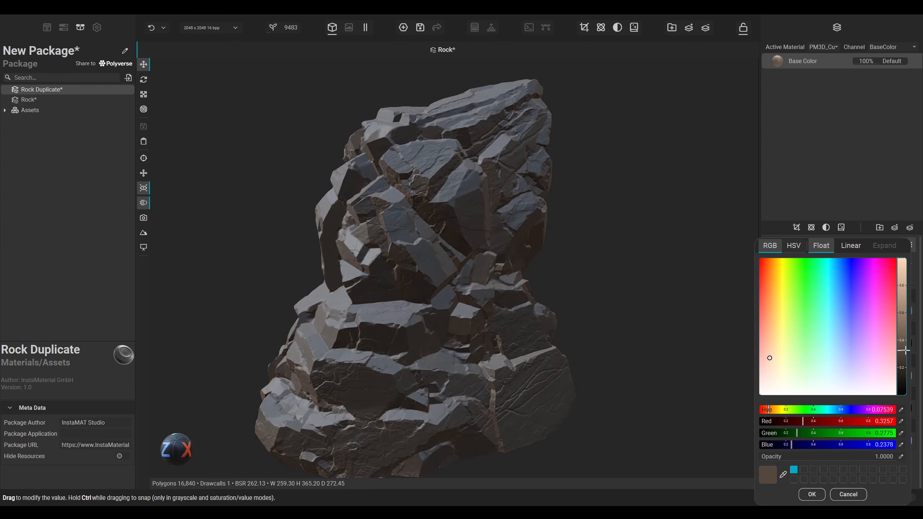
{"action": "left_click", "coordinate": [812, 494]}
Step: Raise the Base Color layer's roughness to 100%, checking the rock under rotated environment lighting
{"action": "right_click_drag", "start_coordinate": [344, 322], "coordinate": [421, 307], "text": "shift"}
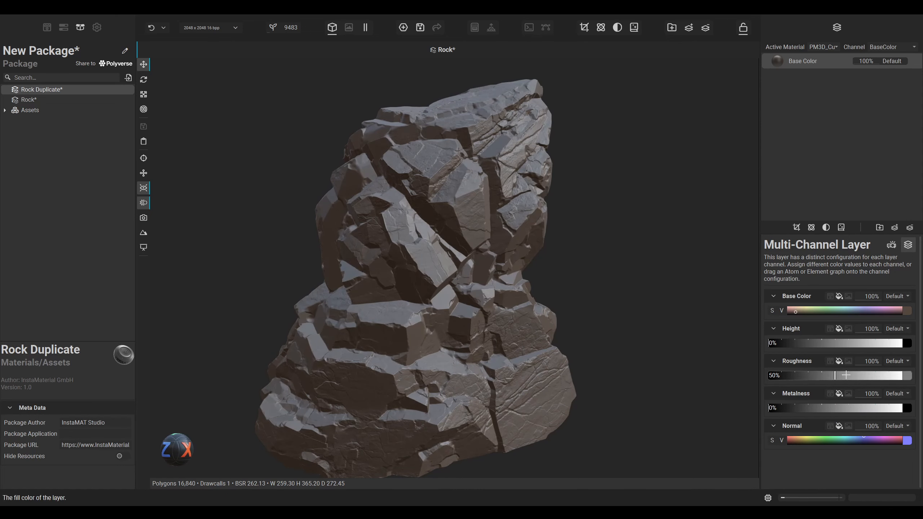
{"action": "left_click_drag", "start_coordinate": [846, 376], "coordinate": [907, 375]}
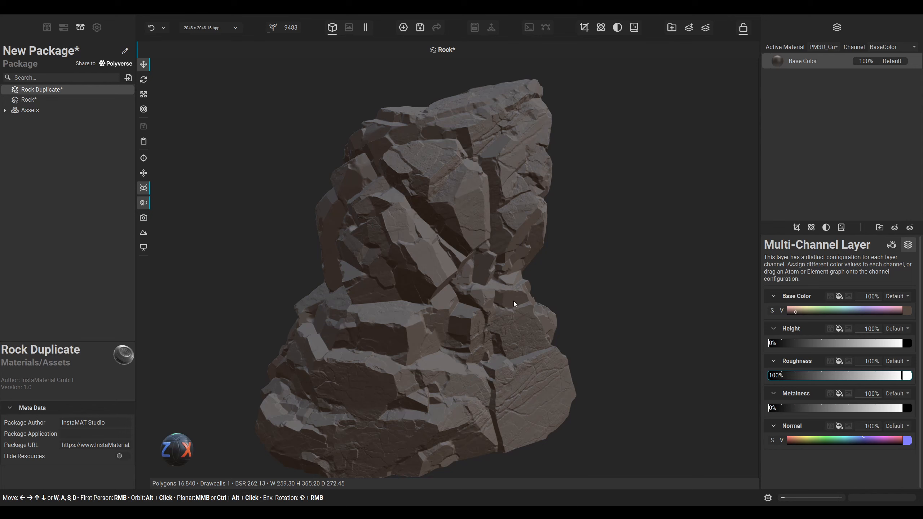
{"action": "middle_click_drag", "start_coordinate": [477, 300], "coordinate": [485, 291]}
{"action": "mouse_move", "coordinate": [176, 444]}
{"action": "left_mouse_down"}
{"action": "mouse_move", "coordinate": [163, 444]}
{"action": "mouse_move", "coordinate": [174, 441]}
{"action": "left_mouse_up"}
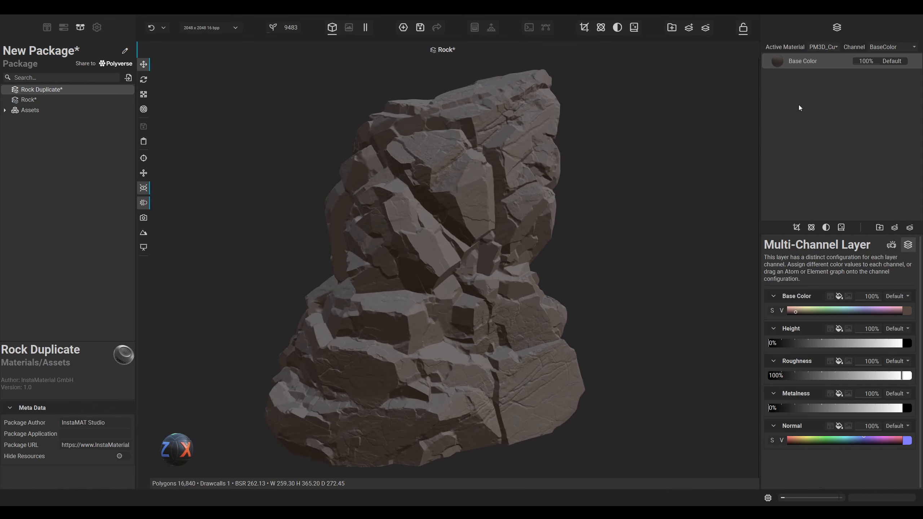
Step: Add a Multi-Channel Layer above Base Color and name it Color Variance 1
{"action": "left_click", "coordinate": [895, 228]}
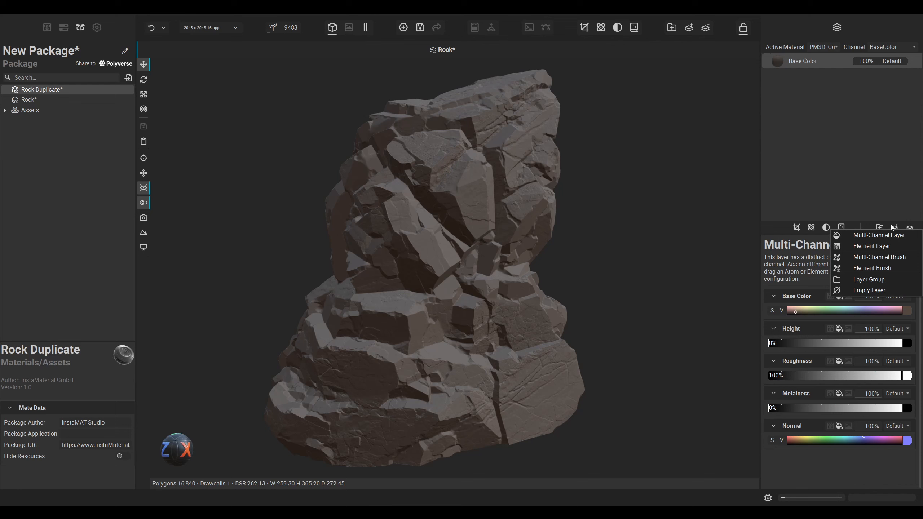
{"action": "left_click", "coordinate": [869, 237]}
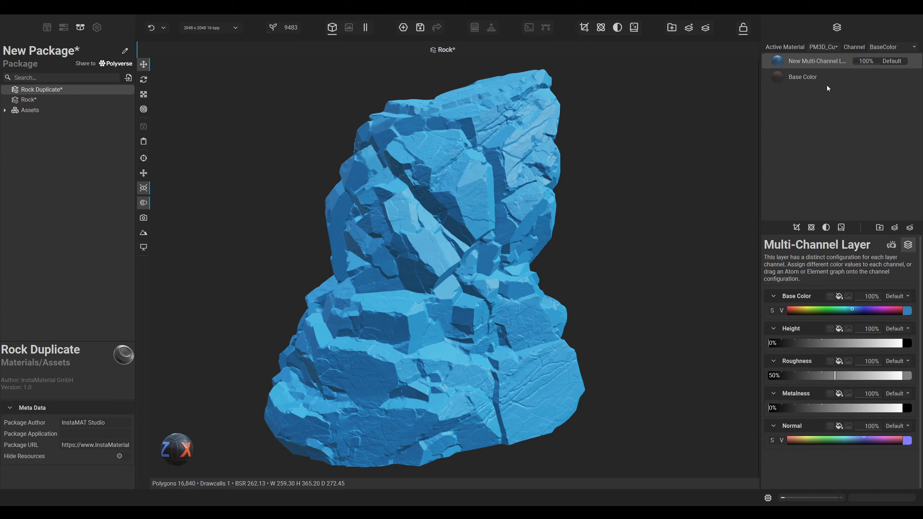
{"action": "double_click", "coordinate": [814, 60]}
{"action": "type", "text": "Col"}
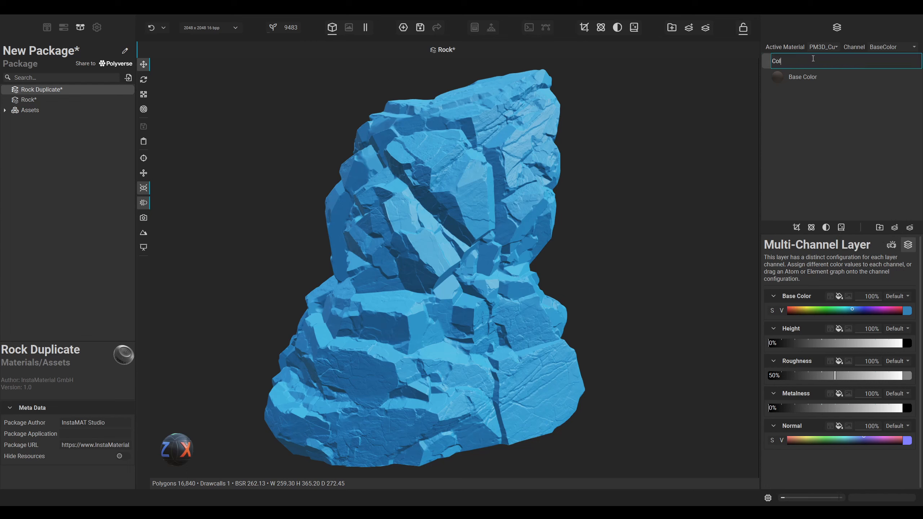
{"action": "type", "text": "or Variance 1"}
{"action": "key", "text": "Return"}
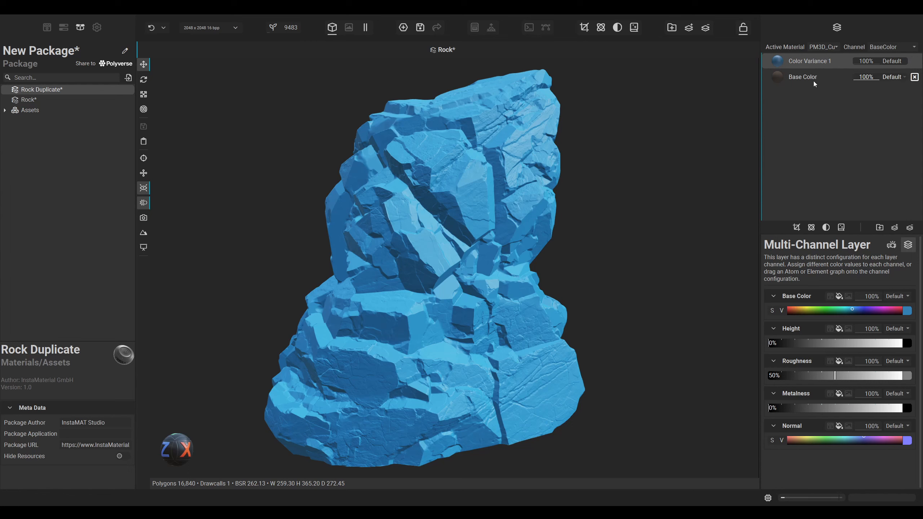
Step: Set Color Variance 1's roughness to 86% and its base color to a lighter brown, RGB 0.4934, 0.4302, 0.3587
{"action": "left_click", "coordinate": [894, 376]}
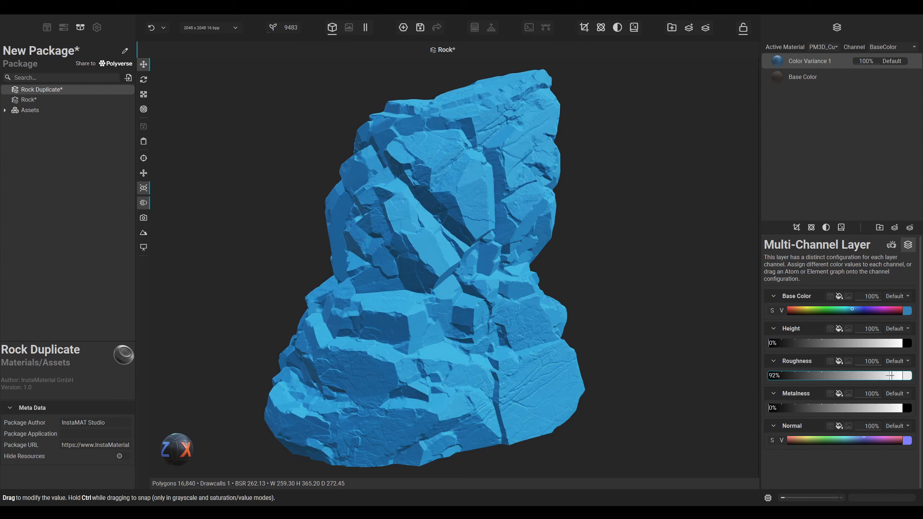
{"action": "left_click_drag", "start_coordinate": [894, 376], "coordinate": [884, 376]}
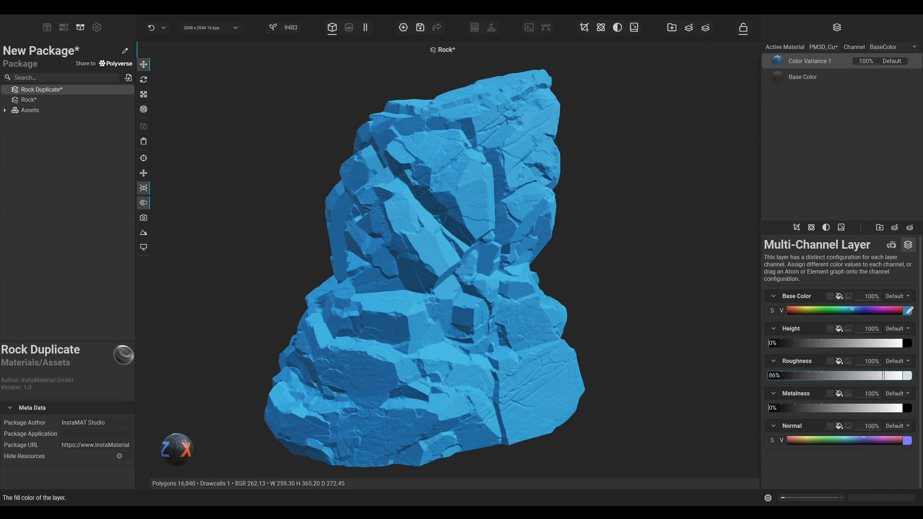
{"action": "left_click", "coordinate": [910, 311]}
{"action": "left_click", "coordinate": [773, 350]}
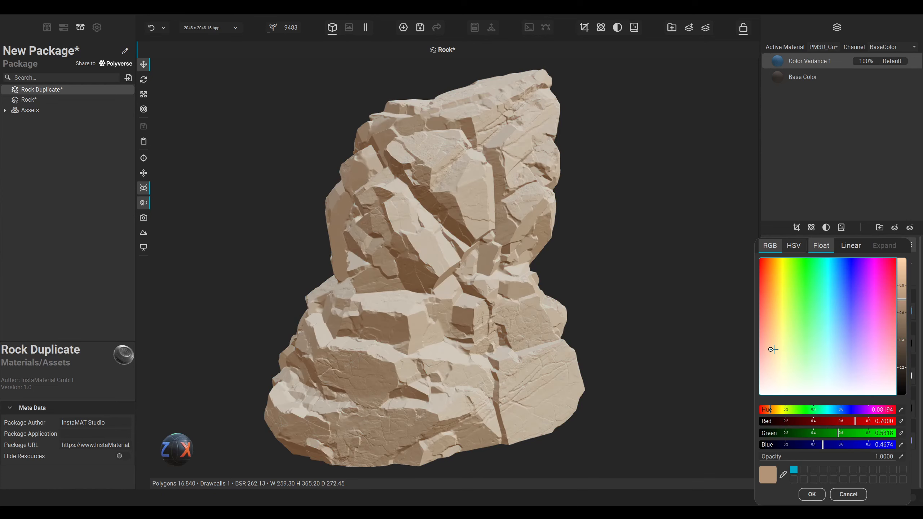
{"action": "left_click", "coordinate": [772, 357]}
{"action": "left_click", "coordinate": [902, 318]}
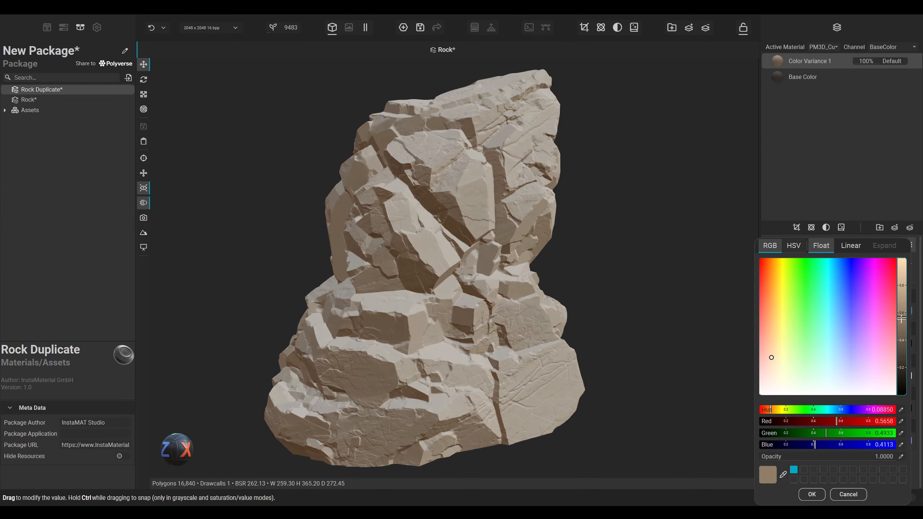
{"action": "left_click_drag", "start_coordinate": [901, 318], "coordinate": [902, 328]}
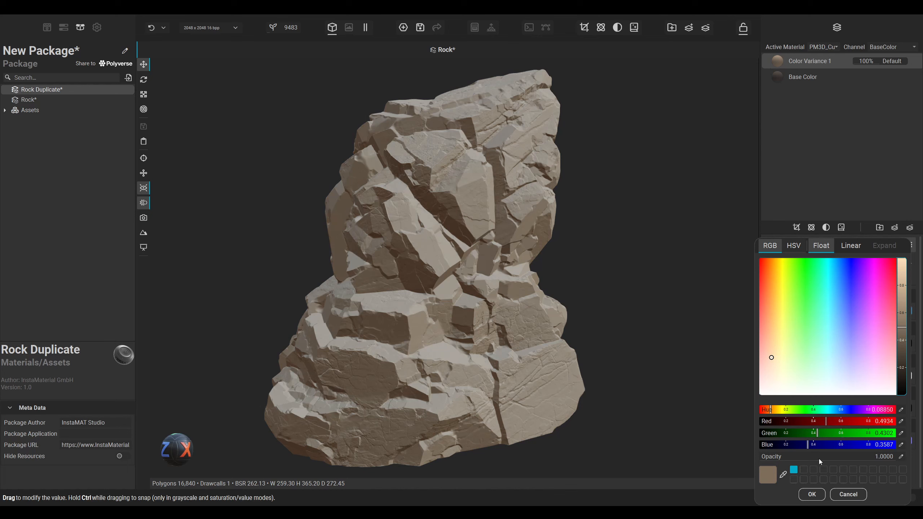
{"action": "left_click", "coordinate": [815, 494]}
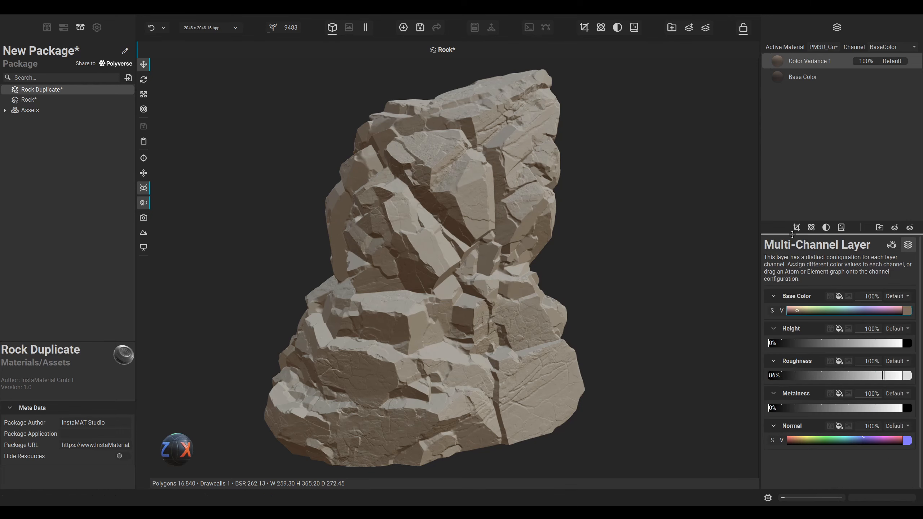
Step: Add a Mesh Projected Mask to Color Variance 1 and use DB Grunge 004 as its image
{"action": "left_click", "coordinate": [796, 228]}
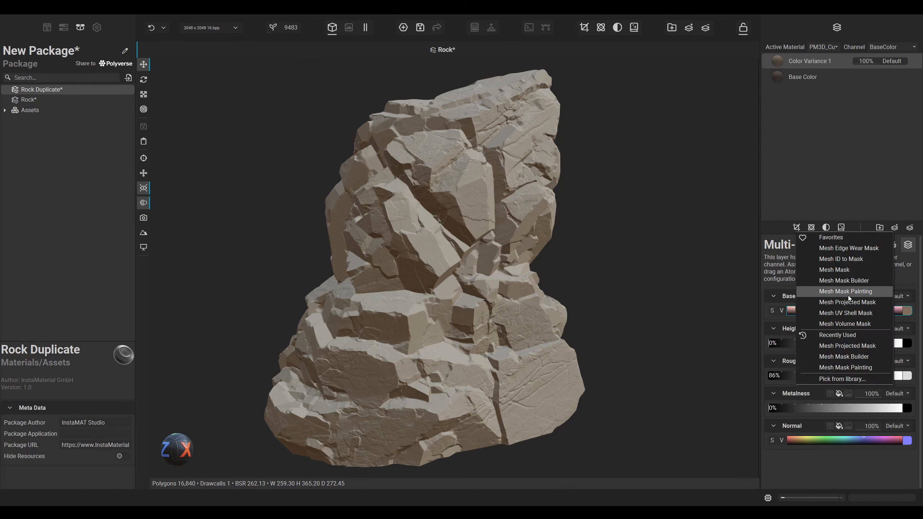
{"action": "left_click", "coordinate": [854, 303]}
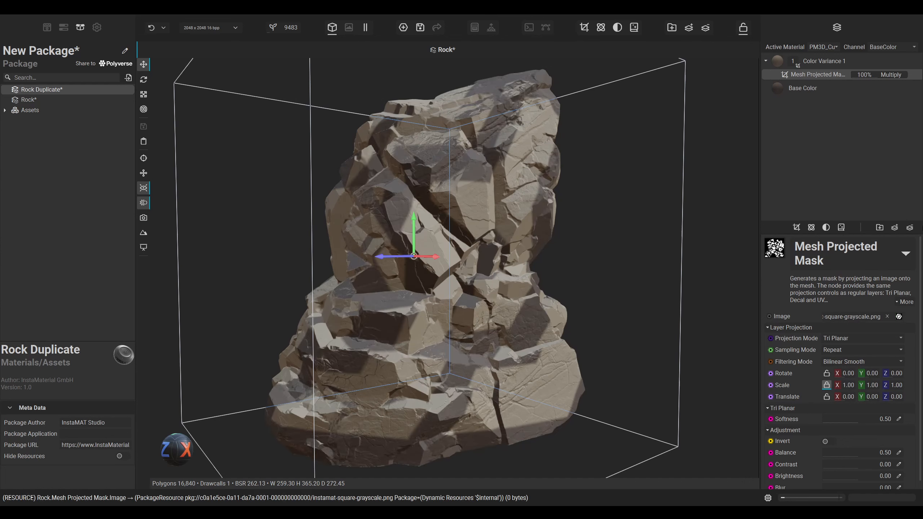
{"action": "left_click", "coordinate": [899, 317]}
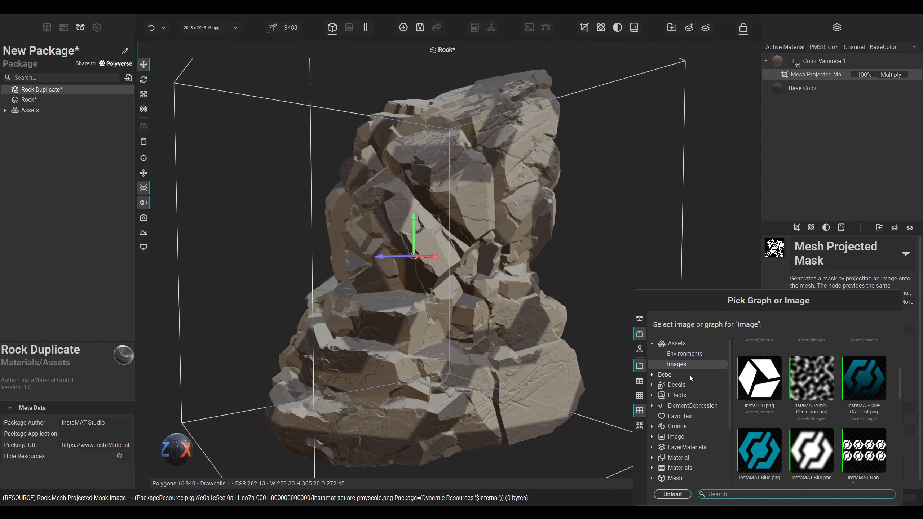
{"action": "left_click", "coordinate": [690, 426]}
{"action": "scroll", "coordinate": [752, 398], "scroll_direction": "down", "scroll_amount": 5}
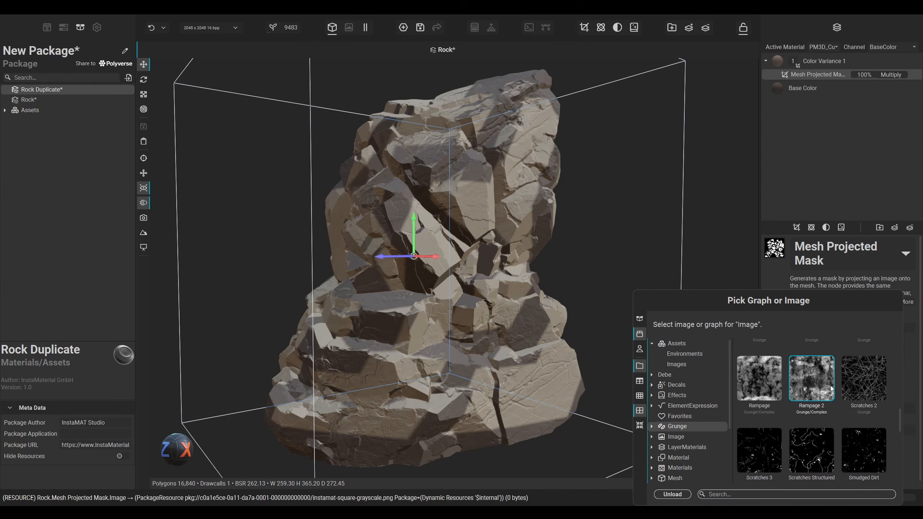
{"action": "scroll", "coordinate": [832, 389], "scroll_direction": "up", "scroll_amount": 10}
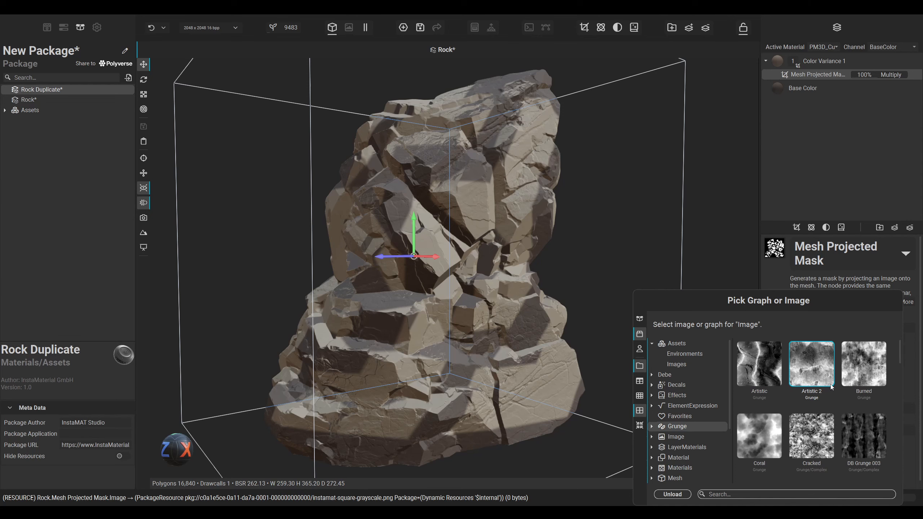
{"action": "left_click", "coordinate": [687, 375]}
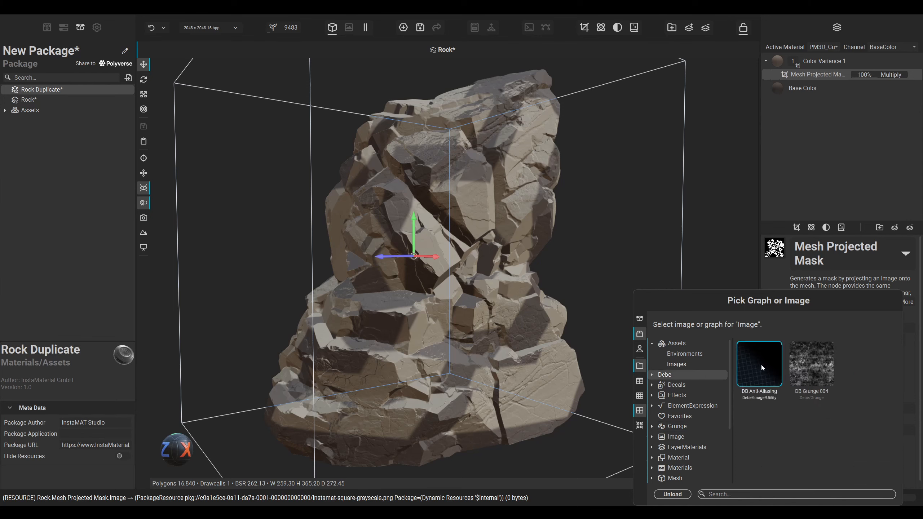
{"action": "double_click", "coordinate": [814, 364]}
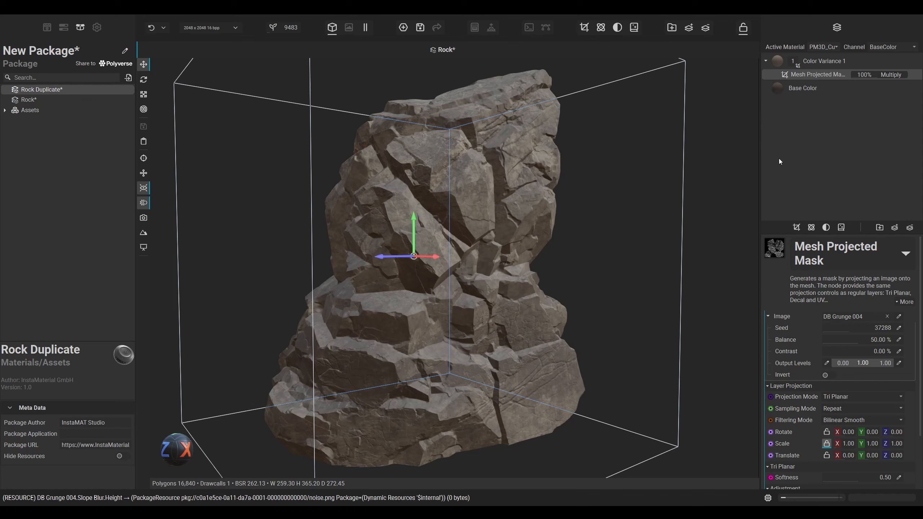
{"action": "left_click", "coordinate": [783, 160]}
{"action": "left_click_drag", "start_coordinate": [180, 452], "coordinate": [181, 441]}
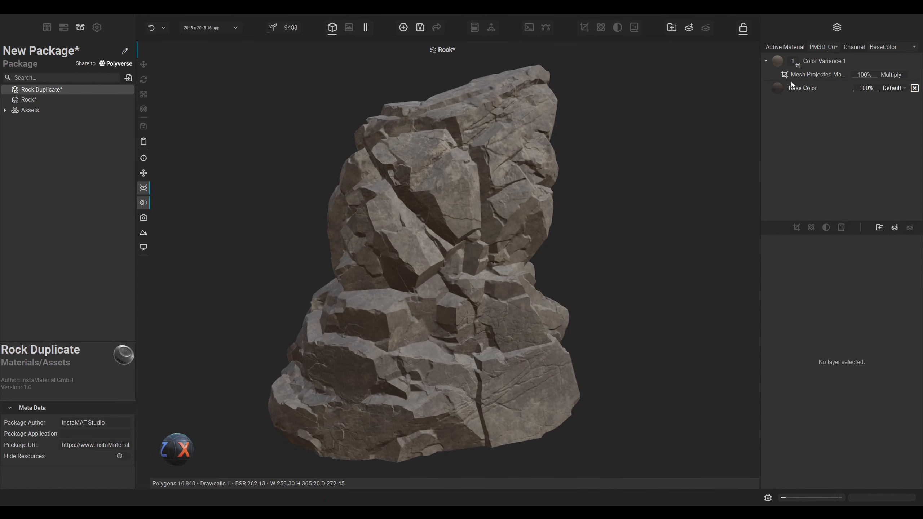
Step: Set the mask's DB Grunge 004 image to 34.38% balance and 36.88% contrast
{"action": "left_click", "coordinate": [802, 74]}
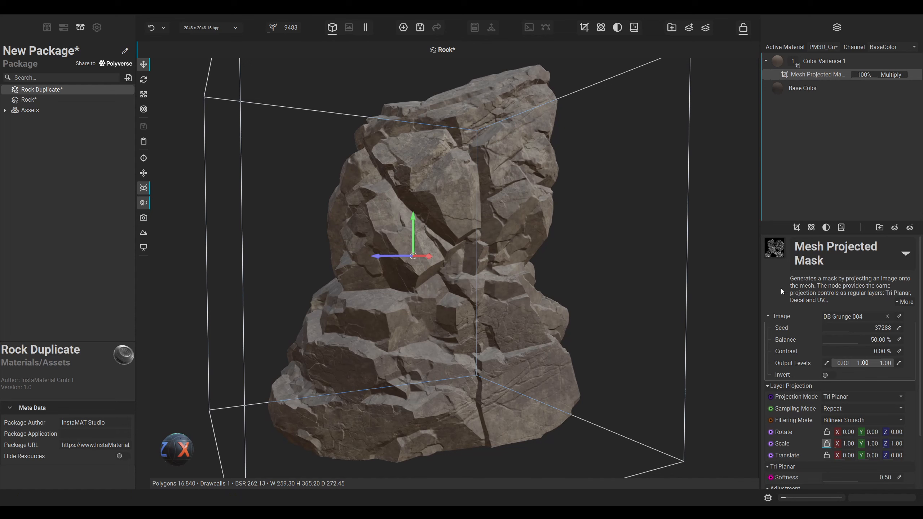
{"action": "scroll", "coordinate": [776, 283], "scroll_direction": "down", "scroll_amount": 3}
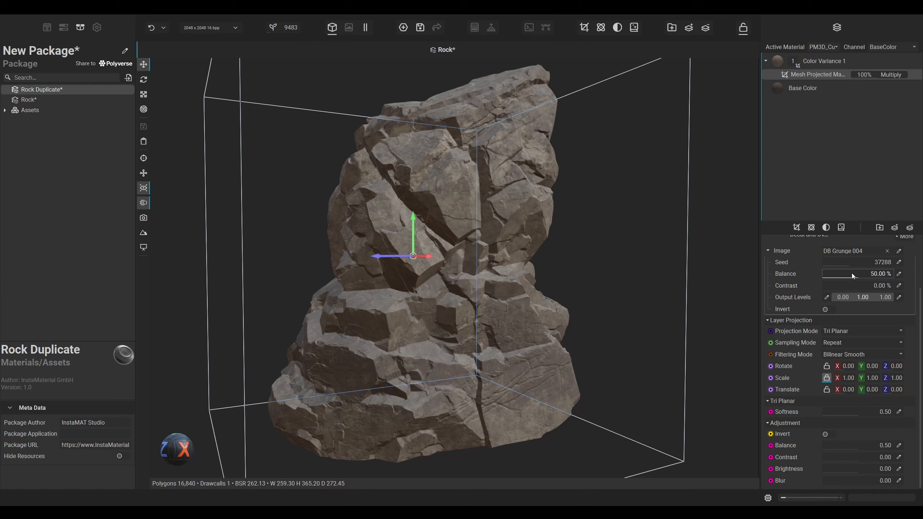
{"action": "left_click_drag", "start_coordinate": [852, 273], "coordinate": [832, 277]}
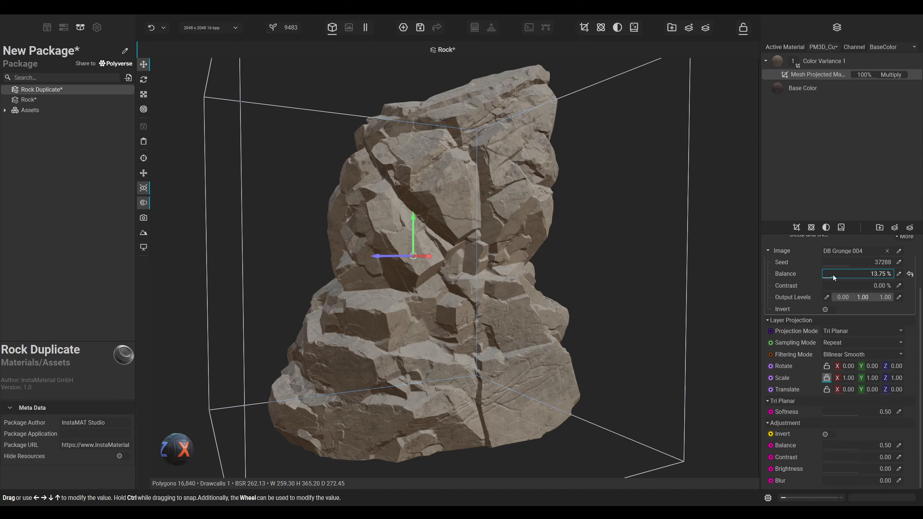
{"action": "mouse_move", "coordinate": [833, 286]}
{"action": "left_mouse_down"}
{"action": "mouse_move", "coordinate": [877, 287]}
{"action": "mouse_move", "coordinate": [828, 277]}
{"action": "mouse_move", "coordinate": [854, 278]}
{"action": "mouse_move", "coordinate": [843, 275]}
{"action": "left_mouse_up"}
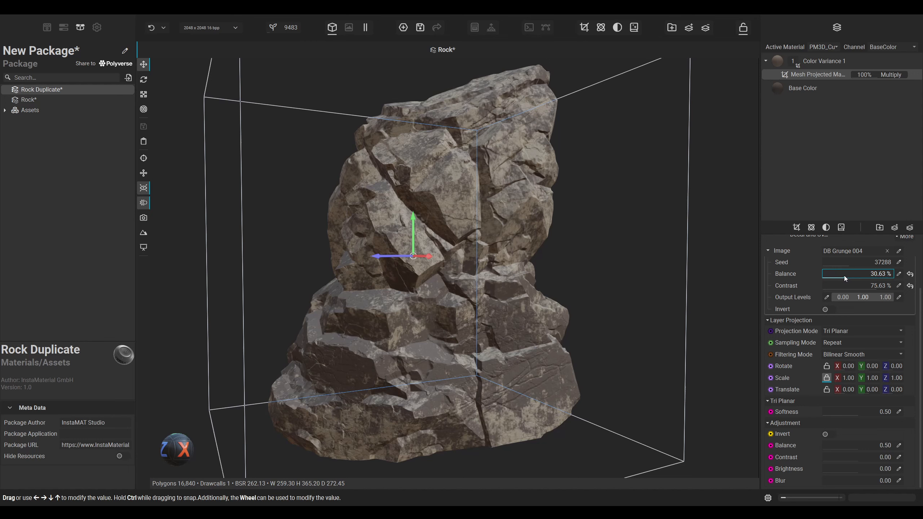
{"action": "left_click", "coordinate": [865, 289]}
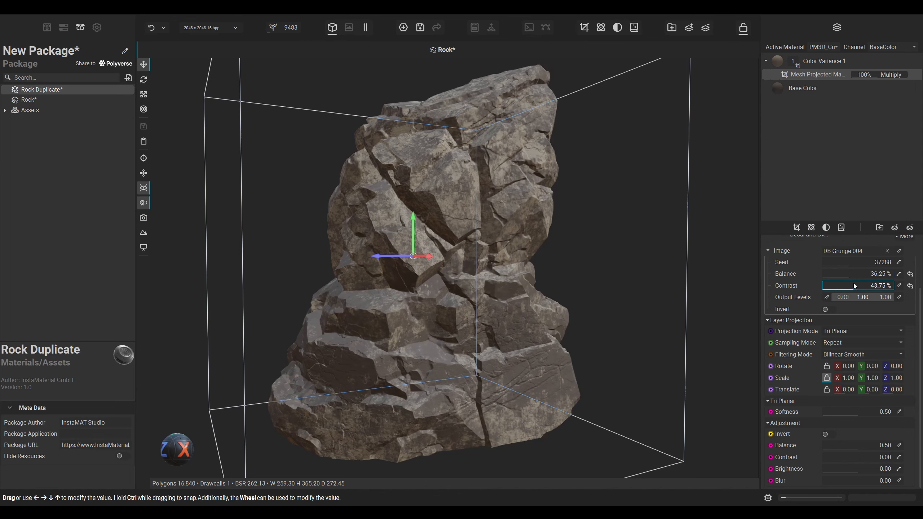
{"action": "left_click_drag", "start_coordinate": [846, 283], "coordinate": [847, 275]}
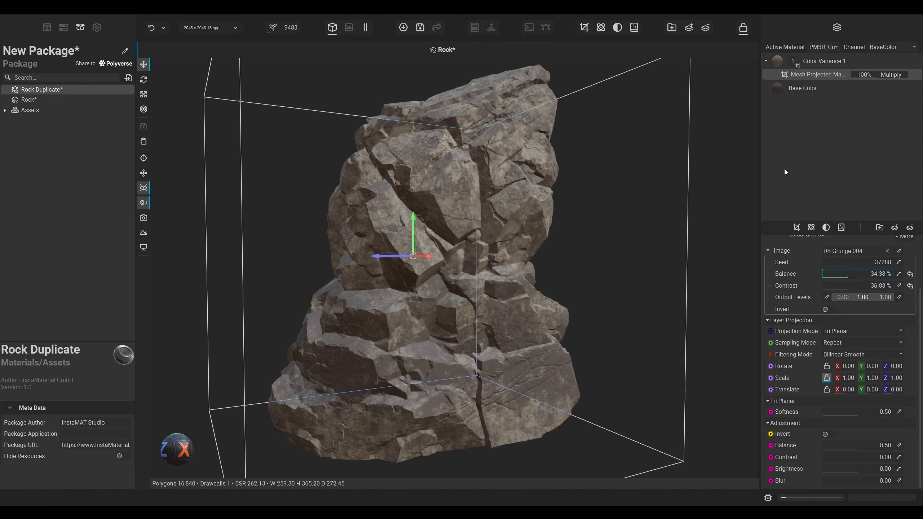
Step: Lower the Color Variance 1 layer's opacity to 46%
{"action": "left_click", "coordinate": [815, 58]}
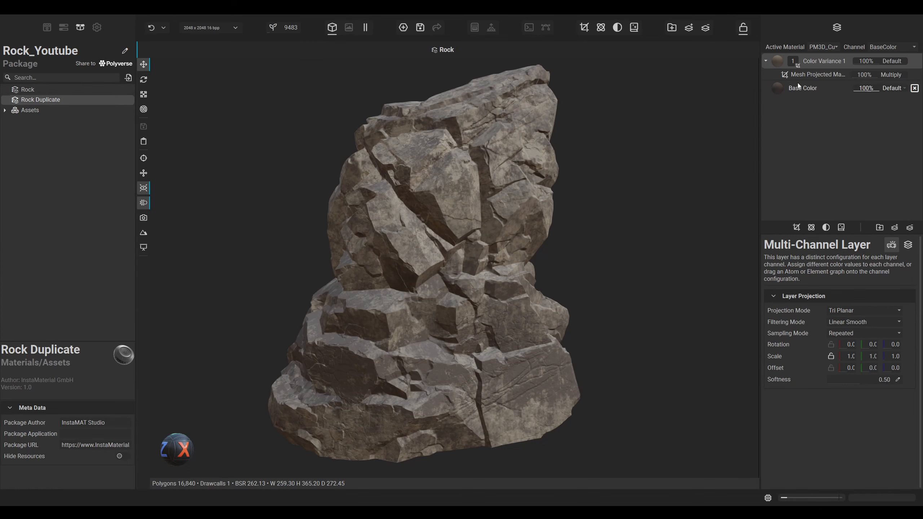
{"action": "mouse_move", "coordinate": [868, 63]}
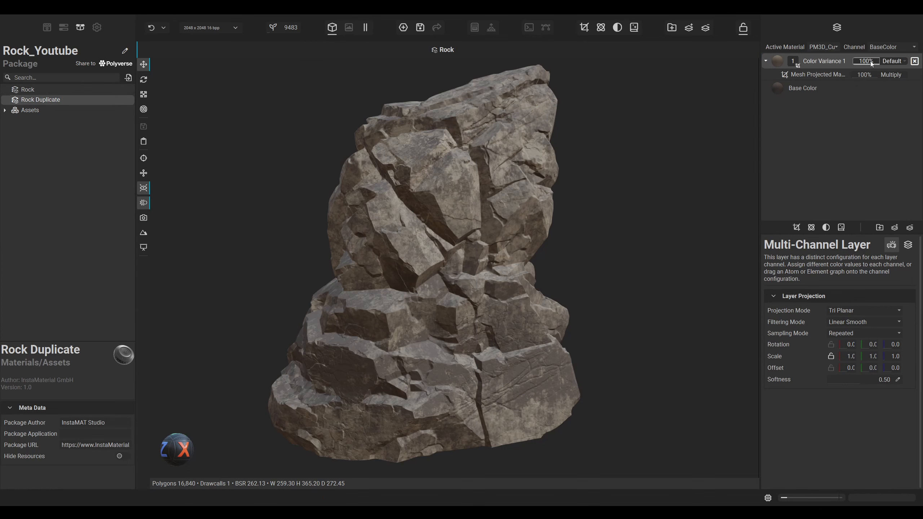
{"action": "left_click_drag", "start_coordinate": [871, 63], "coordinate": [862, 62]}
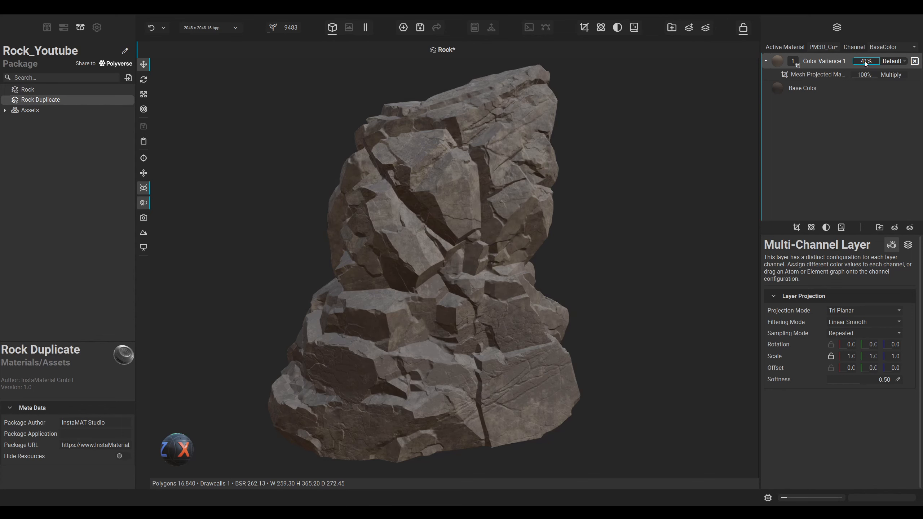
{"action": "left_click_drag", "start_coordinate": [864, 60], "coordinate": [866, 61]}
Step: Create a new Element Graph project without a template
{"action": "left_click", "coordinate": [404, 28]}
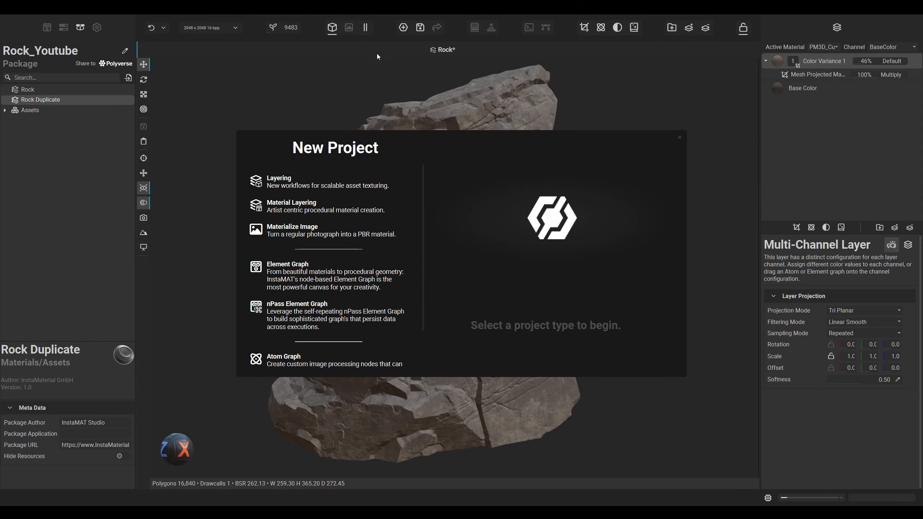
{"action": "left_click", "coordinate": [335, 272]}
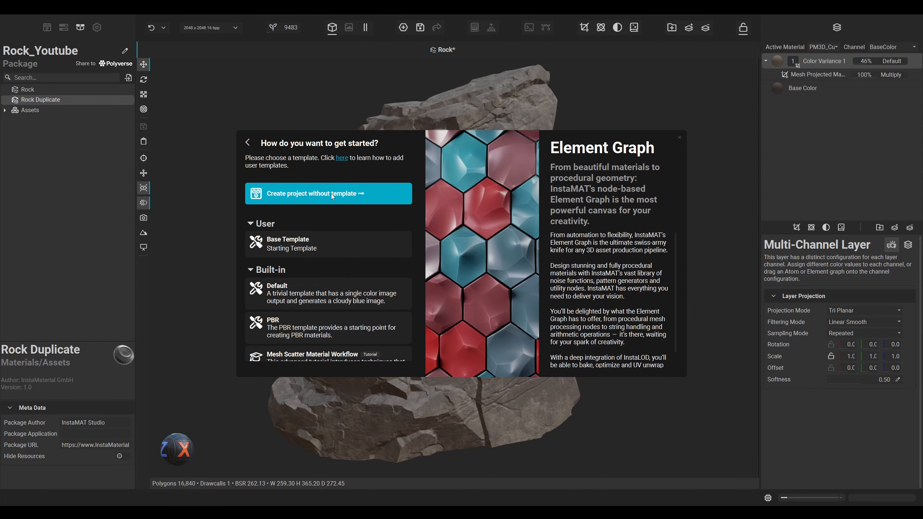
{"action": "left_click", "coordinate": [352, 196]}
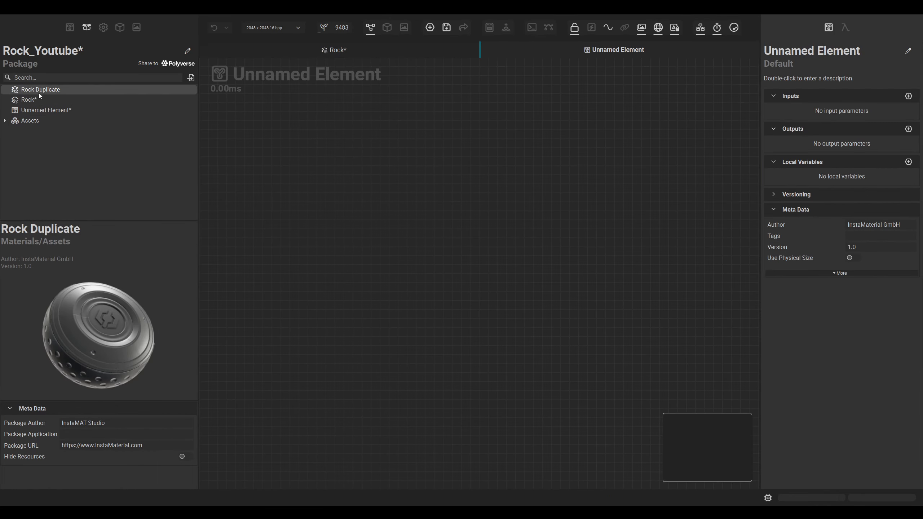
Step: Place the Rock Duplicate asset in the graph and preview its Mesh Normal World and Mesh Normal Tangent outputs
{"action": "left_click_drag", "start_coordinate": [38, 93], "coordinate": [363, 223]}
{"action": "left_click_drag", "start_coordinate": [471, 329], "coordinate": [368, 219]}
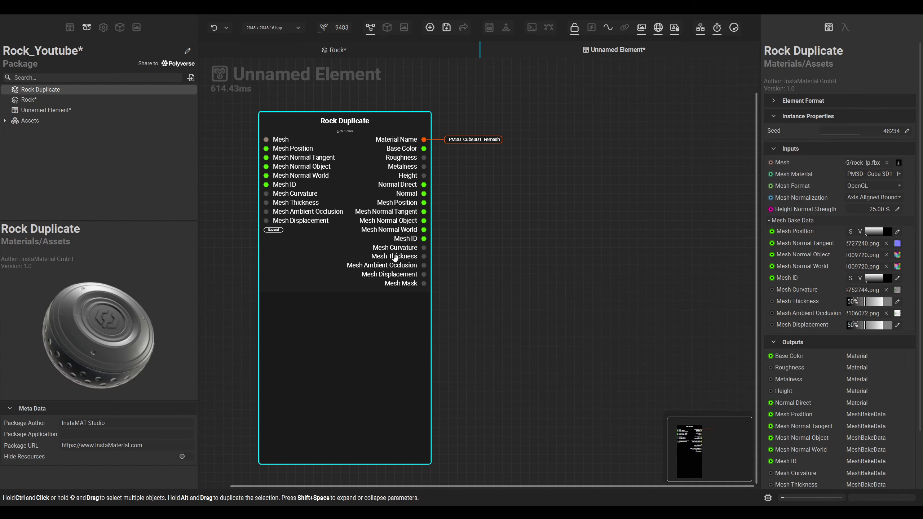
{"action": "double_click", "coordinate": [423, 230]}
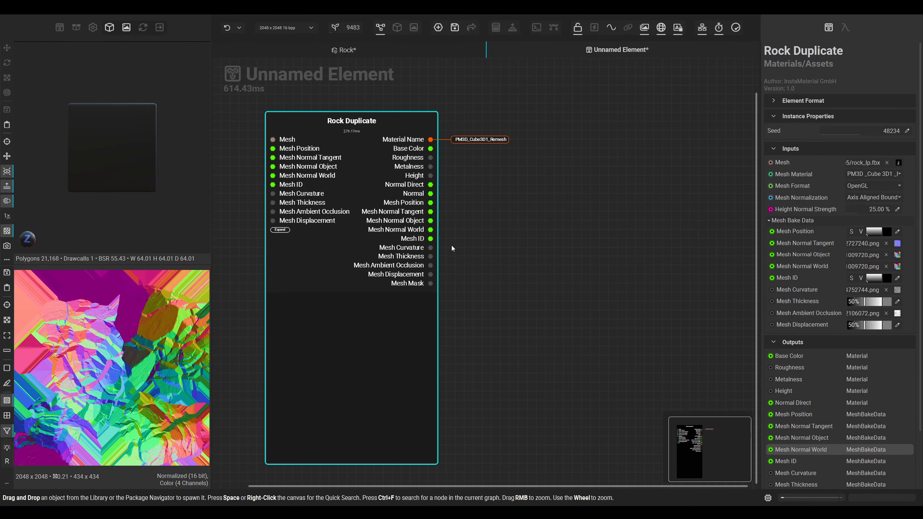
{"action": "double_click", "coordinate": [425, 214]}
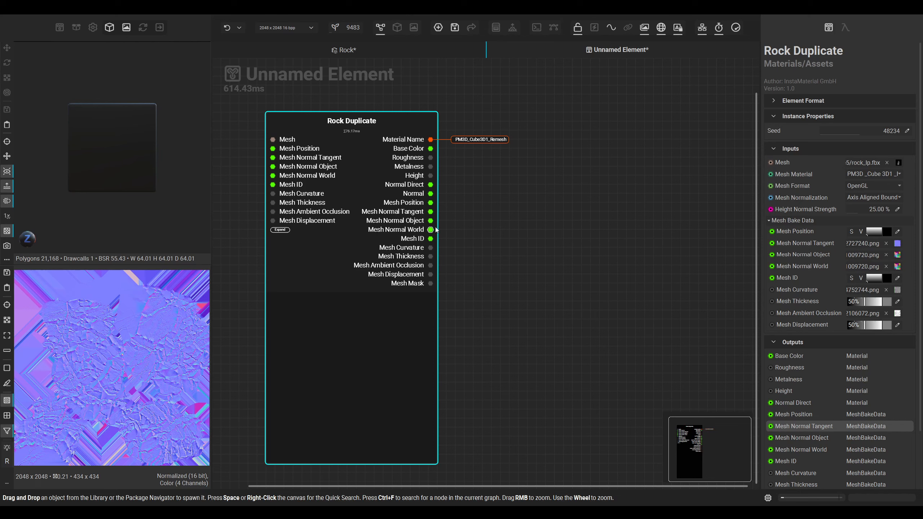
Step: Add a Normal To Height node fed by Rock Duplicate's Mesh Normal Object output
{"action": "left_click", "coordinate": [453, 227]}
{"action": "right_click", "coordinate": [479, 223]}
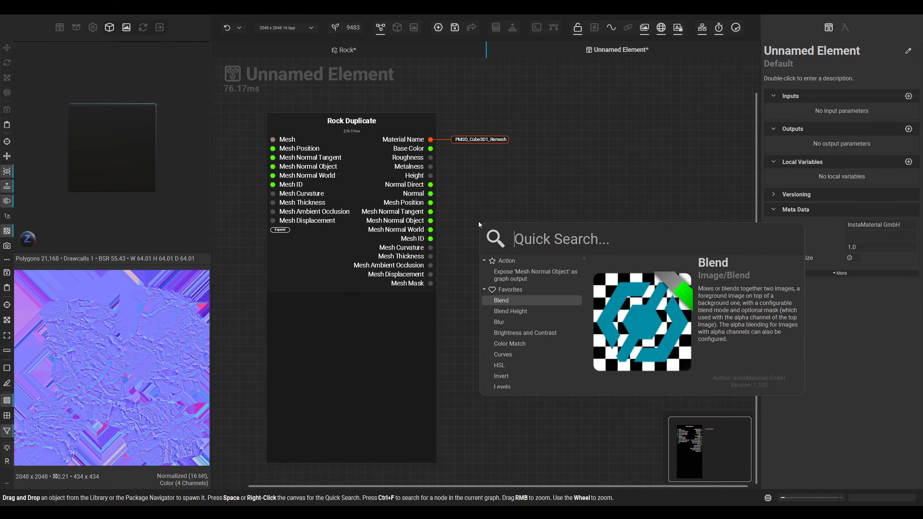
{"action": "type", "text": "normal to heig"}
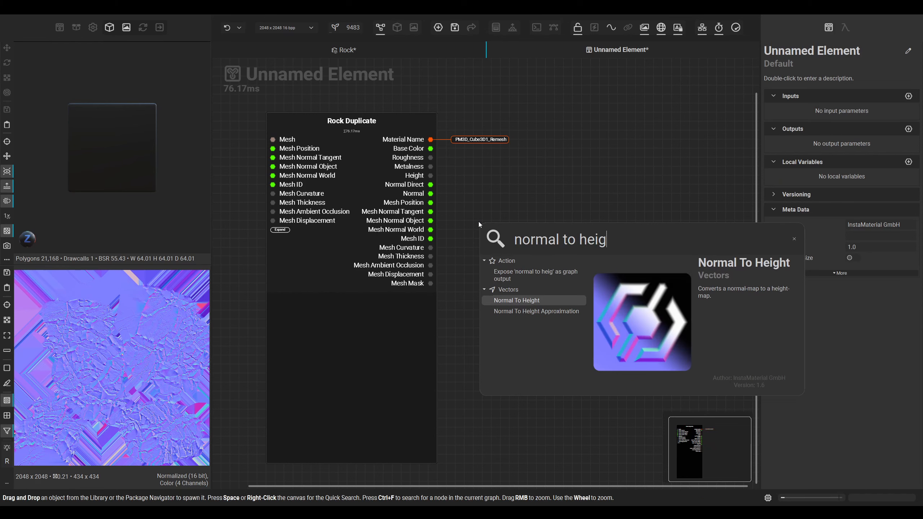
{"action": "key", "text": "Return"}
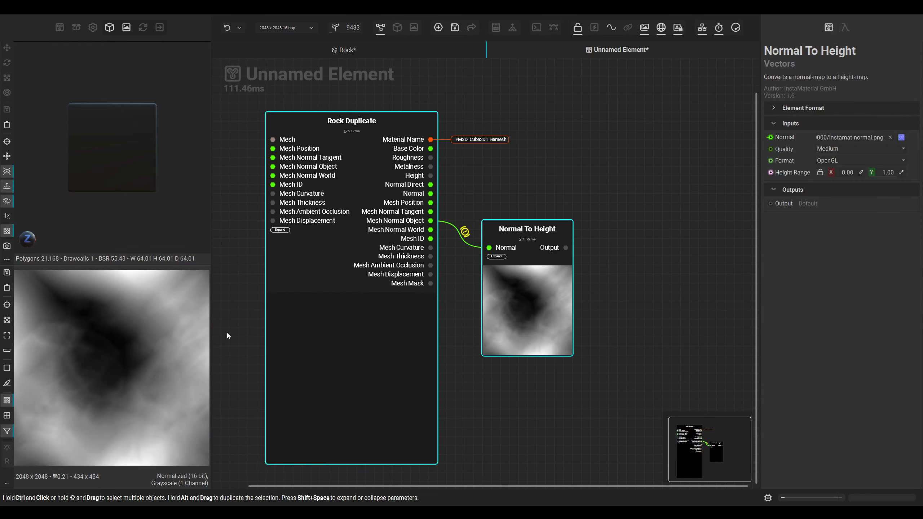
Step: Add a Sharpen node fed by the Normal To Height output
{"action": "scroll", "coordinate": [163, 364], "scroll_direction": "down", "scroll_amount": 2}
{"action": "right_click", "coordinate": [611, 247]}
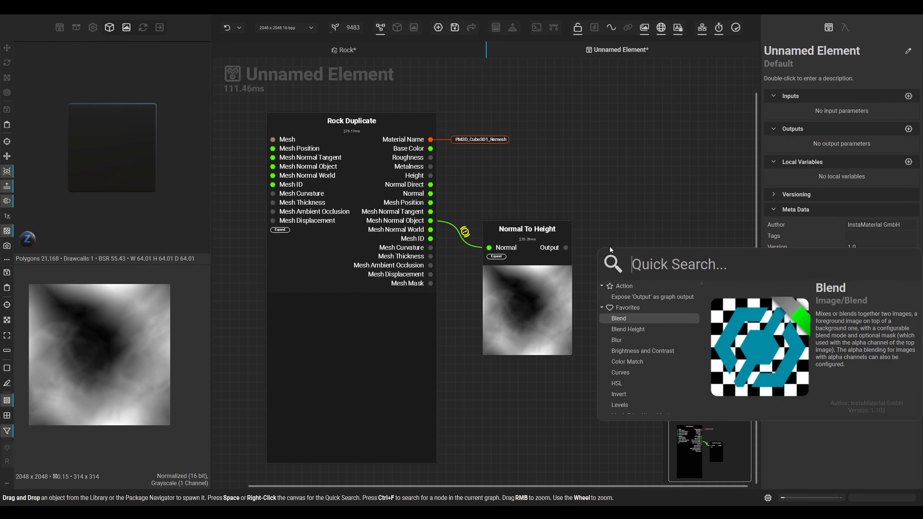
{"action": "type", "text": "sharp"}
{"action": "key", "text": "Return"}
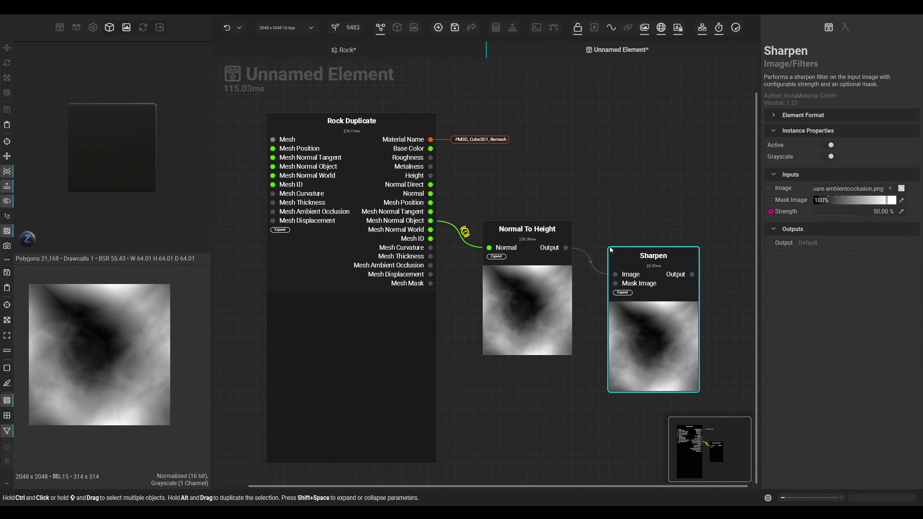
{"action": "scroll", "coordinate": [136, 360], "scroll_direction": "up", "scroll_amount": 2}
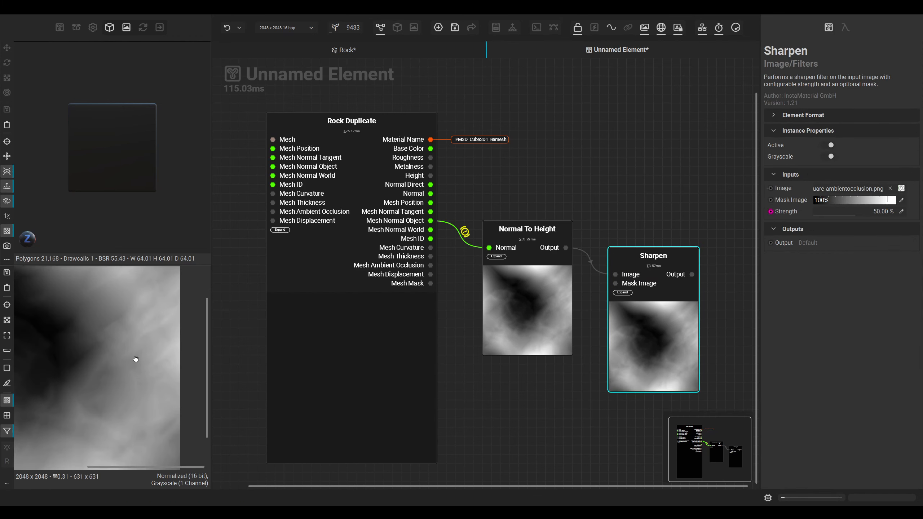
Step: Feed the Normal To Height node from Rock Duplicate's Mesh Normal Tangent output instead of Mesh Normal Object
{"action": "left_click", "coordinate": [430, 222]}
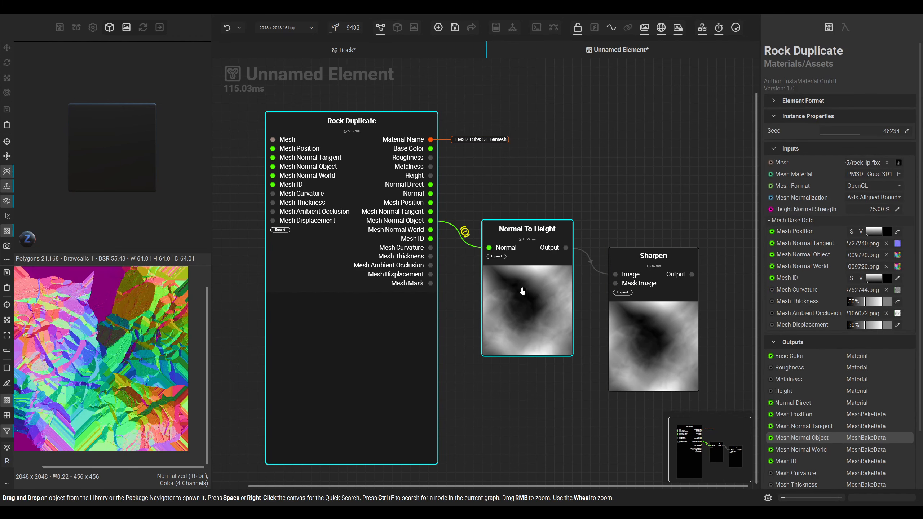
{"action": "left_click_drag", "start_coordinate": [430, 212], "coordinate": [491, 249]}
{"action": "right_click_drag", "start_coordinate": [551, 213], "coordinate": [448, 199]}
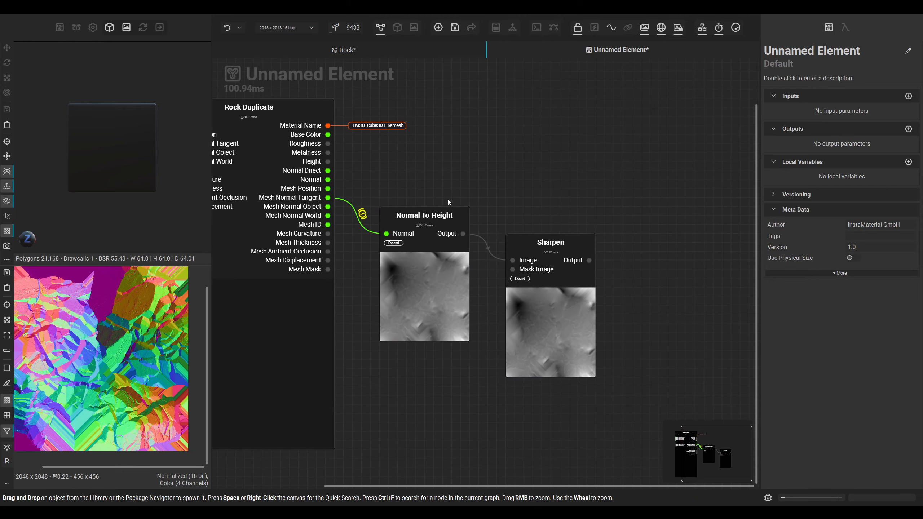
Step: Preview the Sharpen node and set its strength to 48.39%
{"action": "left_click", "coordinate": [578, 331]}
{"action": "scroll", "coordinate": [122, 359], "scroll_direction": "up", "scroll_amount": 4}
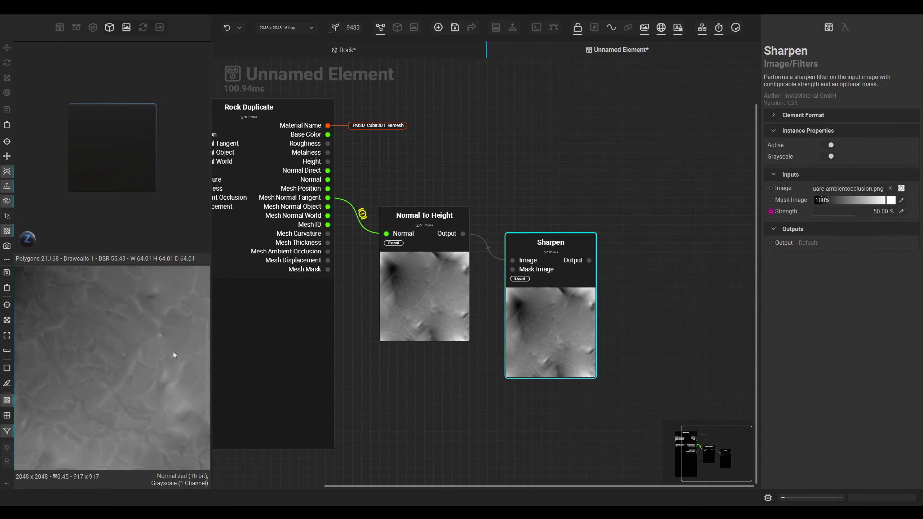
{"action": "mouse_move", "coordinate": [849, 213]}
{"action": "left_mouse_down"}
{"action": "mouse_move", "coordinate": [802, 212]}
{"action": "mouse_move", "coordinate": [850, 209]}
{"action": "left_mouse_up"}
{"action": "scroll", "coordinate": [515, 231], "scroll_direction": "down", "scroll_amount": 2}
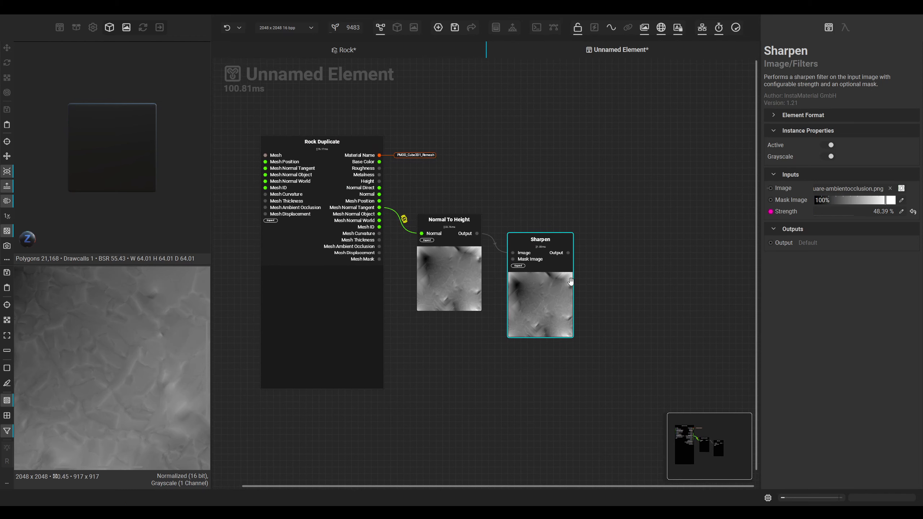
Step: Blend the Sharpen output over the Mesh Ambient Occlusion output as background, with the Blend opacity at 53.44%
{"action": "right_click", "coordinate": [616, 229]}
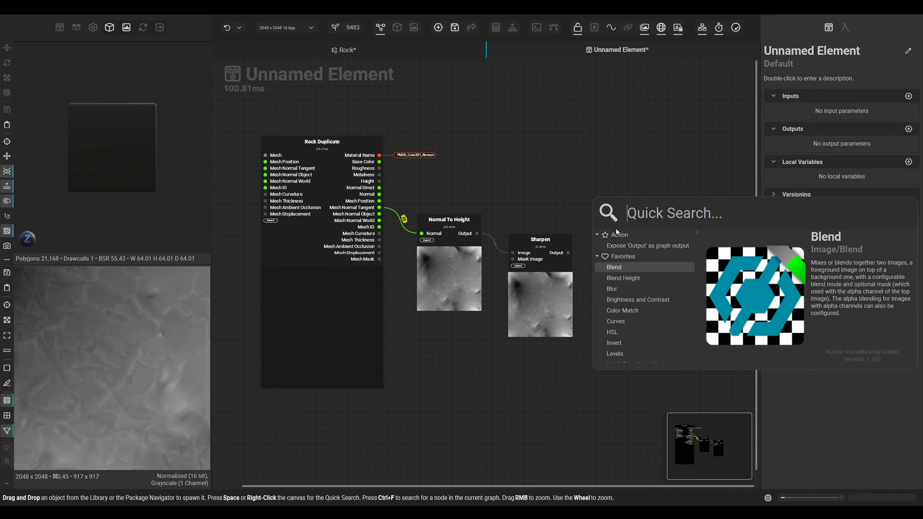
{"action": "left_click", "coordinate": [655, 269]}
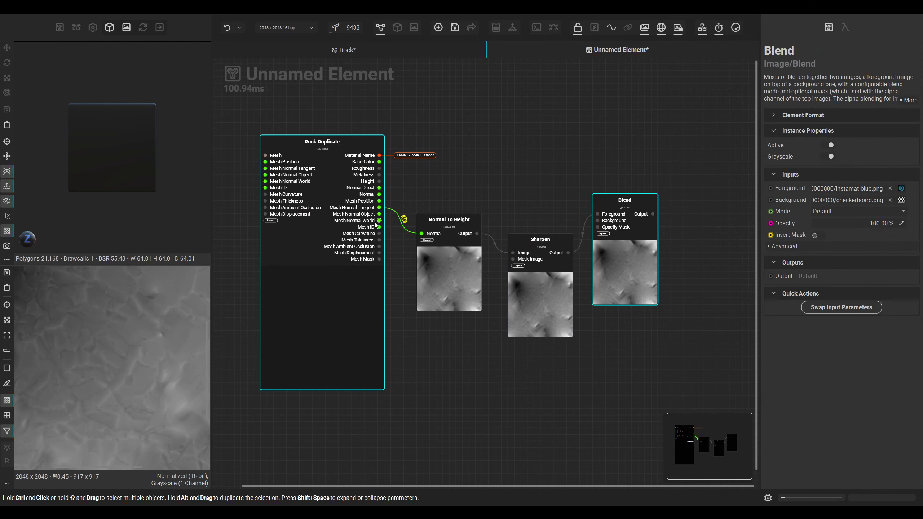
{"action": "left_click_drag", "start_coordinate": [379, 246], "coordinate": [612, 223]}
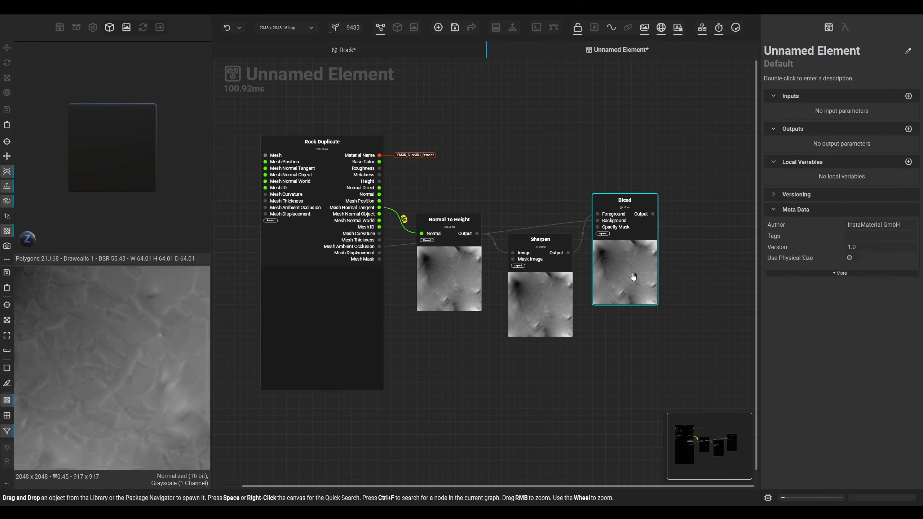
{"action": "left_click_drag", "start_coordinate": [633, 277], "coordinate": [646, 231]}
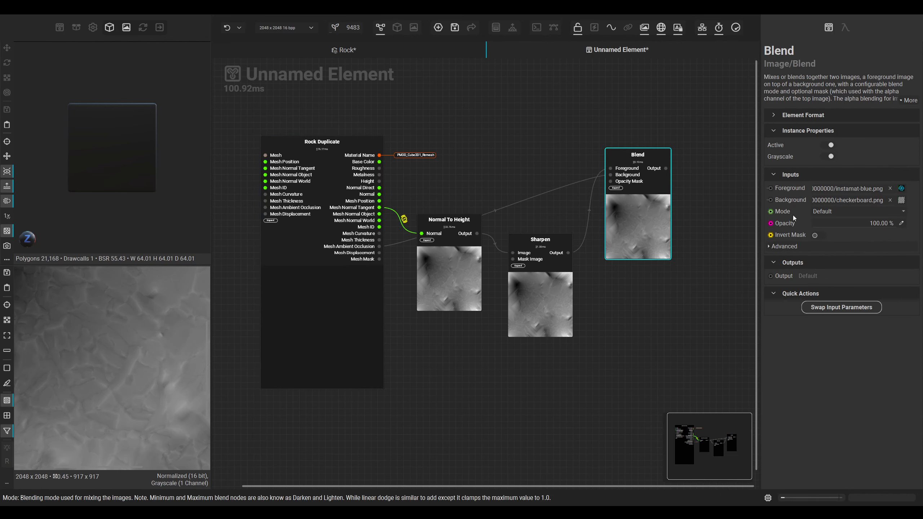
{"action": "mouse_move", "coordinate": [862, 221]}
{"action": "left_mouse_down"}
{"action": "mouse_move", "coordinate": [837, 220]}
{"action": "mouse_move", "coordinate": [856, 223]}
{"action": "left_mouse_up"}
Step: Add a second Blend with Mesh Curvature as foreground and the first Blend as background, at 24.87% opacity
{"action": "middle_click_drag", "start_coordinate": [432, 182], "coordinate": [335, 211]}
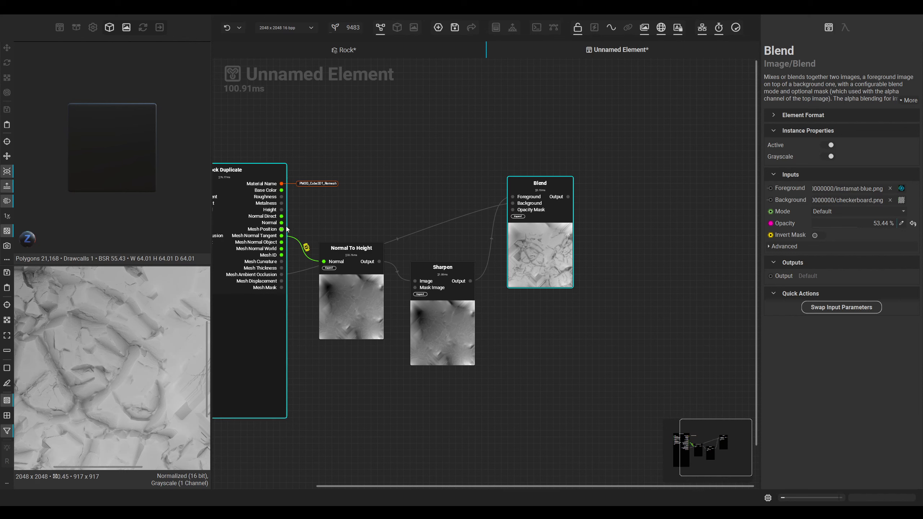
{"action": "left_click_drag", "start_coordinate": [282, 262], "coordinate": [527, 163]}
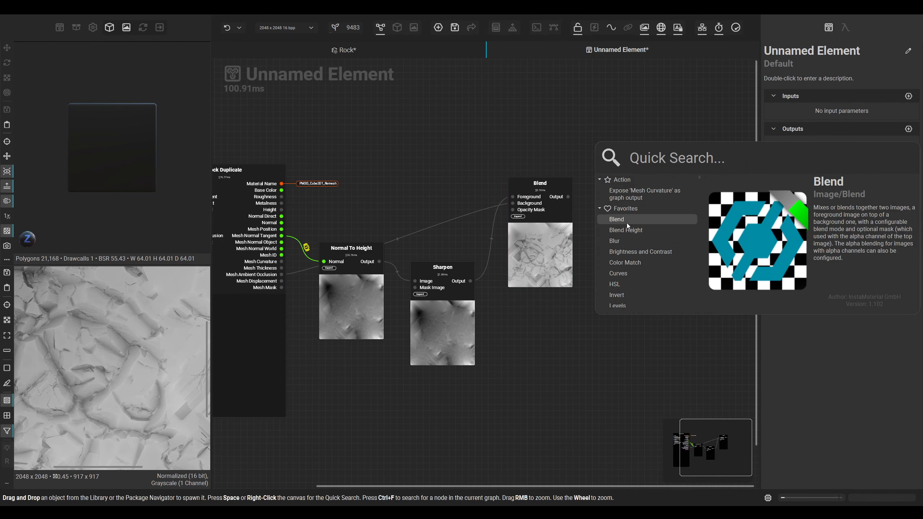
{"action": "left_click", "coordinate": [627, 223]}
{"action": "left_click_drag", "start_coordinate": [602, 186], "coordinate": [568, 197]}
{"action": "left_click", "coordinate": [636, 233]}
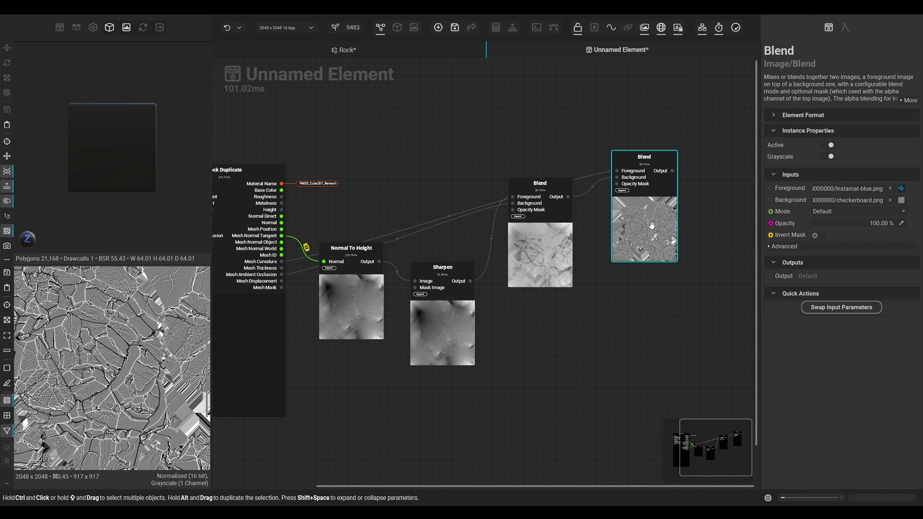
{"action": "left_click_drag", "start_coordinate": [880, 223], "coordinate": [834, 228]}
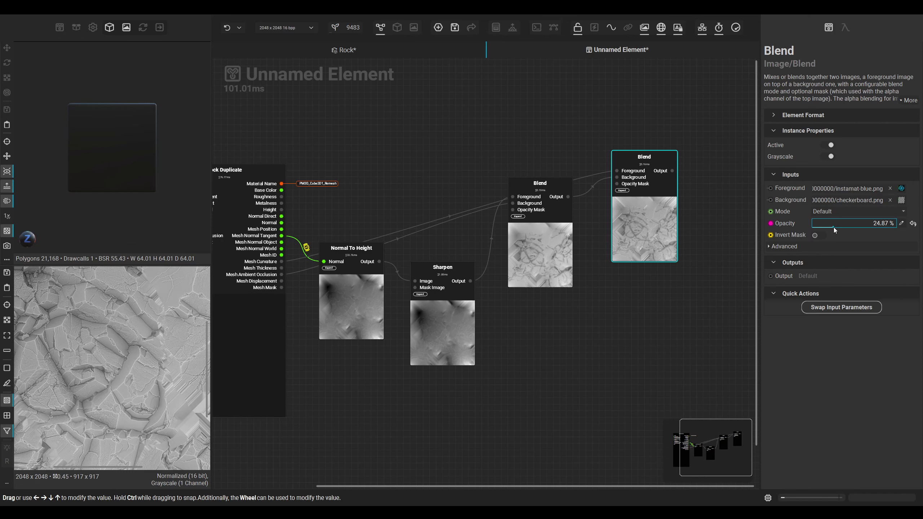
Step: Add a Fractal Sum noise node and place it in the free space above the other nodes
{"action": "left_click", "coordinate": [492, 143]}
{"action": "key", "text": "space"}
{"action": "type", "text": "fractal su"}
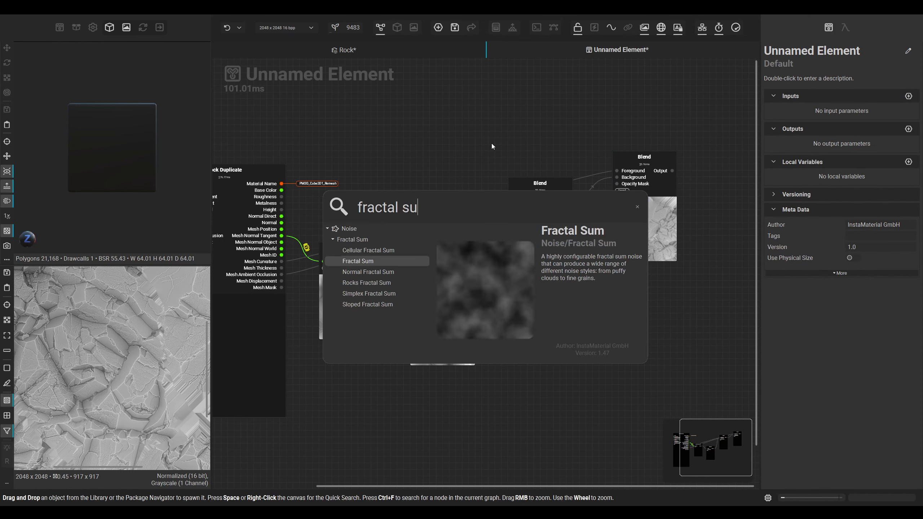
{"action": "key", "text": "Return"}
{"action": "left_click_drag", "start_coordinate": [364, 232], "coordinate": [470, 134]}
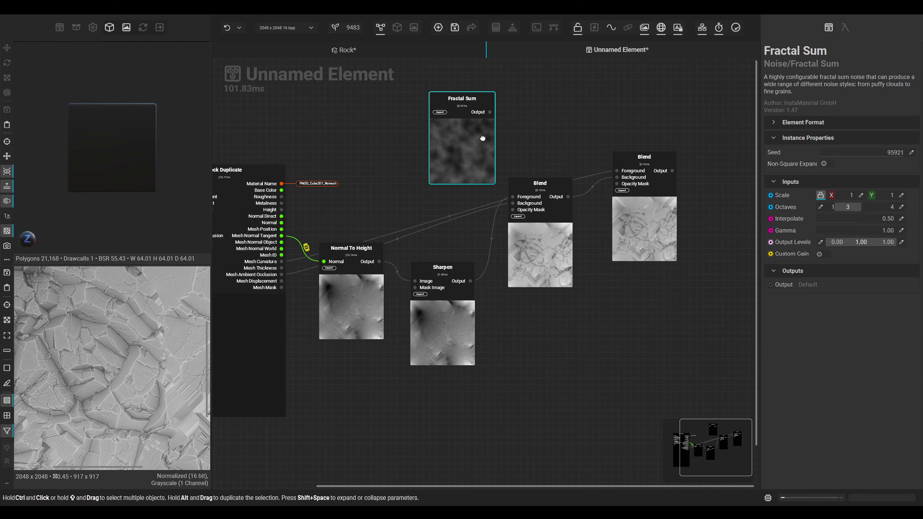
Step: Rearrange the Normal To Height, Sharpen and Blend nodes lower in the graph, keeping Fractal Sum apart above them
{"action": "middle_click_drag", "start_coordinate": [486, 141], "coordinate": [452, 167]}
{"action": "scroll", "coordinate": [453, 167], "scroll_direction": "down", "scroll_amount": 3}
{"action": "left_click_drag", "start_coordinate": [432, 272], "coordinate": [433, 316]}
{"action": "left_click_drag", "start_coordinate": [487, 220], "coordinate": [490, 283]}
{"action": "left_click_drag", "start_coordinate": [550, 220], "coordinate": [569, 272]}
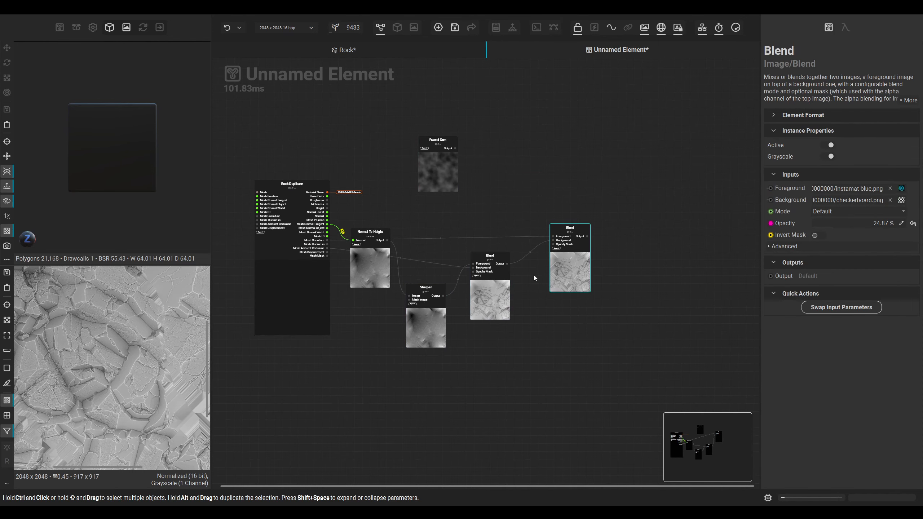
{"action": "left_click_drag", "start_coordinate": [370, 269], "coordinate": [362, 329]}
{"action": "left_click", "coordinate": [424, 330]}
{"action": "left_click_drag", "start_coordinate": [424, 330], "coordinate": [420, 333]}
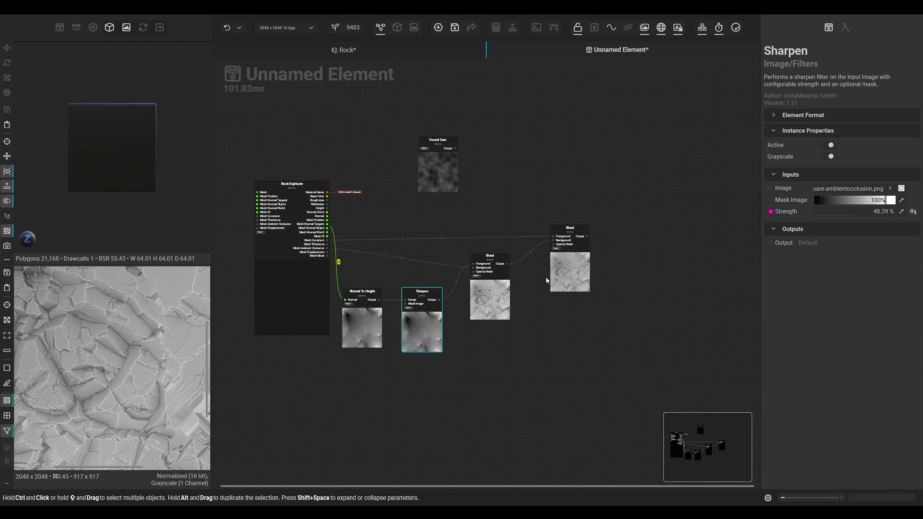
{"action": "left_click_drag", "start_coordinate": [553, 278], "coordinate": [549, 282]}
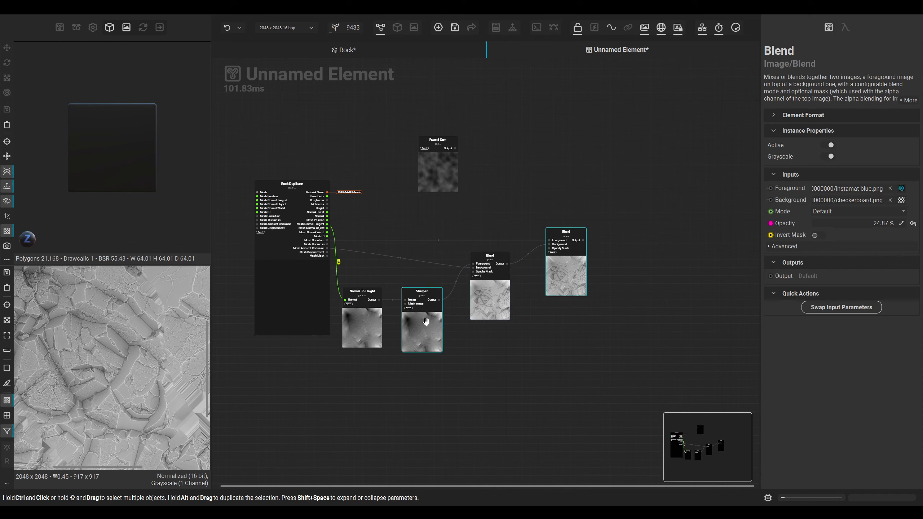
{"action": "left_click", "coordinate": [559, 278]}
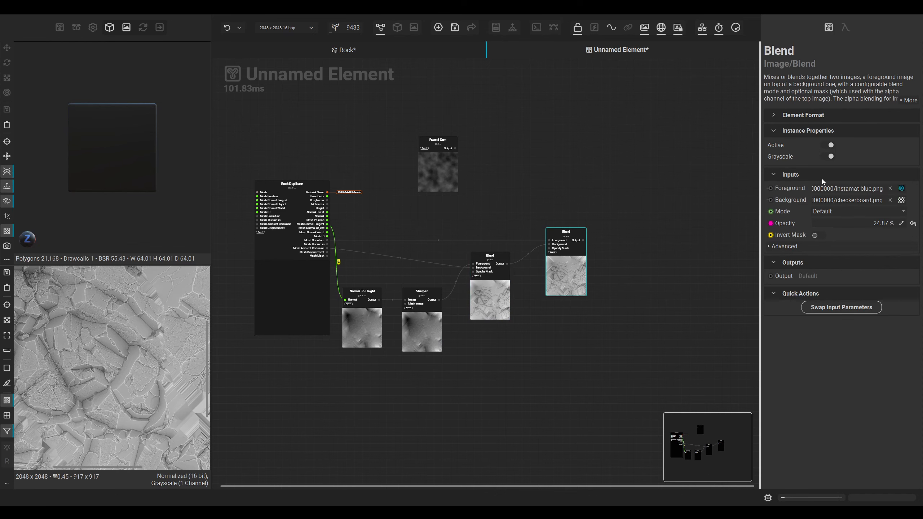
{"action": "left_click_drag", "start_coordinate": [449, 174], "coordinate": [446, 173]}
{"action": "left_click", "coordinate": [459, 168]}
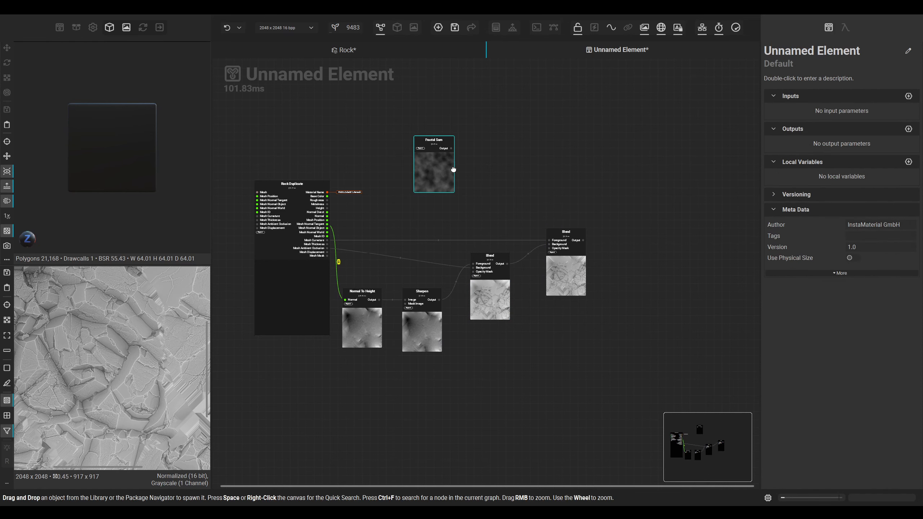
Step: Set the Fractal Sum to scale 3, interpolate 0.85 and gamma 2.12, with custom gain enabled at frequency 0.88
{"action": "left_click", "coordinate": [453, 169]}
{"action": "left_click", "coordinate": [843, 197]}
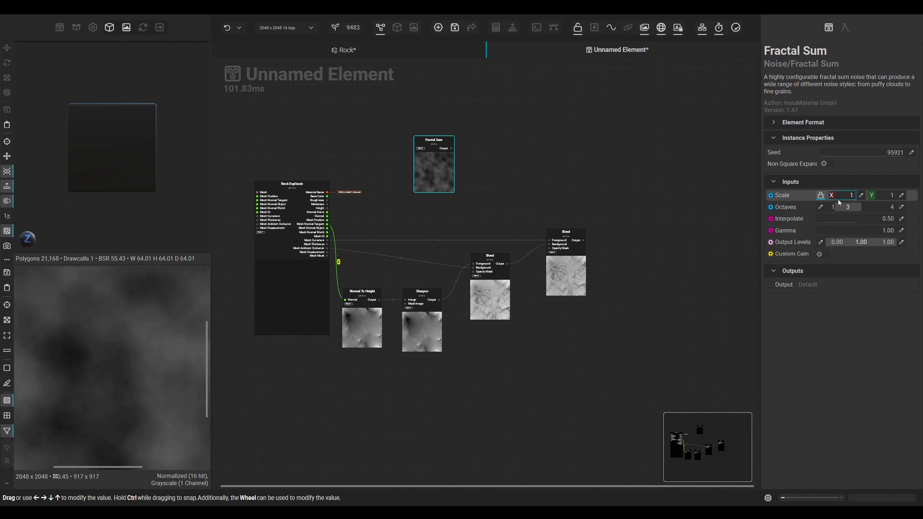
{"action": "type", "text": "3"}
{"action": "key", "text": "Return"}
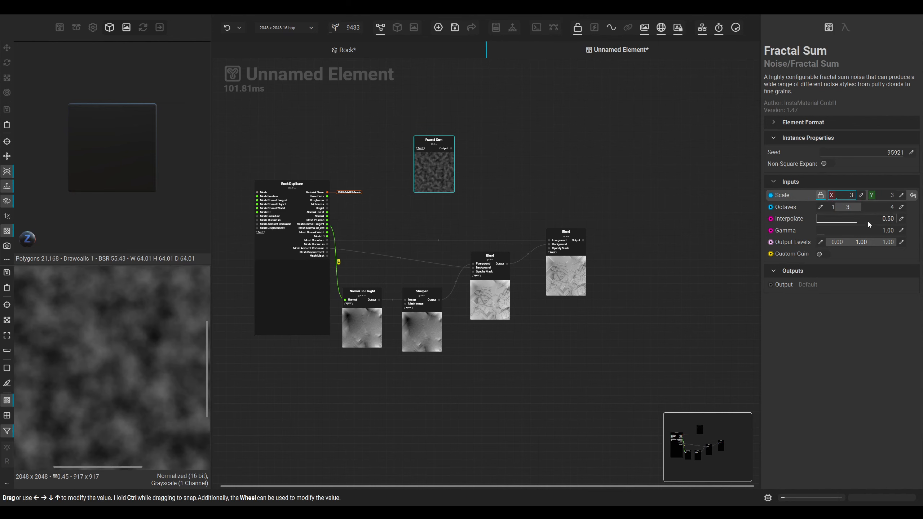
{"action": "left_click_drag", "start_coordinate": [868, 223], "coordinate": [885, 222]}
{"action": "left_click_drag", "start_coordinate": [828, 229], "coordinate": [831, 230]}
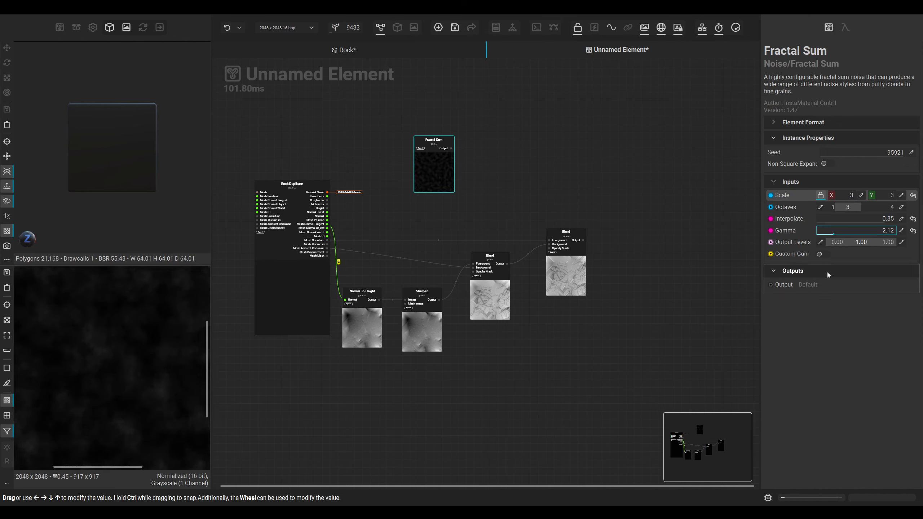
{"action": "left_click", "coordinate": [824, 254]}
{"action": "left_click_drag", "start_coordinate": [883, 268], "coordinate": [888, 268]}
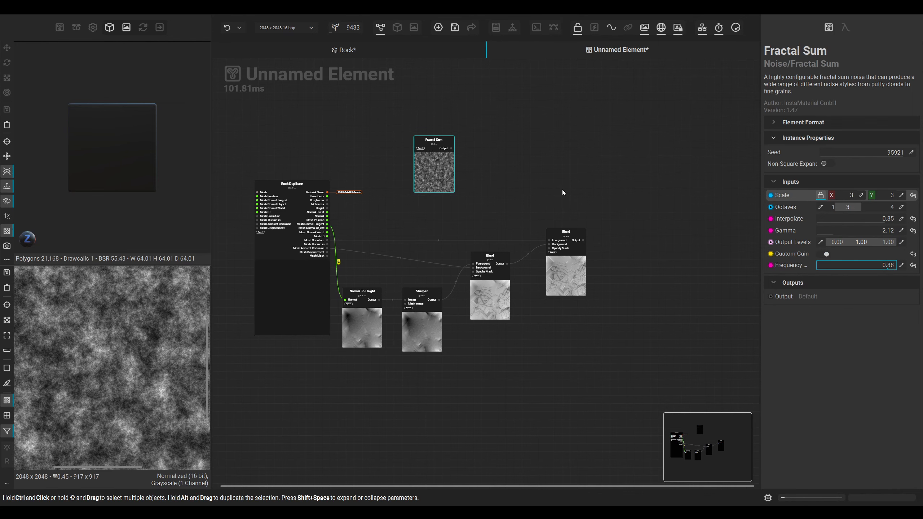
Step: Add a Vector Warp node fed by the Fractal Sum output and place it in the free space beyond Fractal Sum
{"action": "middle_click_drag", "start_coordinate": [562, 189], "coordinate": [544, 198]}
{"action": "left_click", "coordinate": [520, 191]}
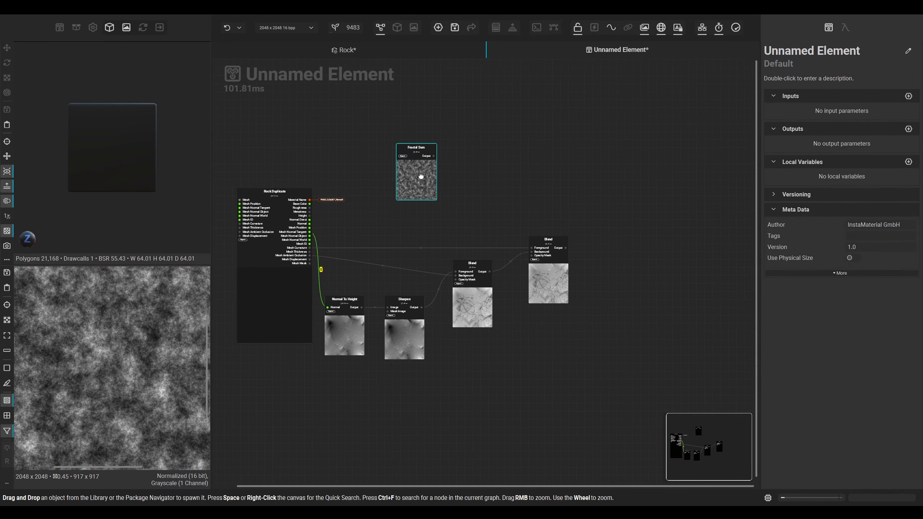
{"action": "left_click_drag", "start_coordinate": [422, 176], "coordinate": [550, 152]}
{"action": "scroll", "coordinate": [542, 176], "scroll_direction": "up", "scroll_amount": 2}
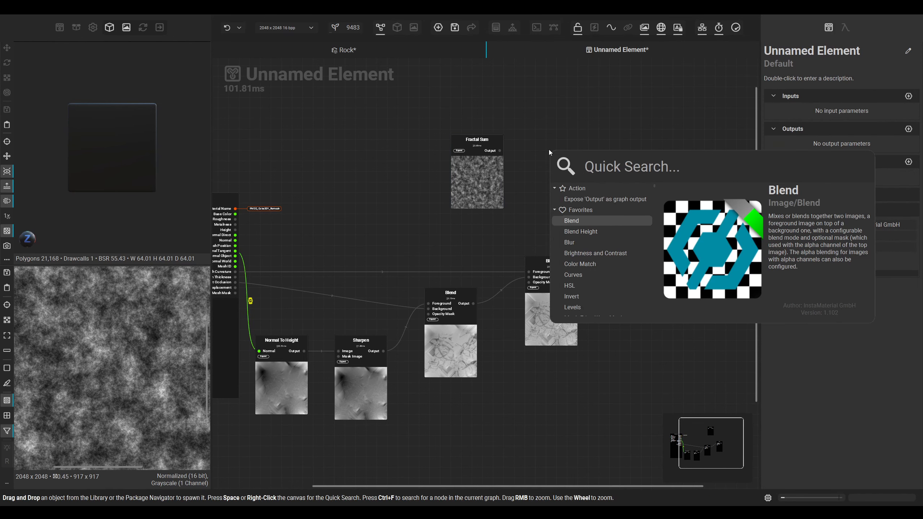
{"action": "type", "text": "vector"}
{"action": "key", "text": "Escape"}
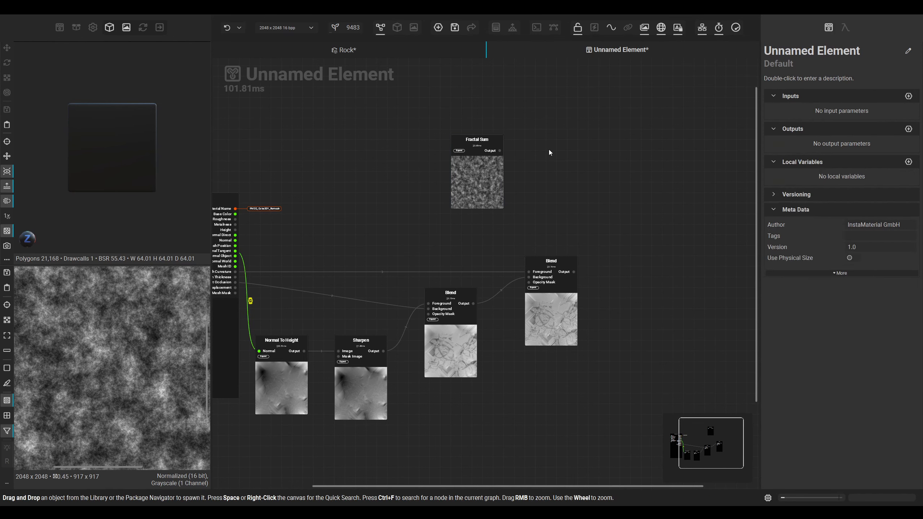
{"action": "left_click_drag", "start_coordinate": [575, 205], "coordinate": [628, 189]}
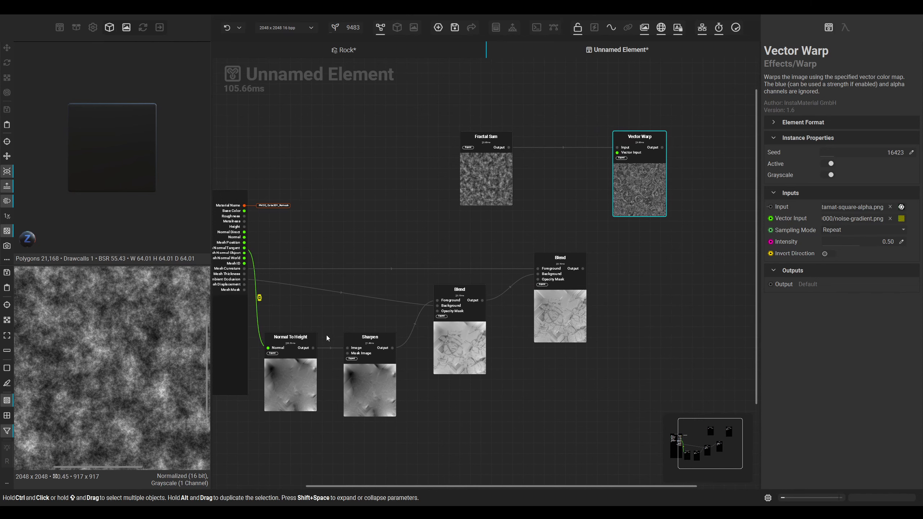
Step: Add a Gradient Map node fed by the Normal To Height output, with grayscale off, and place it beside Fractal Sum
{"action": "left_click_drag", "start_coordinate": [313, 348], "coordinate": [396, 199]}
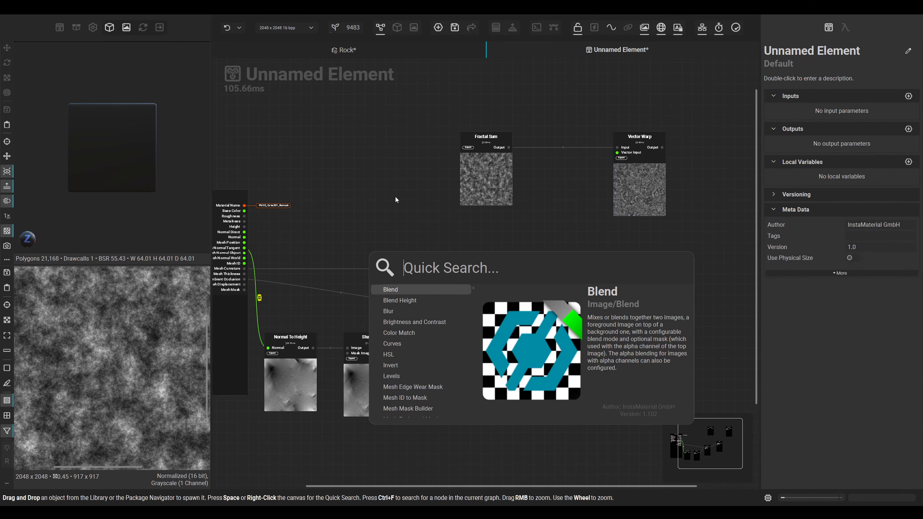
{"action": "type", "text": "grad"}
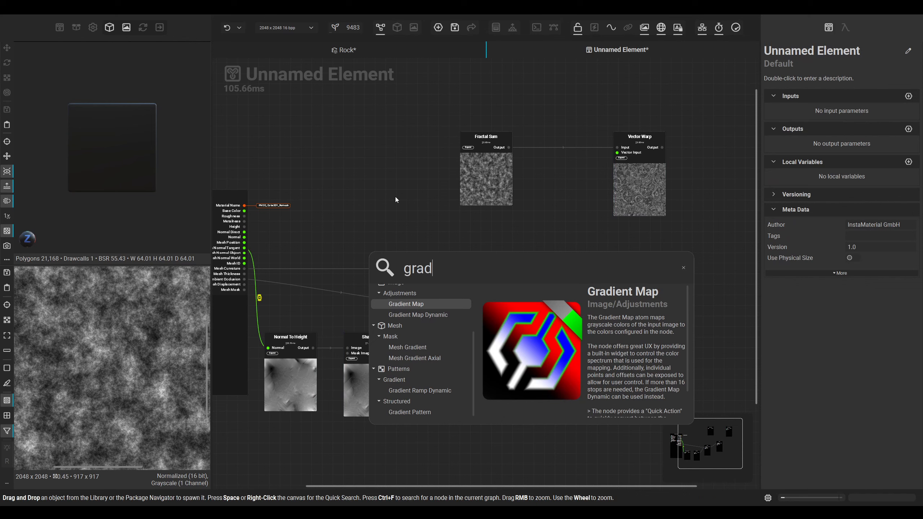
{"action": "key", "text": "Return"}
{"action": "left_click_drag", "start_coordinate": [410, 284], "coordinate": [405, 189]}
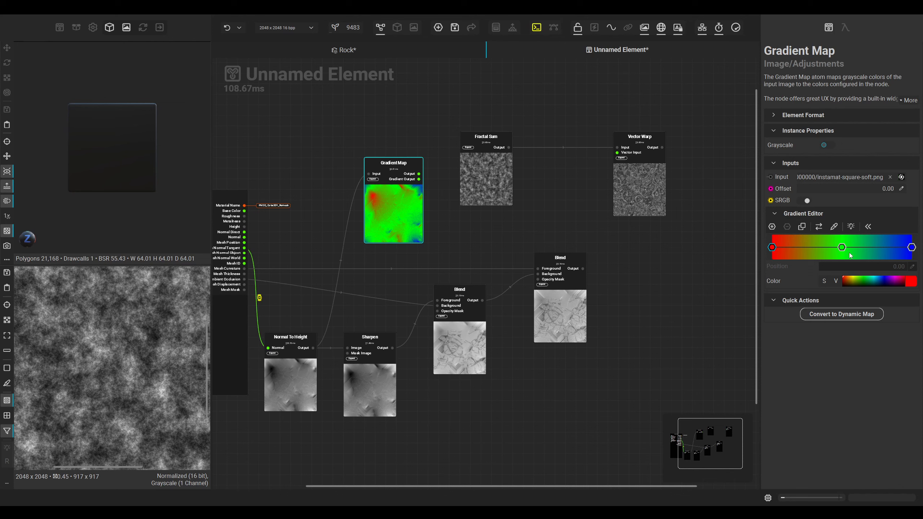
Step: Move the Gradient Map's green middle stop toward the blue end and recolour the blue end stop with the sampled green
{"action": "left_click_drag", "start_coordinate": [842, 249], "coordinate": [892, 249]}
{"action": "left_click", "coordinate": [911, 249]}
{"action": "left_click", "coordinate": [912, 281]}
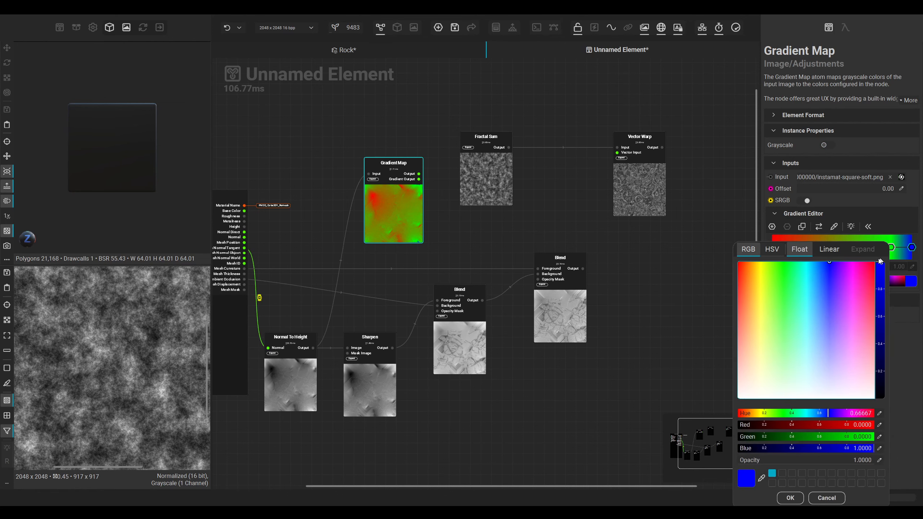
{"action": "left_click", "coordinate": [729, 480]}
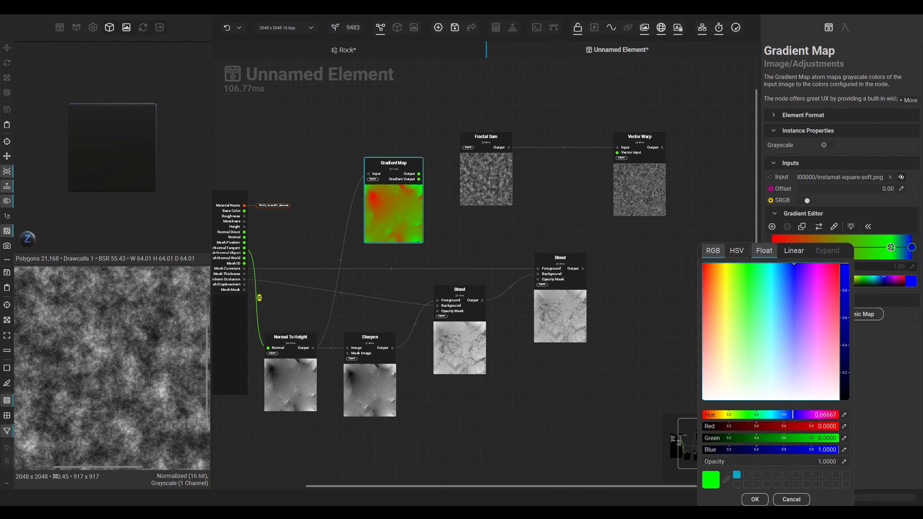
{"action": "left_click", "coordinate": [891, 254]}
{"action": "left_click", "coordinate": [755, 500]}
Step: Delete the redundant green middle stop and reverse the gradient so it runs from green to red
{"action": "left_click", "coordinate": [891, 247]}
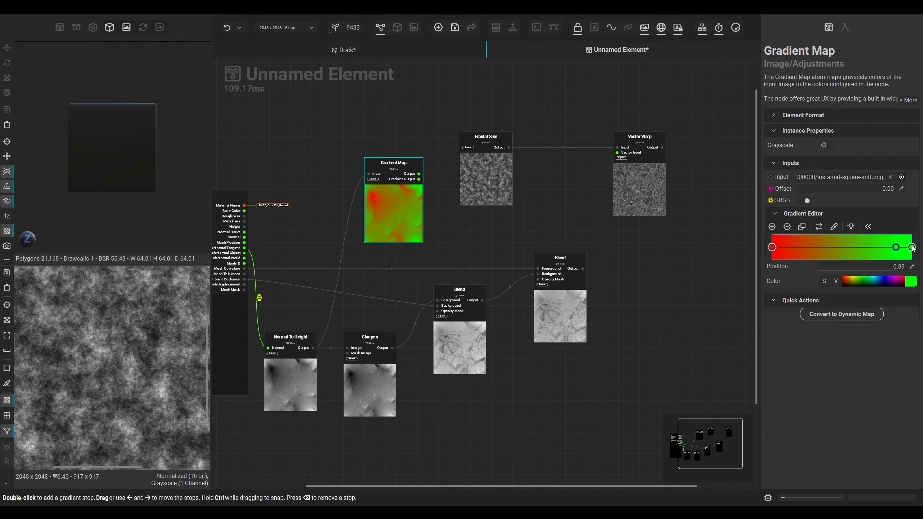
{"action": "key", "text": "Delete"}
{"action": "left_click", "coordinate": [820, 227]}
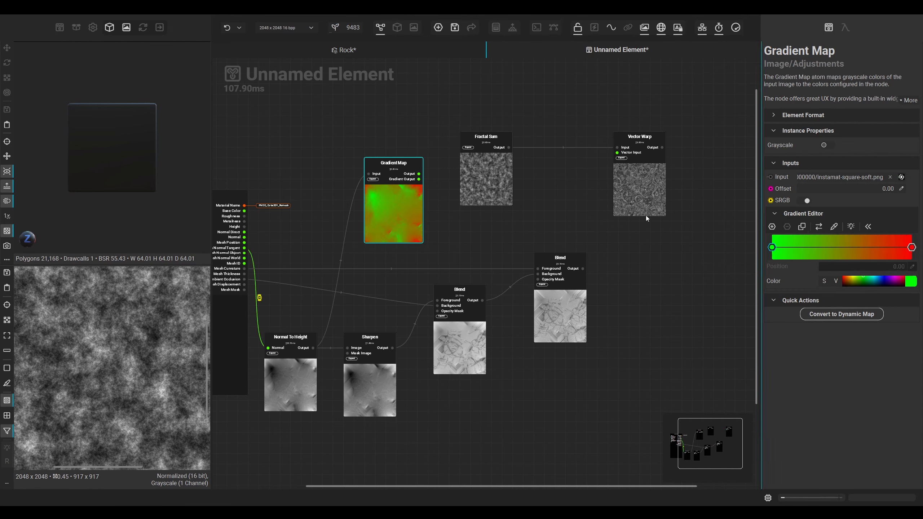
Step: Preview the Gradient Map and place a red stop at position 0.55, keeping the green stop at 0.00
{"action": "double_click", "coordinate": [413, 214]}
{"action": "scroll", "coordinate": [120, 345], "scroll_direction": "down", "scroll_amount": 2}
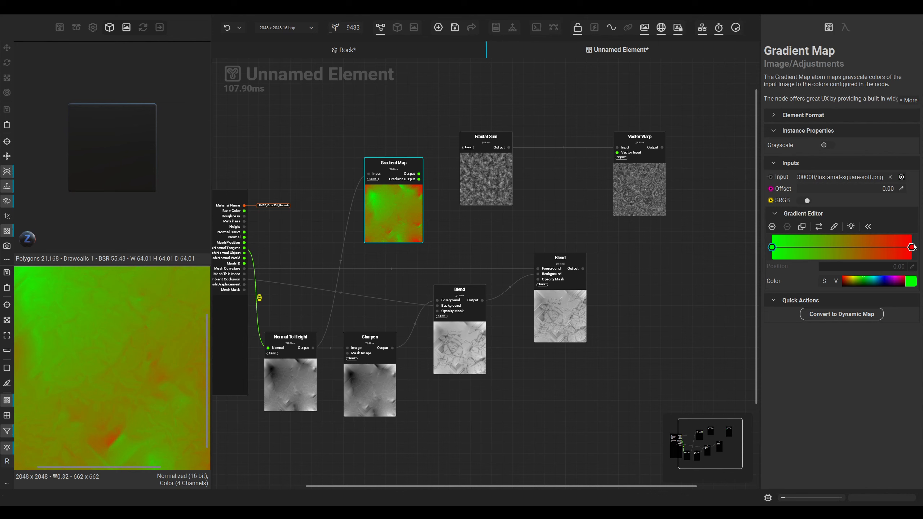
{"action": "left_click_drag", "start_coordinate": [775, 247], "coordinate": [732, 245]}
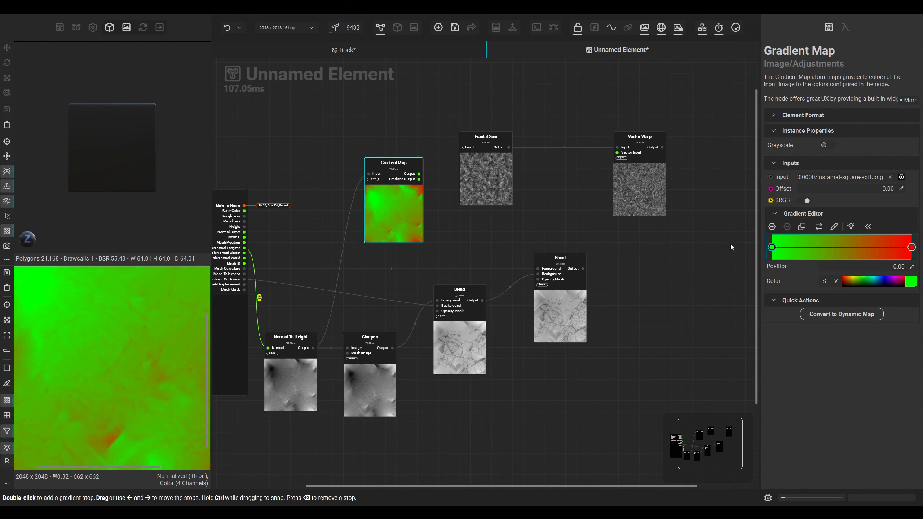
{"action": "left_click_drag", "start_coordinate": [913, 248], "coordinate": [850, 251]}
{"action": "scroll", "coordinate": [143, 342], "scroll_direction": "down", "scroll_amount": 6}
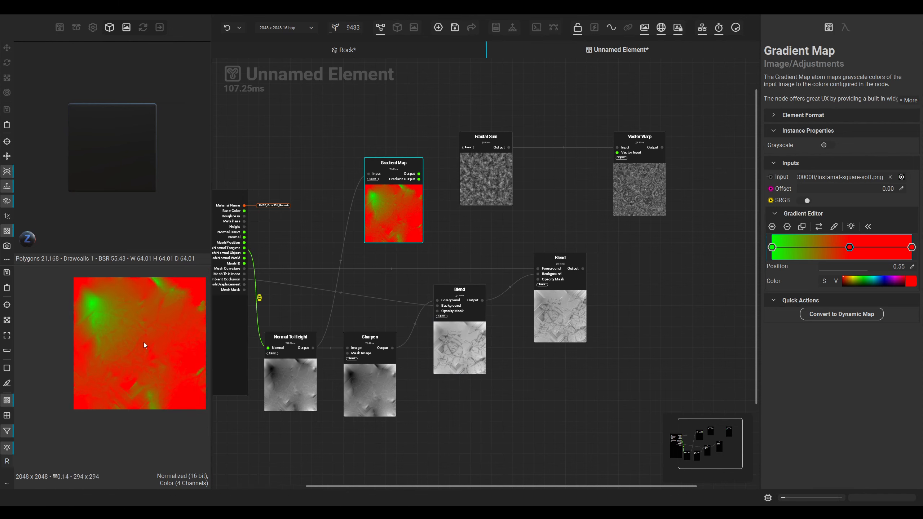
{"action": "scroll", "coordinate": [122, 346], "scroll_direction": "up", "scroll_amount": 3}
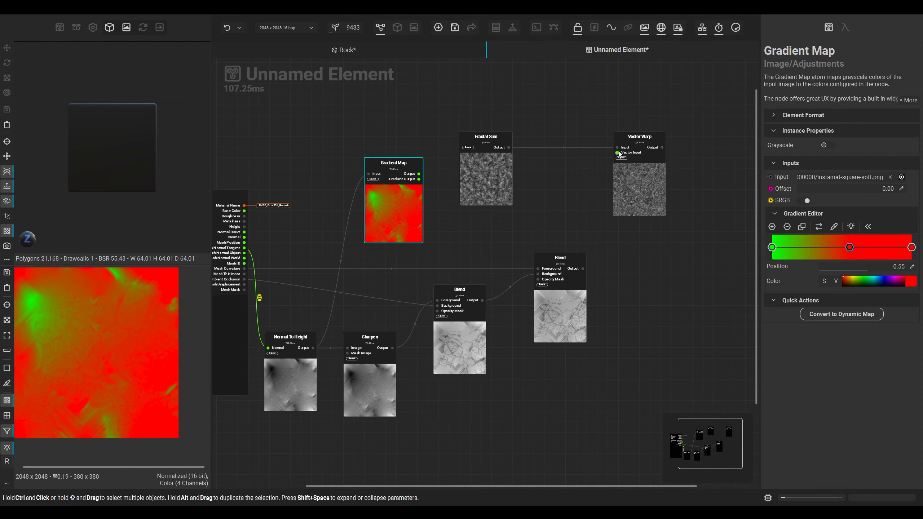
Step: Connect the Gradient Map output to the Vector Warp's vector input, preview the warped noise and adjust the warp intensity
{"action": "left_click_drag", "start_coordinate": [617, 153], "coordinate": [419, 174]}
{"action": "left_click", "coordinate": [639, 184]}
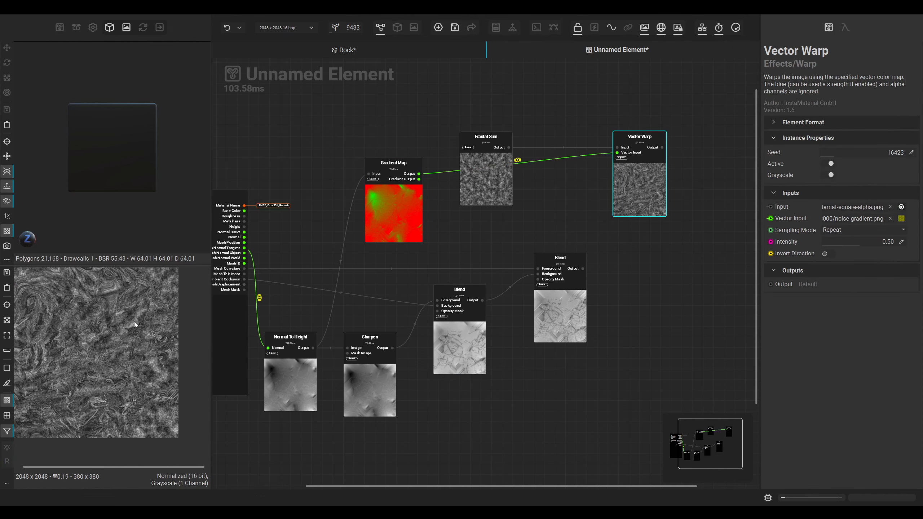
{"action": "scroll", "coordinate": [124, 339], "scroll_direction": "up", "scroll_amount": 7}
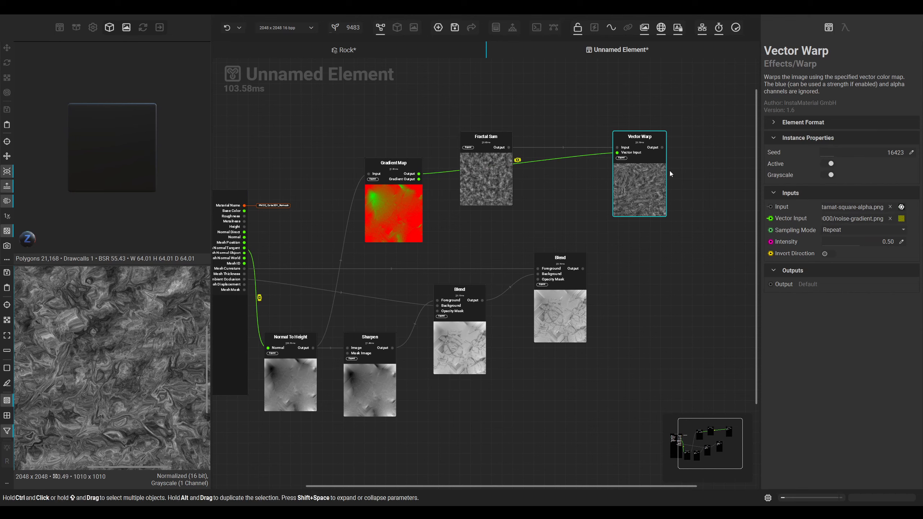
{"action": "left_click_drag", "start_coordinate": [851, 241], "coordinate": [834, 239]}
Step: Add a third Blend node with Vector Warp as foreground and the second Blend as background
{"action": "middle_click_drag", "start_coordinate": [617, 248], "coordinate": [546, 250]}
{"action": "left_click_drag", "start_coordinate": [591, 150], "coordinate": [644, 220]}
{"action": "left_click", "coordinate": [645, 219]}
{"action": "left_click_drag", "start_coordinate": [511, 271], "coordinate": [640, 203]}
Step: Set the new Blend node's opacity to 38.62%
{"action": "left_click", "coordinate": [675, 235]}
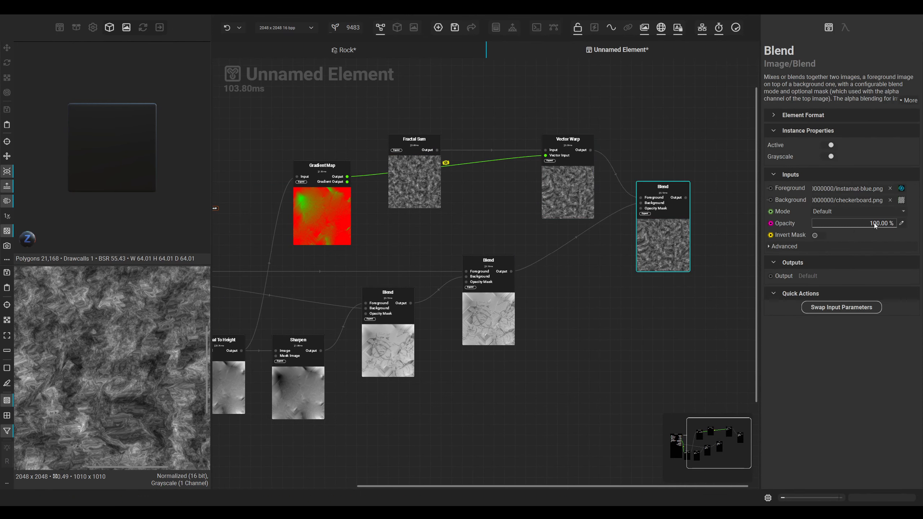
{"action": "left_click", "coordinate": [848, 223]}
{"action": "left_click", "coordinate": [816, 225]}
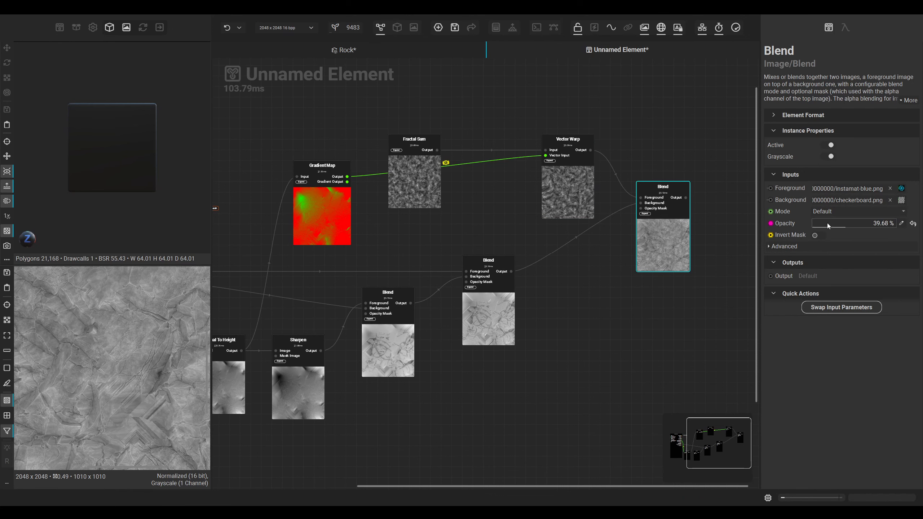
{"action": "left_click_drag", "start_coordinate": [816, 225], "coordinate": [845, 223]}
Step: Add a Gradient Map Dynamic node fed by the third Blend's output and position it at the end of the chain
{"action": "middle_click_drag", "start_coordinate": [628, 289], "coordinate": [565, 288]}
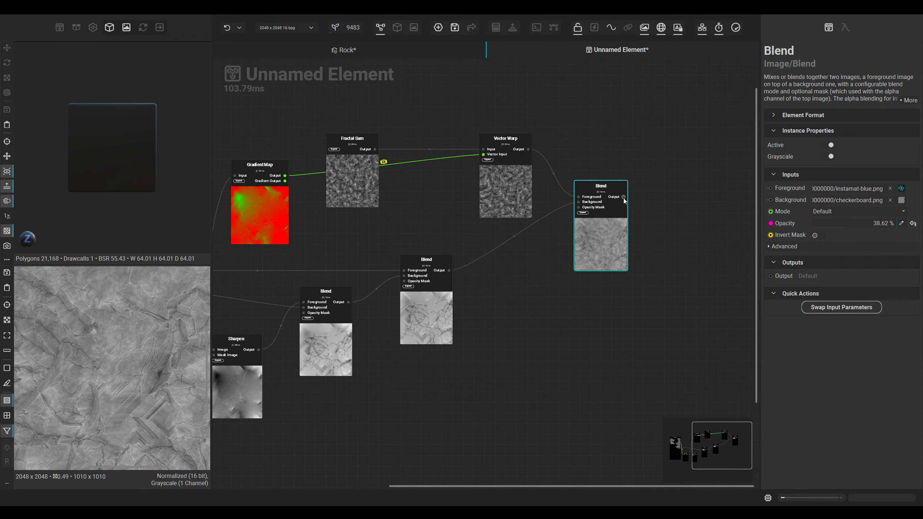
{"action": "left_click_drag", "start_coordinate": [624, 197], "coordinate": [664, 195]}
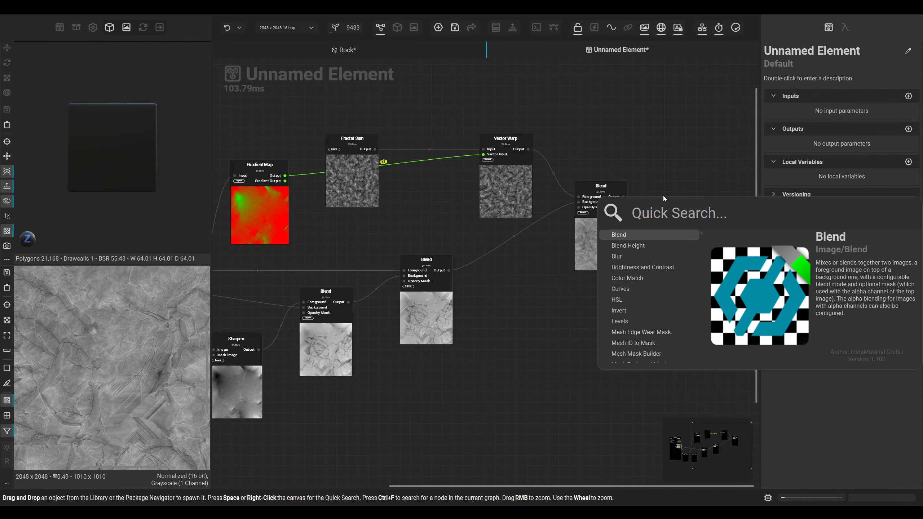
{"action": "type", "text": "gradient"}
{"action": "key", "text": "Down"}
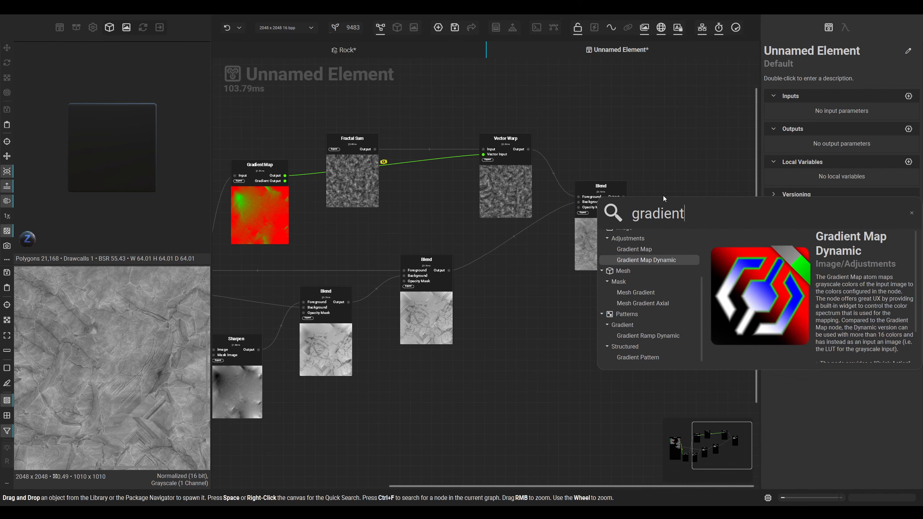
{"action": "key", "text": "Return"}
{"action": "left_click_drag", "start_coordinate": [685, 274], "coordinate": [688, 256]}
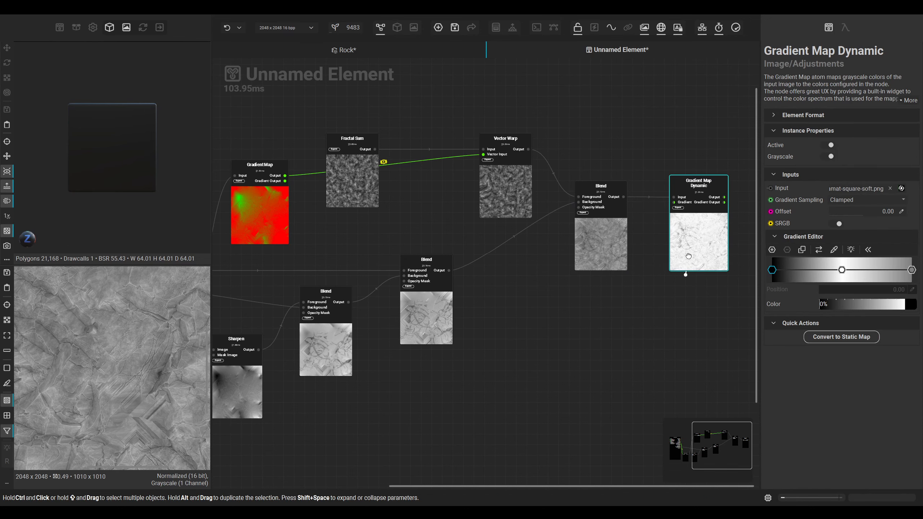
Step: Search the asset library for "rock" and browse the materials down to Sand Rock Desert as a colour source
{"action": "left_click", "coordinate": [59, 27]}
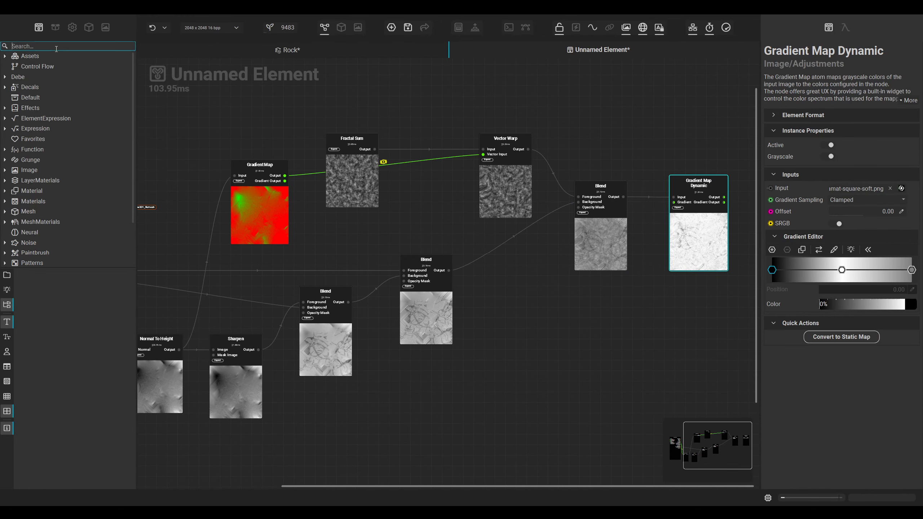
{"action": "type", "text": "rock"}
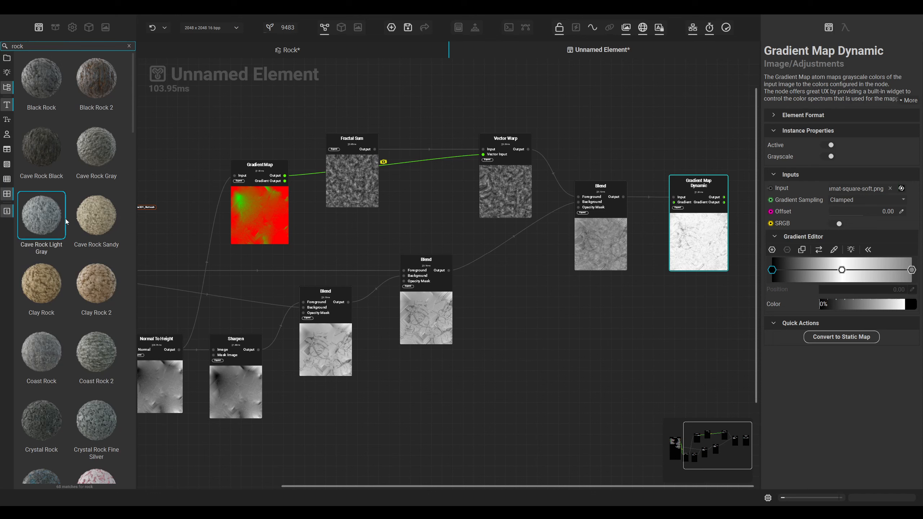
{"action": "mouse_move", "coordinate": [66, 221]}
{"action": "scroll", "coordinate": [75, 273], "scroll_direction": "down", "scroll_amount": 10}
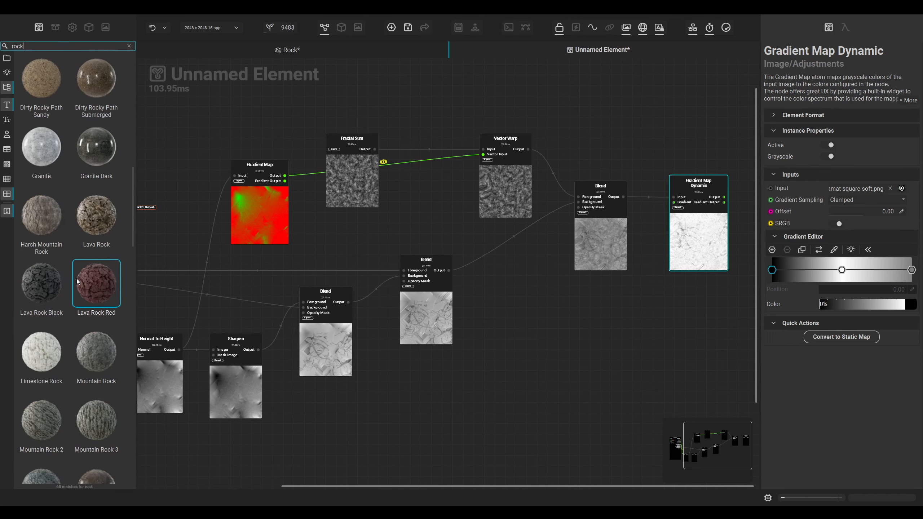
{"action": "scroll", "coordinate": [98, 283], "scroll_direction": "down", "scroll_amount": 8}
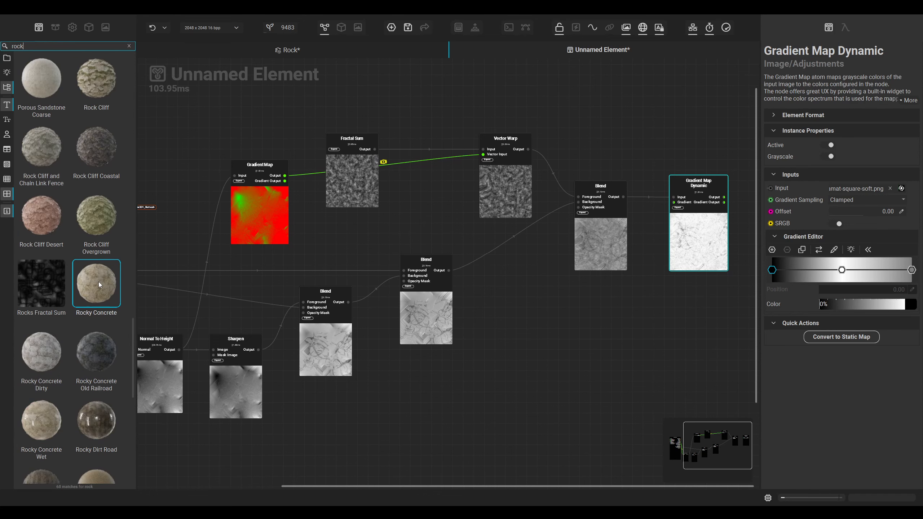
{"action": "scroll", "coordinate": [98, 281], "scroll_direction": "down", "scroll_amount": 8}
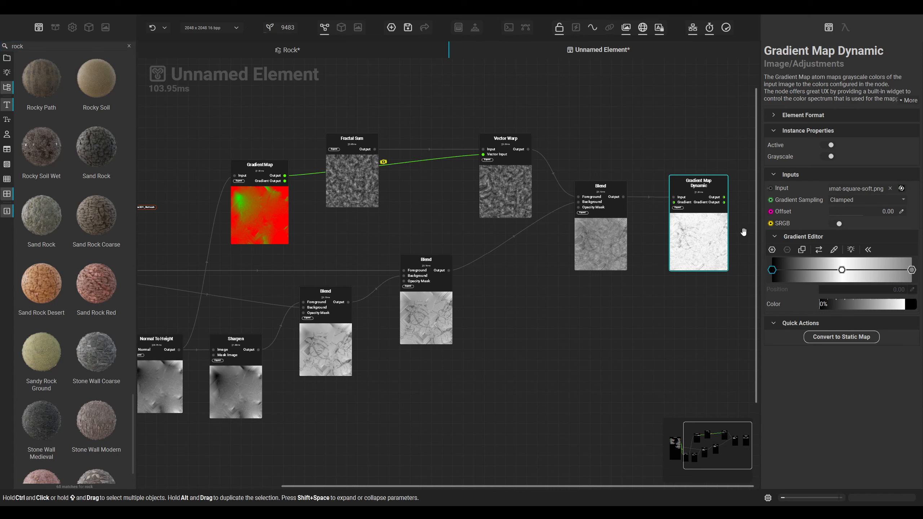
Step: Turn off grayscale on the Gradient Map Dynamic and sample a continuous gradient from the Sand Rock Desert thumbnail
{"action": "left_click", "coordinate": [834, 250]}
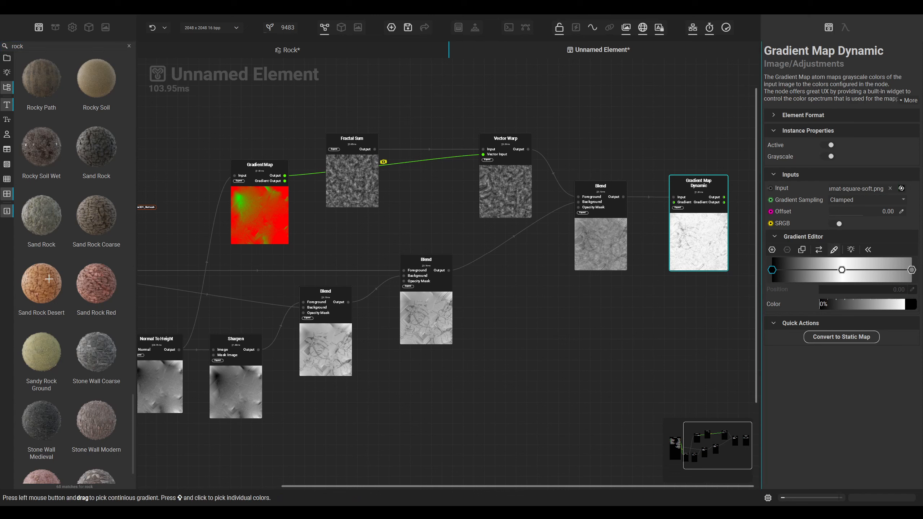
{"action": "left_click_drag", "start_coordinate": [40, 273], "coordinate": [34, 276]}
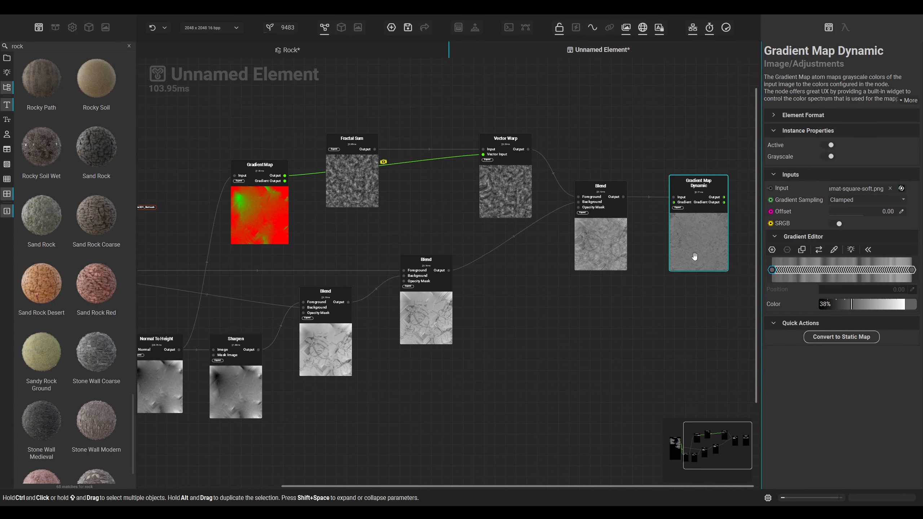
{"action": "left_click", "coordinate": [830, 157]}
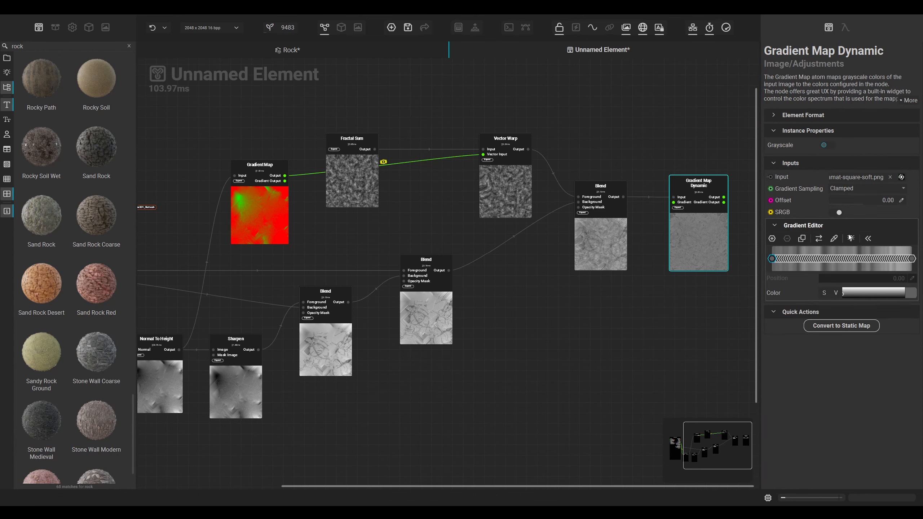
{"action": "left_click", "coordinate": [834, 238]}
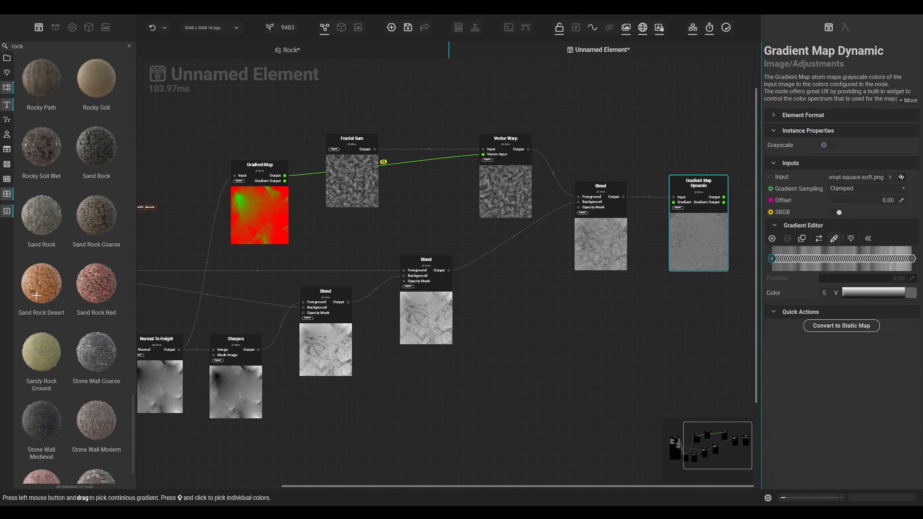
{"action": "mouse_move", "coordinate": [36, 296]}
{"action": "left_mouse_down"}
{"action": "mouse_move", "coordinate": [44, 282]}
{"action": "mouse_move", "coordinate": [31, 282]}
{"action": "left_mouse_up"}
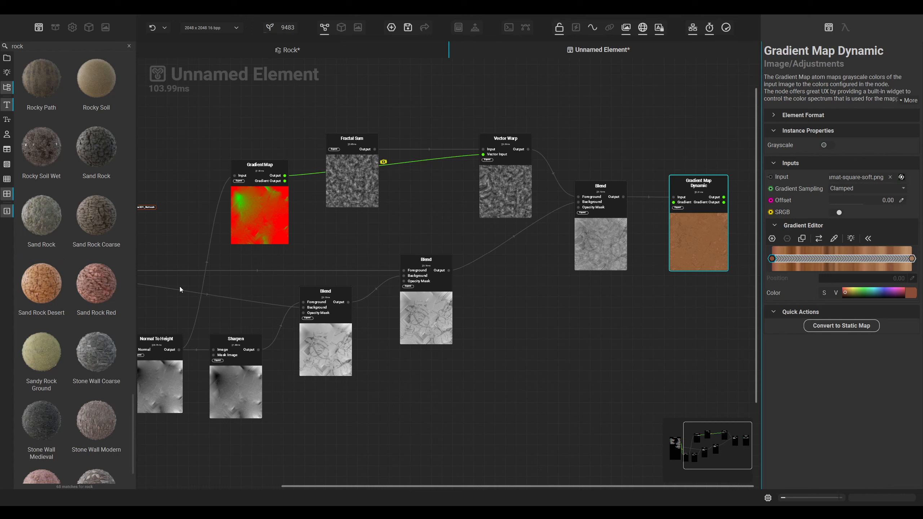
Step: Preview the Gradient Map Dynamic result close up and reverse its sampled gradient
{"action": "double_click", "coordinate": [688, 249]}
{"action": "scroll", "coordinate": [118, 347], "scroll_direction": "up", "scroll_amount": 5}
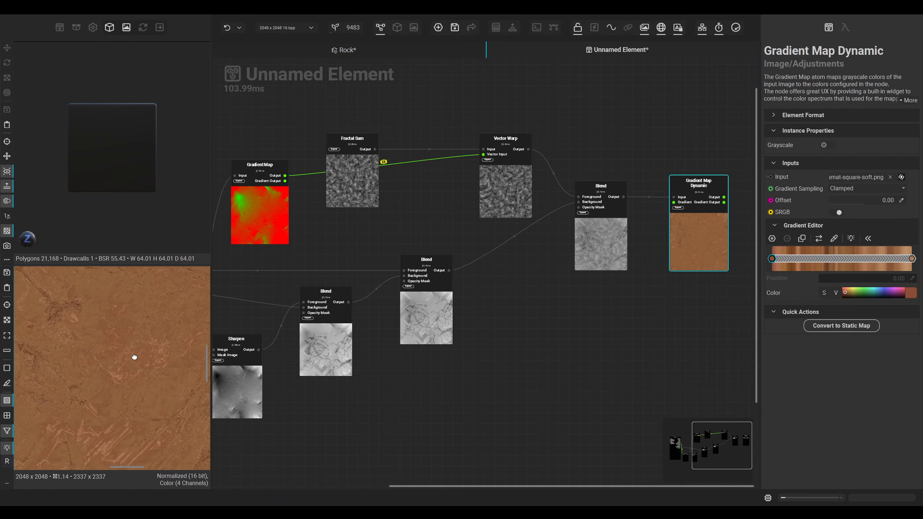
{"action": "left_click", "coordinate": [820, 240]}
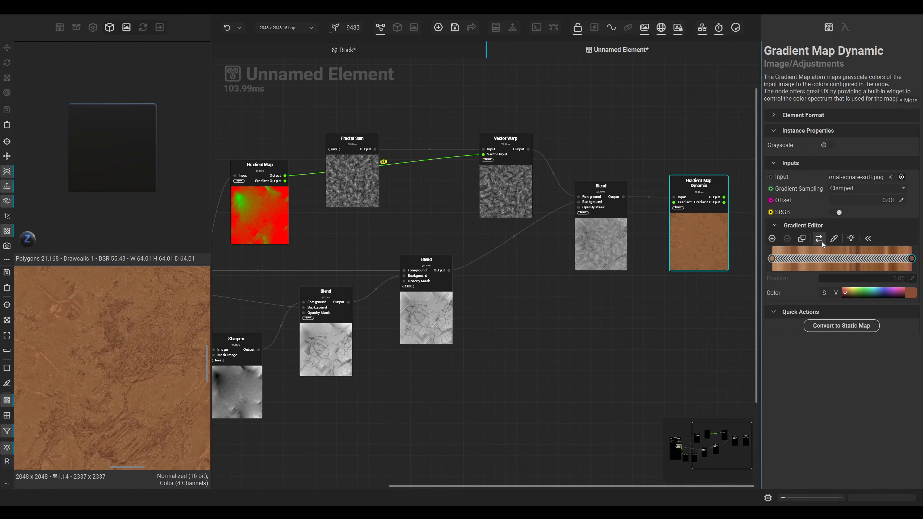
Step: Duplicate the Gradient Map Dynamic node and place the copy directly below the original, keeping its Blend input connection
{"action": "scroll", "coordinate": [125, 358], "scroll_direction": "down", "scroll_amount": 8}
{"action": "middle_click_drag", "start_coordinate": [134, 363], "coordinate": [144, 355]}
{"action": "middle_click_drag", "start_coordinate": [458, 272], "coordinate": [306, 248]}
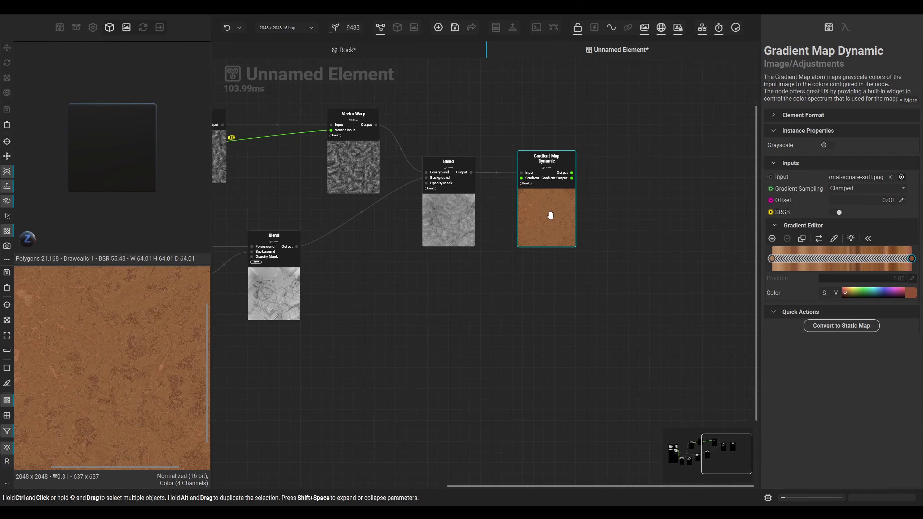
{"action": "left_click_drag", "start_coordinate": [553, 215], "coordinate": [602, 317], "text": "alt"}
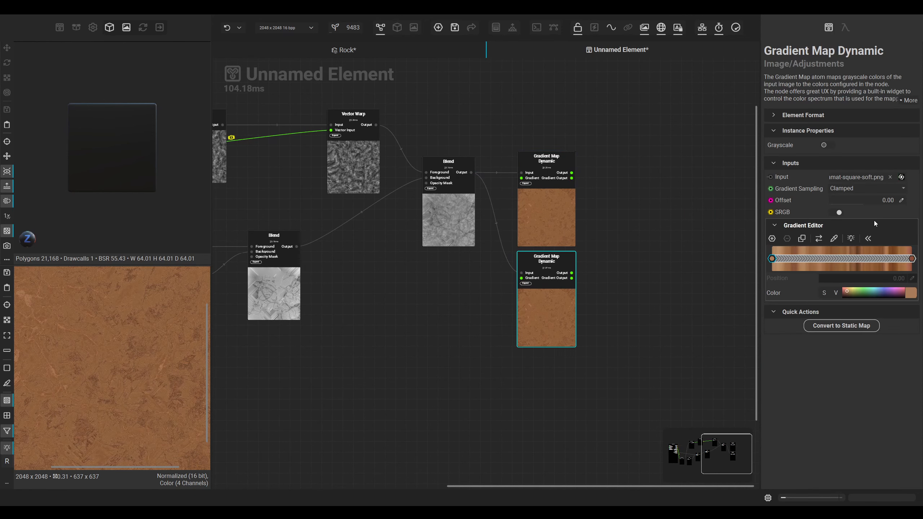
Step: Resample and reverse the duplicate node's gradient, sampling colours from the original Gradient Map Dynamic node's thumbnail
{"action": "left_click", "coordinate": [833, 240]}
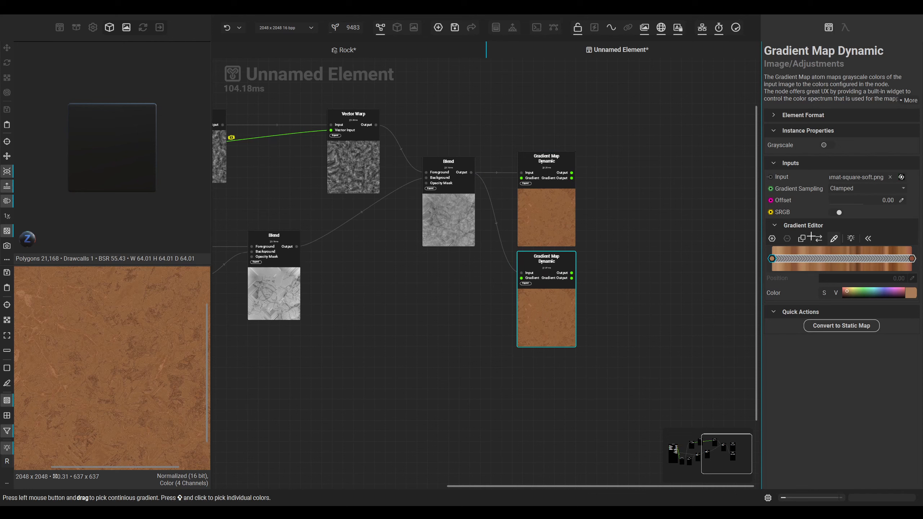
{"action": "left_click", "coordinate": [533, 204]}
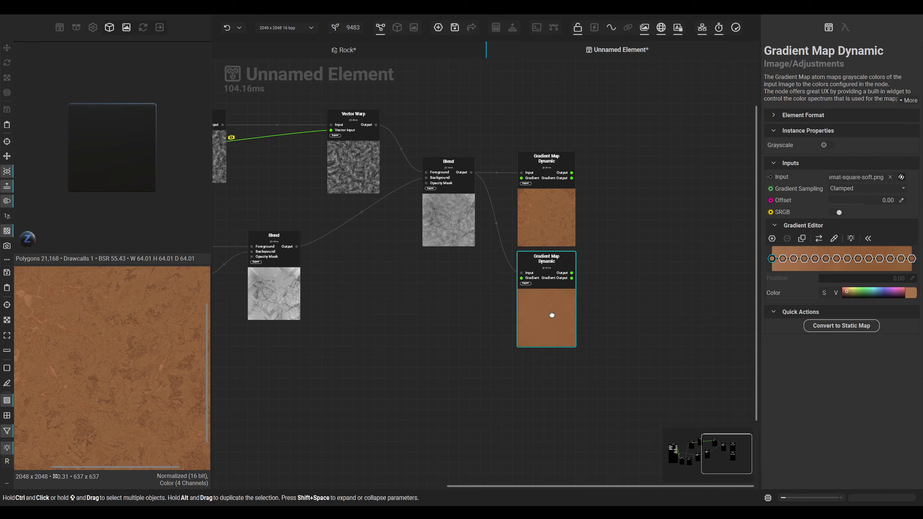
{"action": "left_click", "coordinate": [819, 240]}
{"action": "left_click", "coordinate": [834, 239]}
{"action": "left_click", "coordinate": [535, 210]}
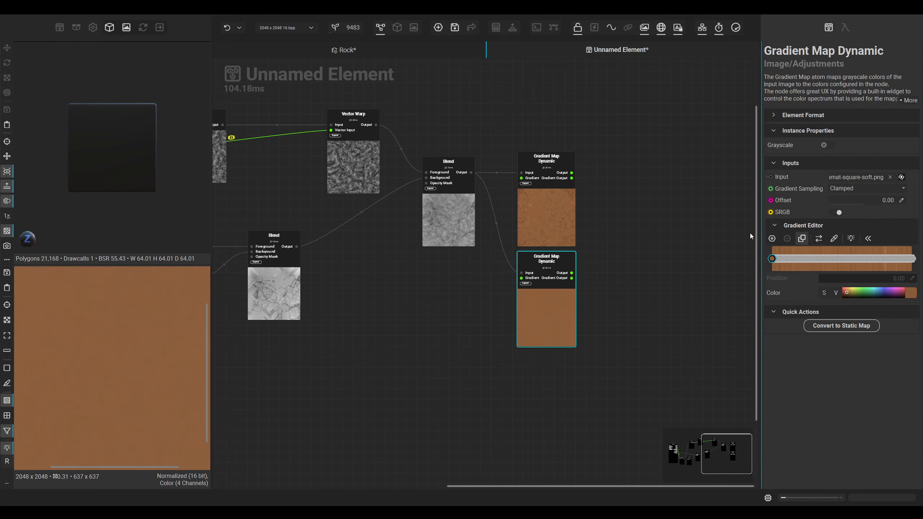
Step: Try to resample the original Gradient Map Dynamic node's gradient from its enlarged preview, and undo it
{"action": "scroll", "coordinate": [535, 209], "scroll_direction": "up", "scroll_amount": 3}
{"action": "scroll", "coordinate": [84, 328], "scroll_direction": "up", "scroll_amount": 5}
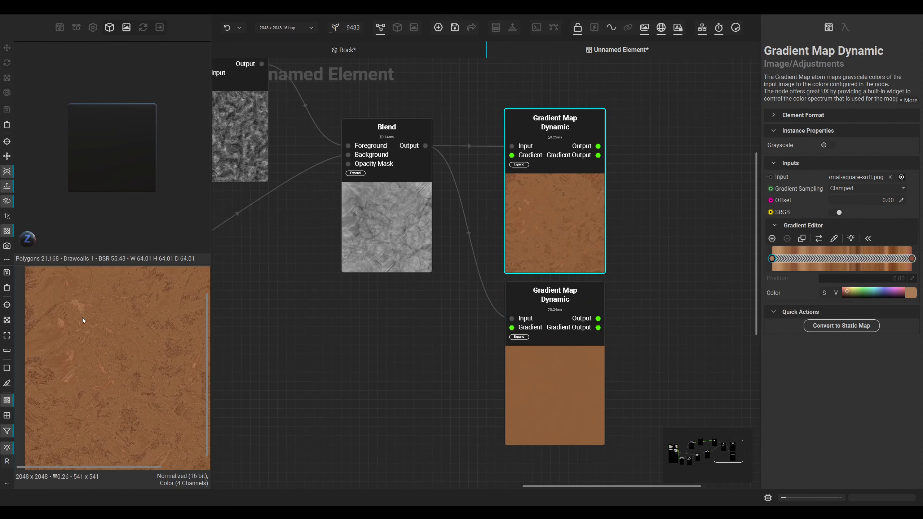
{"action": "scroll", "coordinate": [92, 307], "scroll_direction": "up", "scroll_amount": 2}
{"action": "left_click", "coordinate": [834, 239]}
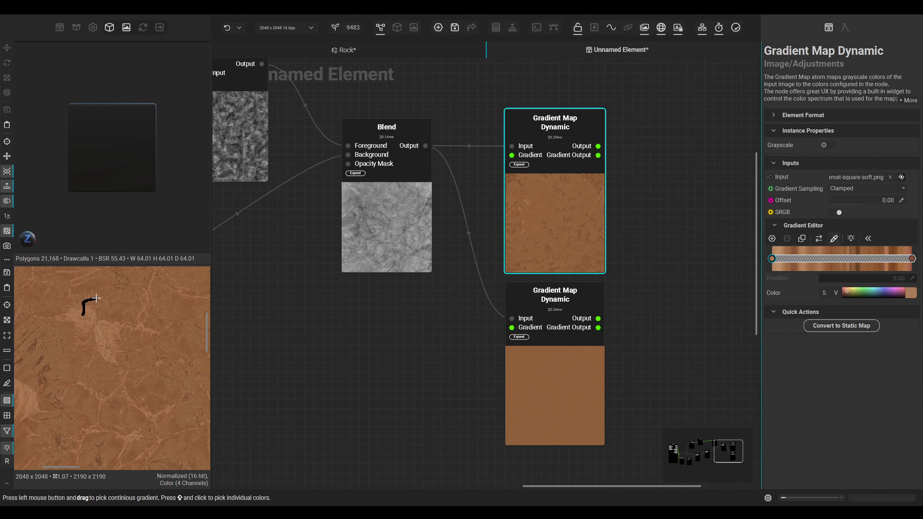
{"action": "left_click_drag", "start_coordinate": [96, 298], "coordinate": [98, 300]}
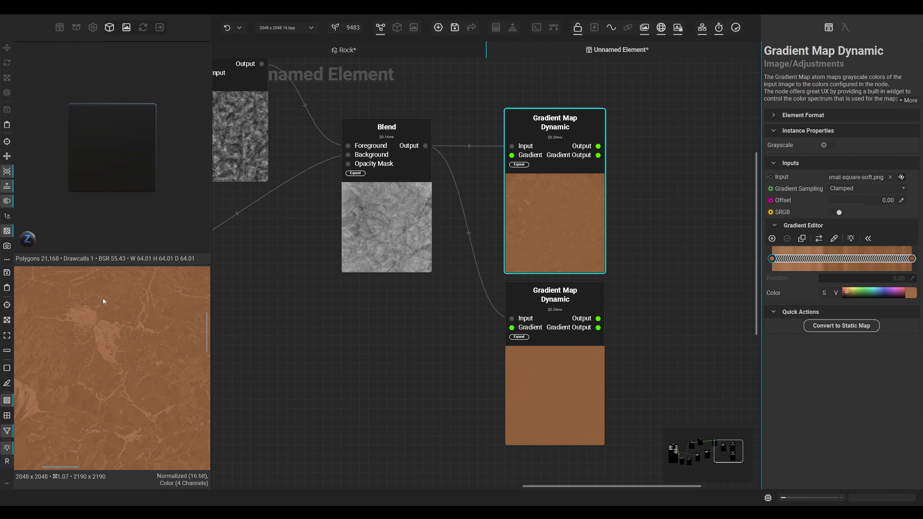
{"action": "key", "text": "ctrl+z"}
Step: Sample a new continuous gradient for the duplicate Gradient Map Dynamic node from the original node's enlarged preview
{"action": "left_click", "coordinate": [582, 307]}
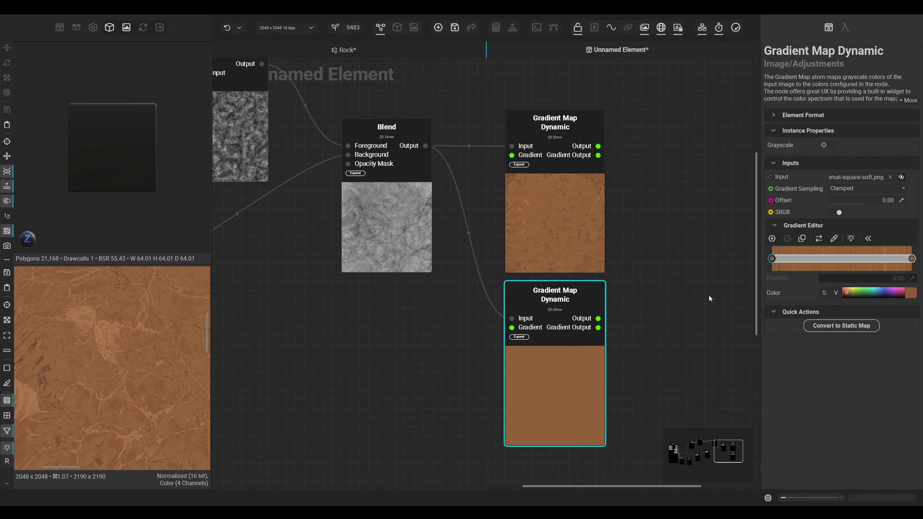
{"action": "left_click", "coordinate": [834, 239]}
{"action": "left_click_drag", "start_coordinate": [105, 326], "coordinate": [114, 313]}
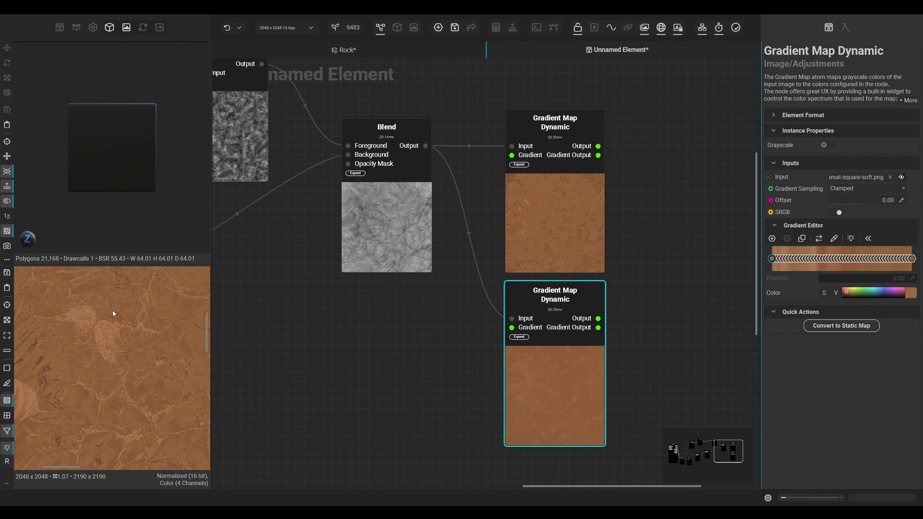
{"action": "scroll", "coordinate": [138, 368], "scroll_direction": "up", "scroll_amount": 2}
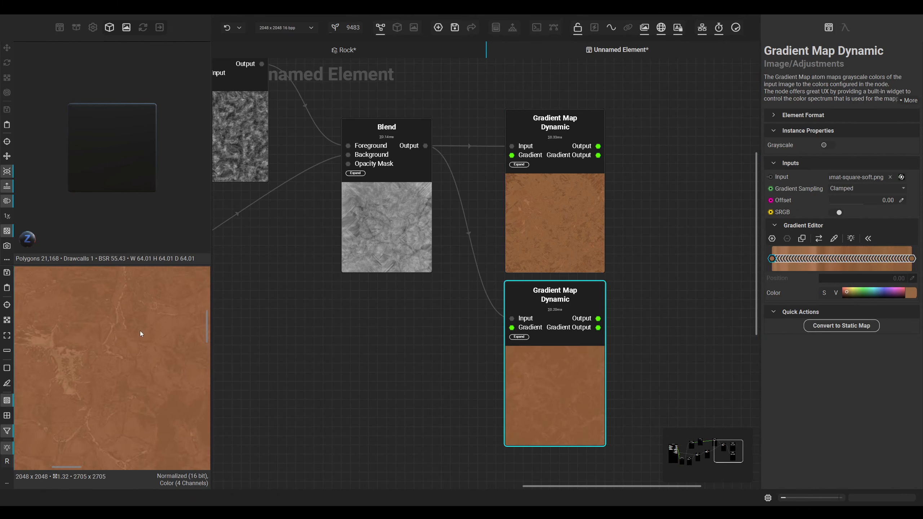
Step: Add a Blend node with the duplicate gradient map as foreground and the original gradient map as background
{"action": "middle_click_drag", "start_coordinate": [603, 312], "coordinate": [521, 317]}
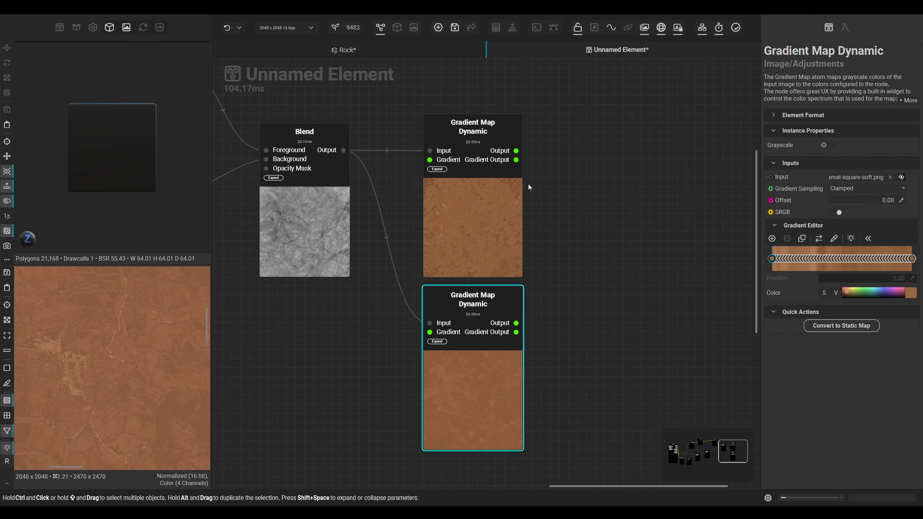
{"action": "left_click_drag", "start_coordinate": [516, 322], "coordinate": [556, 291]}
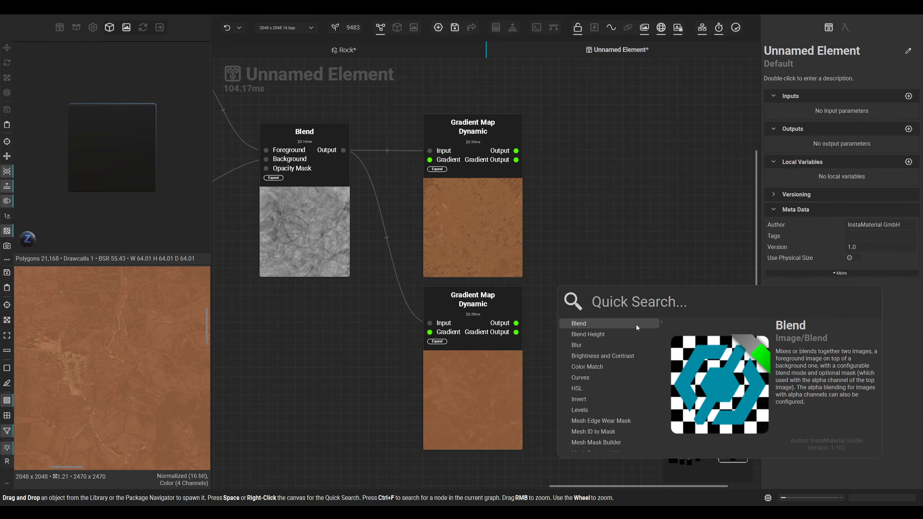
{"action": "left_click", "coordinate": [637, 325]}
{"action": "left_click_drag", "start_coordinate": [667, 266], "coordinate": [676, 249]}
{"action": "left_click_drag", "start_coordinate": [603, 242], "coordinate": [516, 151]}
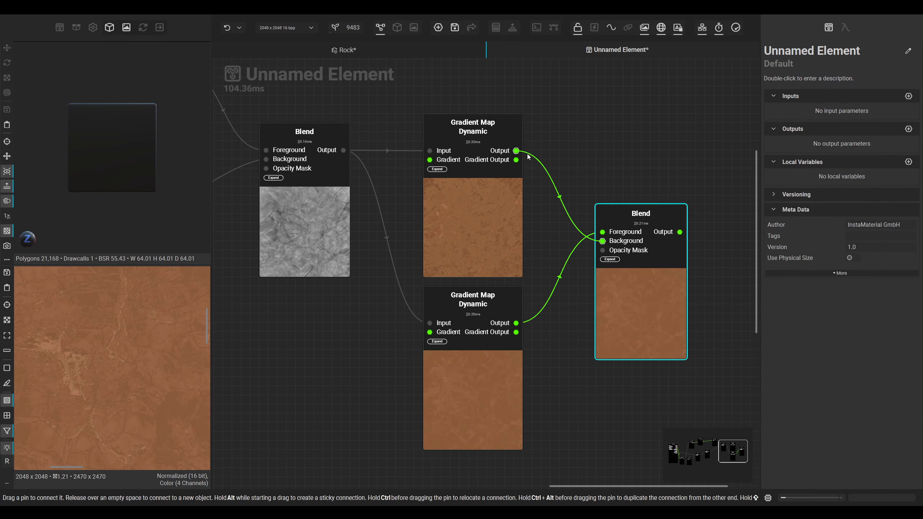
Step: Lower the opacity of the colour Blend node to about 20%, fine-tuning it against the close-up preview
{"action": "left_click", "coordinate": [655, 322]}
{"action": "left_click_drag", "start_coordinate": [886, 224], "coordinate": [840, 224]}
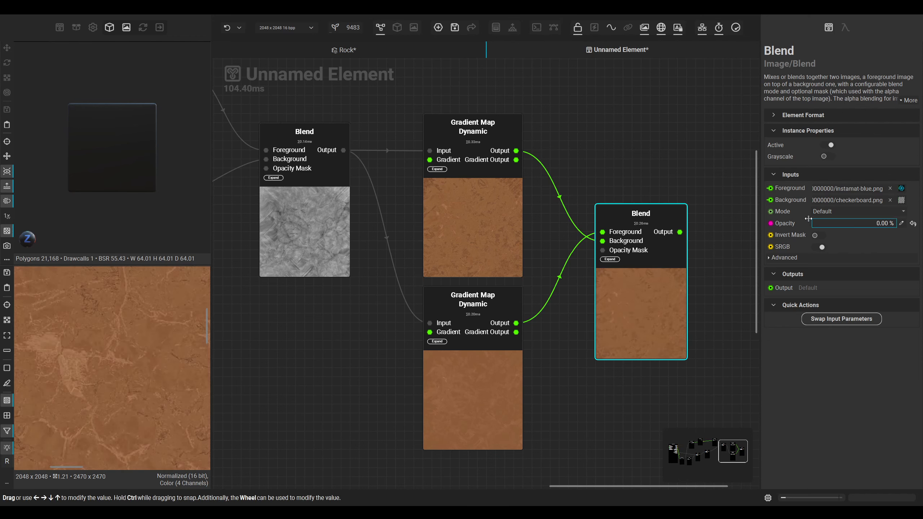
{"action": "mouse_move", "coordinate": [828, 218]}
{"action": "left_mouse_down"}
{"action": "mouse_move", "coordinate": [842, 218]}
{"action": "mouse_move", "coordinate": [828, 218]}
{"action": "left_mouse_up"}
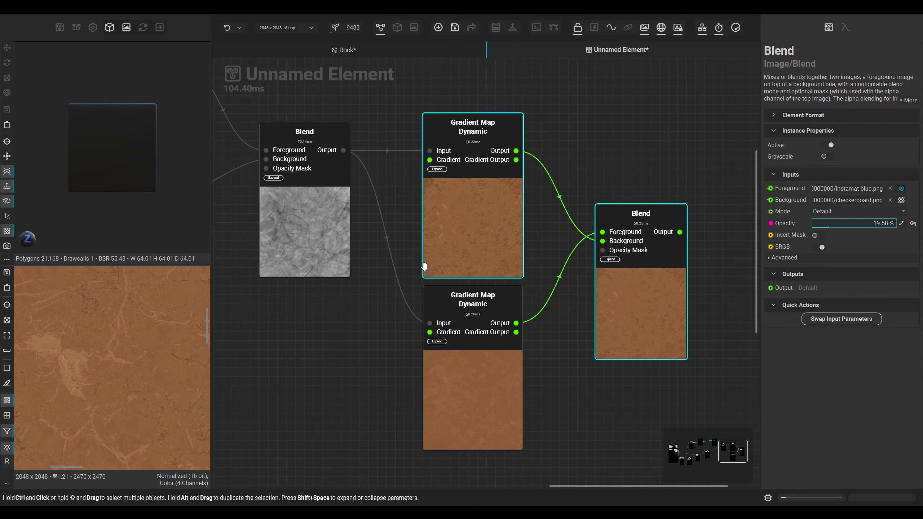
{"action": "scroll", "coordinate": [122, 331], "scroll_direction": "down", "scroll_amount": 3}
{"action": "scroll", "coordinate": [121, 331], "scroll_direction": "up", "scroll_amount": 5}
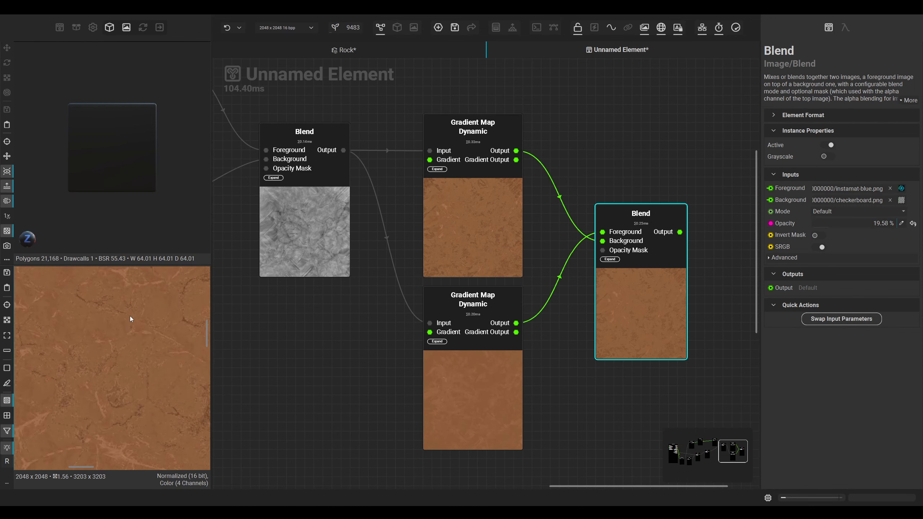
{"action": "left_click_drag", "start_coordinate": [831, 223], "coordinate": [820, 226]}
Step: Expose the colour Blend's output as a graph output named Base Color and position its node at the chain's end
{"action": "middle_click_drag", "start_coordinate": [671, 235], "coordinate": [499, 276]}
{"action": "scroll", "coordinate": [499, 276], "scroll_direction": "down", "scroll_amount": 2}
{"action": "left_click_drag", "start_coordinate": [506, 273], "coordinate": [557, 277]}
{"action": "type", "text": "Base Color"}
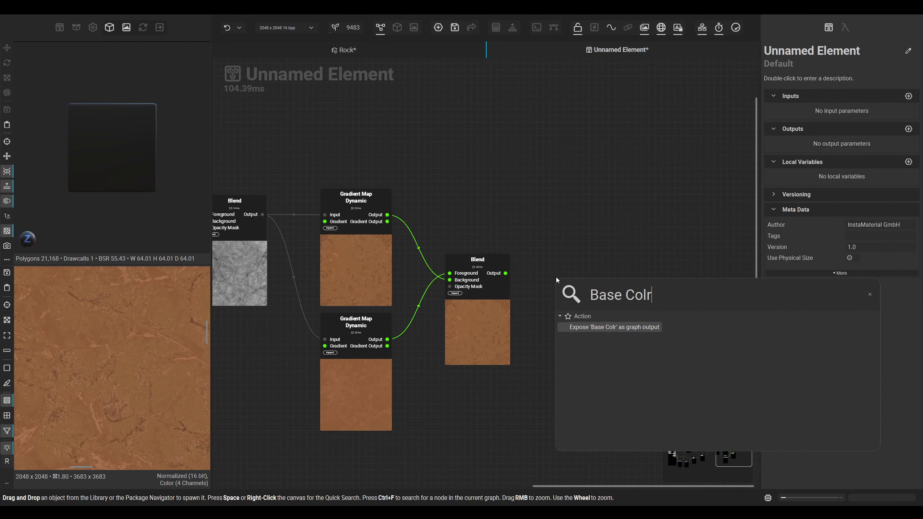
{"action": "key", "text": "Return"}
{"action": "left_click_drag", "start_coordinate": [553, 279], "coordinate": [561, 255]}
Step: Rename the element graph as "Rock Color Variance"
{"action": "double_click", "coordinate": [788, 54]}
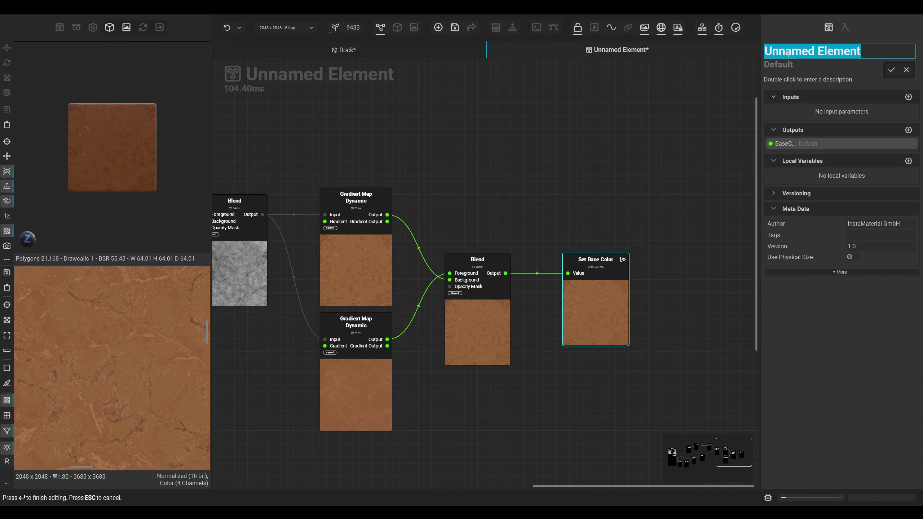
{"action": "type", "text": "Rock V"}
{"action": "key", "text": "BackSpace"}
{"action": "type", "text": "Color"}
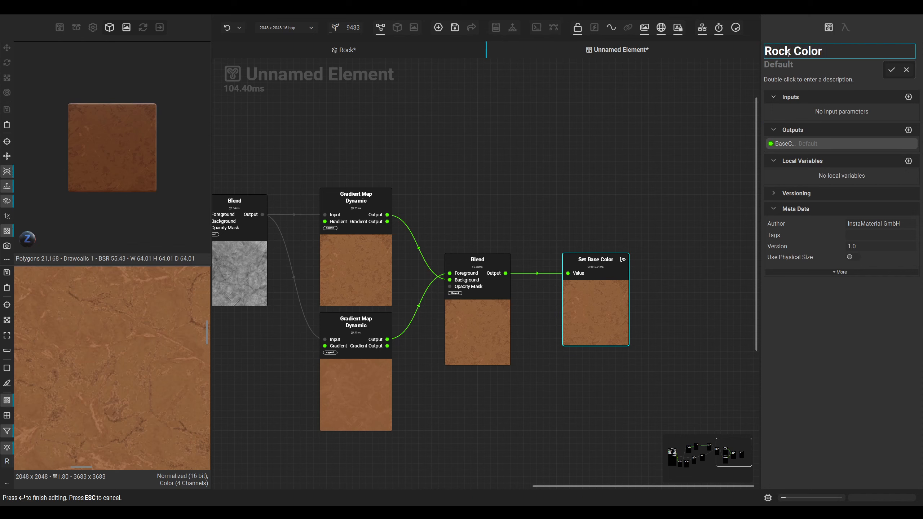
{"action": "type", "text": " Variance"}
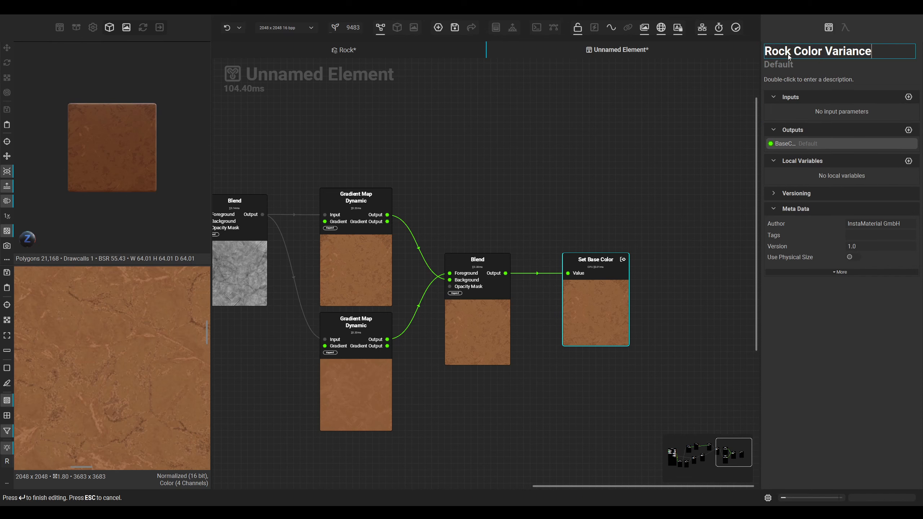
{"action": "key", "text": "Return"}
Step: Set the element graph's category to "Custom/Color" and save the package
{"action": "double_click", "coordinate": [788, 64]}
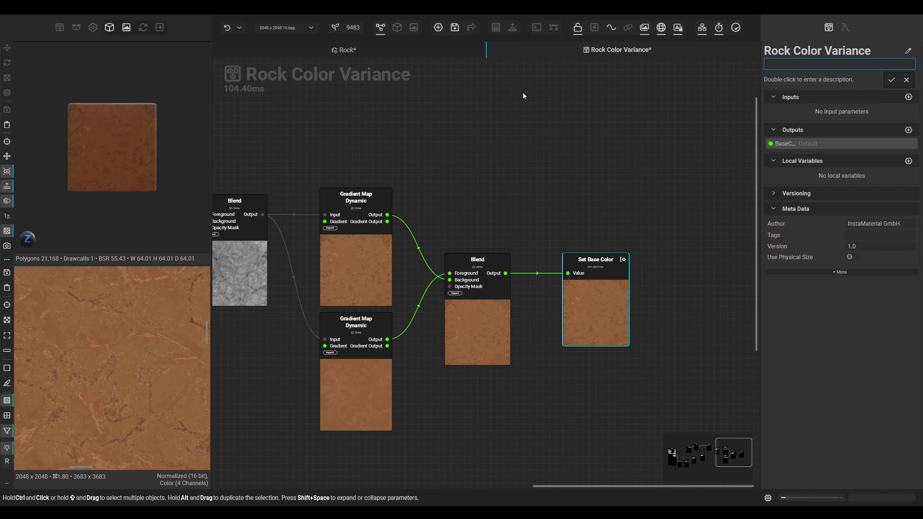
{"action": "type", "text": "Custom/"}
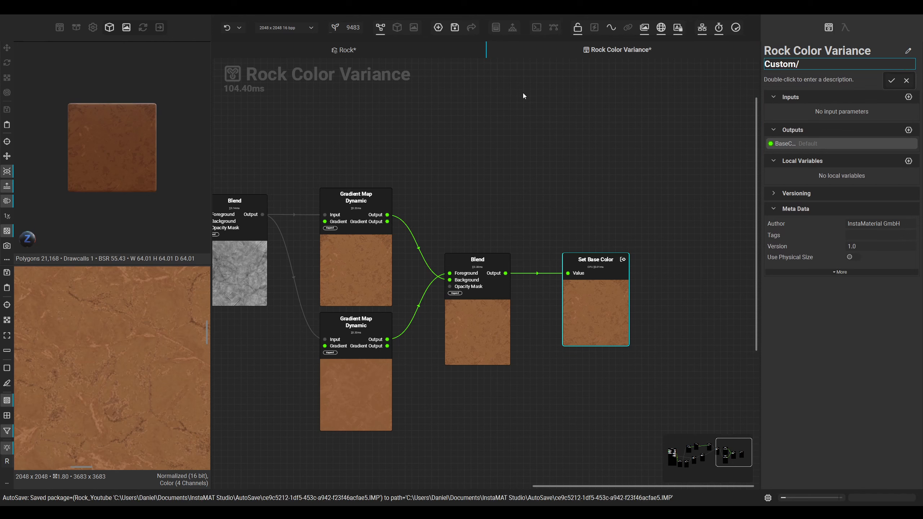
{"action": "type", "text": "Color"}
{"action": "key", "text": "Return"}
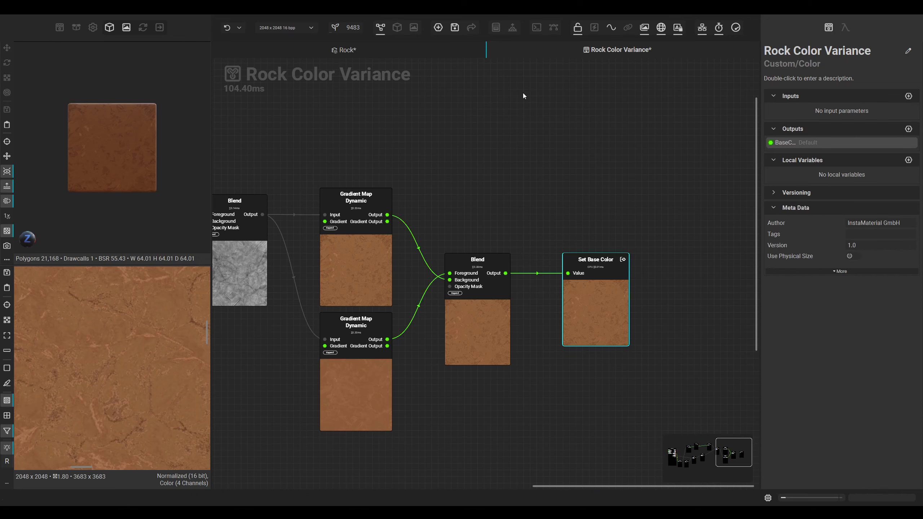
{"action": "key", "text": "ctrl+s"}
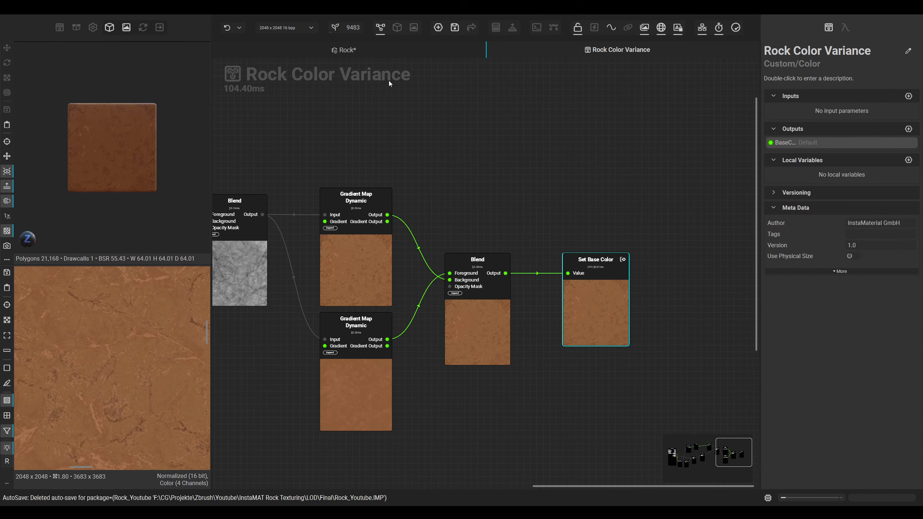
Step: Return to the Rock layering project and add the Rock Color Variance element as a layer on the rock mesh
{"action": "left_click", "coordinate": [290, 47]}
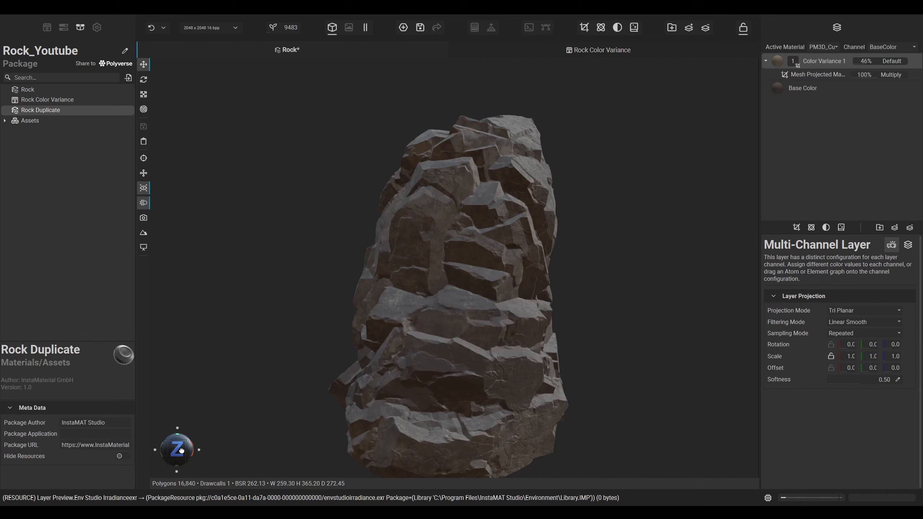
{"action": "left_click_drag", "start_coordinate": [178, 450], "coordinate": [724, 444]}
{"action": "middle_click_drag", "start_coordinate": [670, 309], "coordinate": [632, 311]}
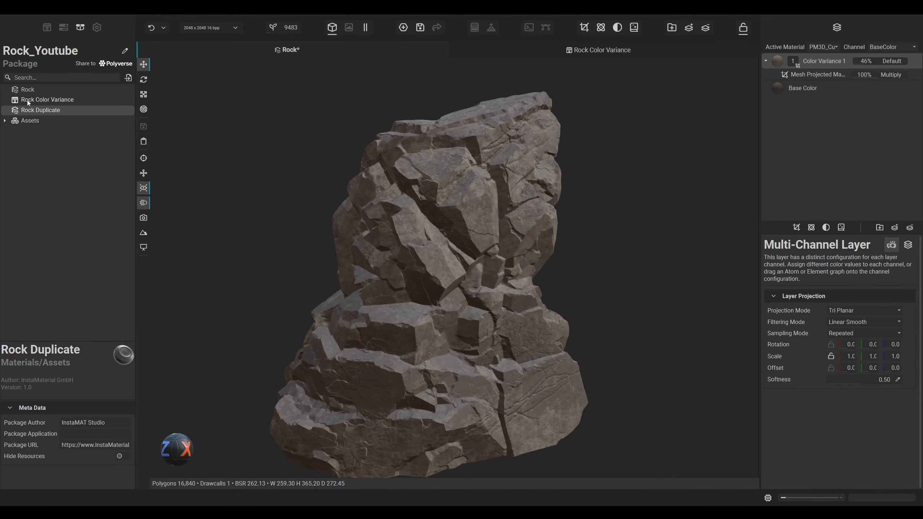
{"action": "left_click_drag", "start_coordinate": [27, 99], "coordinate": [360, 225]}
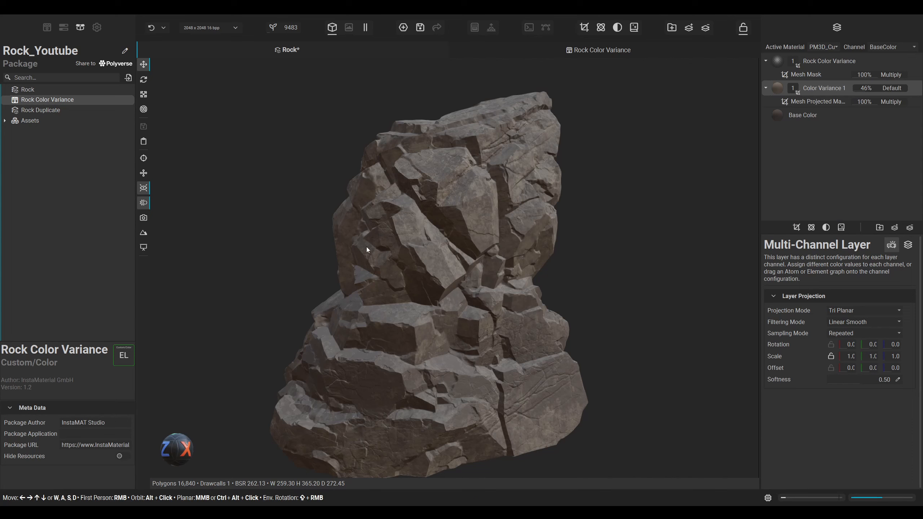
{"action": "left_click_drag", "start_coordinate": [605, 200], "coordinate": [569, 186], "text": "alt"}
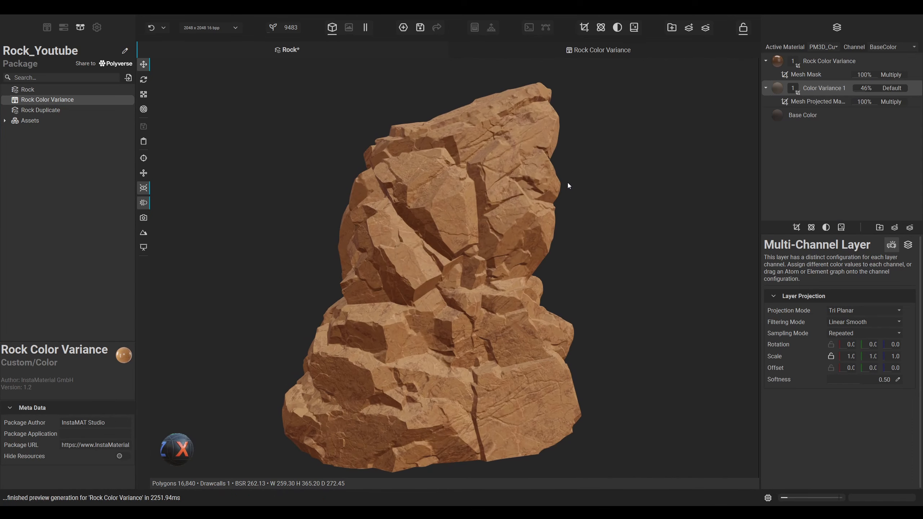
Step: Set the projection mode of the Color Variance 1 layer to UV and inspect the rock up close
{"action": "left_click", "coordinate": [848, 311]}
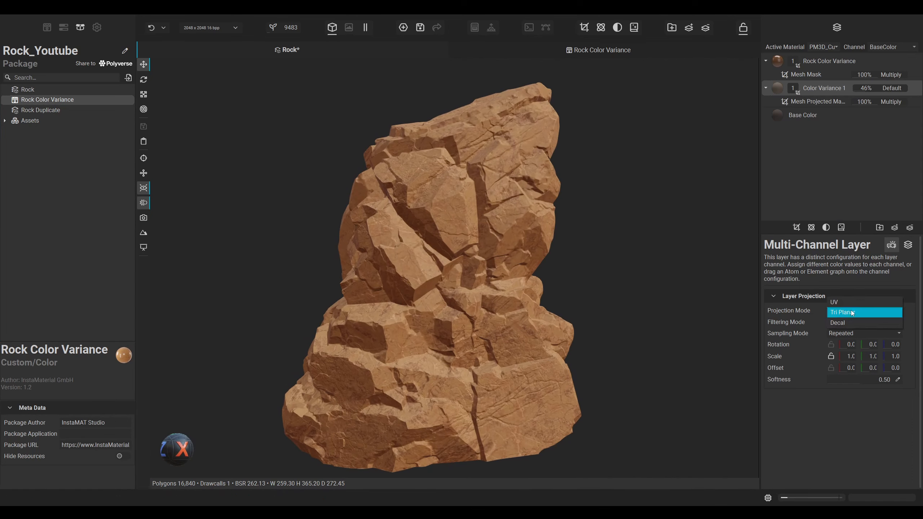
{"action": "left_click", "coordinate": [848, 304]}
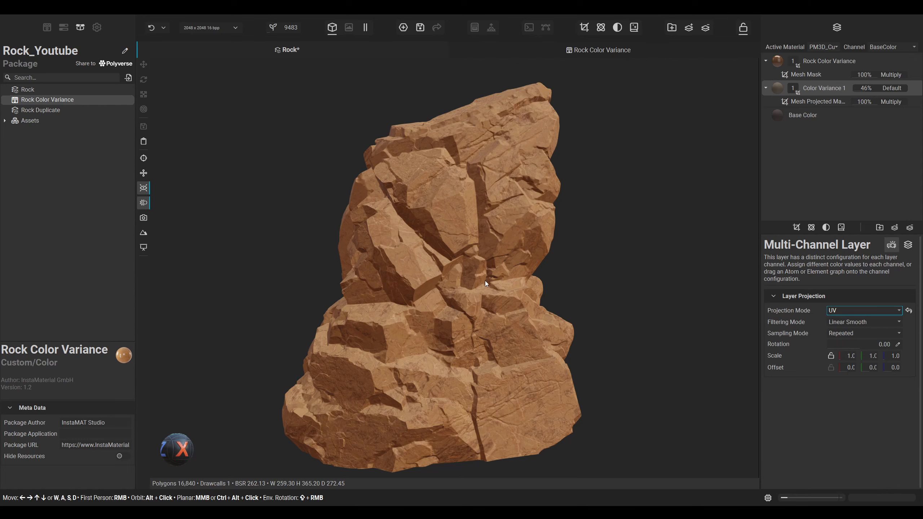
{"action": "scroll", "coordinate": [463, 241], "scroll_direction": "up", "scroll_amount": 3}
{"action": "left_click_drag", "start_coordinate": [173, 461], "coordinate": [187, 459]}
{"action": "scroll", "coordinate": [363, 272], "scroll_direction": "down", "scroll_amount": 3}
{"action": "middle_click_drag", "start_coordinate": [391, 211], "coordinate": [397, 241]}
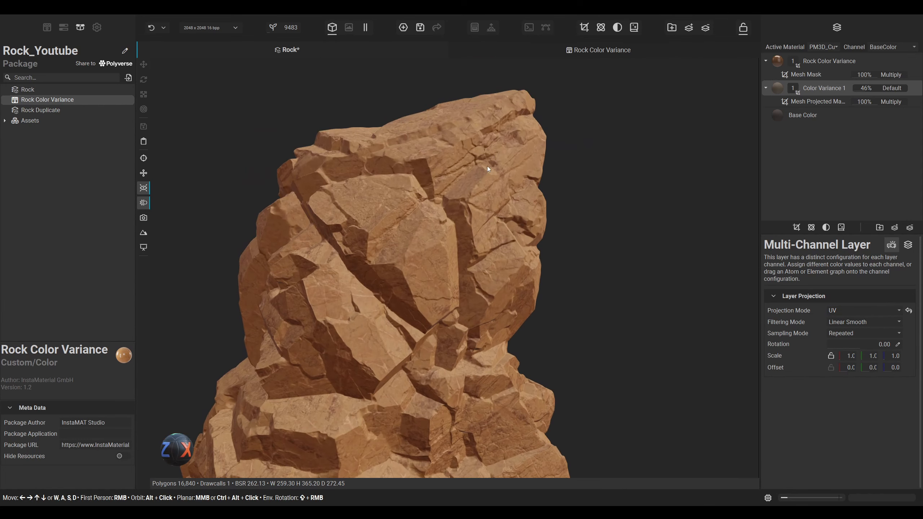
Step: Compare the rock with the Rock Color Variance layer hidden and shown, and lower the layer's opacity to about 25%
{"action": "left_click", "coordinate": [833, 61]}
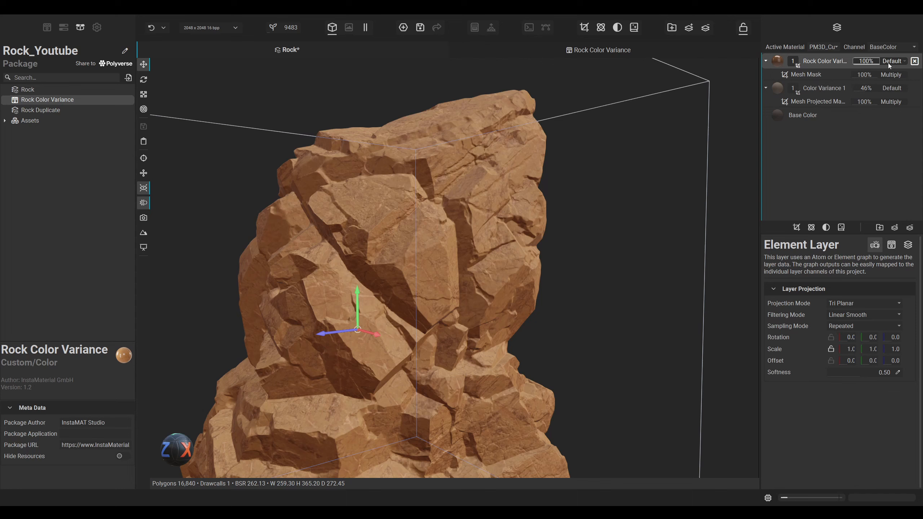
{"action": "left_click", "coordinate": [915, 61]}
{"action": "left_click", "coordinate": [915, 61]}
{"action": "left_click", "coordinate": [868, 61]}
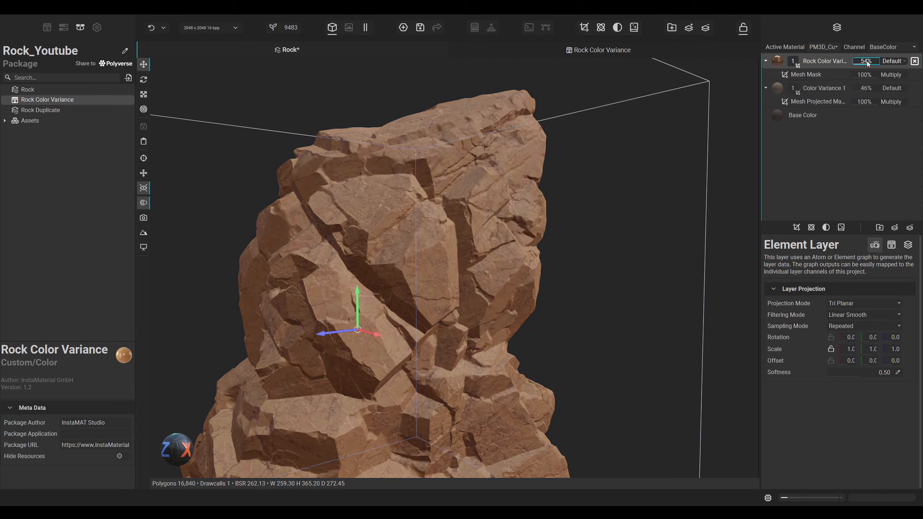
{"action": "left_click", "coordinate": [861, 61]}
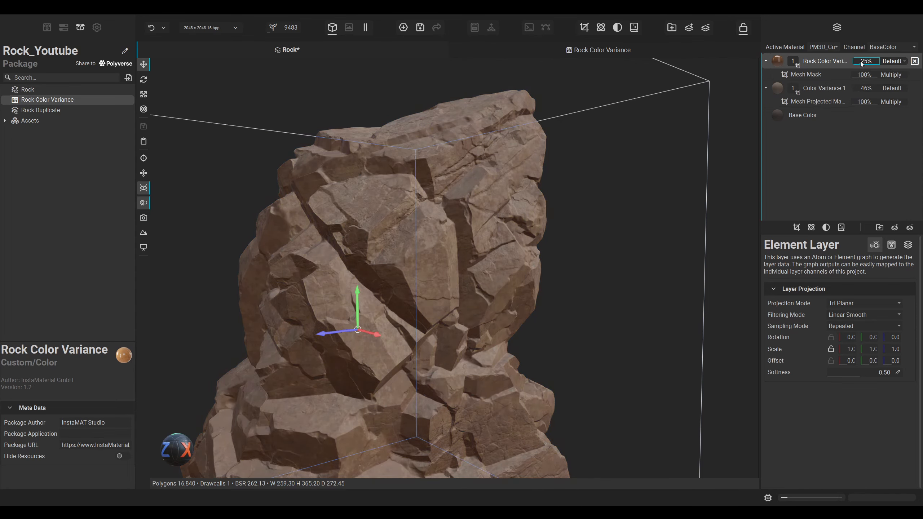
Step: Raise the Rock Color Variance layer's opacity to 75% and add a Mesh Projected Mask to it using the Smudges grunge as image
{"action": "left_click_drag", "start_coordinate": [862, 62], "coordinate": [874, 62]}
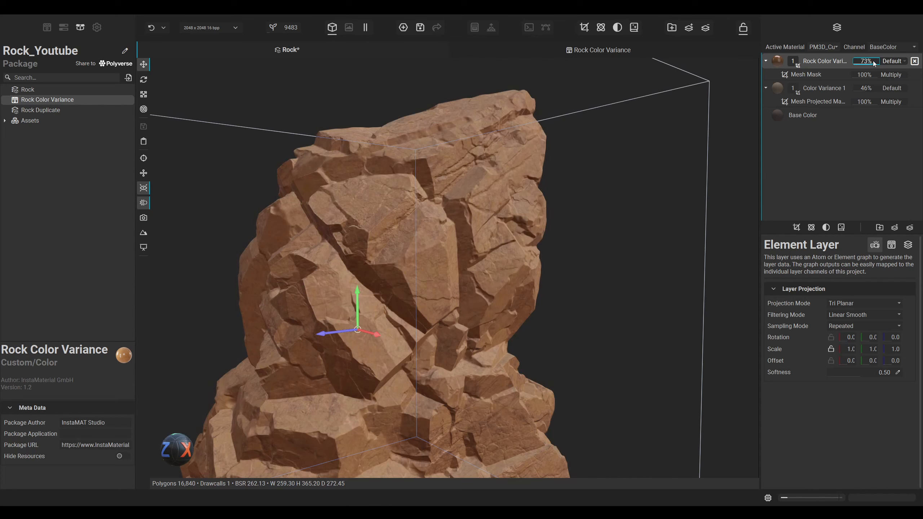
{"action": "left_click", "coordinate": [796, 227]}
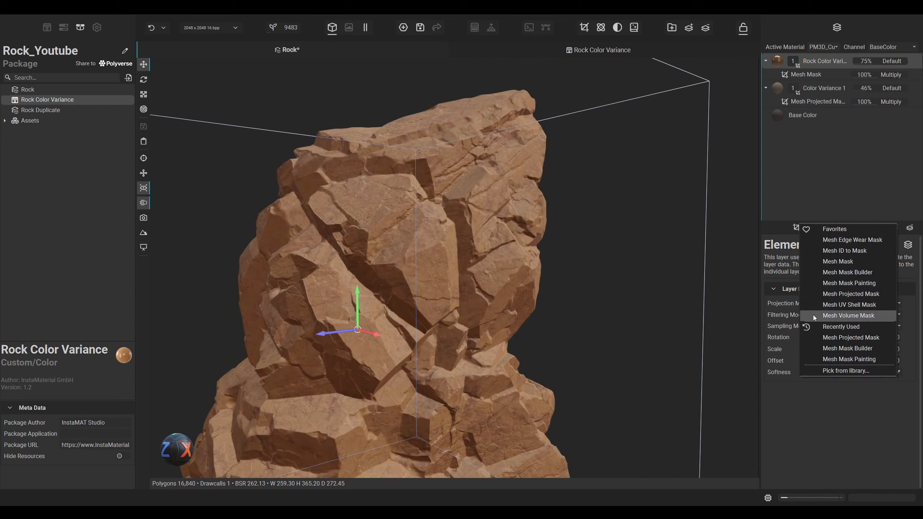
{"action": "left_click", "coordinate": [845, 295]}
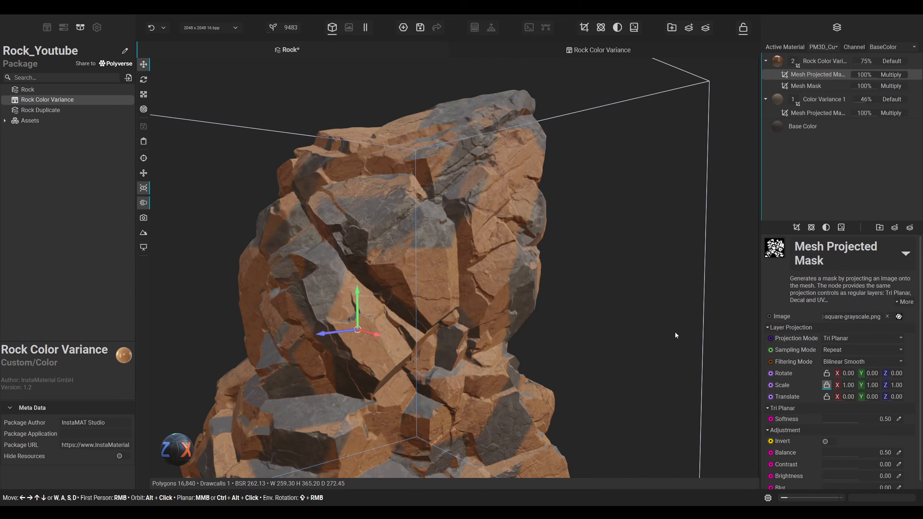
{"action": "left_click", "coordinate": [899, 316]}
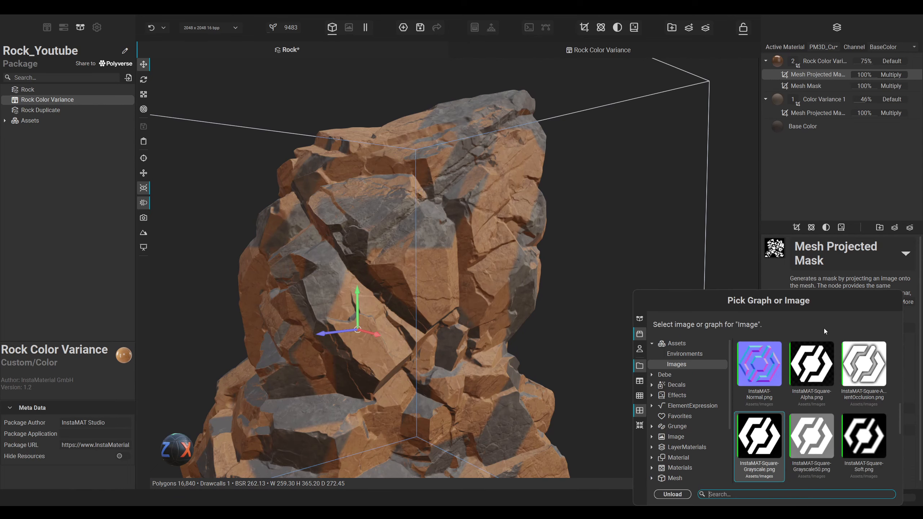
{"action": "left_click", "coordinate": [677, 426]}
{"action": "scroll", "coordinate": [759, 372], "scroll_direction": "down", "scroll_amount": 5}
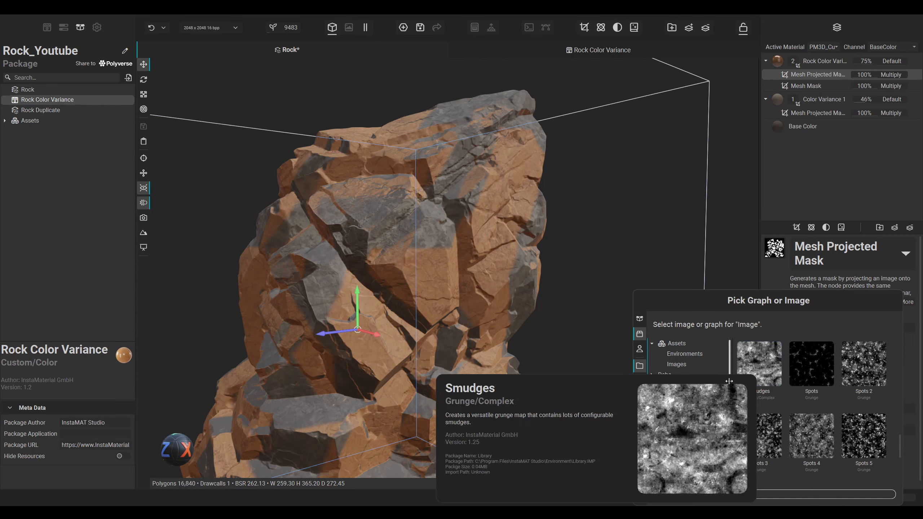
{"action": "left_click", "coordinate": [762, 367]}
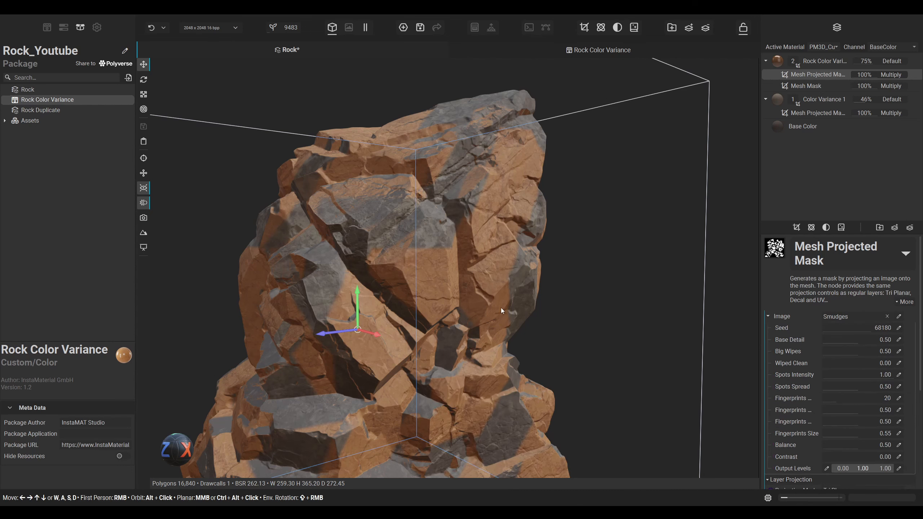
Step: Set the Smudges image's Base Detail to 0.73, Balance to 0.86 and Contrast to 0.26 in the Mesh Projected Mask
{"action": "scroll", "coordinate": [452, 268], "scroll_direction": "down", "scroll_amount": 4}
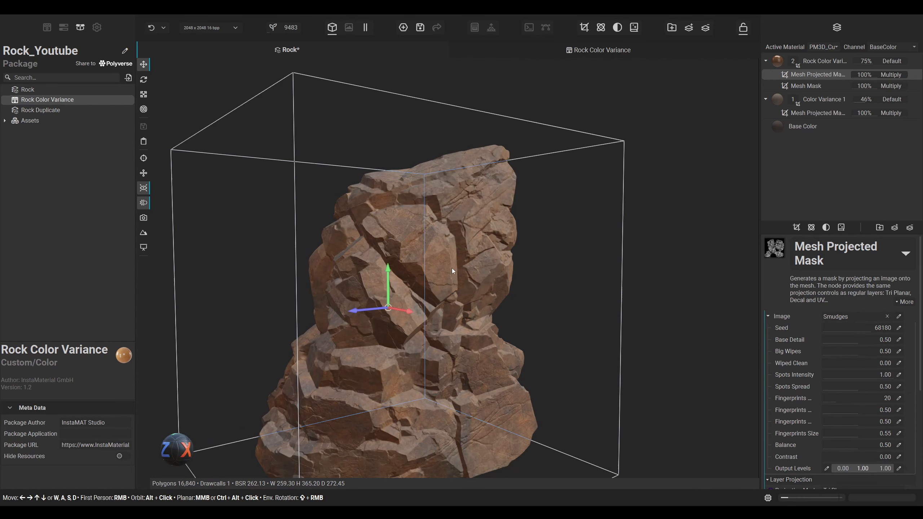
{"action": "middle_click_drag", "start_coordinate": [453, 270], "coordinate": [452, 253]}
{"action": "scroll", "coordinate": [452, 254], "scroll_direction": "up", "scroll_amount": 3}
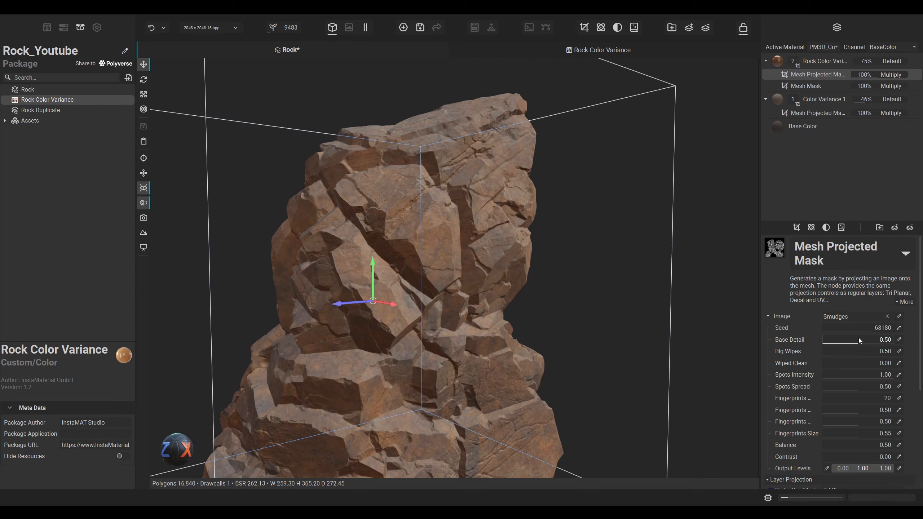
{"action": "left_click_drag", "start_coordinate": [860, 338], "coordinate": [884, 340]}
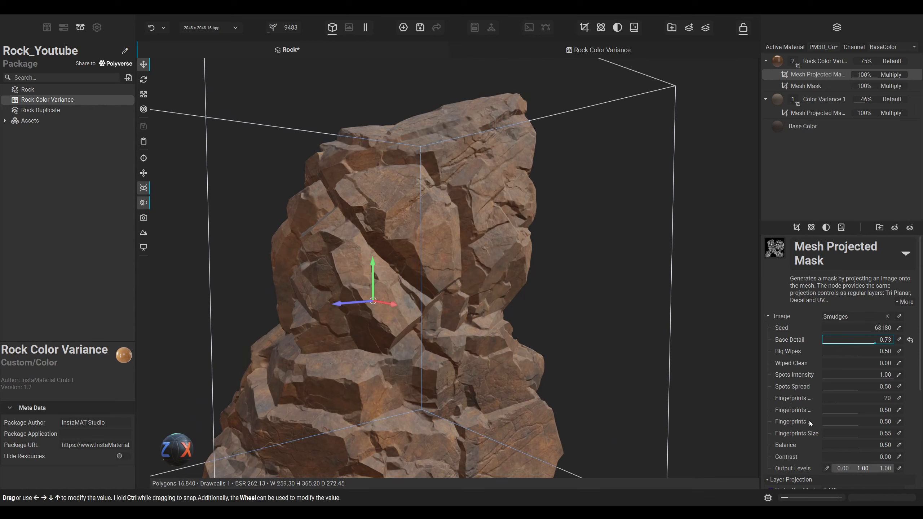
{"action": "left_click_drag", "start_coordinate": [843, 446], "coordinate": [884, 441]}
{"action": "left_click_drag", "start_coordinate": [834, 459], "coordinate": [843, 457]}
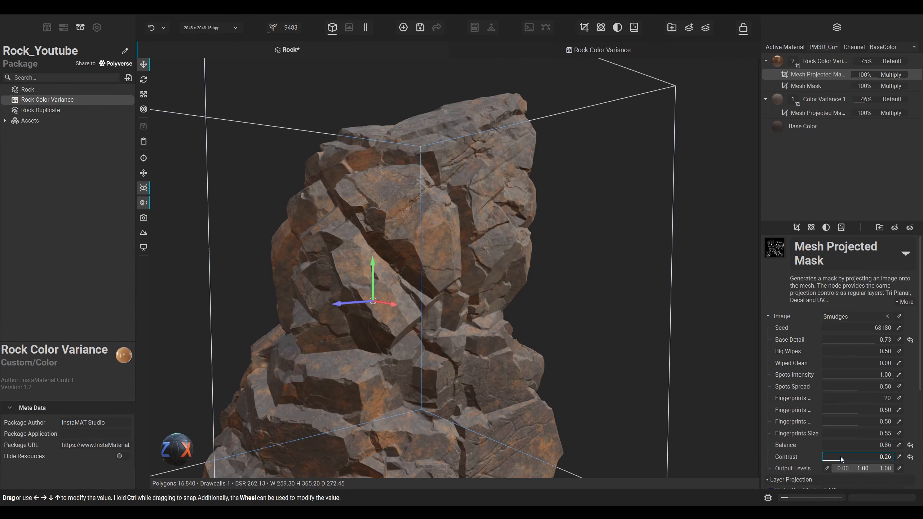
Step: Inspect the masked color variance around the rock and lower the Rock Color Variance layer's opacity to 41%
{"action": "left_click", "coordinate": [707, 203]}
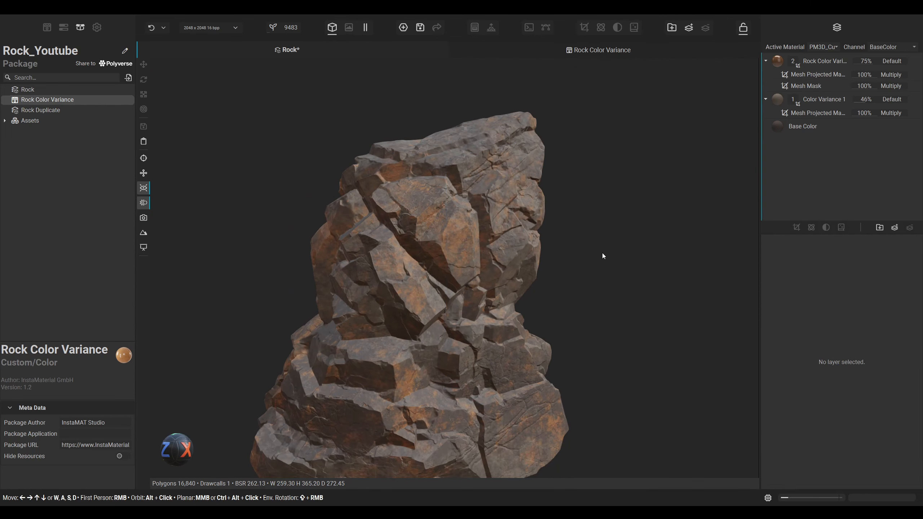
{"action": "left_click_drag", "start_coordinate": [572, 273], "coordinate": [529, 277], "text": "alt"}
{"action": "middle_click_drag", "start_coordinate": [529, 277], "coordinate": [494, 255]}
{"action": "scroll", "coordinate": [480, 231], "scroll_direction": "up", "scroll_amount": 2}
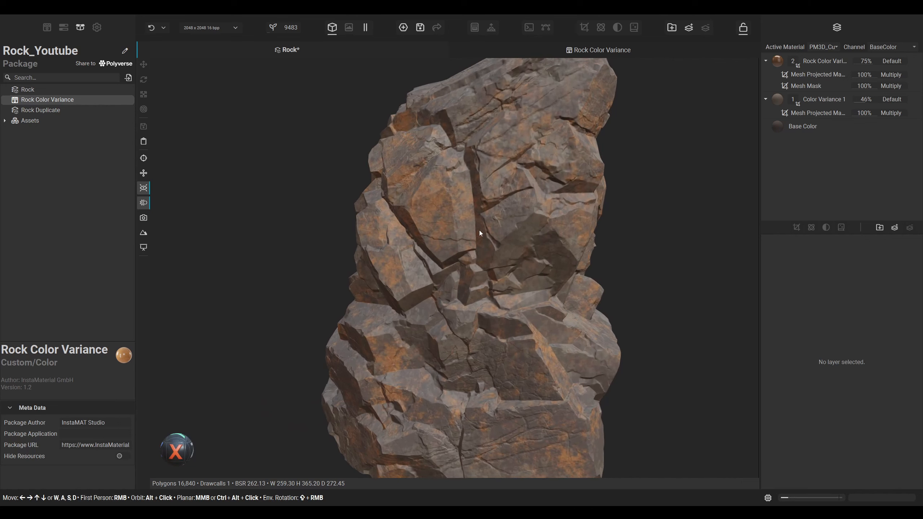
{"action": "left_click_drag", "start_coordinate": [479, 230], "coordinate": [344, 251], "text": "alt"}
{"action": "scroll", "coordinate": [341, 248], "scroll_direction": "up", "scroll_amount": 3}
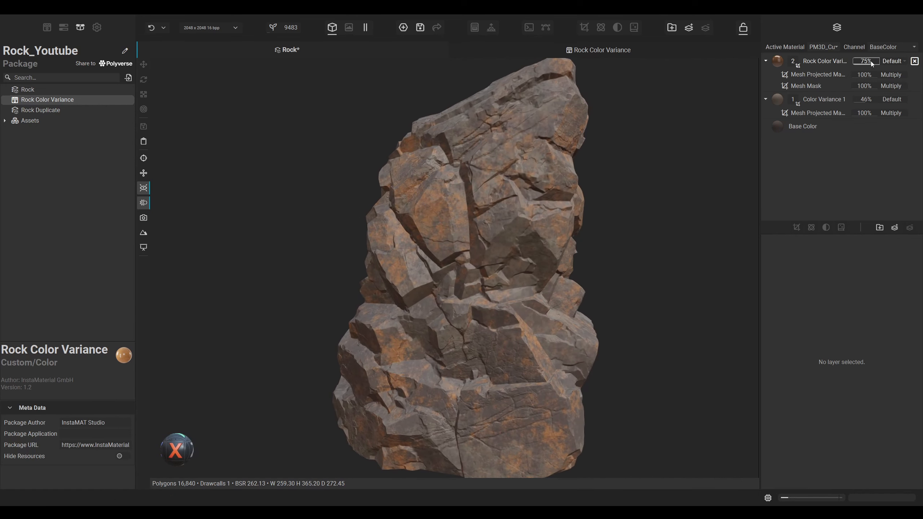
{"action": "mouse_move", "coordinate": [873, 64]}
{"action": "left_mouse_down"}
{"action": "mouse_move", "coordinate": [831, 62]}
{"action": "mouse_move", "coordinate": [868, 62]}
{"action": "left_mouse_up"}
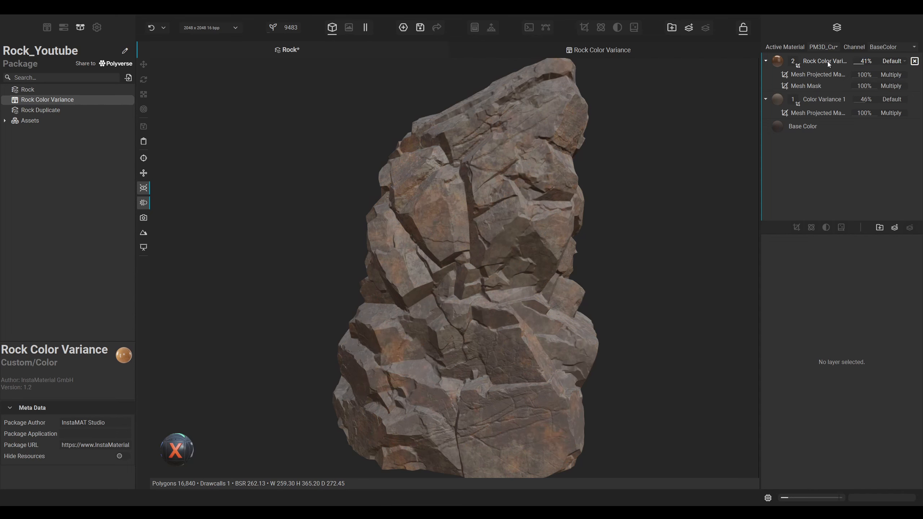
Step: Add an HSL adjustment to the Rock Color Variance layer with saturation -16.23% and luminosity 6.81%
{"action": "right_click", "coordinate": [828, 61]}
{"action": "left_click", "coordinate": [841, 227]}
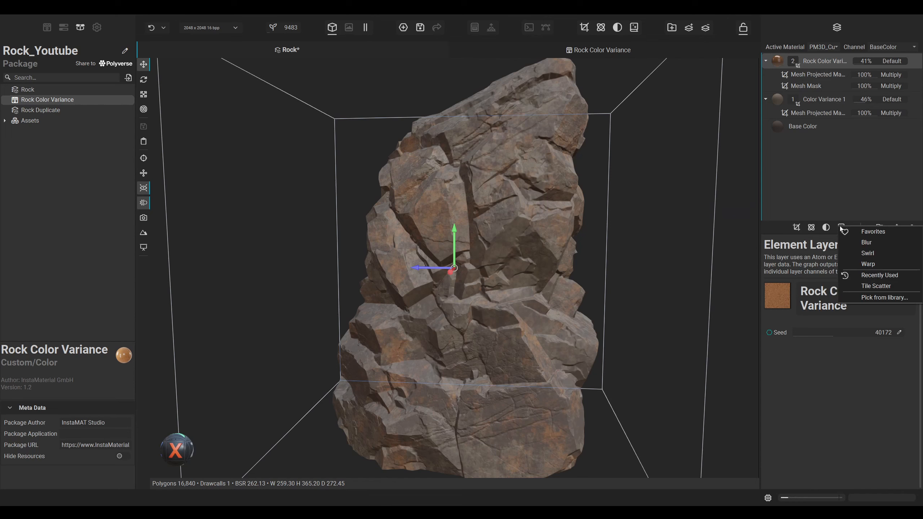
{"action": "left_click", "coordinate": [826, 227]}
{"action": "left_click", "coordinate": [852, 280]}
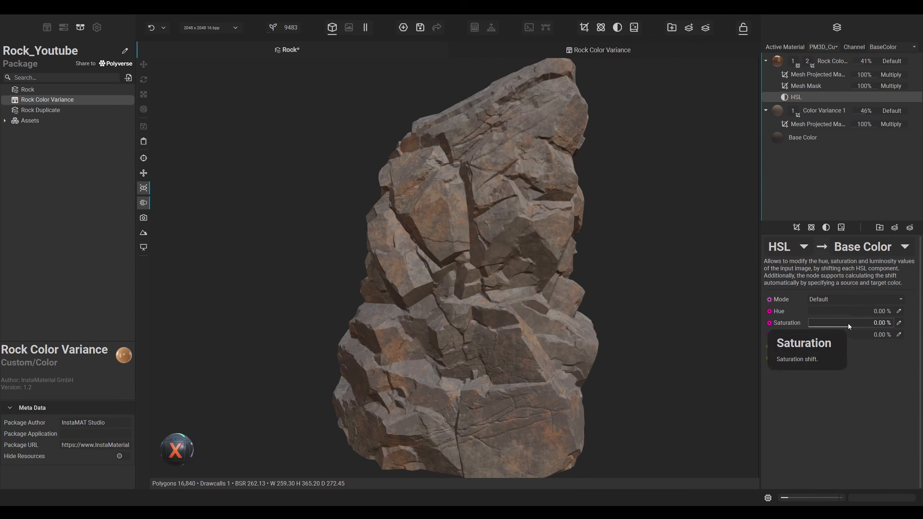
{"action": "left_click_drag", "start_coordinate": [848, 323], "coordinate": [854, 335]}
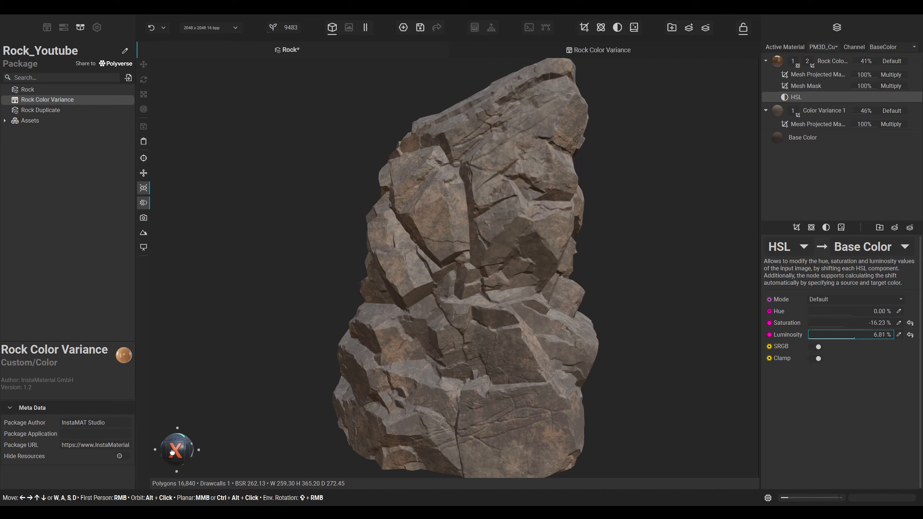
Step: Check the rock from another side and add a Multi-Channel layer above the Rock Color Variance layer
{"action": "left_click_drag", "start_coordinate": [177, 450], "coordinate": [204, 451]}
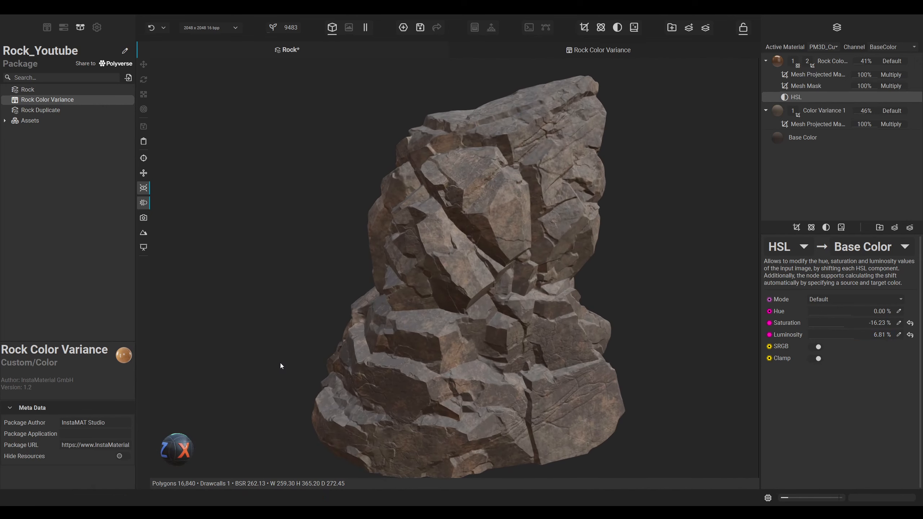
{"action": "left_click", "coordinate": [830, 61]}
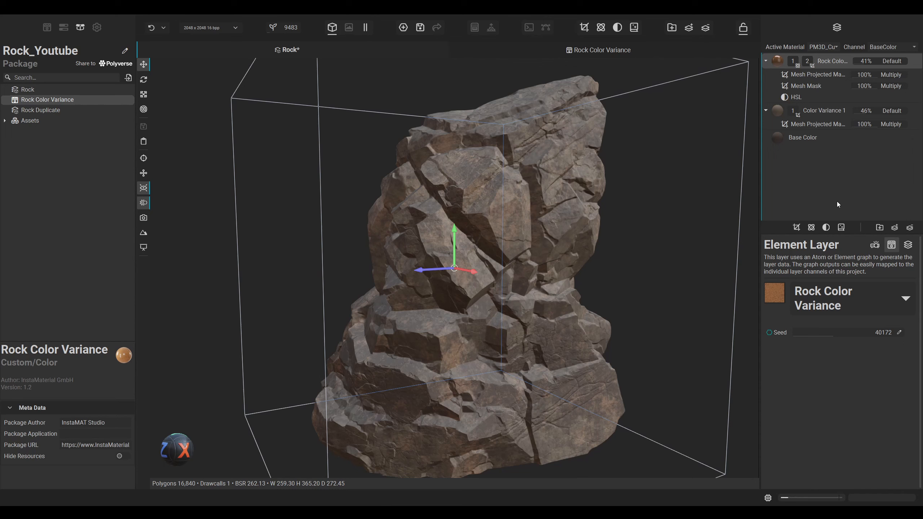
{"action": "left_click", "coordinate": [895, 228]}
{"action": "left_click", "coordinate": [865, 231]}
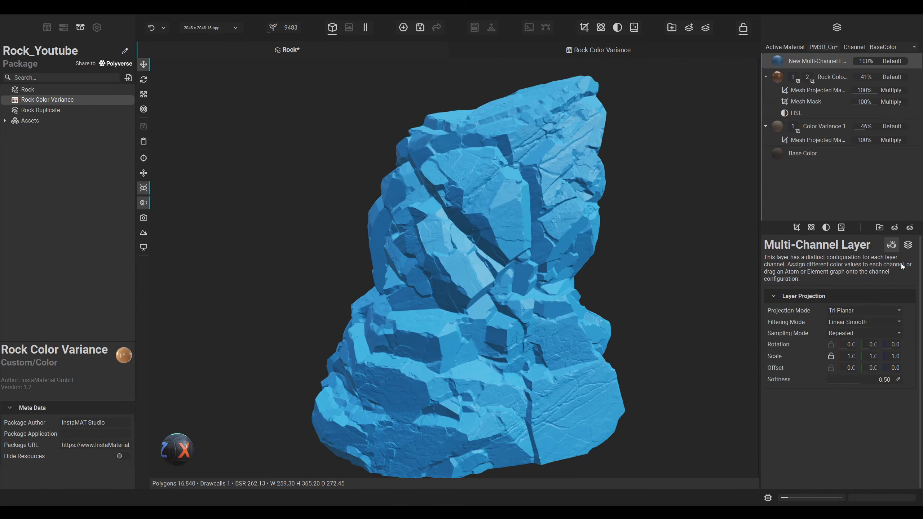
Step: Set the new Multi-Channel layer's Base Color to a dark brown of about red 0.30, green 0.25 and blue 0.22
{"action": "left_click", "coordinate": [910, 246]}
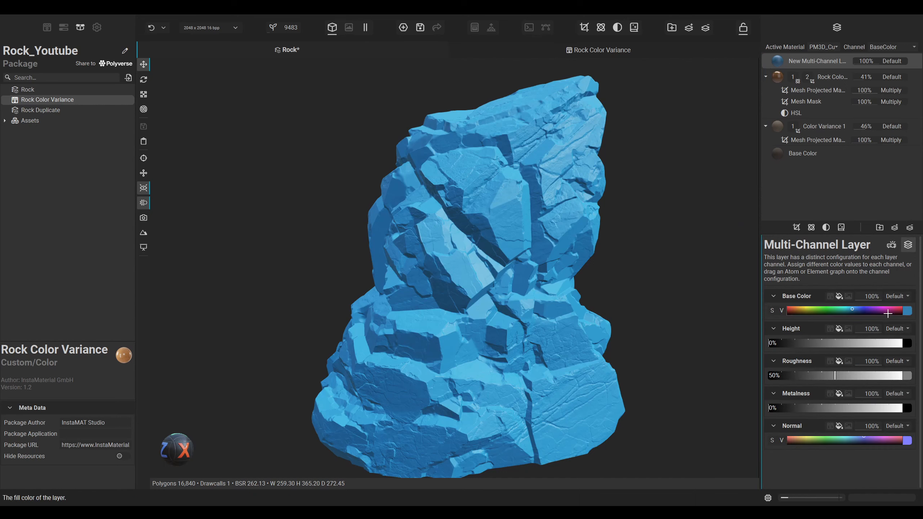
{"action": "left_click", "coordinate": [909, 310]}
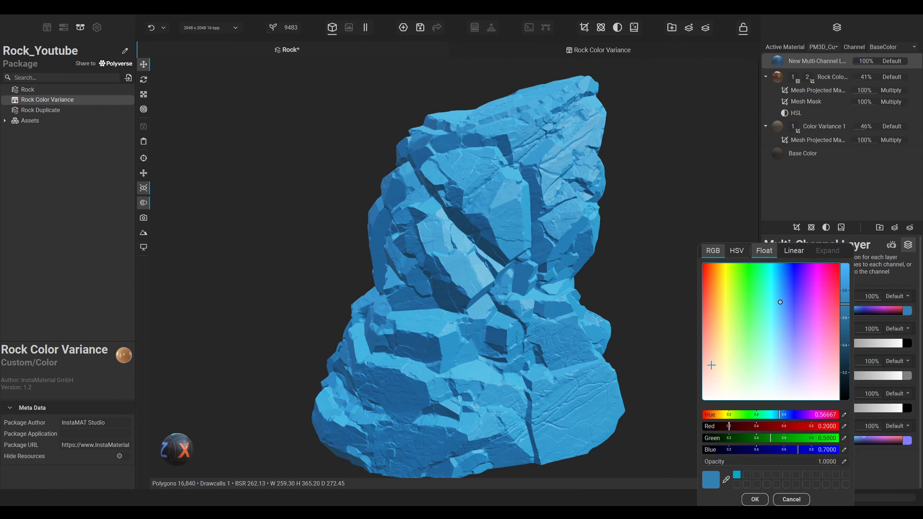
{"action": "left_click", "coordinate": [711, 365]}
{"action": "left_click_drag", "start_coordinate": [844, 326], "coordinate": [844, 359]}
{"action": "left_click", "coordinate": [712, 362]}
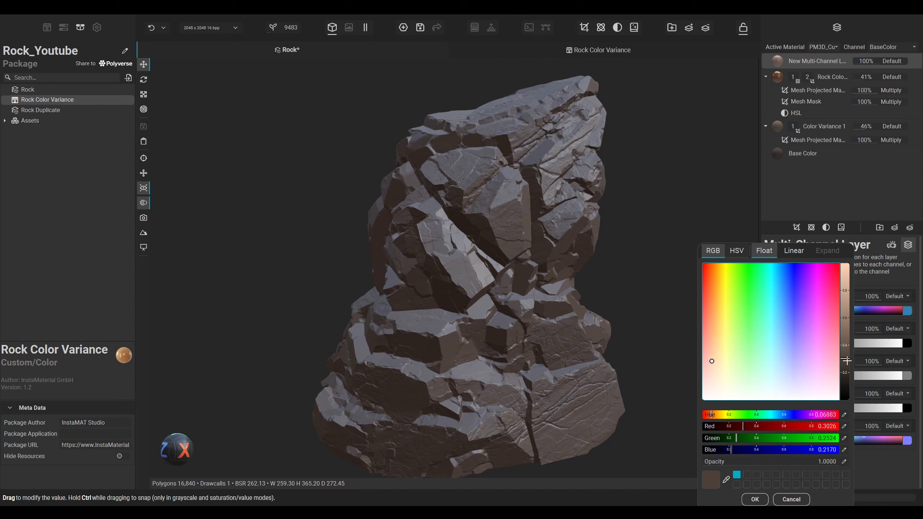
{"action": "left_click", "coordinate": [759, 500]}
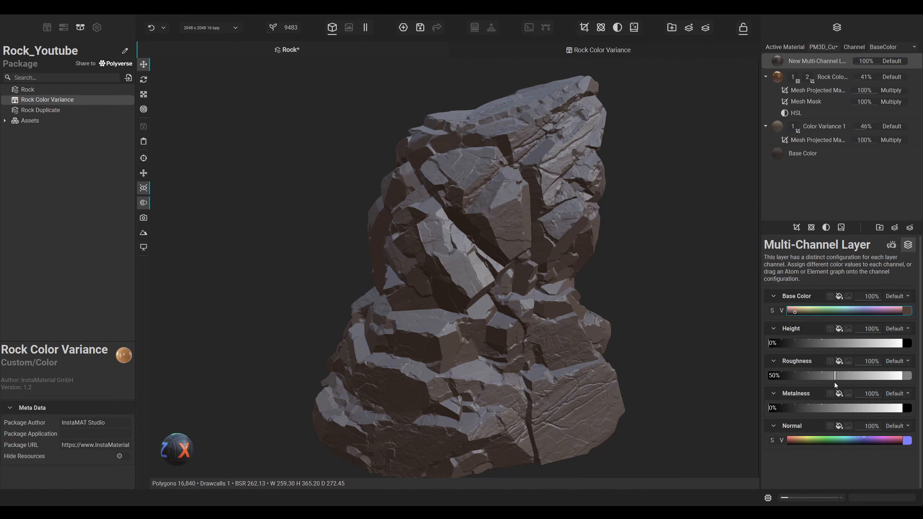
Step: Set the Multi-Channel layer's Roughness to 43% and its Height to 16% with Subtract blending
{"action": "left_click", "coordinate": [829, 375]}
{"action": "left_click_drag", "start_coordinate": [828, 376], "coordinate": [826, 375]}
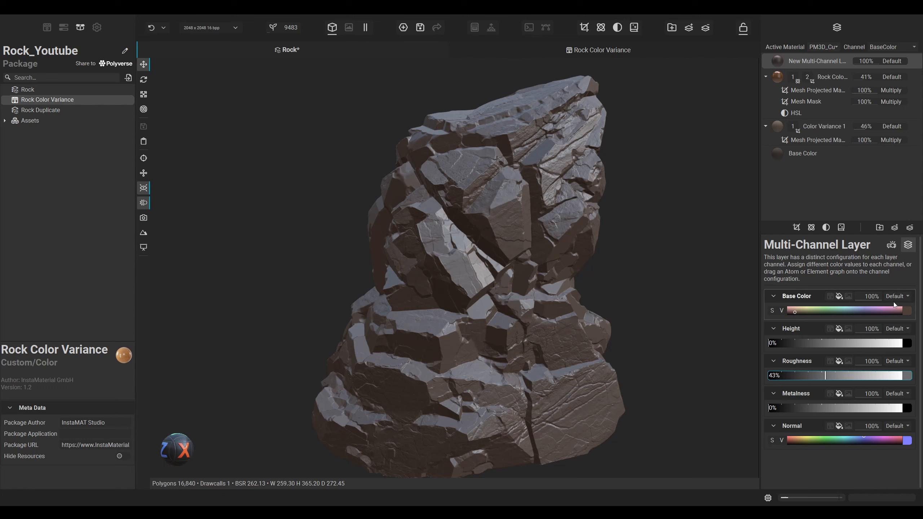
{"action": "left_click", "coordinate": [896, 330]}
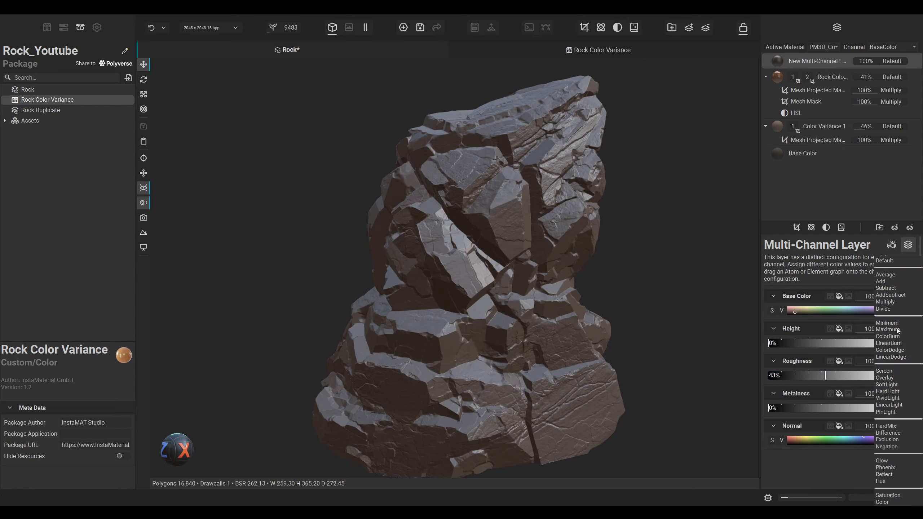
{"action": "left_click", "coordinate": [894, 291]}
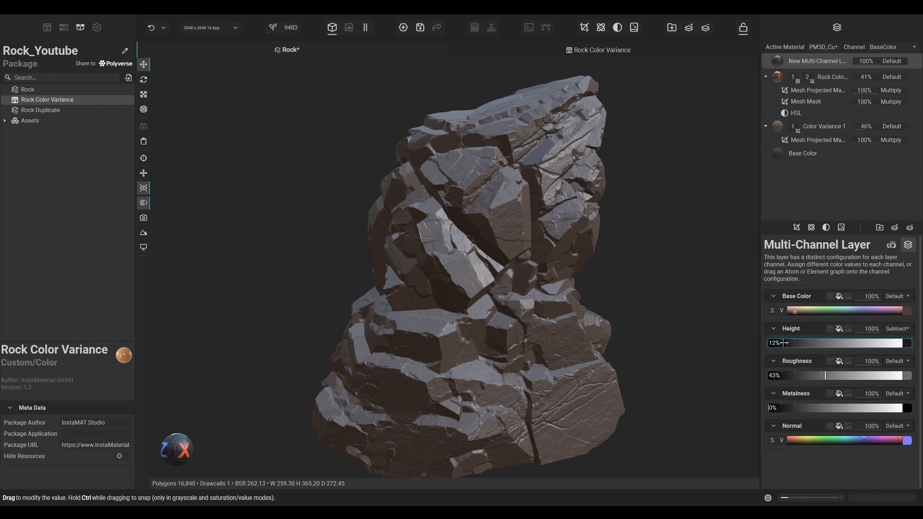
{"action": "left_click_drag", "start_coordinate": [778, 343], "coordinate": [788, 343]}
Step: Add a Mesh Projected Mask to the new Multi-Channel layer and open the selection for its image
{"action": "left_click", "coordinate": [797, 227]}
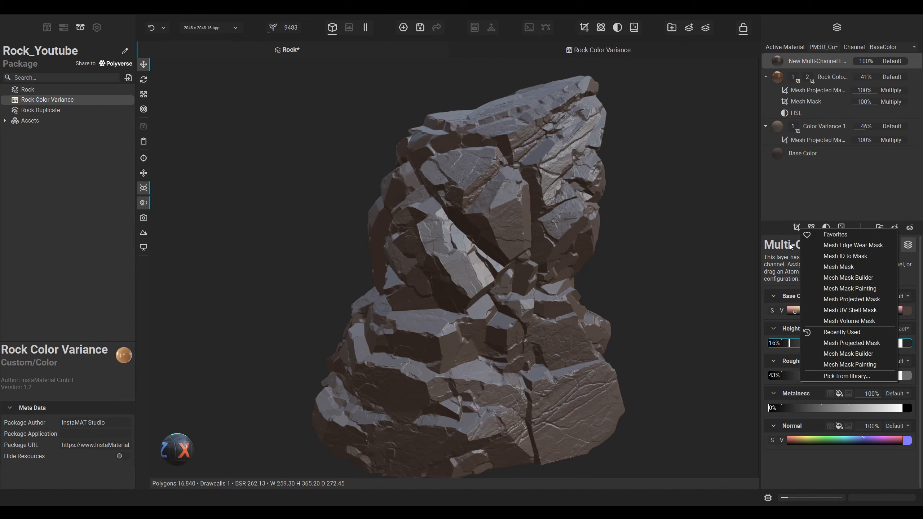
{"action": "left_click", "coordinate": [844, 300]}
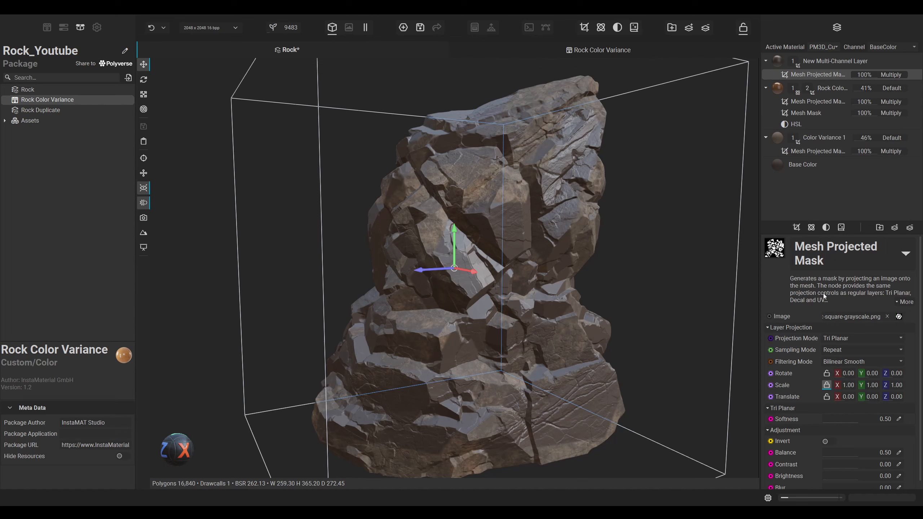
{"action": "left_click", "coordinate": [889, 317]}
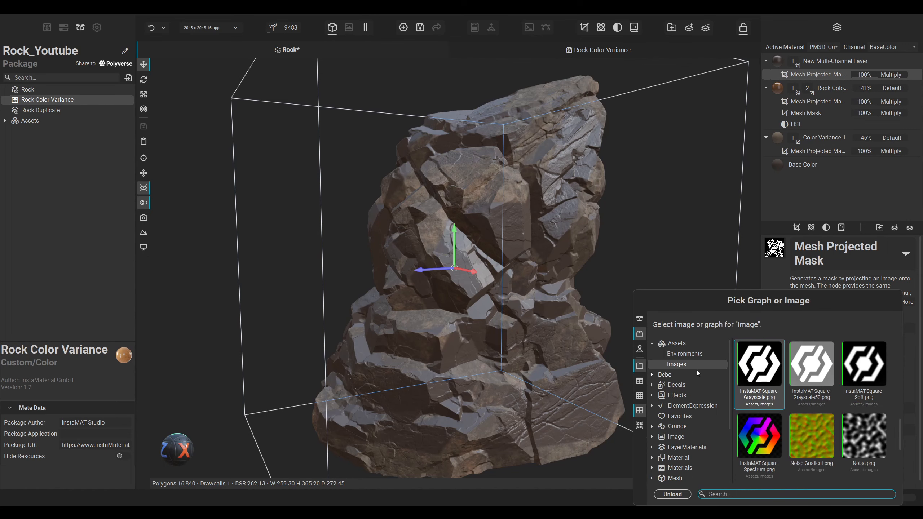
Step: Find Fine Spots in the Noise category of the user library and assign it as the Mesh Projected Mask's image
{"action": "left_click", "coordinate": [640, 348]}
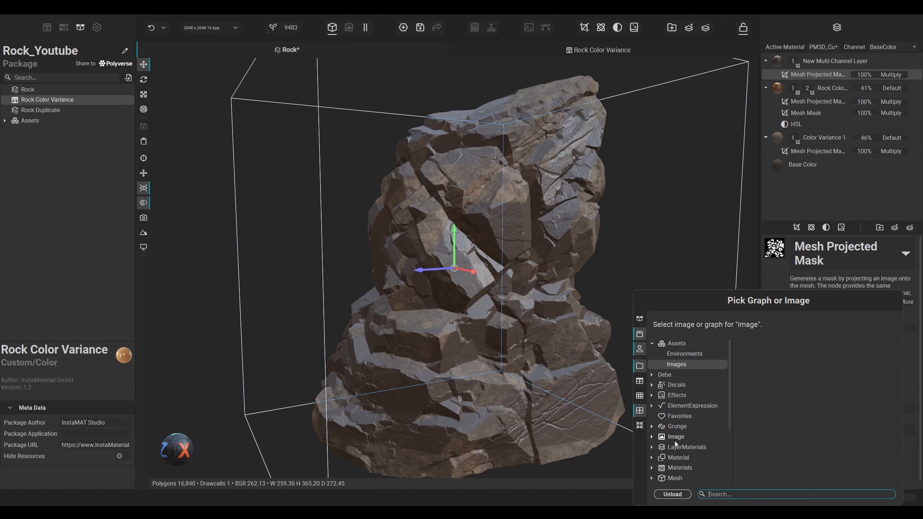
{"action": "left_click", "coordinate": [681, 426]}
{"action": "scroll", "coordinate": [683, 447], "scroll_direction": "down", "scroll_amount": 1}
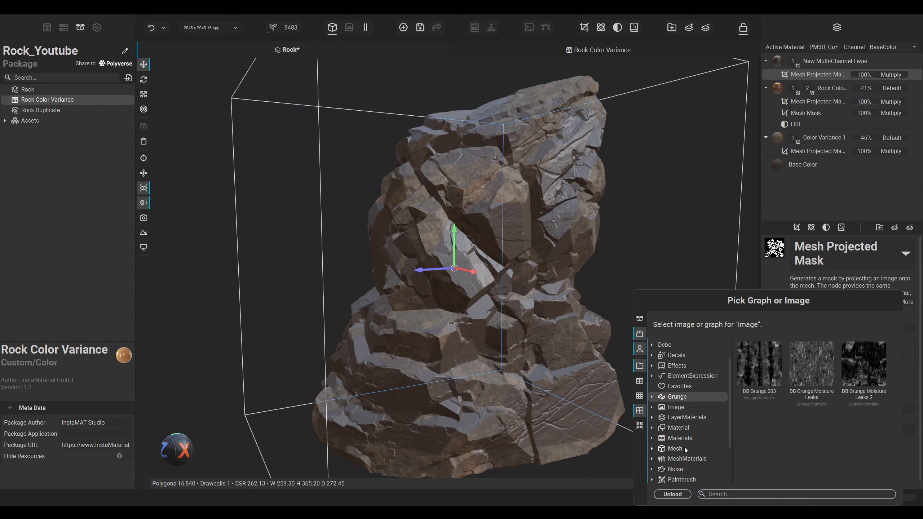
{"action": "left_click", "coordinate": [675, 448]}
{"action": "scroll", "coordinate": [686, 442], "scroll_direction": "up", "scroll_amount": 1}
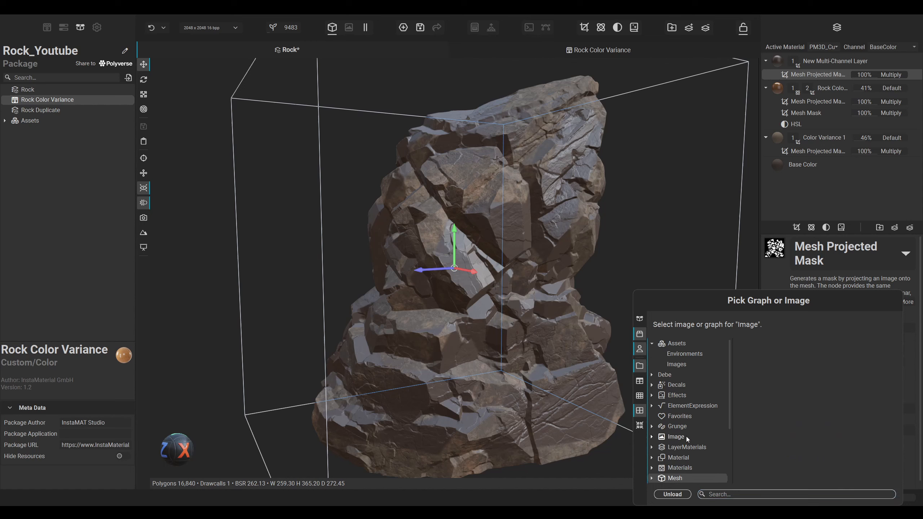
{"action": "left_click", "coordinate": [675, 375]}
{"action": "left_click", "coordinate": [684, 344]}
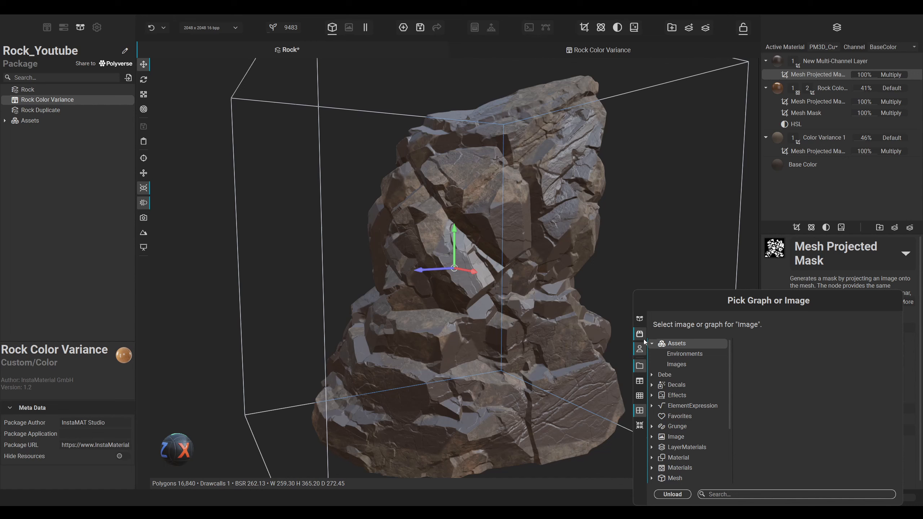
{"action": "left_click", "coordinate": [678, 376]}
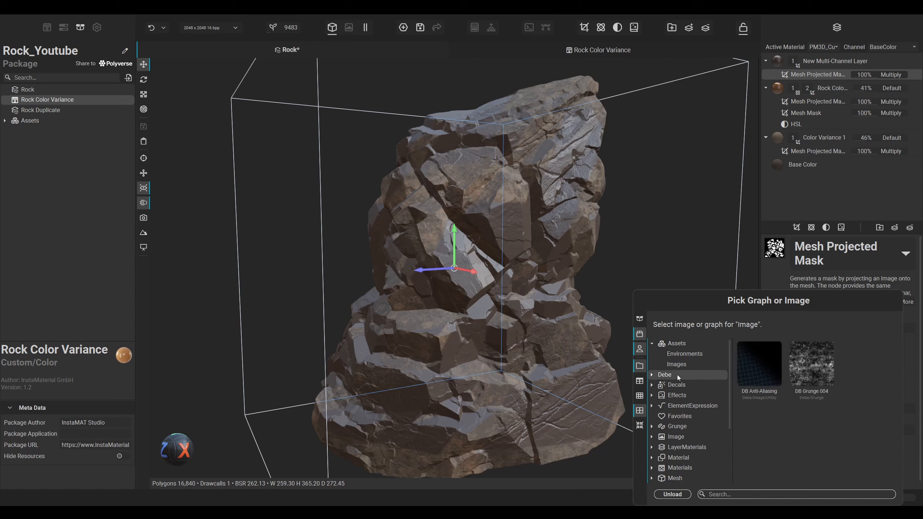
{"action": "left_click", "coordinate": [678, 427]}
{"action": "scroll", "coordinate": [683, 431], "scroll_direction": "down", "scroll_amount": 1}
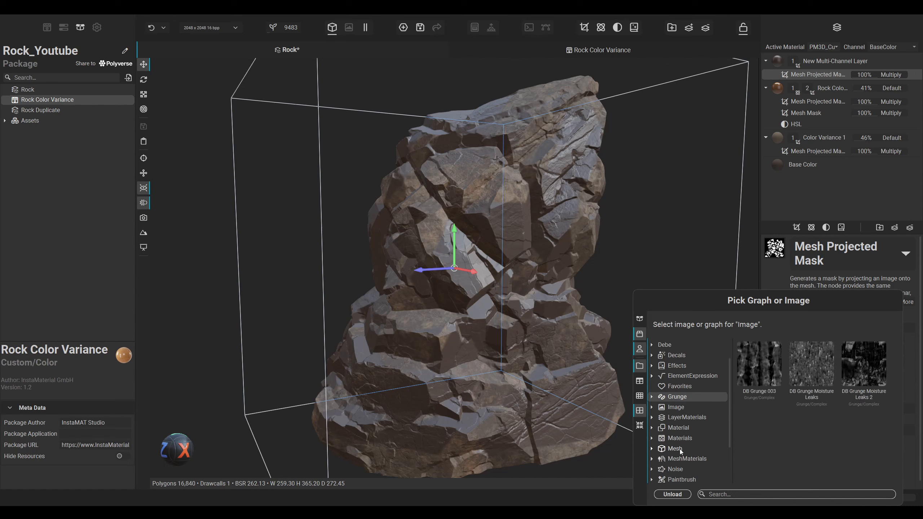
{"action": "scroll", "coordinate": [680, 451], "scroll_direction": "down", "scroll_amount": 1}
{"action": "left_click", "coordinate": [681, 440]}
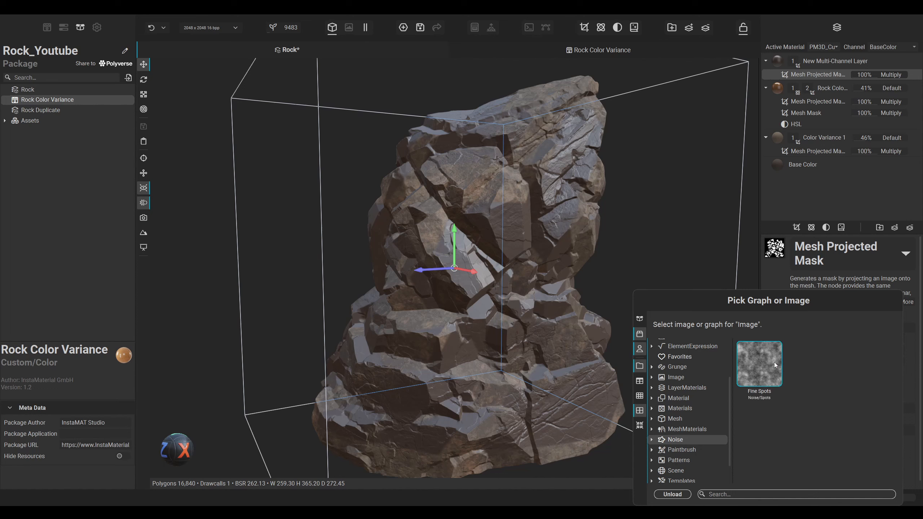
{"action": "mouse_move", "coordinate": [772, 363]}
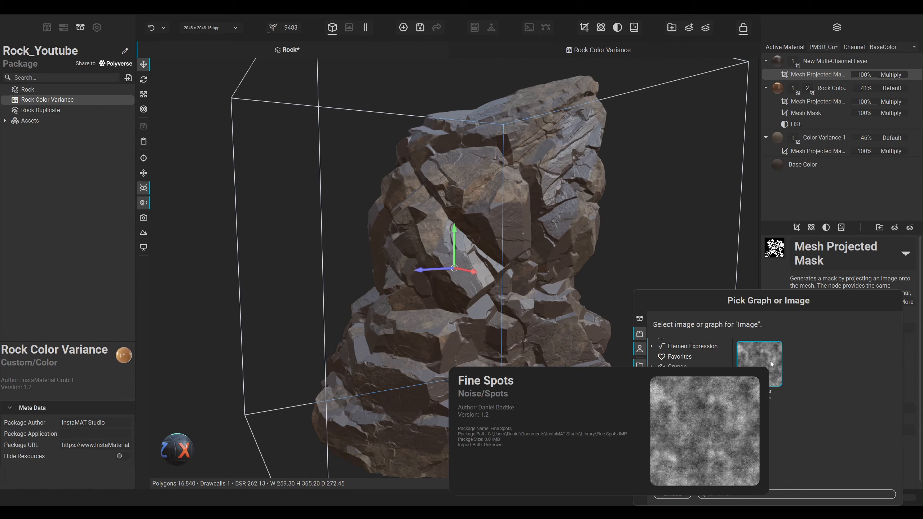
{"action": "double_click", "coordinate": [771, 364]}
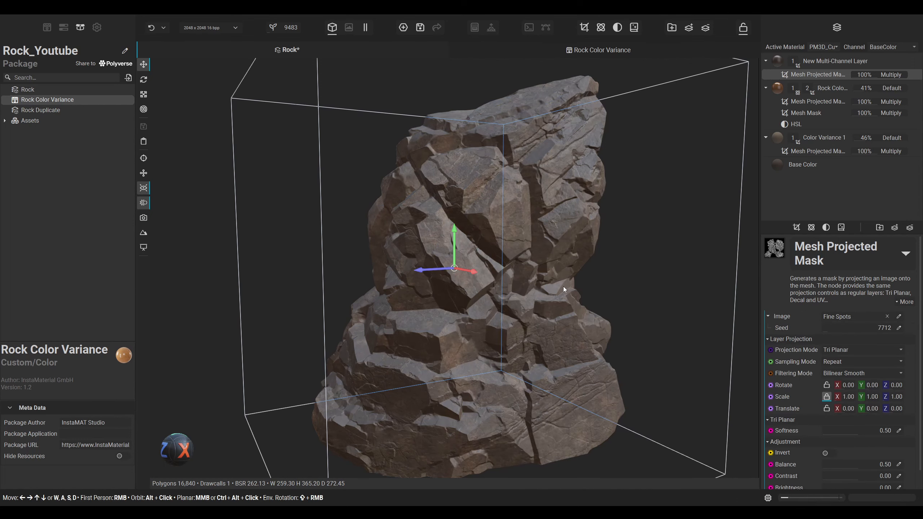
Step: Set the projected mask's scale uniformly to 0.42 on all axes and its Balance to 0.42
{"action": "scroll", "coordinate": [542, 209], "scroll_direction": "up", "scroll_amount": 5}
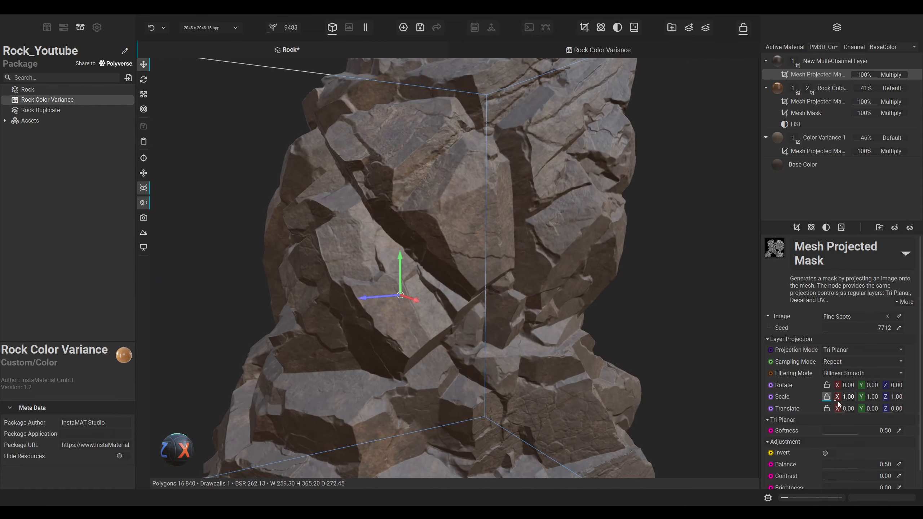
{"action": "left_click_drag", "start_coordinate": [837, 400], "coordinate": [836, 400]}
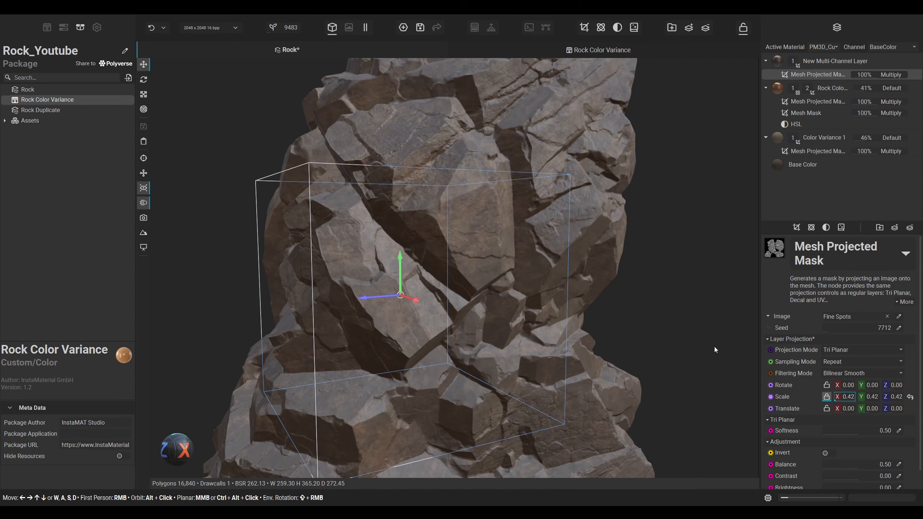
{"action": "scroll", "coordinate": [779, 412], "scroll_direction": "down", "scroll_amount": 1}
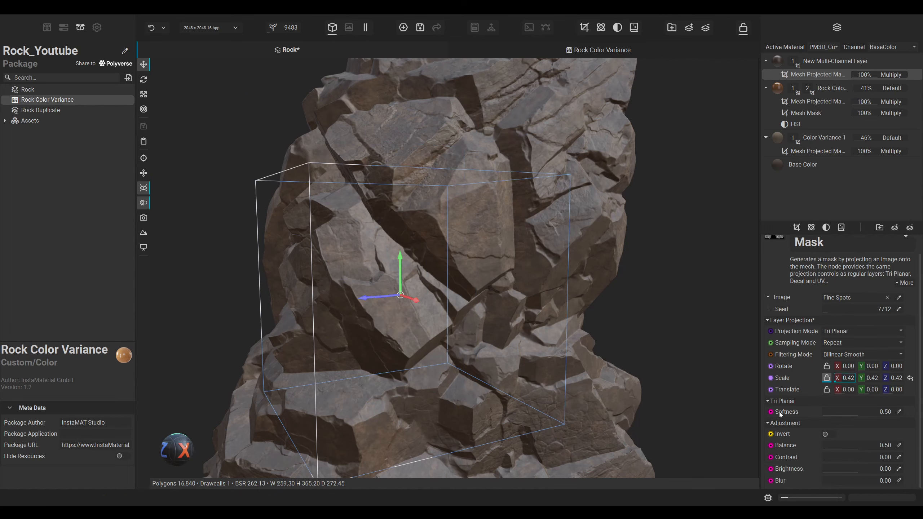
{"action": "left_click", "coordinate": [847, 446]}
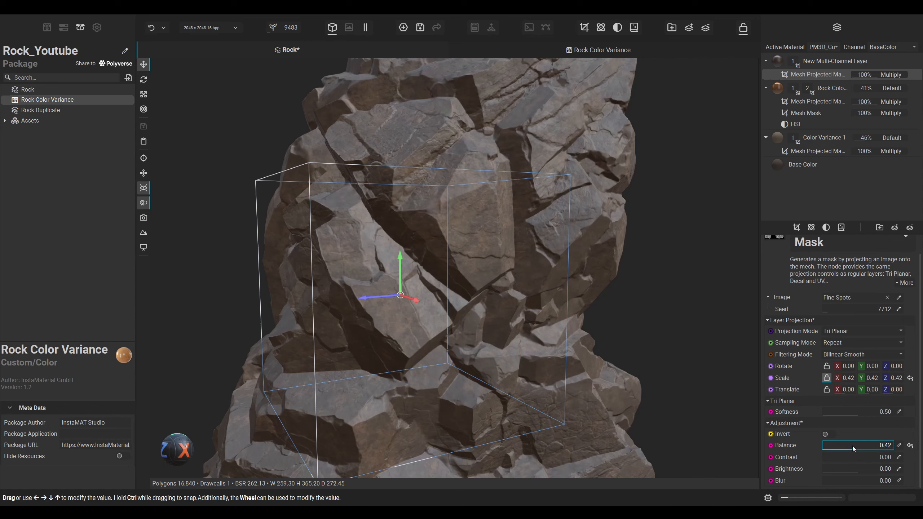
Step: Set the projected mask's Contrast to 0.88 and Brightness to 0.64, and readjust its Balance
{"action": "left_click", "coordinate": [859, 458]}
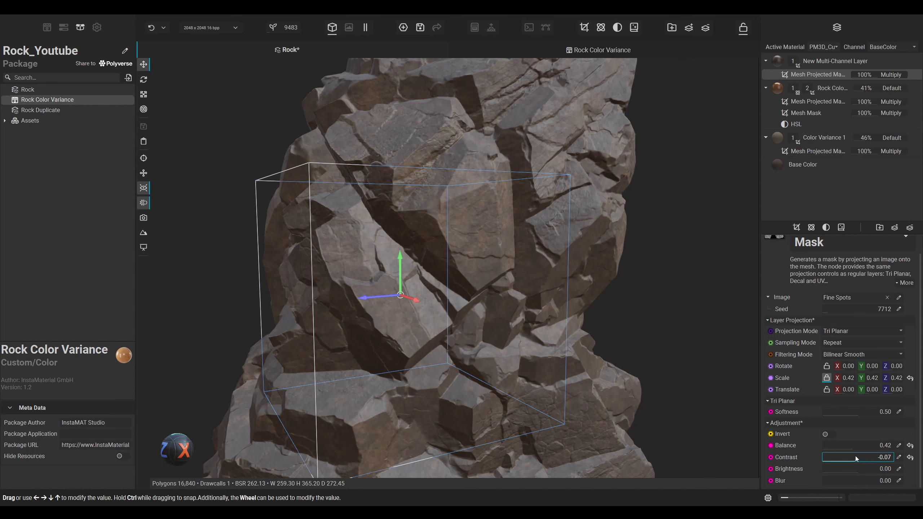
{"action": "mouse_move", "coordinate": [866, 454]}
{"action": "left_mouse_down"}
{"action": "mouse_move", "coordinate": [901, 454]}
{"action": "mouse_move", "coordinate": [890, 452]}
{"action": "left_mouse_up"}
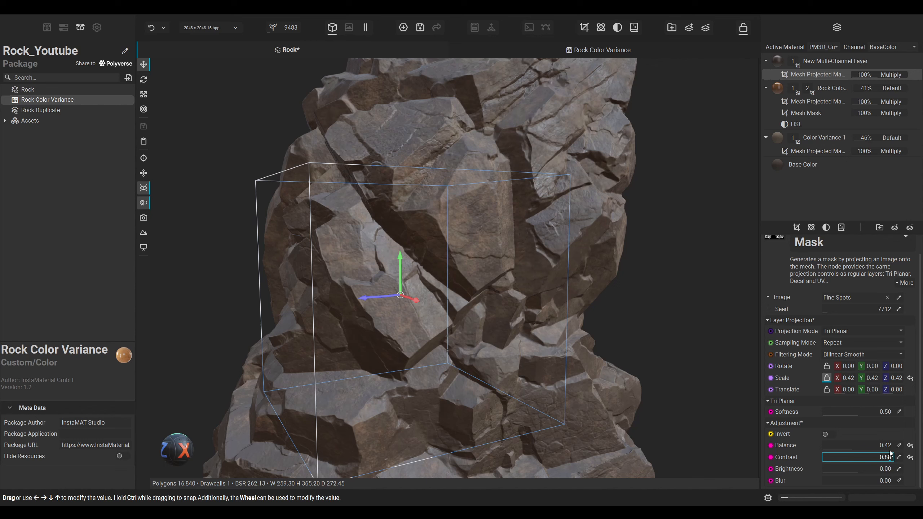
{"action": "left_click_drag", "start_coordinate": [861, 468], "coordinate": [868, 465]}
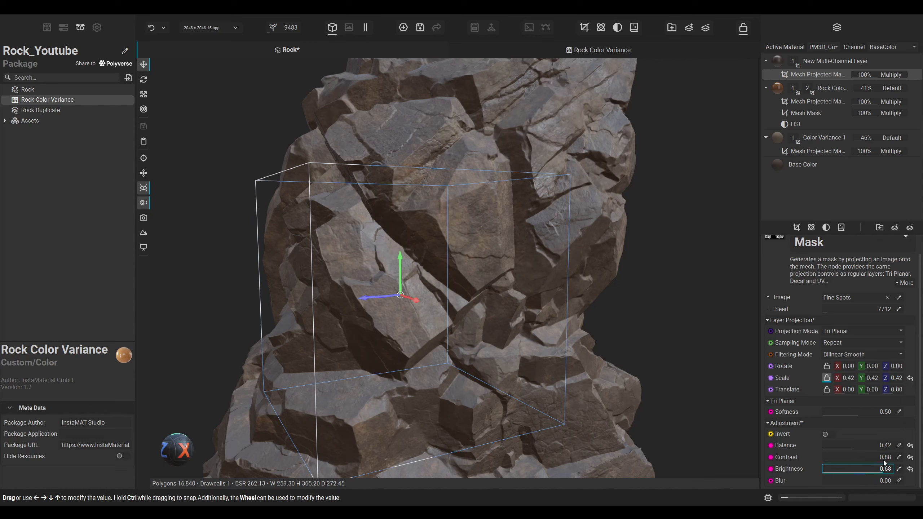
{"action": "left_click_drag", "start_coordinate": [880, 461], "coordinate": [881, 461]}
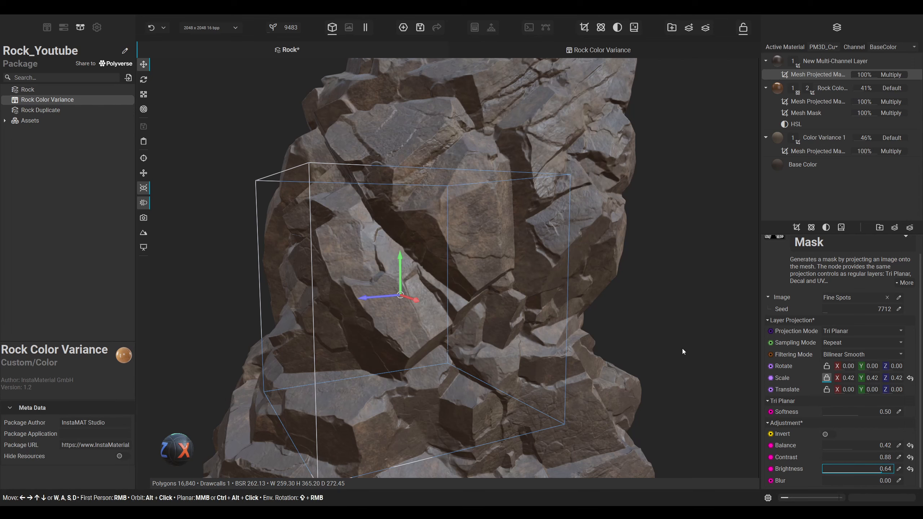
{"action": "middle_click_drag", "start_coordinate": [676, 313], "coordinate": [656, 326]}
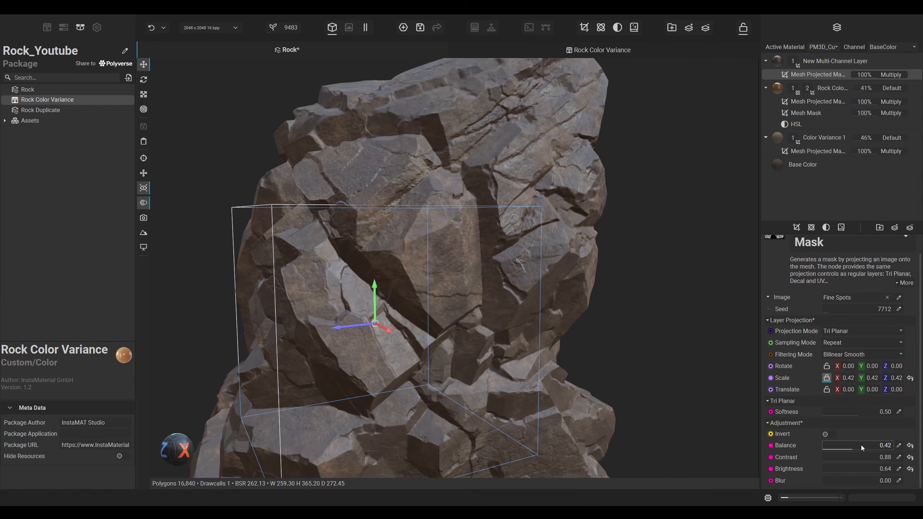
{"action": "mouse_move", "coordinate": [862, 445]}
{"action": "left_mouse_down"}
{"action": "mouse_move", "coordinate": [872, 444]}
{"action": "mouse_move", "coordinate": [854, 443]}
{"action": "left_mouse_up"}
Step: Set the new Multi-Channel layer's Height to 36% and check its effect on the rock
{"action": "left_click", "coordinate": [829, 60]}
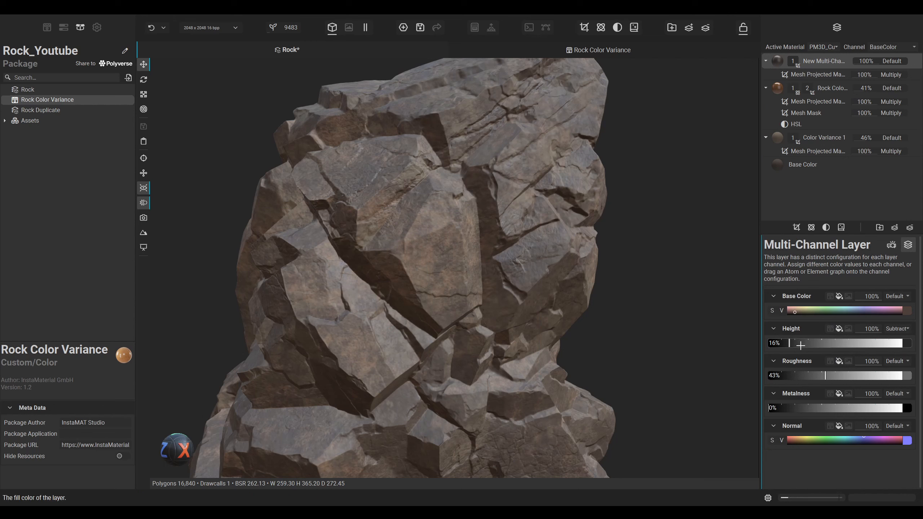
{"action": "mouse_move", "coordinate": [816, 342]}
{"action": "left_mouse_down"}
{"action": "mouse_move", "coordinate": [802, 342]}
{"action": "mouse_move", "coordinate": [815, 333]}
{"action": "left_mouse_up"}
{"action": "left_click_drag", "start_coordinate": [645, 315], "coordinate": [583, 271]}
{"action": "scroll", "coordinate": [578, 264], "scroll_direction": "up", "scroll_amount": 5}
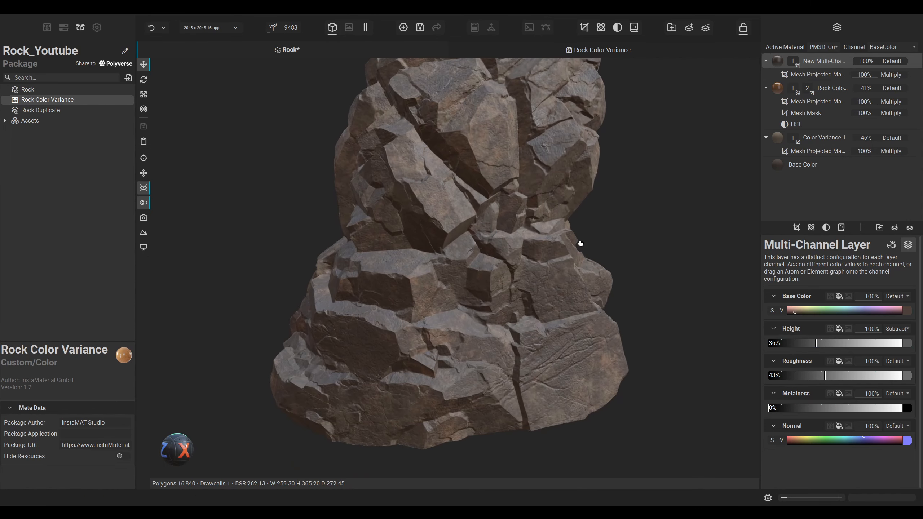
{"action": "scroll", "coordinate": [572, 259], "scroll_direction": "down", "scroll_amount": 1}
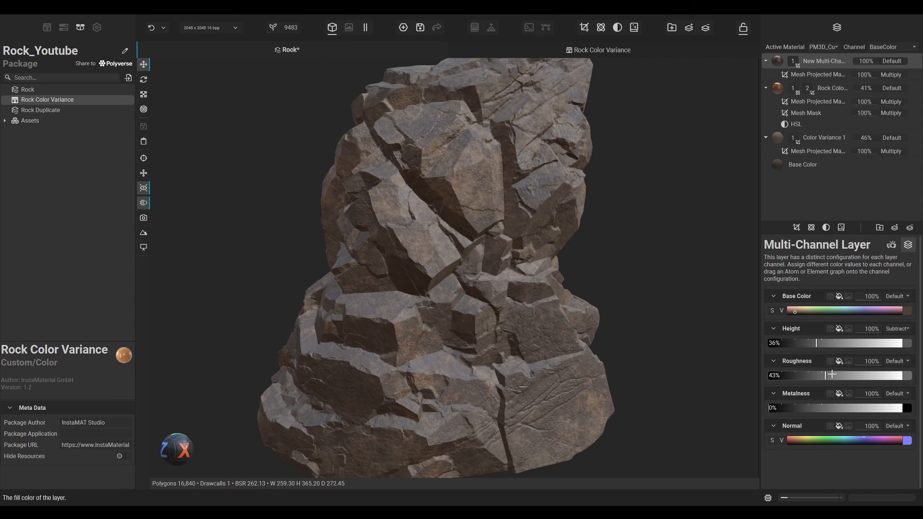
Step: Tune the Multi-Channel layer's Roughness to 52% using the Roughness channel preview, and return to the full material view
{"action": "left_click_drag", "start_coordinate": [821, 376], "coordinate": [815, 376]}
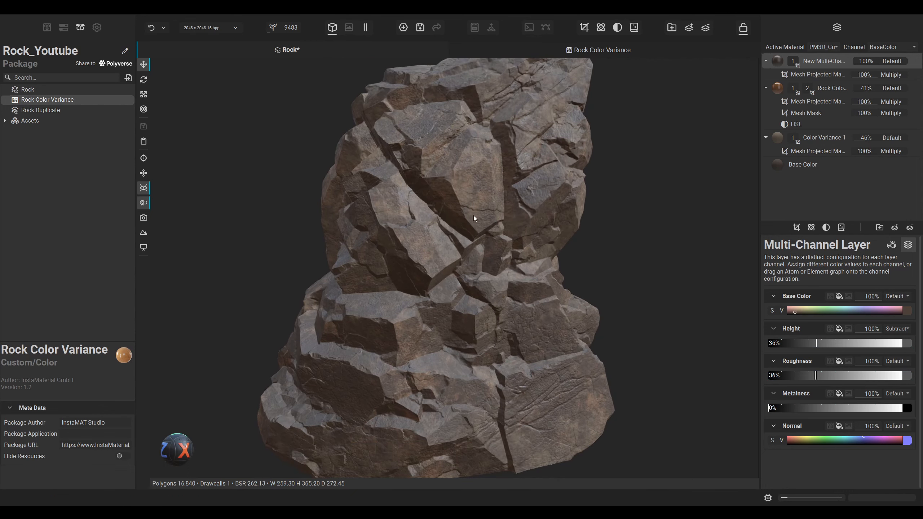
{"action": "key", "text": "c"}
{"action": "key", "text": "c"}
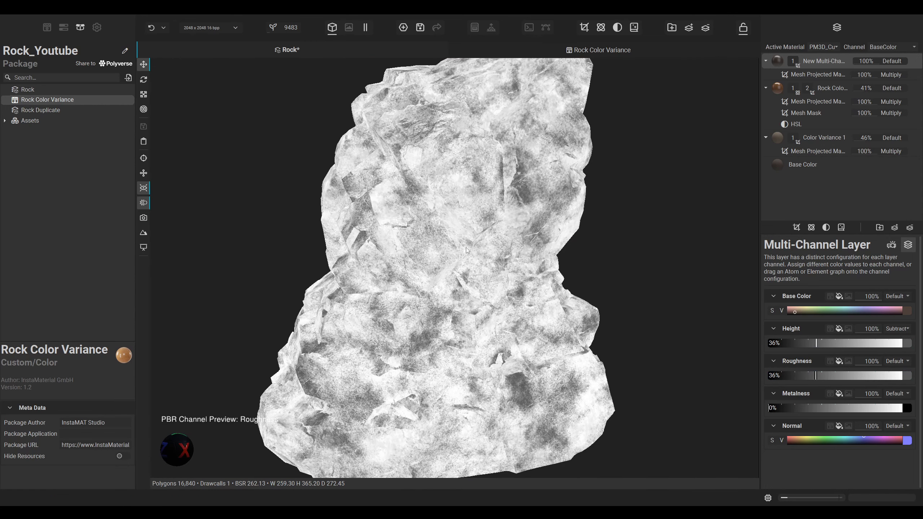
{"action": "left_click_drag", "start_coordinate": [818, 375], "coordinate": [838, 375]}
{"action": "key", "text": "c"}
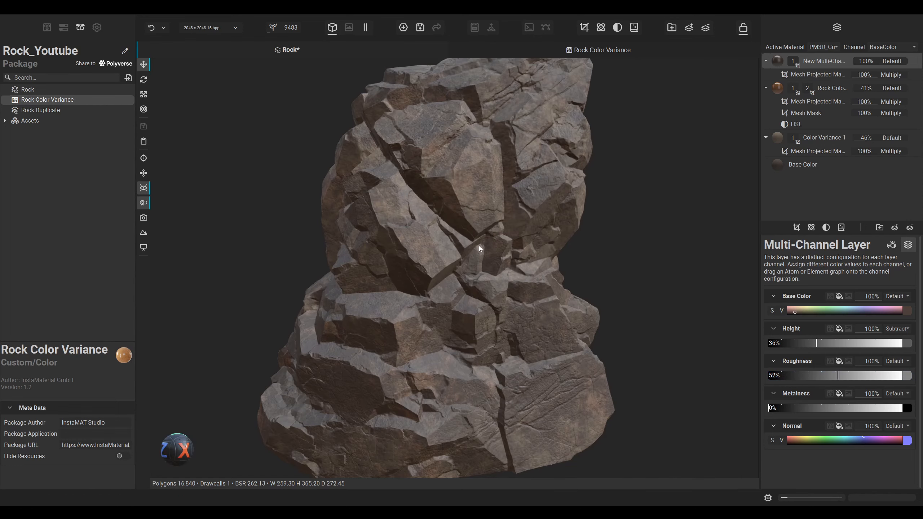
Step: Inspect the rock under a warm-lit indoor environment, rotating the lighting around it
{"action": "right_click_drag", "start_coordinate": [469, 242], "coordinate": [245, 231], "text": "shift"}
{"action": "left_click", "coordinate": [143, 247]}
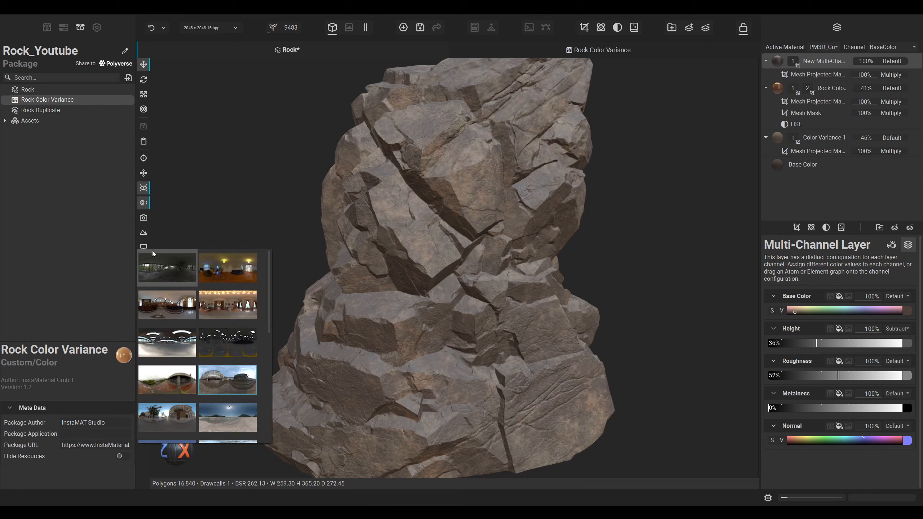
{"action": "left_click", "coordinate": [230, 307]}
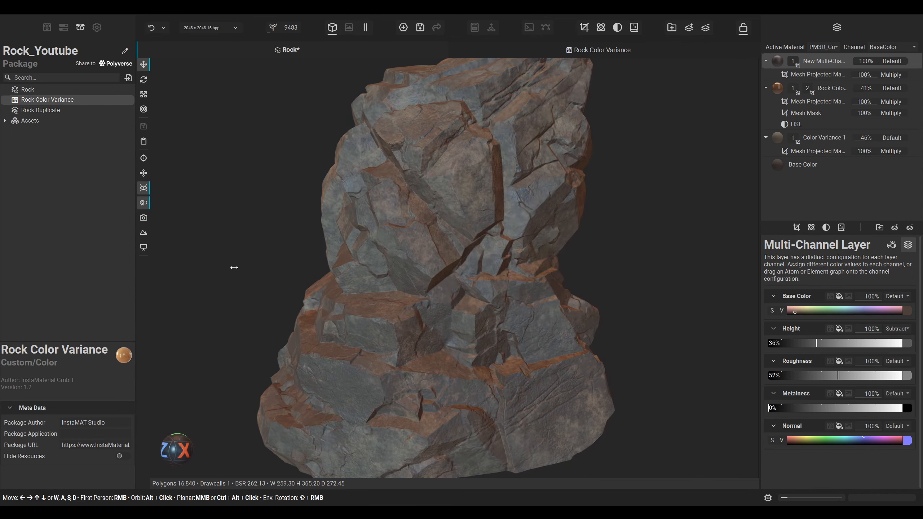
{"action": "mouse_move", "coordinate": [234, 268]}
{"action": "right_mouse_down", "text": "shift"}
{"action": "mouse_move", "coordinate": [253, 264]}
{"action": "mouse_move", "coordinate": [188, 261]}
{"action": "mouse_move", "coordinate": [247, 264]}
{"action": "mouse_move", "coordinate": [221, 262]}
{"action": "right_mouse_up", "text": "shift"}
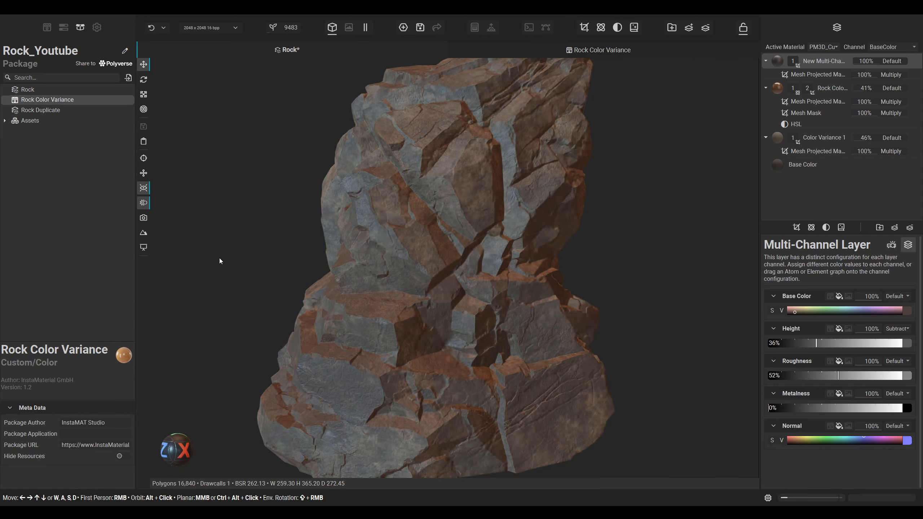
Step: Switch to another environment map and inspect the framed rock from a different side while rotating the lighting
{"action": "left_click", "coordinate": [144, 247]}
{"action": "scroll", "coordinate": [175, 382], "scroll_direction": "down", "scroll_amount": 1}
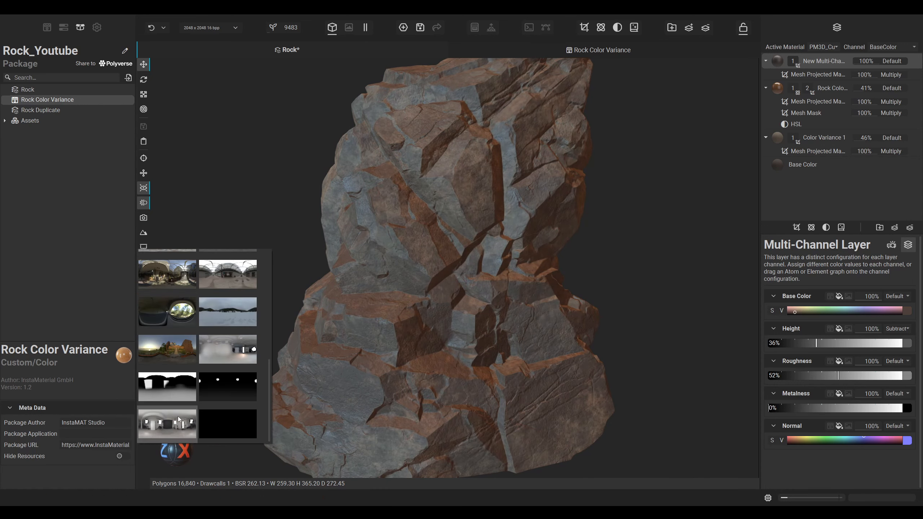
{"action": "left_click", "coordinate": [237, 350]}
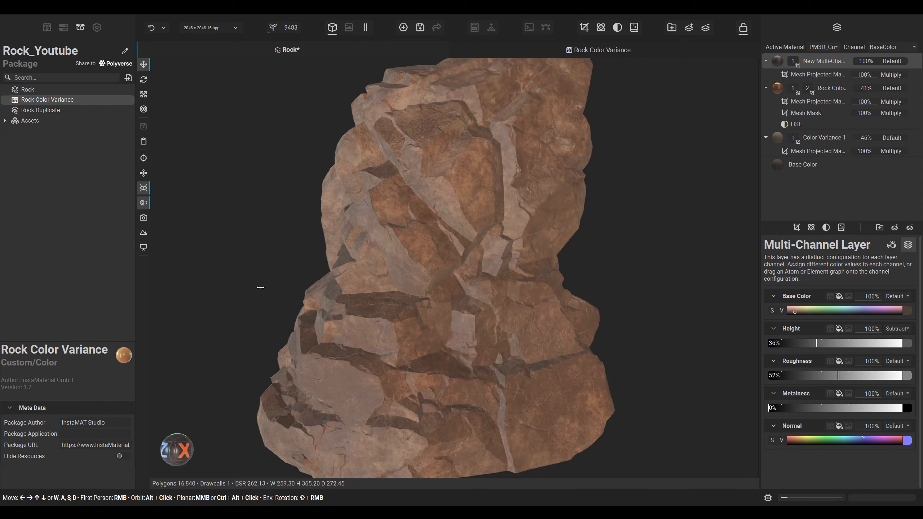
{"action": "right_click_drag", "start_coordinate": [261, 287], "coordinate": [495, 277], "text": "shift"}
{"action": "key", "text": "f"}
{"action": "left_click_drag", "start_coordinate": [494, 277], "coordinate": [399, 278], "text": "alt"}
{"action": "scroll", "coordinate": [400, 278], "scroll_direction": "up", "scroll_amount": 4}
{"action": "right_click_drag", "start_coordinate": [399, 278], "coordinate": [438, 269], "text": "shift"}
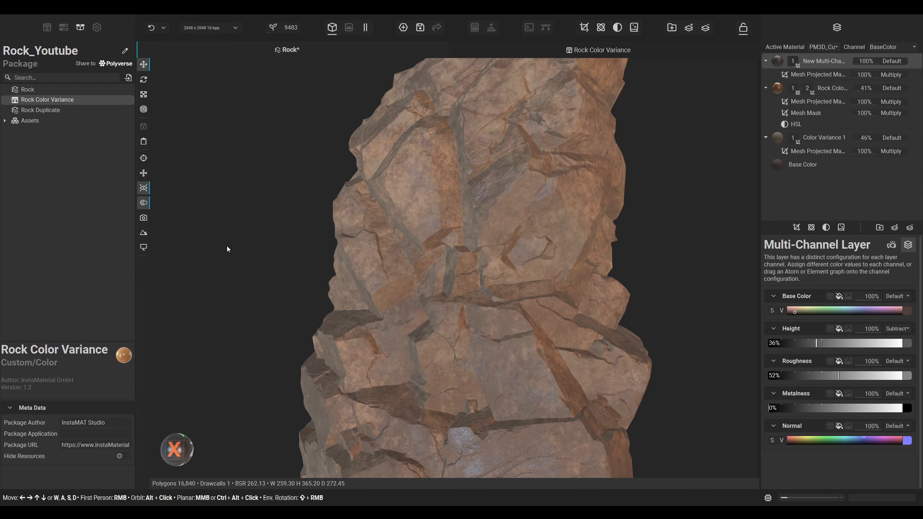
Step: Restore the daylight outdoor environment with the curved building and view the rock under it
{"action": "left_click", "coordinate": [144, 247]}
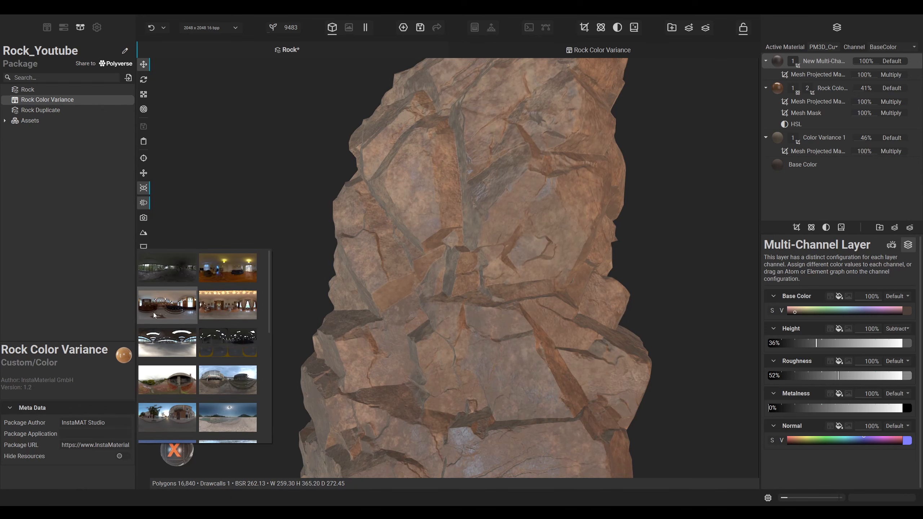
{"action": "left_click", "coordinate": [230, 381]}
{"action": "scroll", "coordinate": [293, 305], "scroll_direction": "down", "scroll_amount": 5}
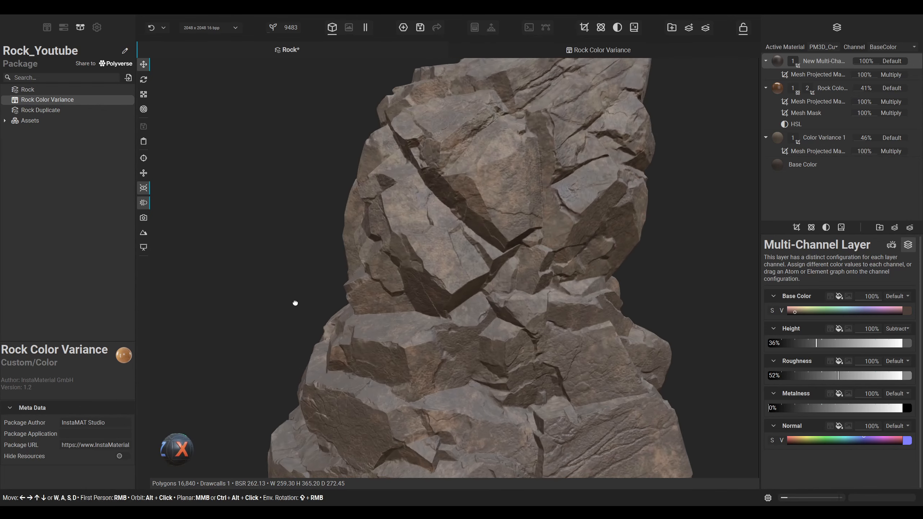
{"action": "left_click_drag", "start_coordinate": [287, 304], "coordinate": [272, 307], "text": "alt"}
{"action": "scroll", "coordinate": [271, 307], "scroll_direction": "up", "scroll_amount": 4}
Step: Preview the rock's Roughness channel and return to the full material view to examine the surface
{"action": "key", "text": "c"}
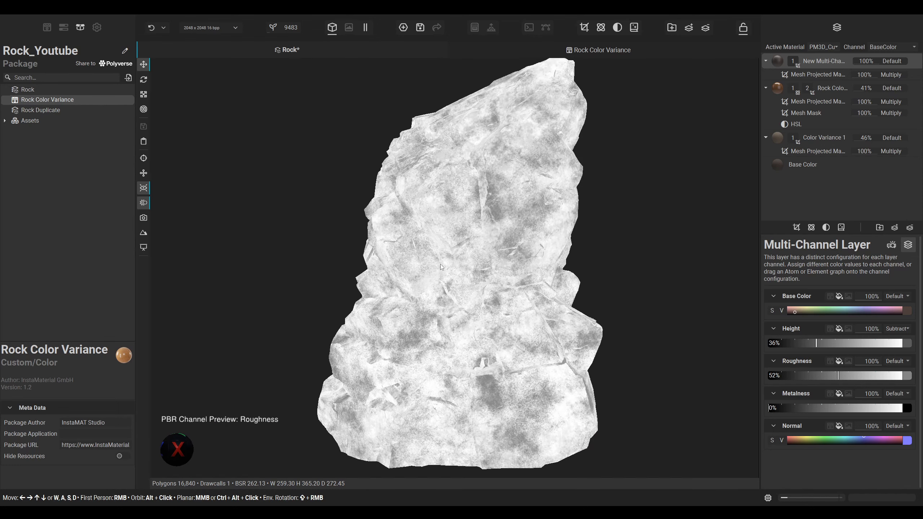
{"action": "key", "text": "m"}
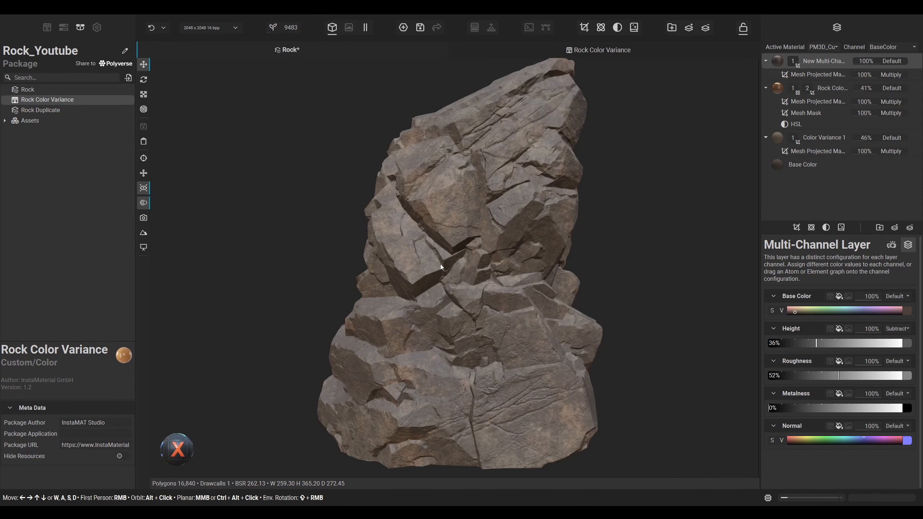
{"action": "scroll", "coordinate": [440, 265], "scroll_direction": "up", "scroll_amount": 2}
{"action": "mouse_move", "coordinate": [474, 263]}
{"action": "left_mouse_down", "text": "alt"}
{"action": "mouse_move", "coordinate": [461, 265]}
{"action": "mouse_move", "coordinate": [470, 264]}
{"action": "left_mouse_up", "text": "alt"}
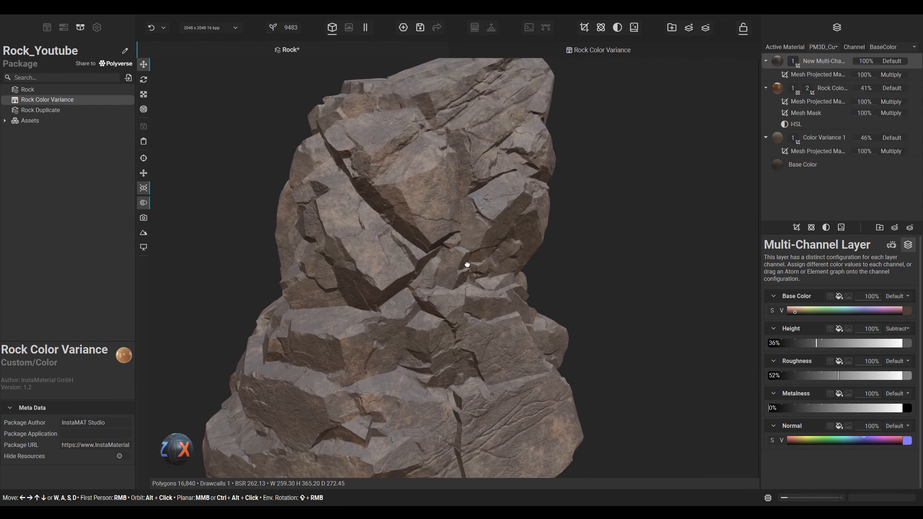
Step: Rename the top multi-channel layer as Color Variance 2
{"action": "double_click", "coordinate": [831, 61]}
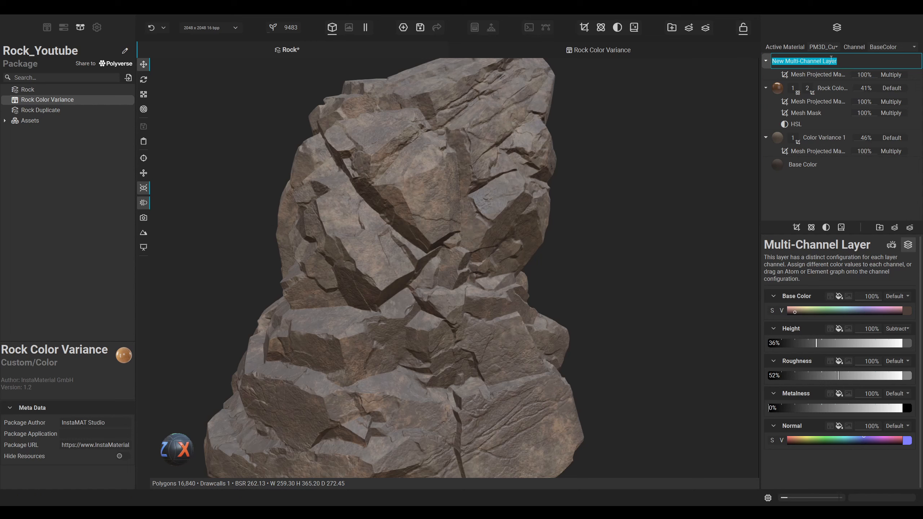
{"action": "type", "text": "Color Variance 2"}
{"action": "key", "text": "Return"}
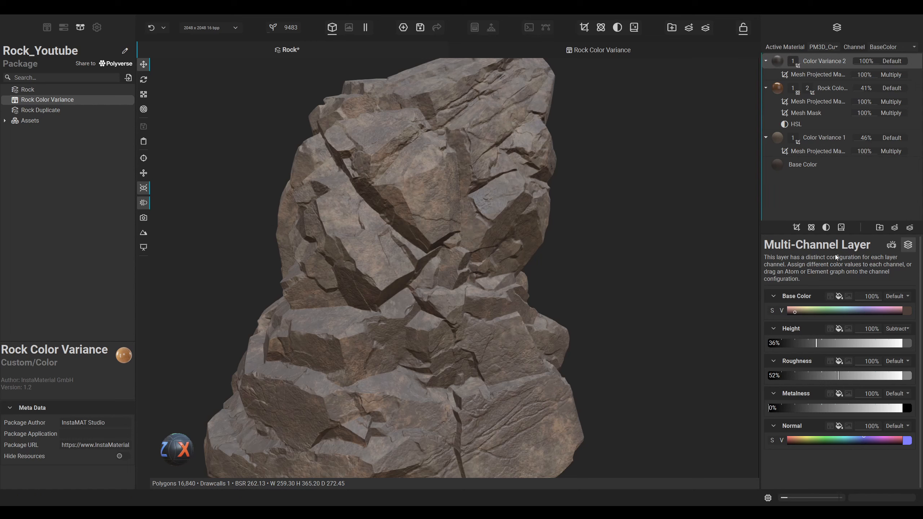
Step: Add another Multi-Channel Layer above Color Variance 2 and name it Color Variance
{"action": "left_click", "coordinate": [896, 229]}
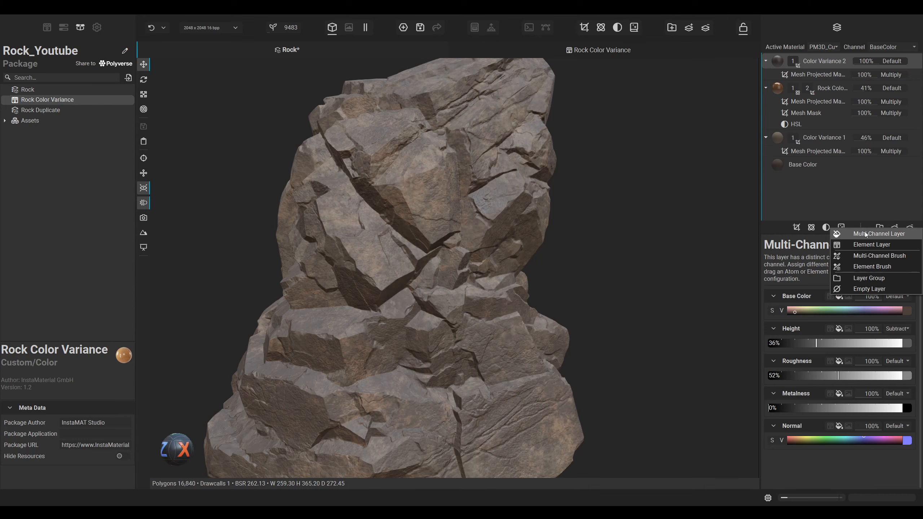
{"action": "left_click", "coordinate": [866, 233]}
{"action": "double_click", "coordinate": [810, 62]}
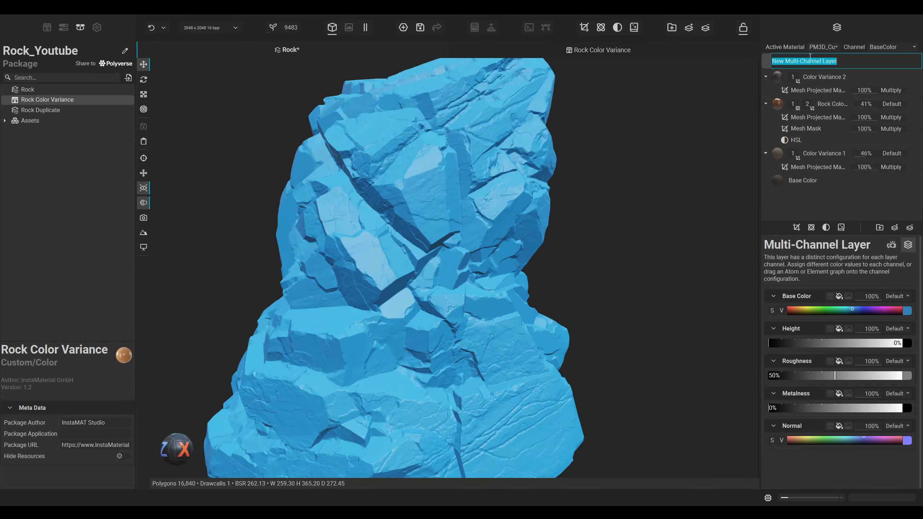
{"action": "type", "text": "Color Variance"}
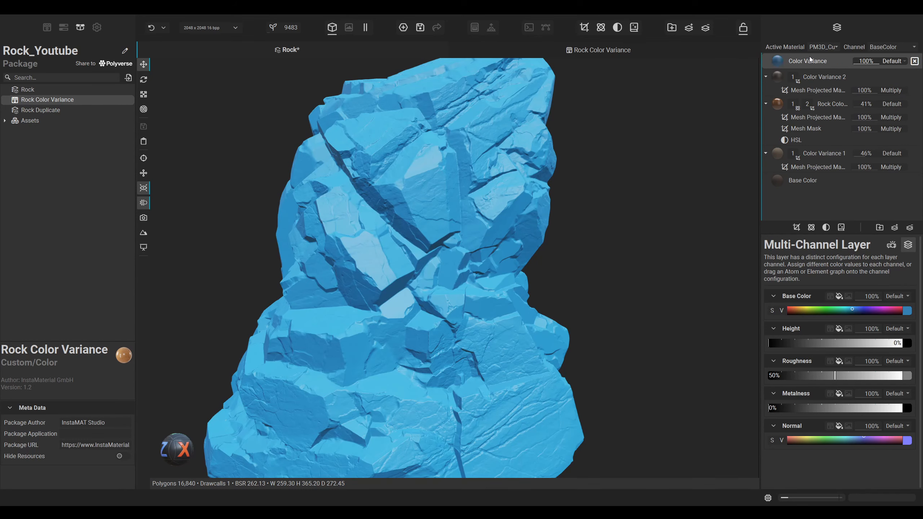
{"action": "key", "text": "Return"}
Step: Set the new Color Variance layer's base color to a neutral dark grey of about 0.26 per RGB channel and its roughness to 100%
{"action": "left_click", "coordinate": [908, 310]}
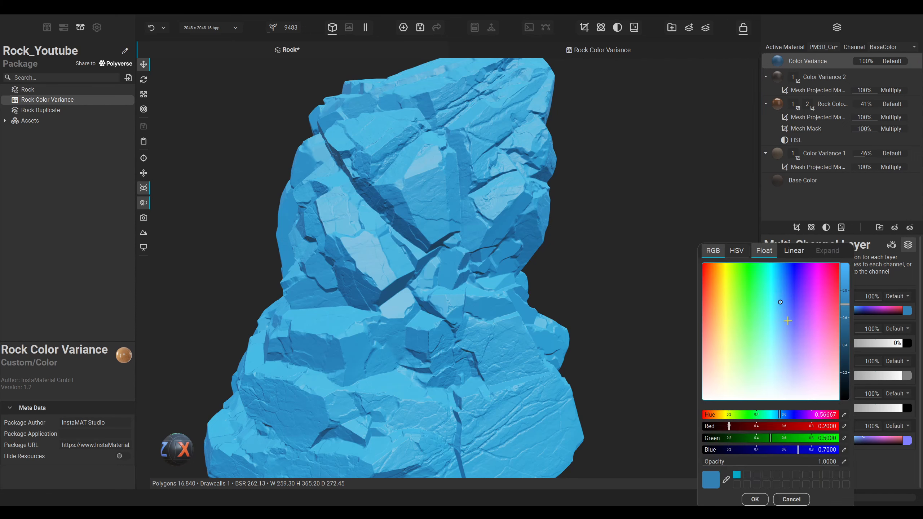
{"action": "left_click_drag", "start_coordinate": [717, 376], "coordinate": [700, 400]}
{"action": "left_click_drag", "start_coordinate": [845, 359], "coordinate": [847, 363]}
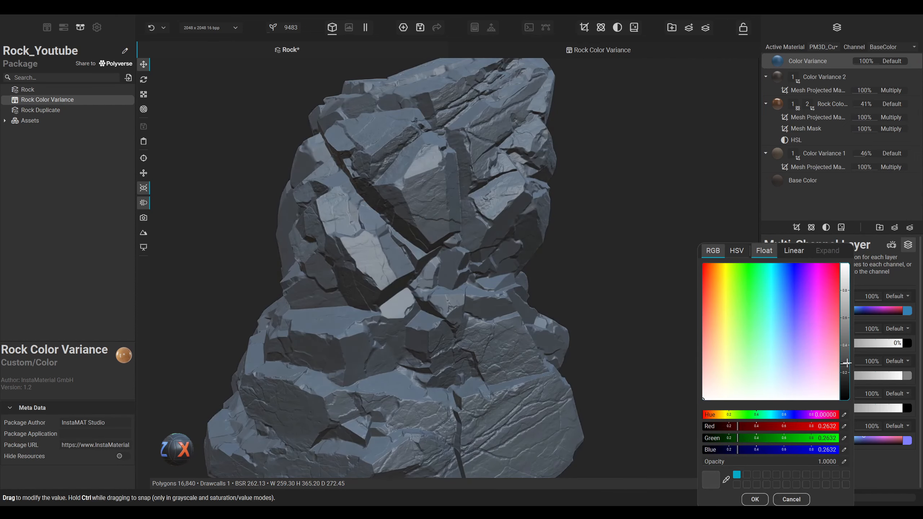
{"action": "left_click", "coordinate": [755, 500]}
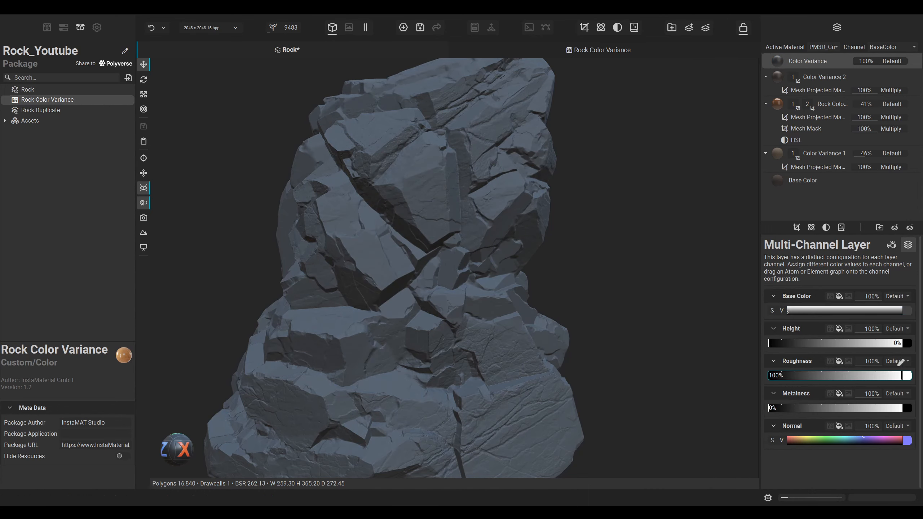
Step: Add a Mesh Projected Mask to the top Color Variance layer
{"action": "left_click", "coordinate": [797, 228]}
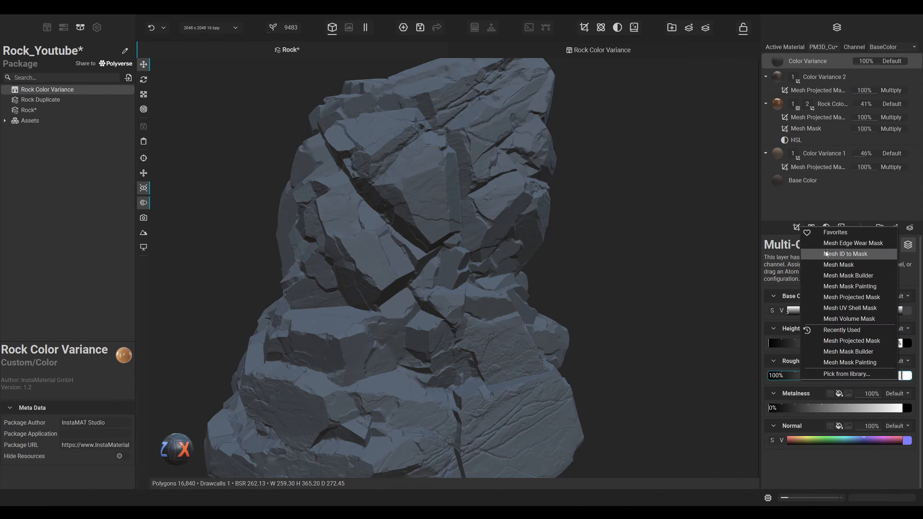
{"action": "left_click", "coordinate": [861, 299]}
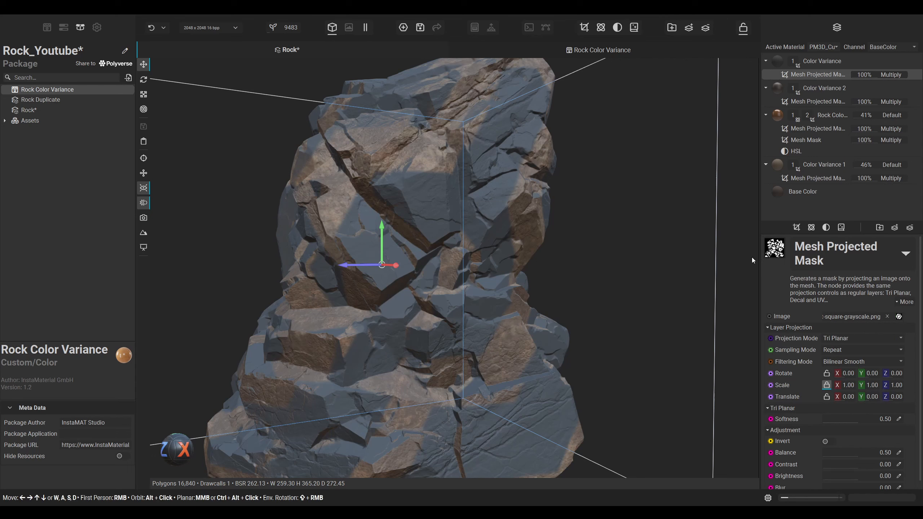
Step: Replace the image of the top Color Variance layer's Mesh Projected Mask with the Fractal Sum noise from the library
{"action": "left_click", "coordinate": [899, 316]}
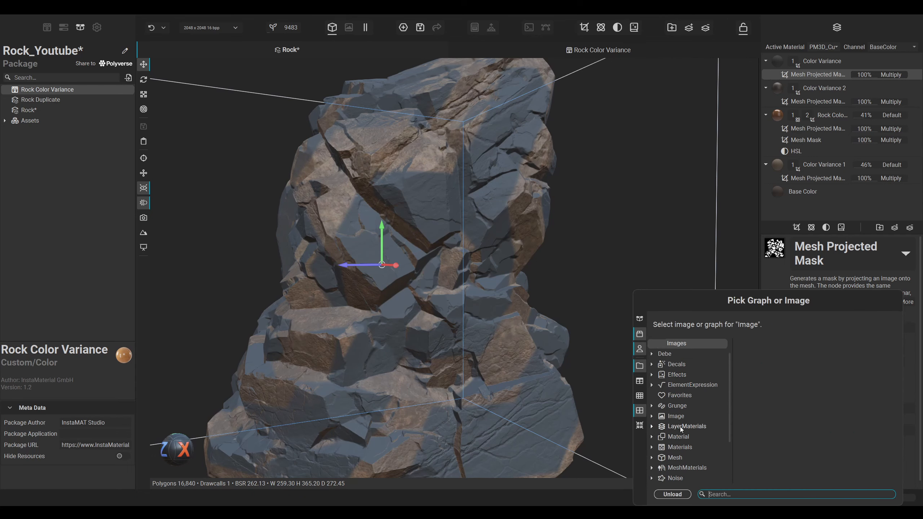
{"action": "left_click", "coordinate": [670, 478]}
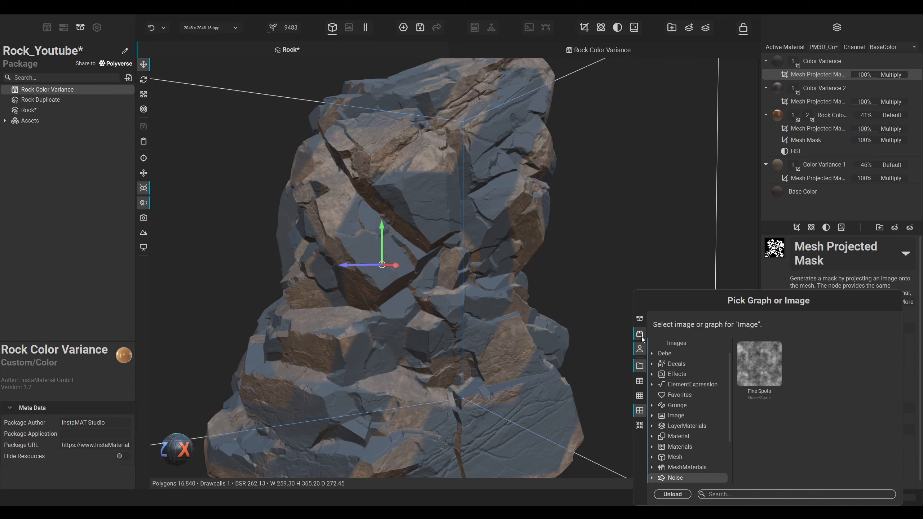
{"action": "left_click", "coordinate": [679, 395]}
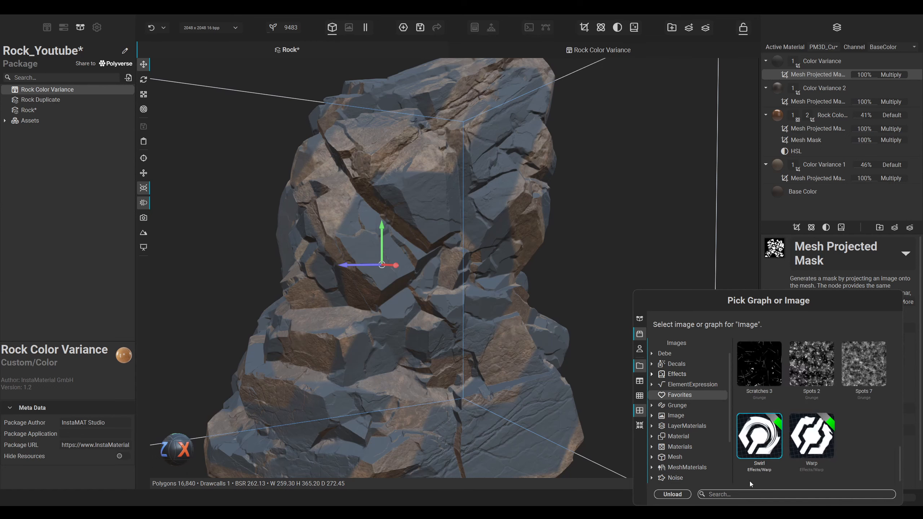
{"action": "left_click", "coordinate": [683, 468]}
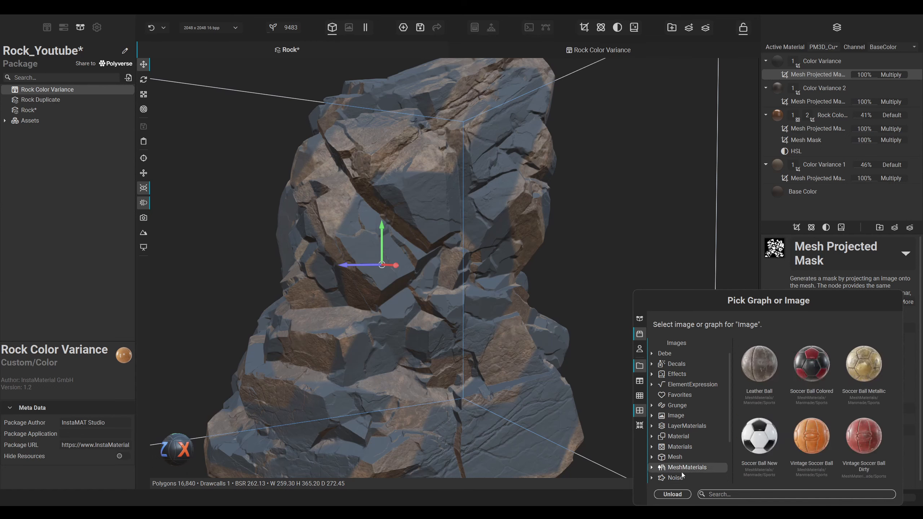
{"action": "left_click", "coordinate": [676, 478]}
{"action": "left_click", "coordinate": [747, 495]}
{"action": "type", "text": "frac"}
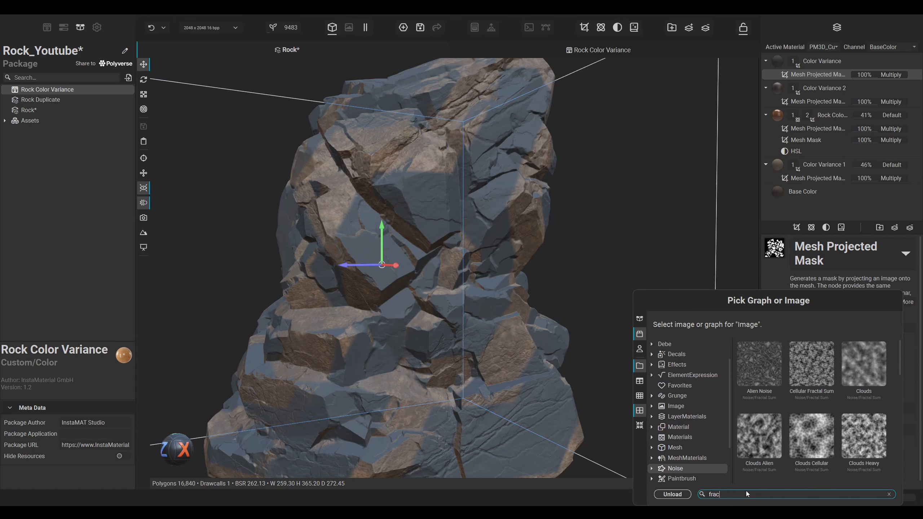
{"action": "type", "text": "tal su"}
{"action": "scroll", "coordinate": [781, 426], "scroll_direction": "up", "scroll_amount": 3}
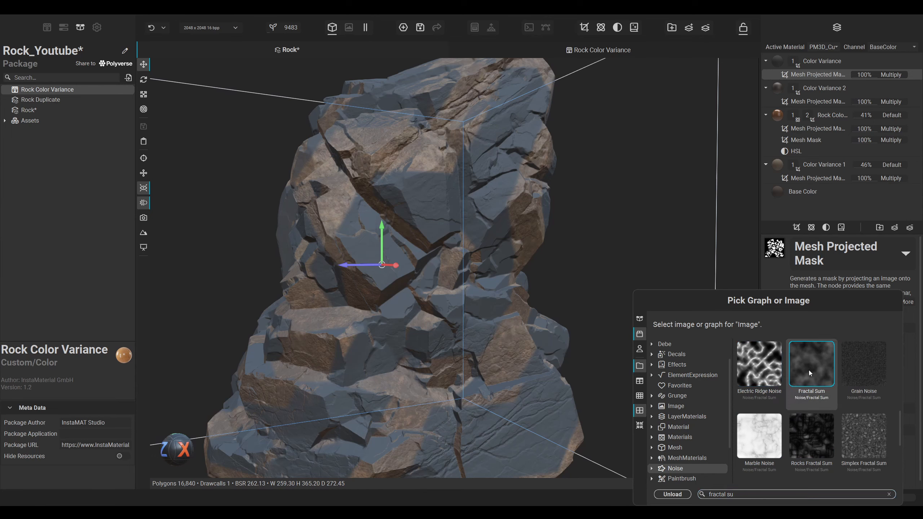
{"action": "double_click", "coordinate": [809, 371]}
Step: Set the Fractal Sum noise's Scale to 4, Interpolate to 0.84 and Gamma to 2.19
{"action": "left_click_drag", "start_coordinate": [842, 344], "coordinate": [847, 342]}
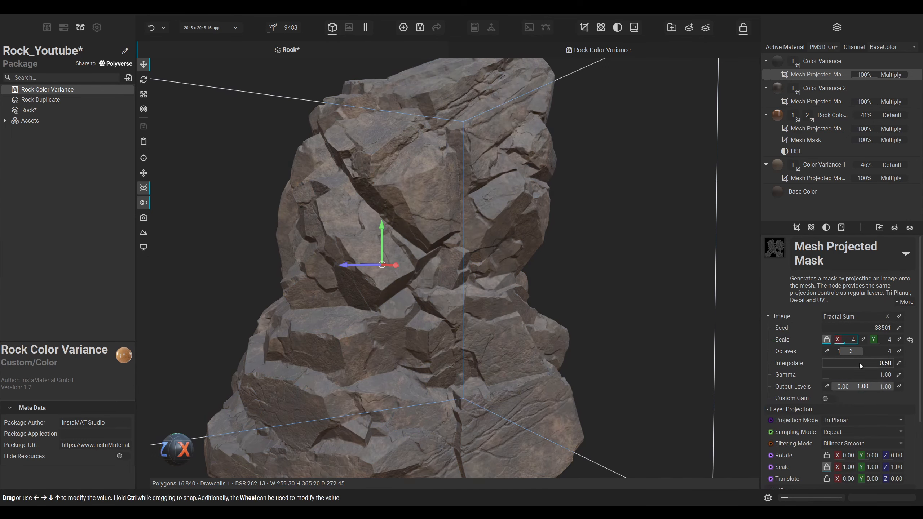
{"action": "left_click", "coordinate": [881, 364]}
{"action": "scroll", "coordinate": [881, 364], "scroll_direction": "down", "scroll_amount": 5}
{"action": "scroll", "coordinate": [880, 364], "scroll_direction": "up", "scroll_amount": 5}
{"action": "left_click", "coordinate": [836, 376]}
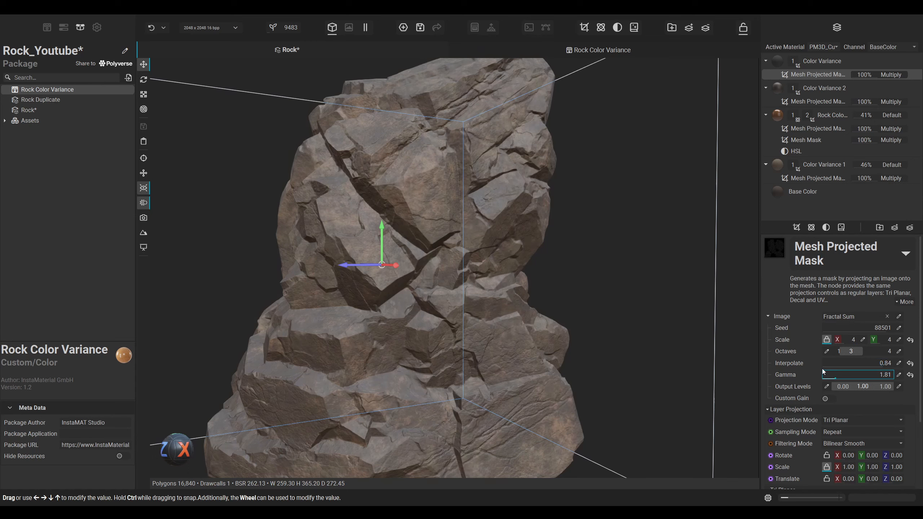
{"action": "scroll", "coordinate": [839, 377], "scroll_direction": "up", "scroll_amount": 5}
{"action": "scroll", "coordinate": [839, 375], "scroll_direction": "down", "scroll_amount": 1}
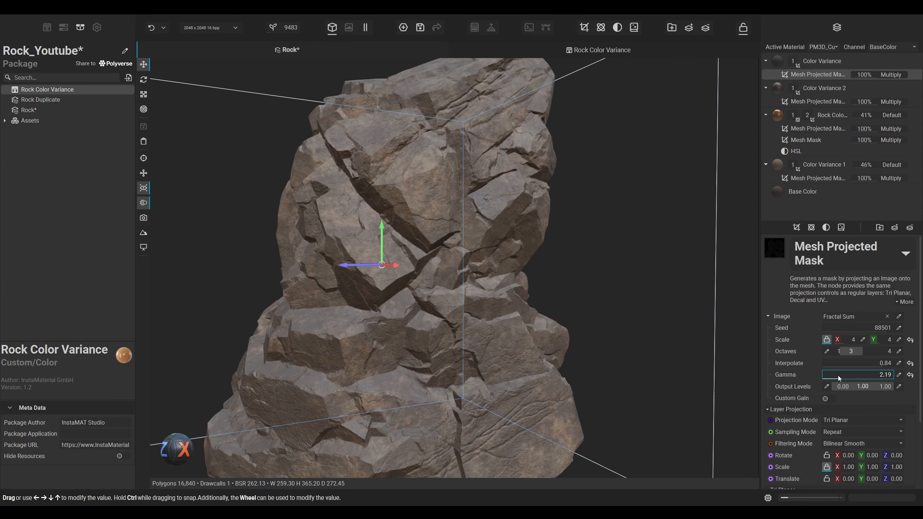
Step: Enable Custom Gain with a Frequency Gain of 0.93, and set the mask's Balance to 0.71 and Contrast to 0.48
{"action": "left_click", "coordinate": [831, 399]}
{"action": "left_click_drag", "start_coordinate": [883, 409], "coordinate": [890, 407]}
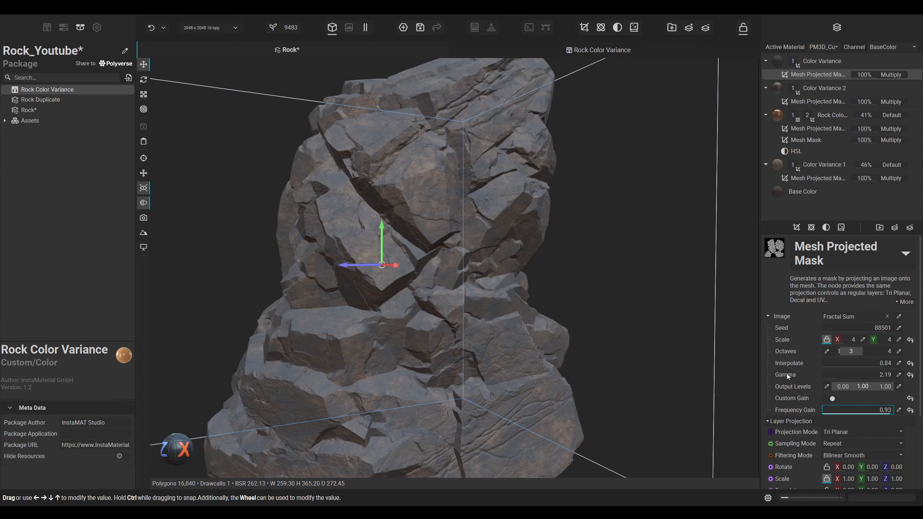
{"action": "scroll", "coordinate": [784, 373], "scroll_direction": "down", "scroll_amount": 3}
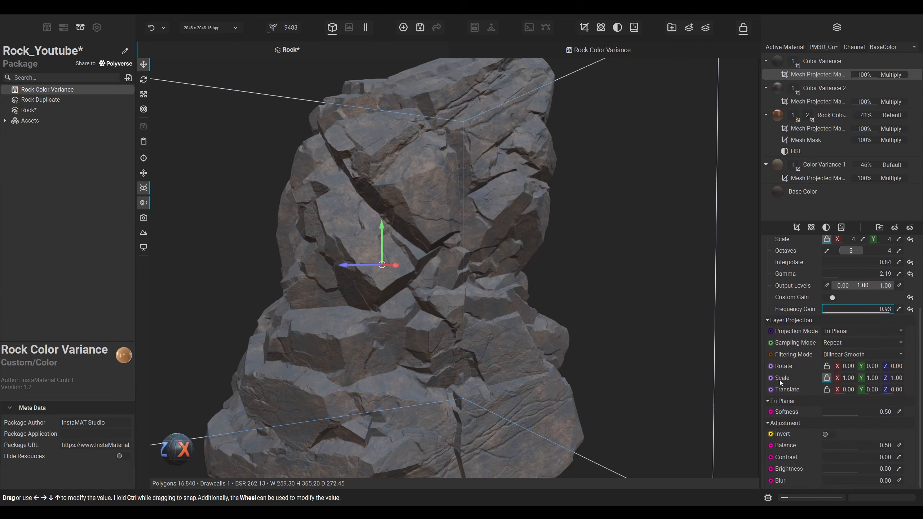
{"action": "mouse_move", "coordinate": [853, 446]}
{"action": "left_mouse_down"}
{"action": "mouse_move", "coordinate": [833, 445]}
{"action": "mouse_move", "coordinate": [870, 444]}
{"action": "mouse_move", "coordinate": [833, 457]}
{"action": "mouse_move", "coordinate": [874, 459]}
{"action": "left_mouse_up"}
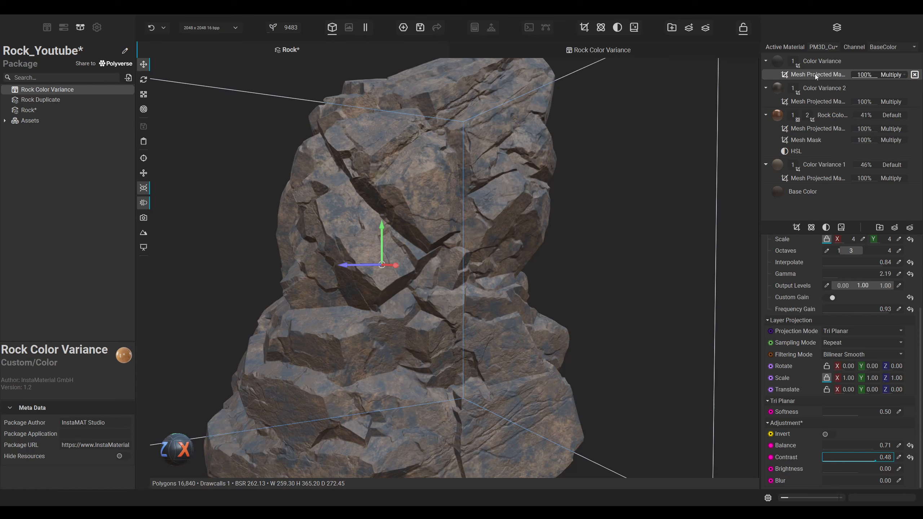
Step: Set the Height of the top Color Variance layer to 11%
{"action": "left_click", "coordinate": [822, 62]}
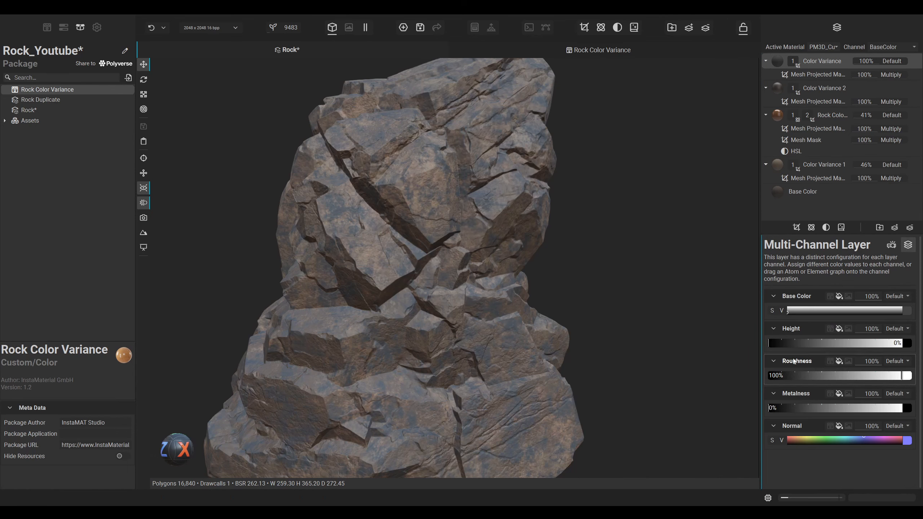
{"action": "left_click_drag", "start_coordinate": [779, 342], "coordinate": [796, 342]}
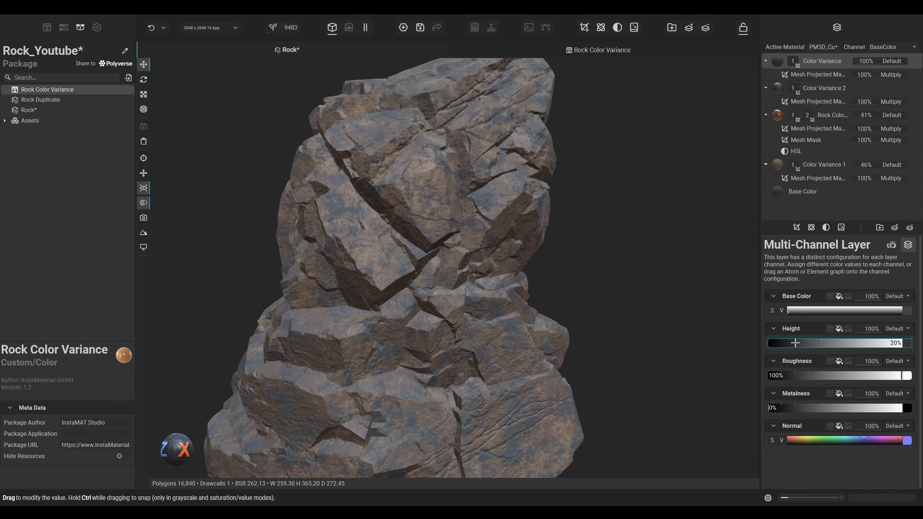
{"action": "left_click", "coordinate": [785, 342]}
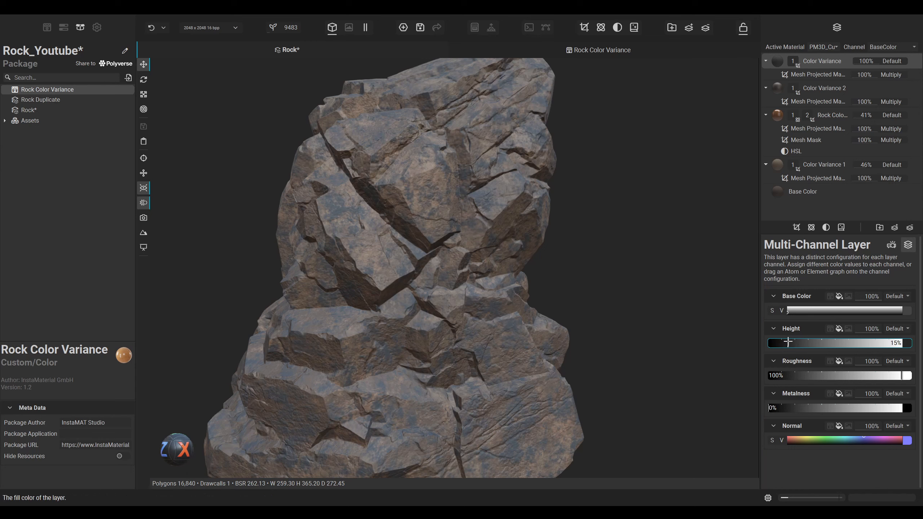
{"action": "left_click", "coordinate": [777, 342]}
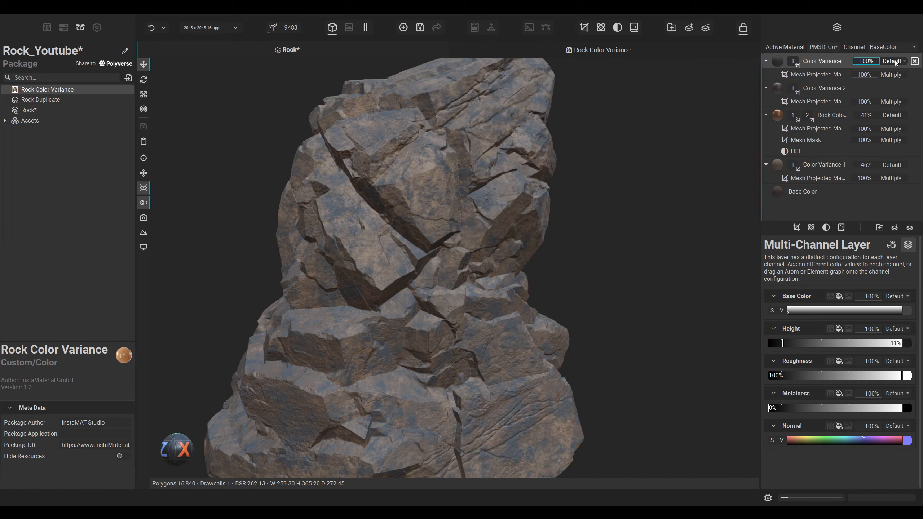
Step: Set the Color Variance mask's Interpolate to 0.75 and fine-tune its Frequency Gain
{"action": "left_click", "coordinate": [818, 75]}
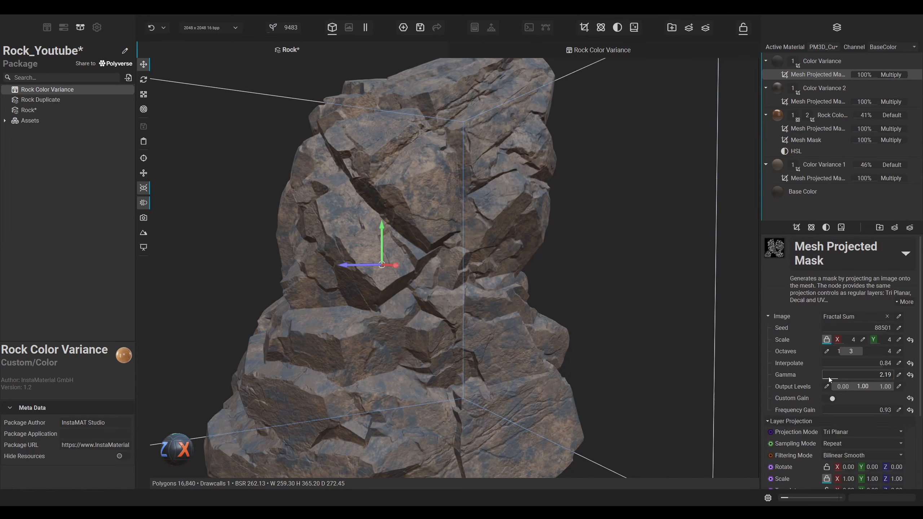
{"action": "left_click", "coordinate": [867, 364]}
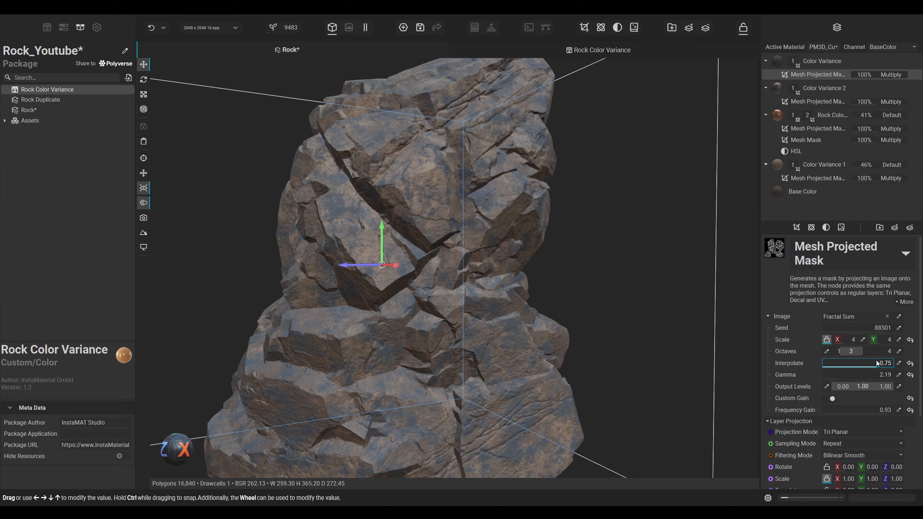
{"action": "left_click", "coordinate": [877, 361]}
{"action": "left_click", "coordinate": [883, 410]}
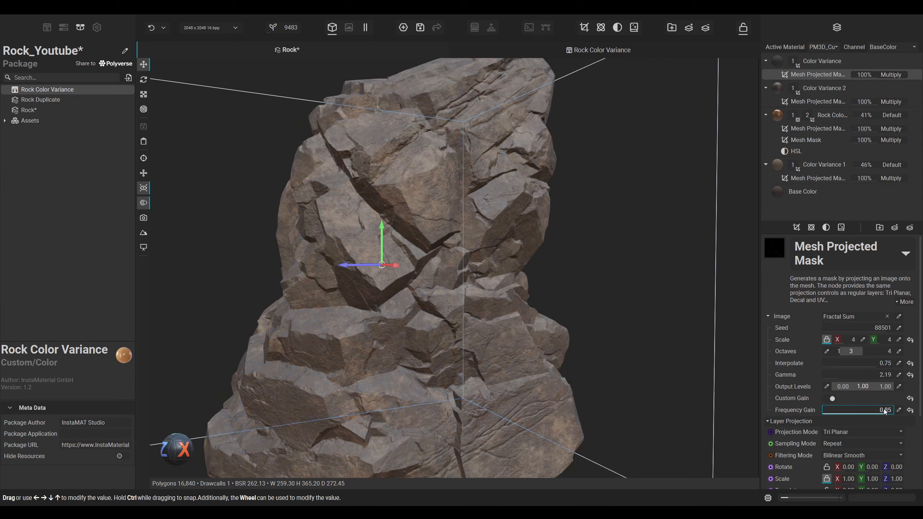
{"action": "left_click_drag", "start_coordinate": [887, 411], "coordinate": [889, 411]}
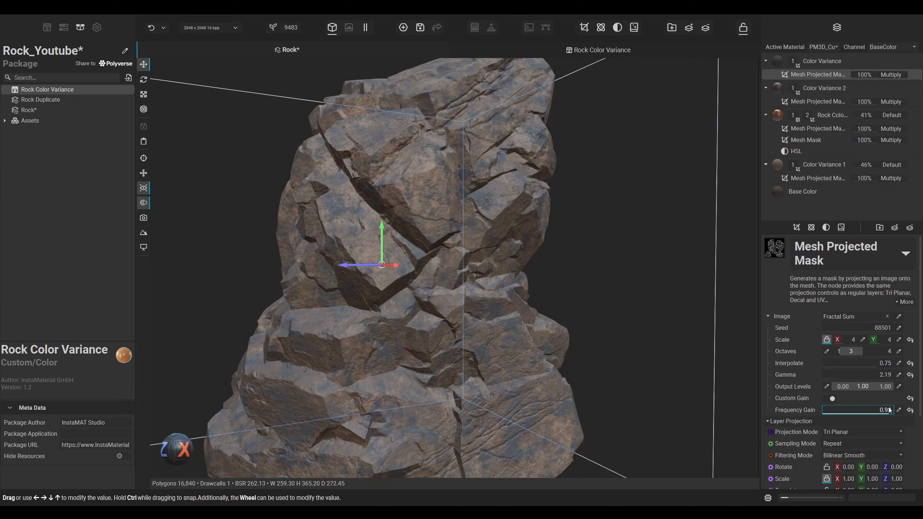
Step: Change the Base Color of the top Color Variance layer to a muted dark brown
{"action": "left_click", "coordinate": [822, 61]}
{"action": "left_click", "coordinate": [908, 246]}
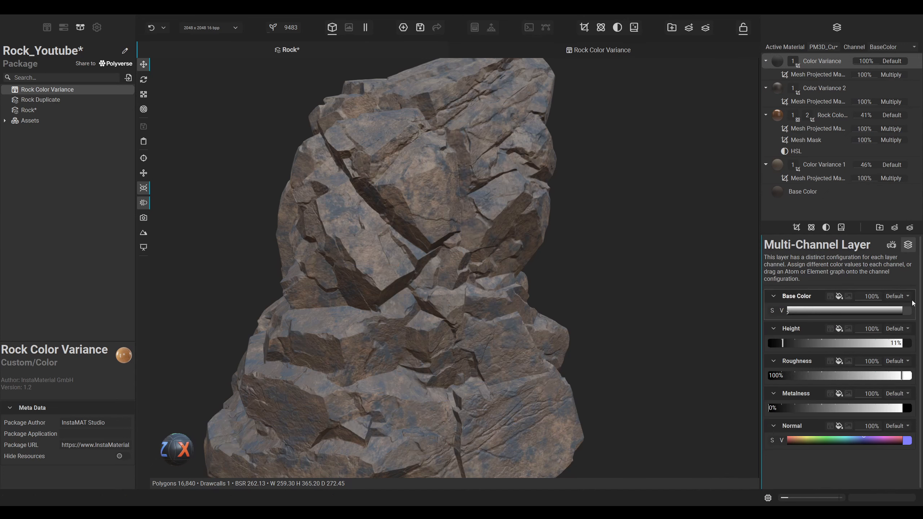
{"action": "left_click", "coordinate": [896, 311]}
{"action": "left_click_drag", "start_coordinate": [712, 376], "coordinate": [715, 371]}
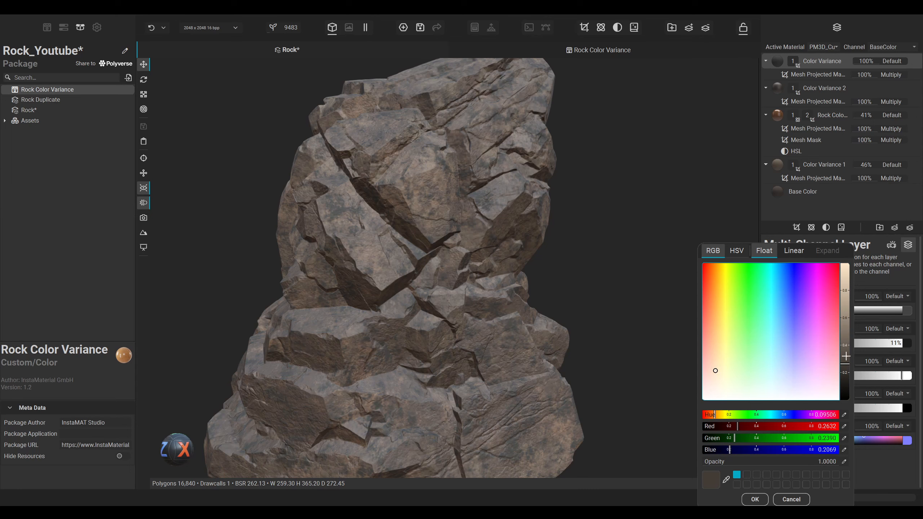
{"action": "left_click_drag", "start_coordinate": [846, 357], "coordinate": [856, 362]}
{"action": "left_click", "coordinate": [755, 499]}
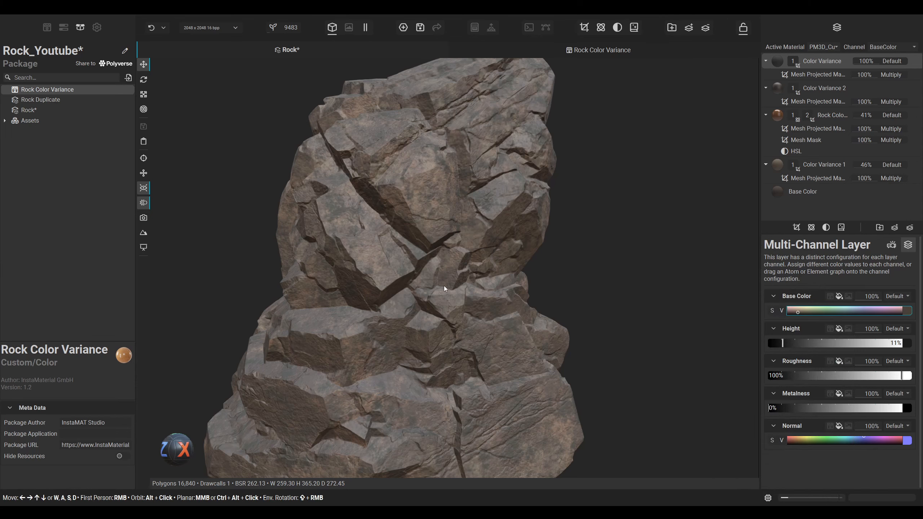
Step: Preview the rock at a 4096 x 4096 texture resolution and return the resolution to 2048 x 2048
{"action": "left_click_drag", "start_coordinate": [490, 306], "coordinate": [469, 259]}
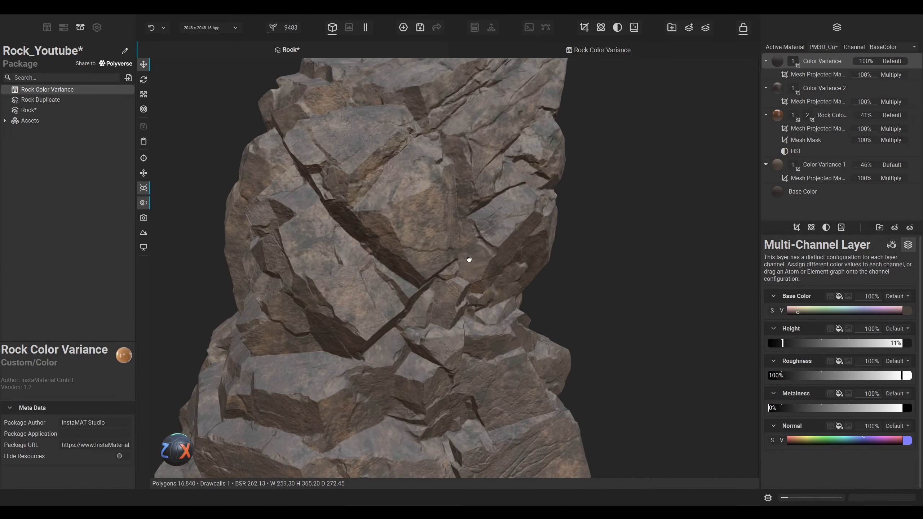
{"action": "left_click", "coordinate": [209, 28]}
{"action": "left_click", "coordinate": [217, 50]}
{"action": "left_click", "coordinate": [215, 70]}
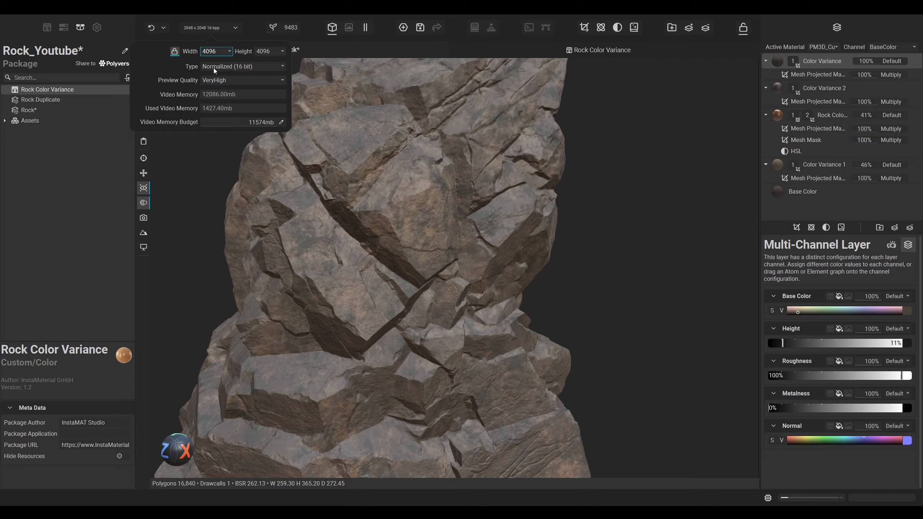
{"action": "left_click", "coordinate": [404, 267]}
{"action": "left_click_drag", "start_coordinate": [404, 267], "coordinate": [422, 253], "text": "alt"}
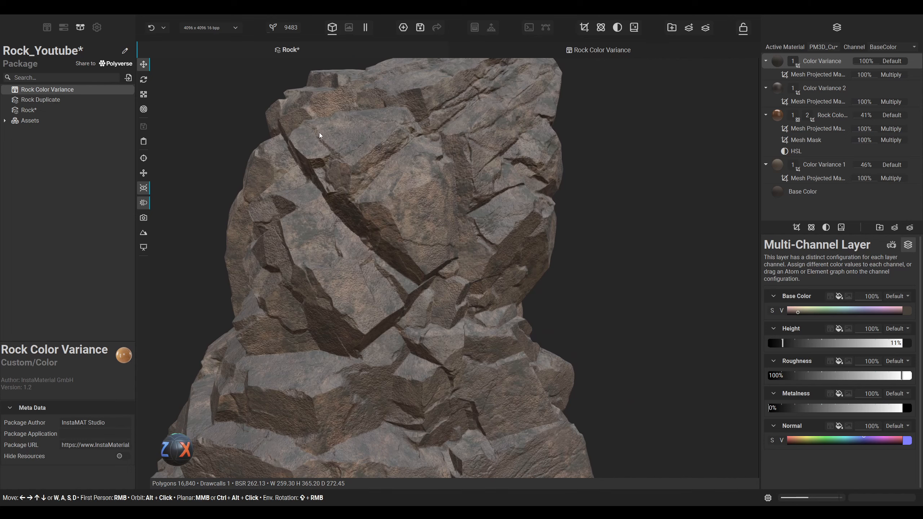
{"action": "left_click", "coordinate": [218, 26]}
{"action": "left_click", "coordinate": [217, 58]}
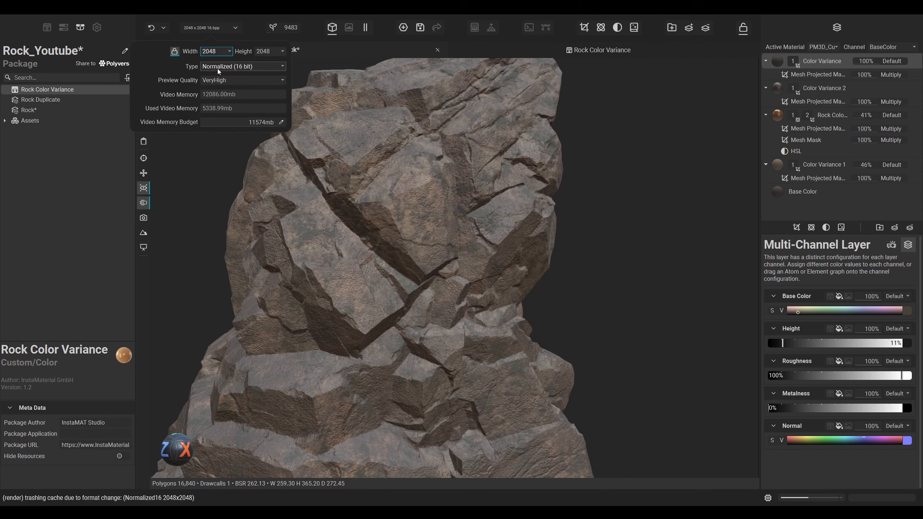
Step: Search the asset library for "rock" and apply the Sand Rock Desert material to the rock mesh
{"action": "left_click", "coordinate": [47, 28]}
{"action": "type", "text": "rock"}
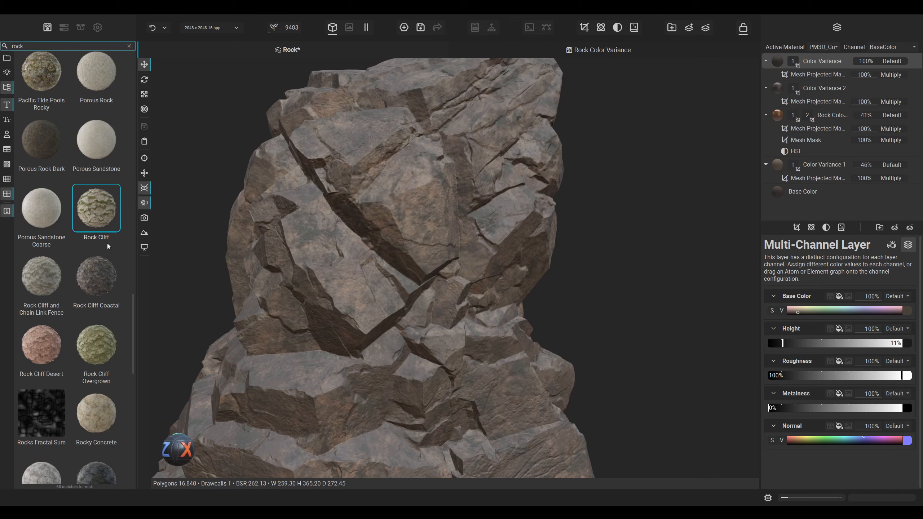
{"action": "scroll", "coordinate": [94, 253], "scroll_direction": "down", "scroll_amount": 8}
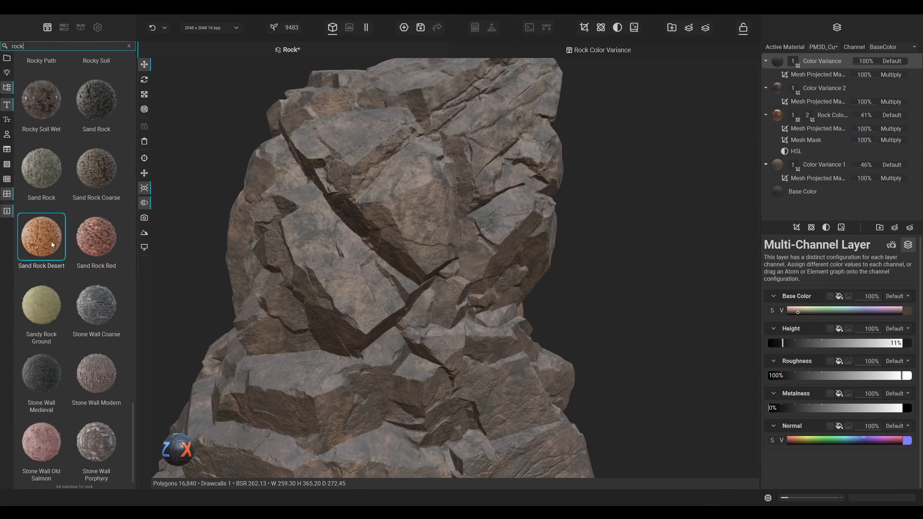
{"action": "left_click_drag", "start_coordinate": [43, 248], "coordinate": [379, 234]}
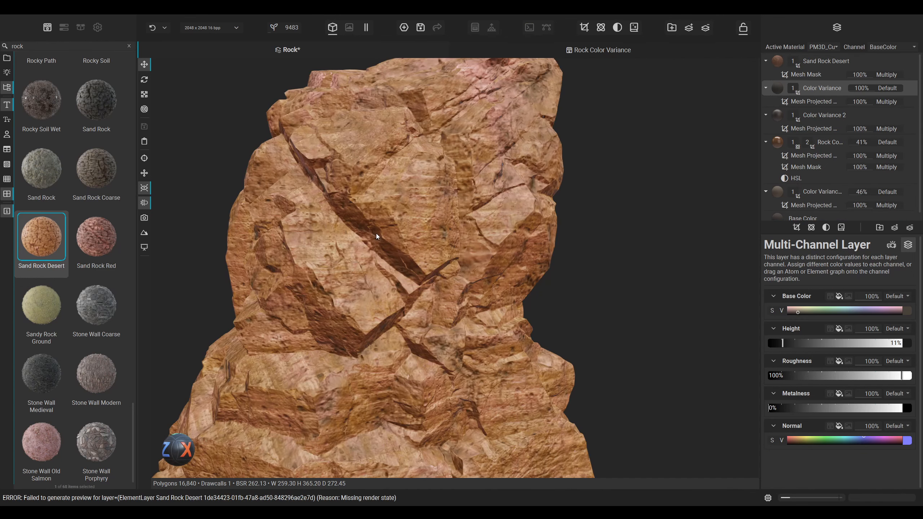
Step: Add a Mesh Mask Builder mask to the Sand Rock Desert layer
{"action": "left_click", "coordinate": [808, 67]}
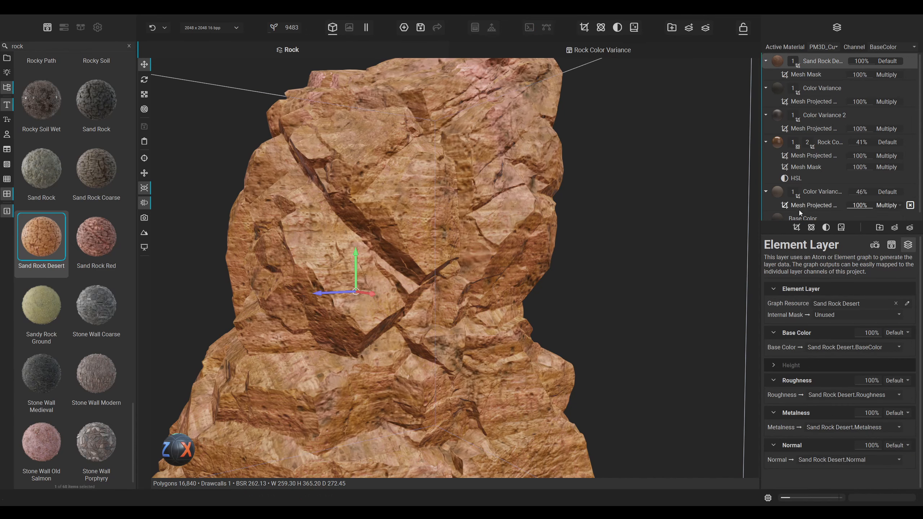
{"action": "left_click", "coordinate": [797, 227]}
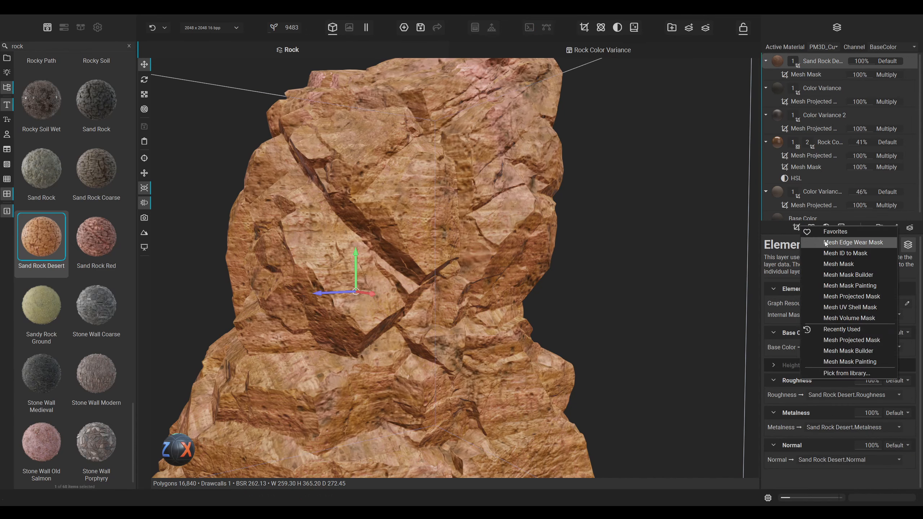
{"action": "left_click", "coordinate": [856, 279]}
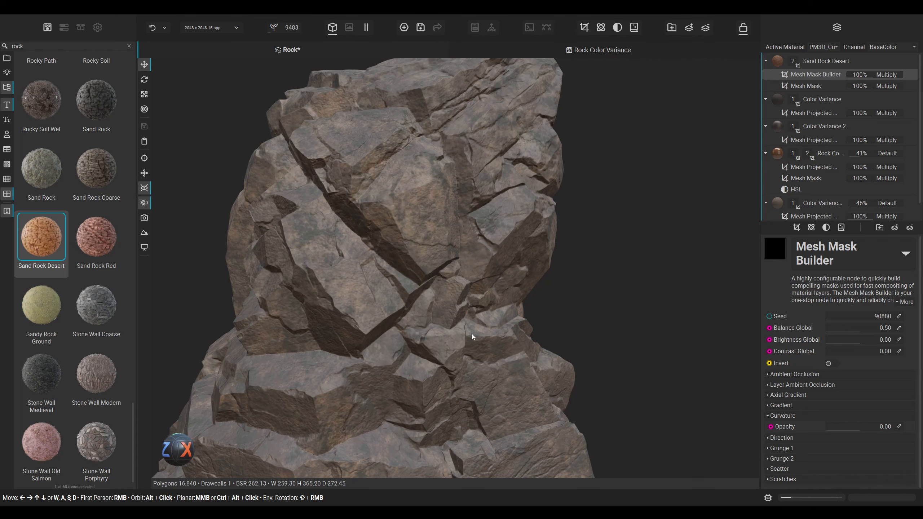
{"action": "scroll", "coordinate": [469, 304], "scroll_direction": "down", "scroll_amount": 5}
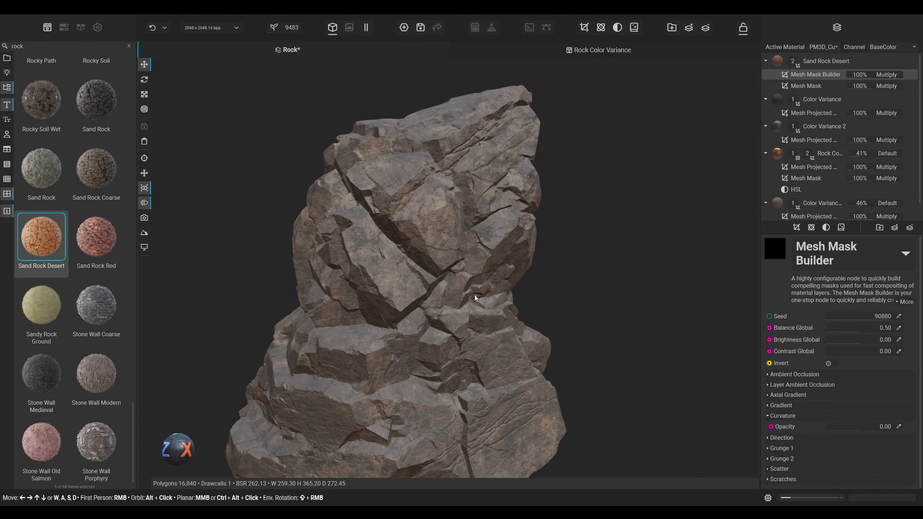
{"action": "scroll", "coordinate": [474, 295], "scroll_direction": "up", "scroll_amount": 2}
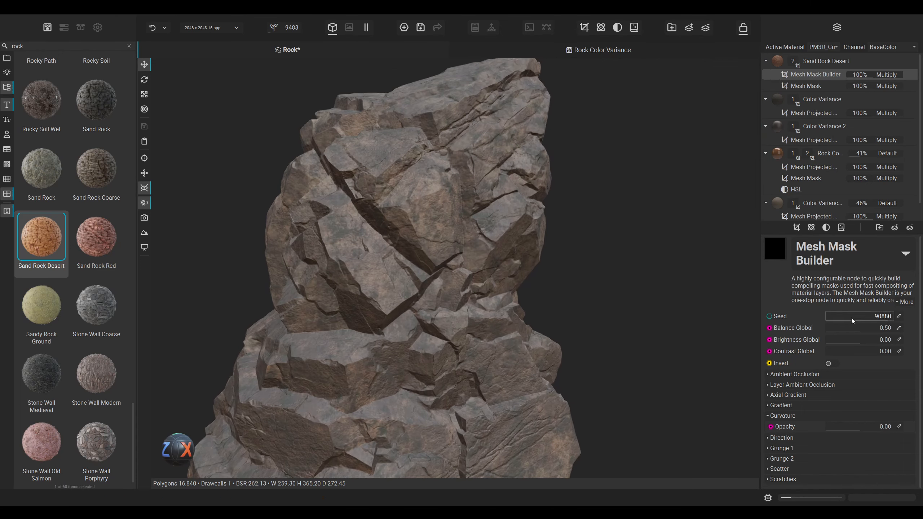
Step: Set the Mesh Mask Builder's Ambient Occlusion opacity to 1.00 and its blur to 0.01
{"action": "left_click", "coordinate": [816, 375]}
{"action": "left_click_drag", "start_coordinate": [872, 389], "coordinate": [916, 386]}
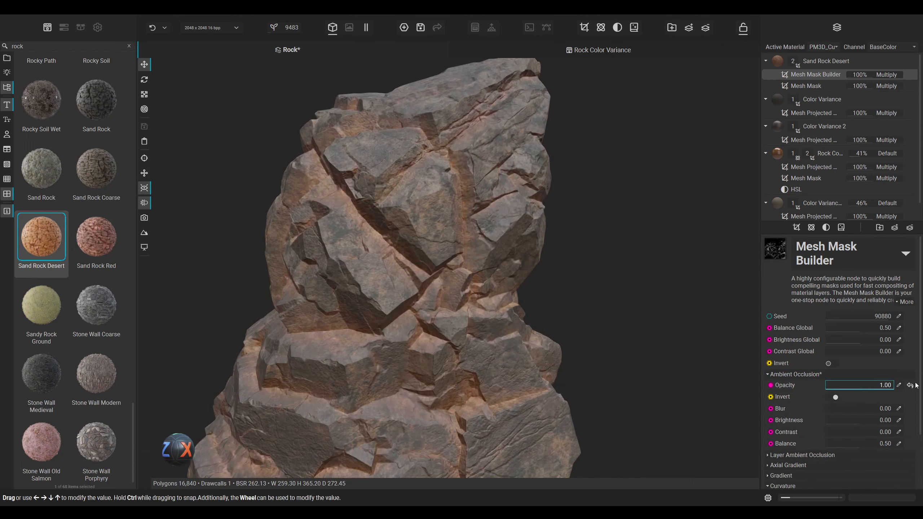
{"action": "double_click", "coordinate": [877, 408]}
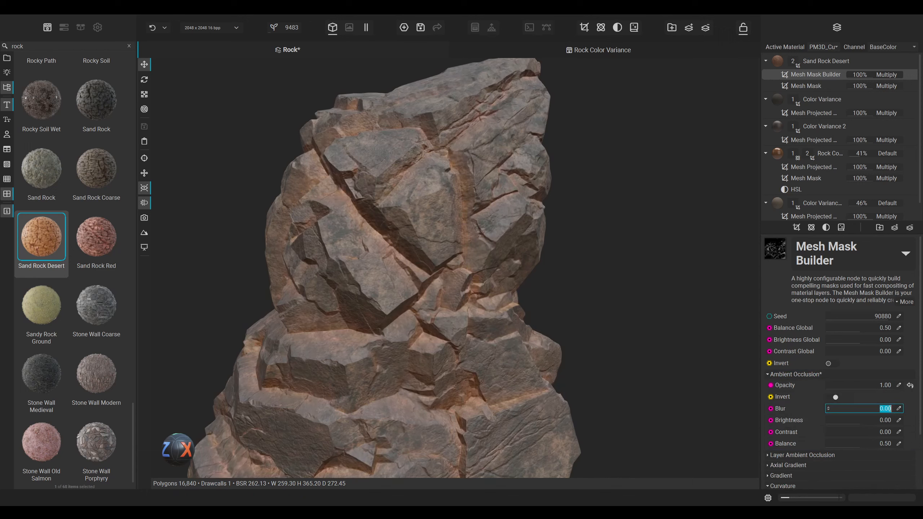
{"action": "type", "text": "0.01"}
{"action": "key", "text": "Return"}
Step: Set the Ambient Occlusion brightness to 0.29, contrast to 0.40 and balance to 0.37
{"action": "left_click_drag", "start_coordinate": [864, 423], "coordinate": [867, 423]}
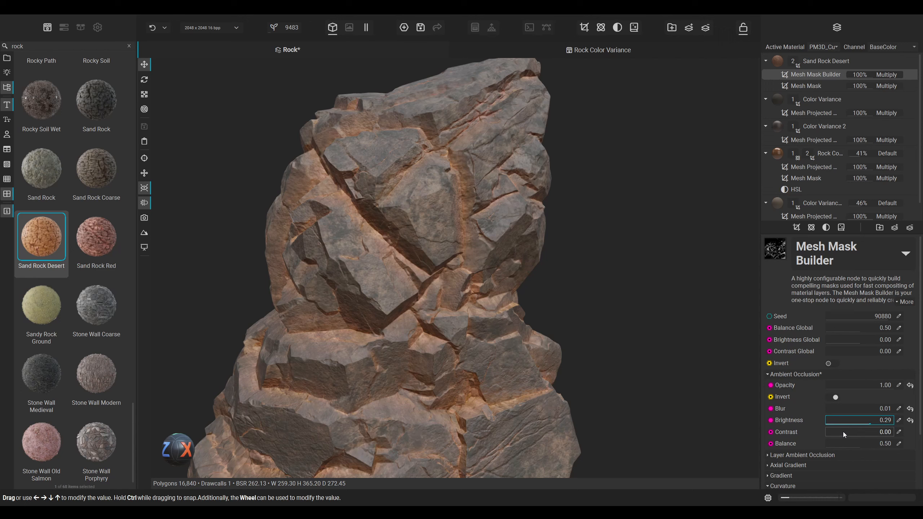
{"action": "mouse_move", "coordinate": [843, 431]}
{"action": "left_mouse_down"}
{"action": "mouse_move", "coordinate": [859, 429]}
{"action": "mouse_move", "coordinate": [852, 444]}
{"action": "left_mouse_up"}
{"action": "scroll", "coordinate": [480, 334], "scroll_direction": "down", "scroll_amount": 3}
{"action": "middle_click_drag", "start_coordinate": [480, 334], "coordinate": [480, 320]}
{"action": "left_click_drag", "start_coordinate": [174, 443], "coordinate": [174, 441]}
Step: Set the mask's Curvature opacity to 1.00 and its mode to Both
{"action": "scroll", "coordinate": [784, 447], "scroll_direction": "down", "scroll_amount": 2}
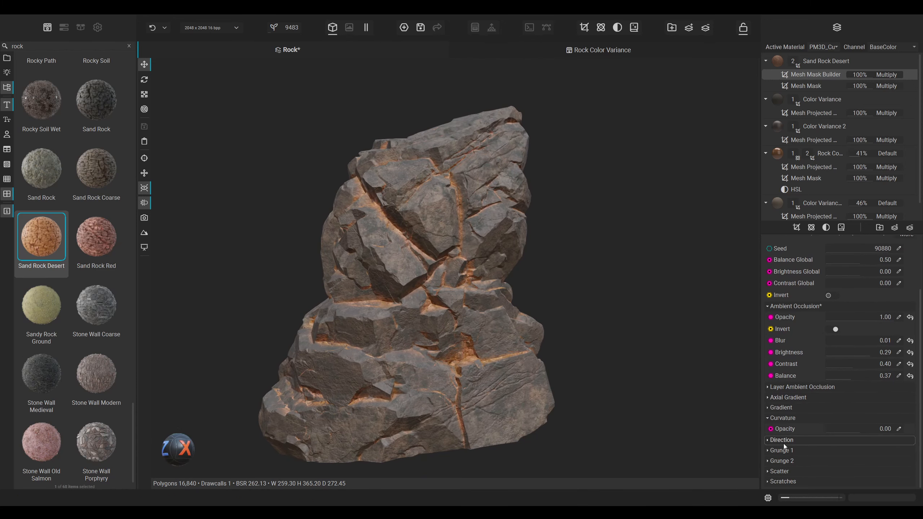
{"action": "left_click_drag", "start_coordinate": [861, 432], "coordinate": [909, 431]}
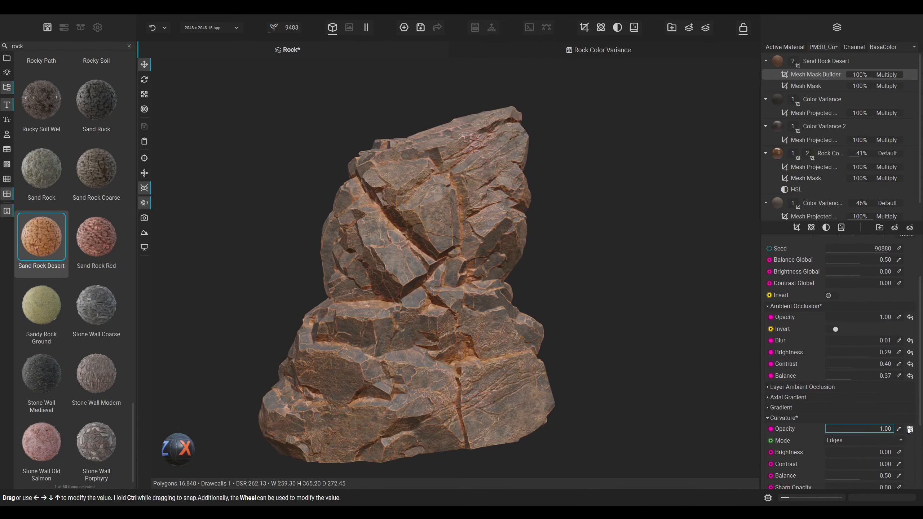
{"action": "left_click", "coordinate": [844, 442]}
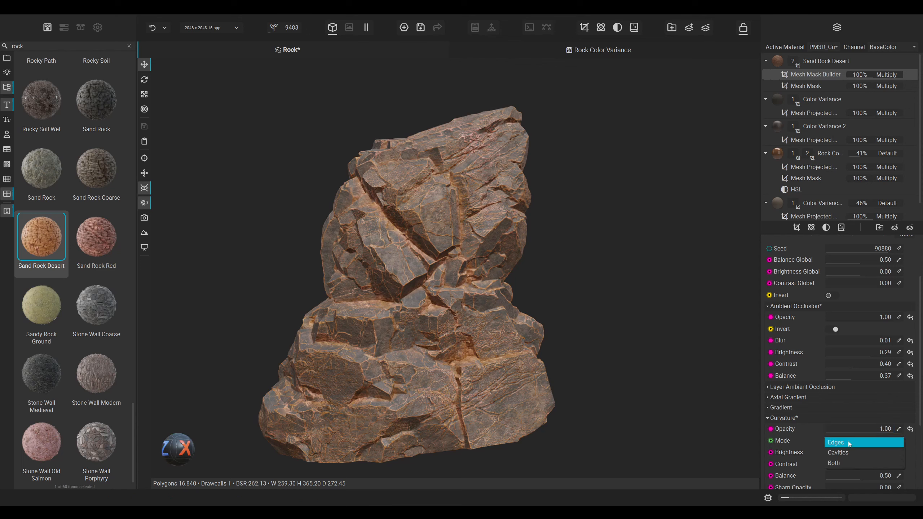
{"action": "left_click", "coordinate": [846, 464]}
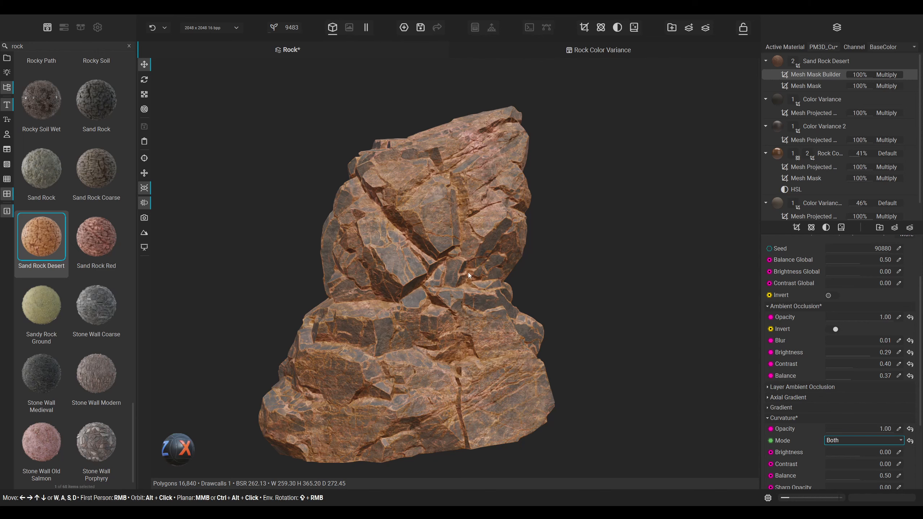
{"action": "scroll", "coordinate": [458, 269], "scroll_direction": "up", "scroll_amount": 5}
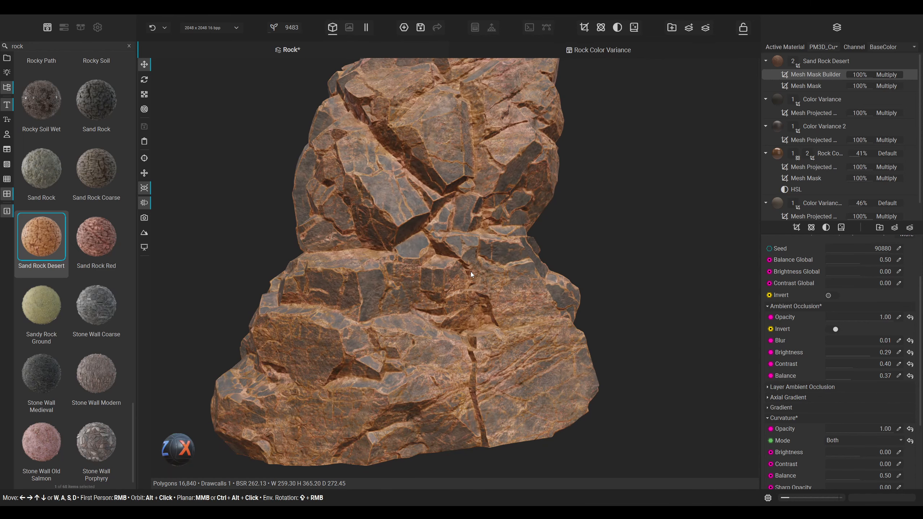
Step: Set the Curvature brightness to -0.82, contrast to 0.08 and balance to 1.00
{"action": "scroll", "coordinate": [799, 442], "scroll_direction": "down", "scroll_amount": 1}
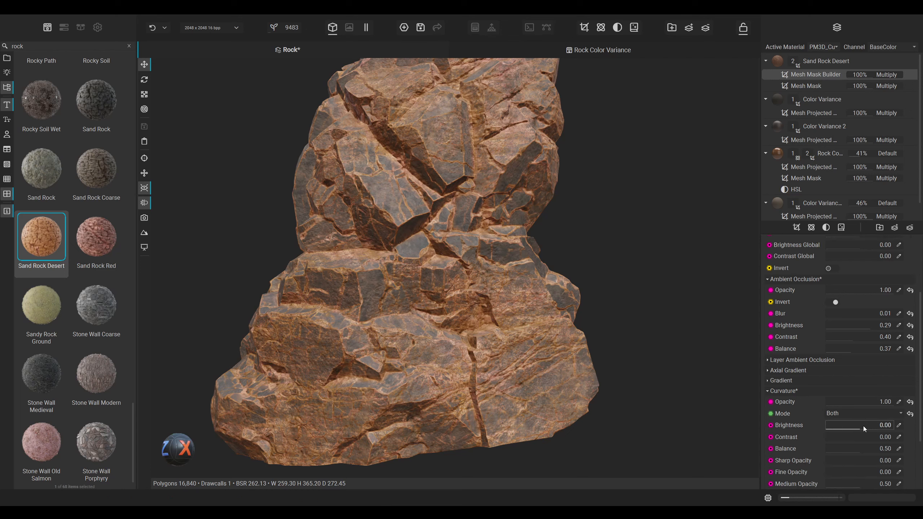
{"action": "mouse_move", "coordinate": [863, 425]}
{"action": "left_mouse_down"}
{"action": "mouse_move", "coordinate": [874, 426]}
{"action": "mouse_move", "coordinate": [857, 426]}
{"action": "left_mouse_up"}
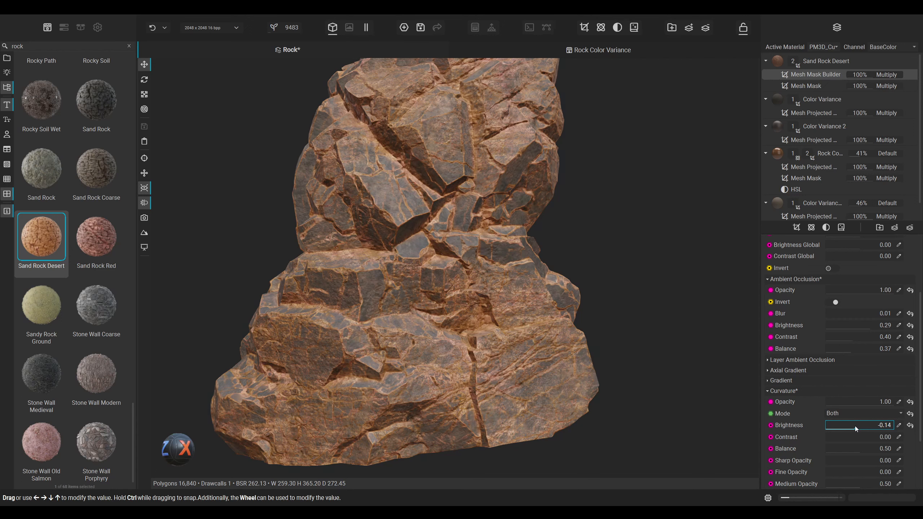
{"action": "mouse_move", "coordinate": [857, 426]}
{"action": "left_mouse_down"}
{"action": "mouse_move", "coordinate": [823, 428]}
{"action": "mouse_move", "coordinate": [833, 430]}
{"action": "left_mouse_up"}
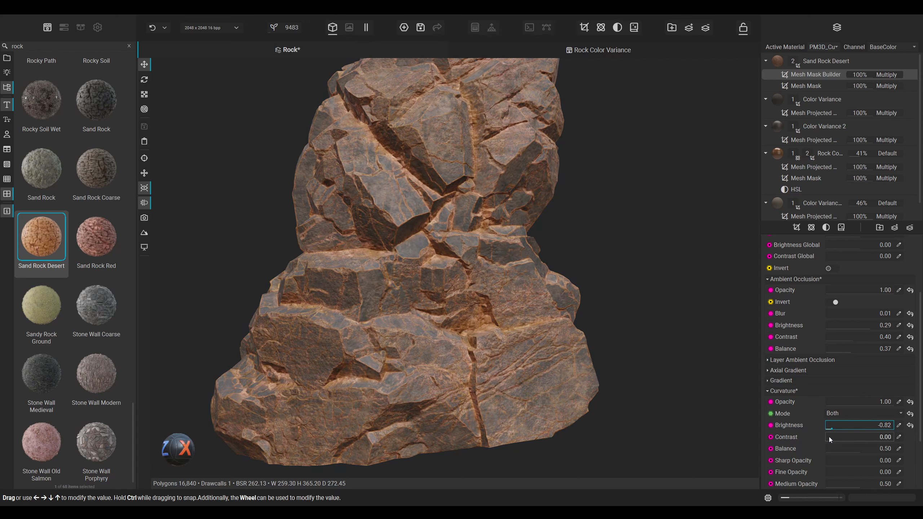
{"action": "left_click_drag", "start_coordinate": [828, 437], "coordinate": [922, 433]}
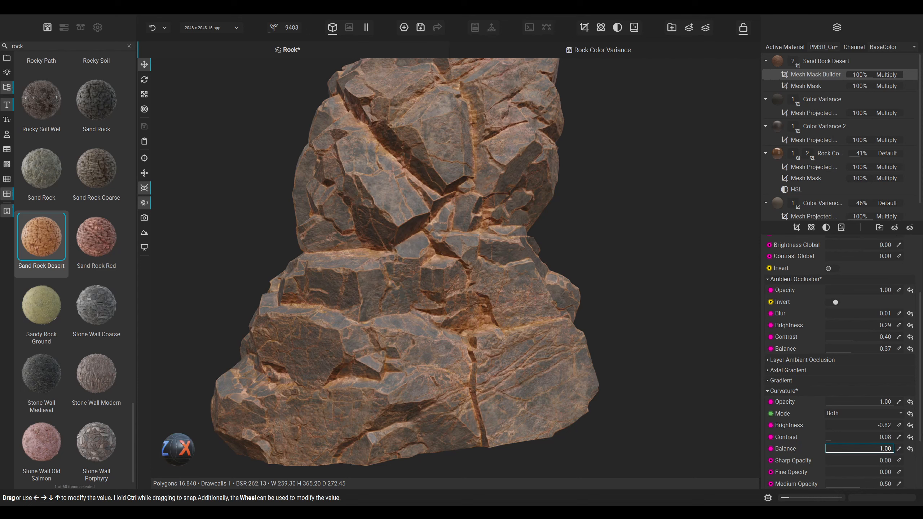
Step: Set the Curvature Sharp Opacity to 0.14 and its blur to 0.01
{"action": "mouse_move", "coordinate": [831, 459]}
{"action": "left_mouse_down"}
{"action": "mouse_move", "coordinate": [847, 461]}
{"action": "mouse_move", "coordinate": [835, 460]}
{"action": "left_mouse_up"}
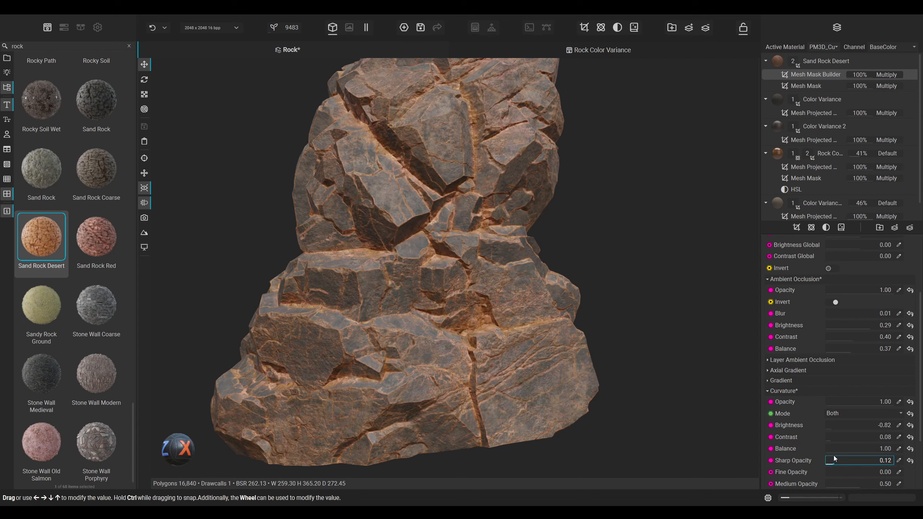
{"action": "scroll", "coordinate": [796, 448], "scroll_direction": "down", "scroll_amount": 3}
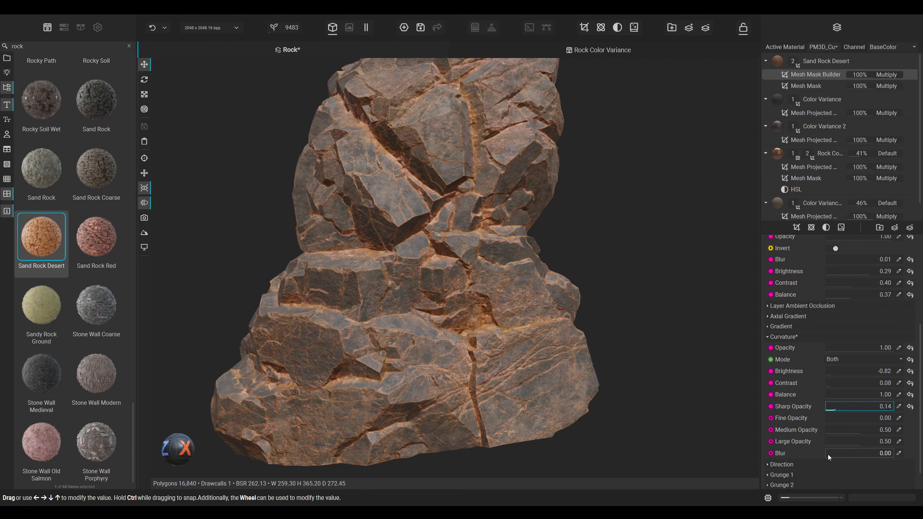
{"action": "left_click", "coordinate": [830, 454]}
{"action": "scroll", "coordinate": [500, 314], "scroll_direction": "down", "scroll_amount": 2}
{"action": "middle_click_drag", "start_coordinate": [502, 291], "coordinate": [484, 299]}
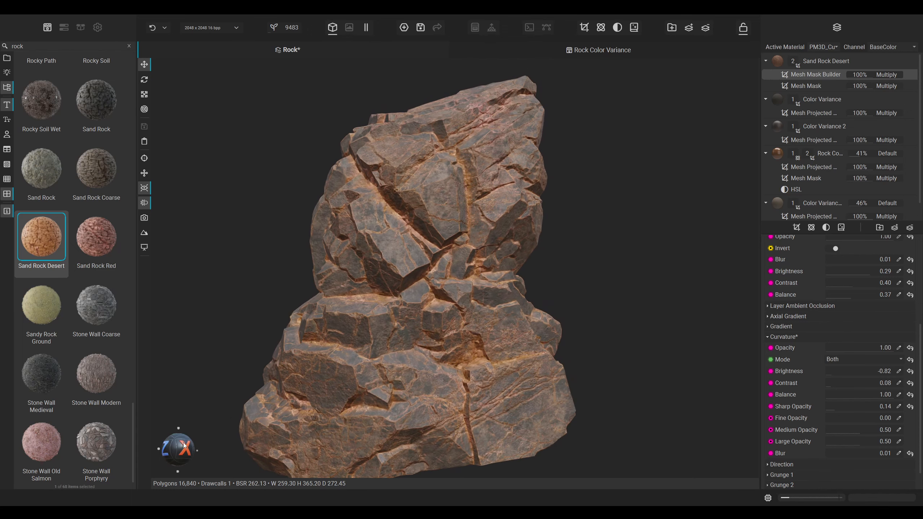
{"action": "mouse_move", "coordinate": [178, 447]}
{"action": "left_mouse_down"}
{"action": "mouse_move", "coordinate": [750, 445]}
{"action": "mouse_move", "coordinate": [731, 458]}
{"action": "mouse_move", "coordinate": [754, 457]}
{"action": "mouse_move", "coordinate": [163, 456]}
{"action": "mouse_move", "coordinate": [755, 461]}
{"action": "mouse_move", "coordinate": [178, 458]}
{"action": "left_mouse_up"}
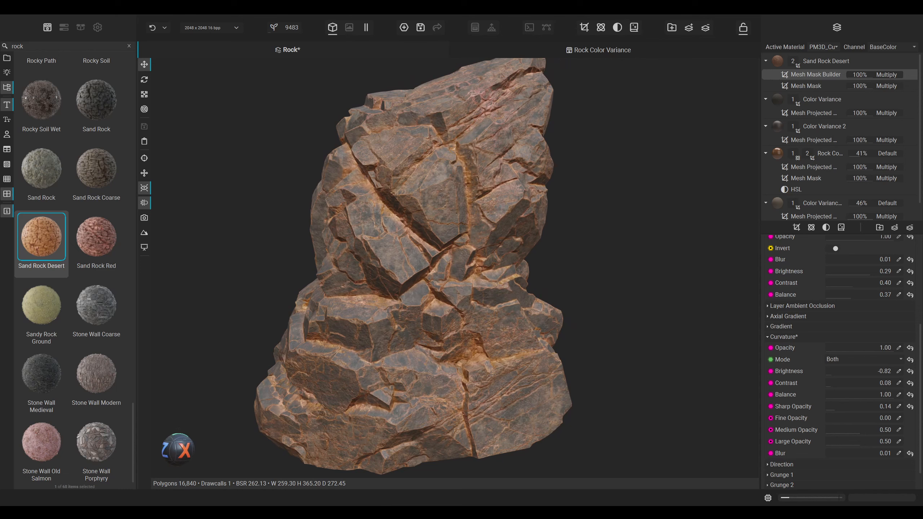
Step: Lower the Sand Rock Desert layer's opacity to 46% and inspect the blend on the rock
{"action": "left_click", "coordinate": [832, 64]}
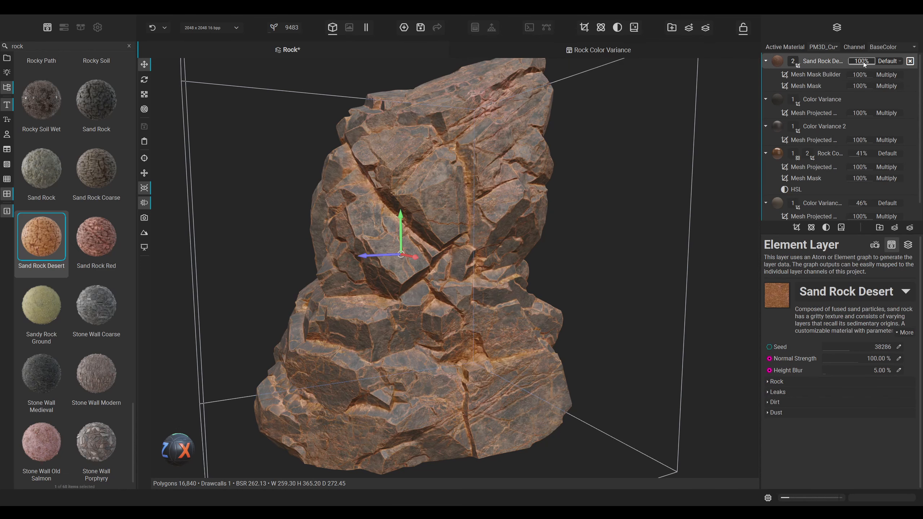
{"action": "left_click_drag", "start_coordinate": [867, 61], "coordinate": [858, 61]}
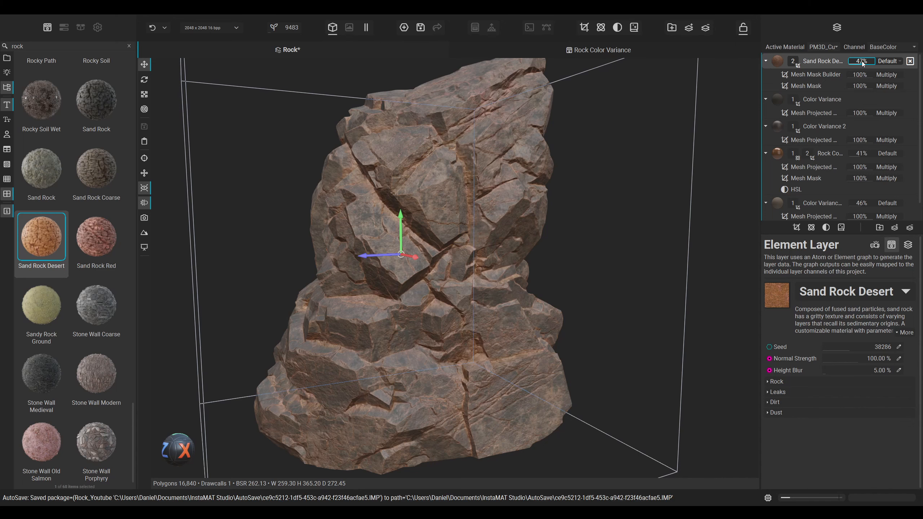
{"action": "left_click_drag", "start_coordinate": [860, 61], "coordinate": [861, 61]}
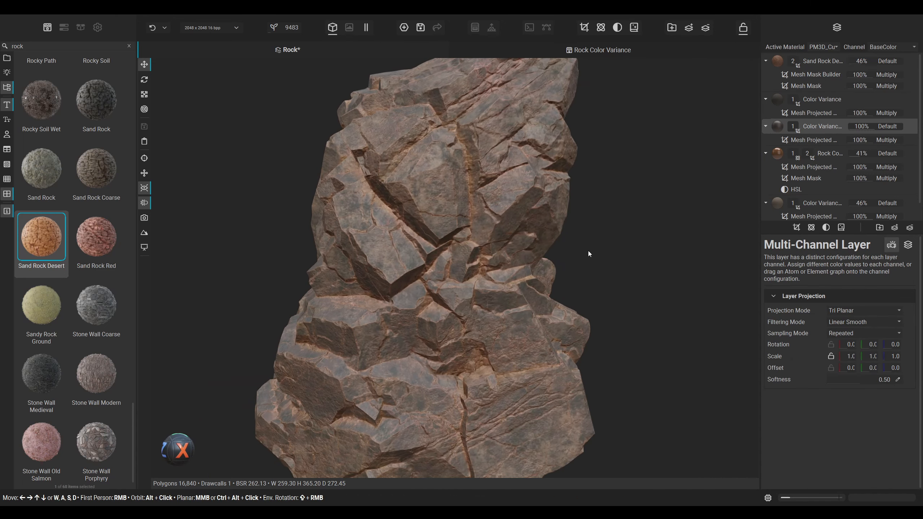
{"action": "middle_click_drag", "start_coordinate": [597, 250], "coordinate": [599, 267]}
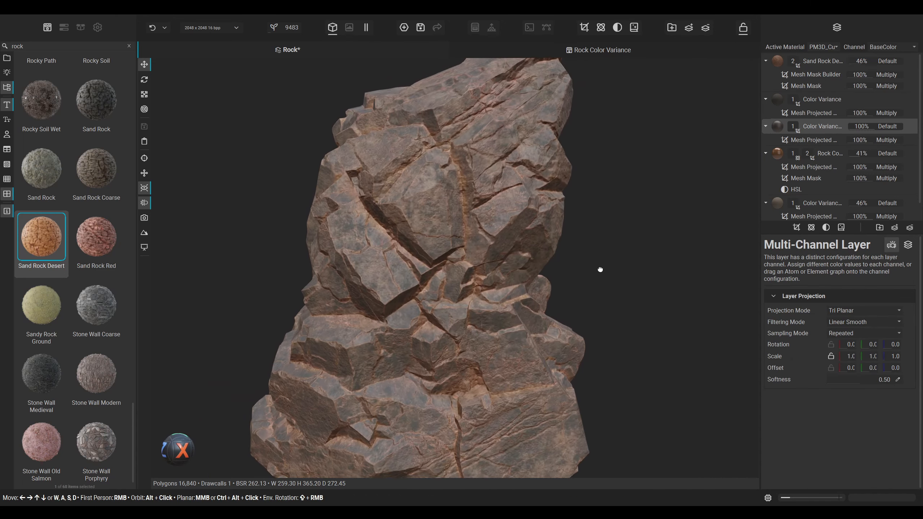
{"action": "left_click_drag", "start_coordinate": [599, 266], "coordinate": [614, 249], "text": "alt"}
{"action": "left_click_drag", "start_coordinate": [578, 299], "coordinate": [533, 291], "text": "alt"}
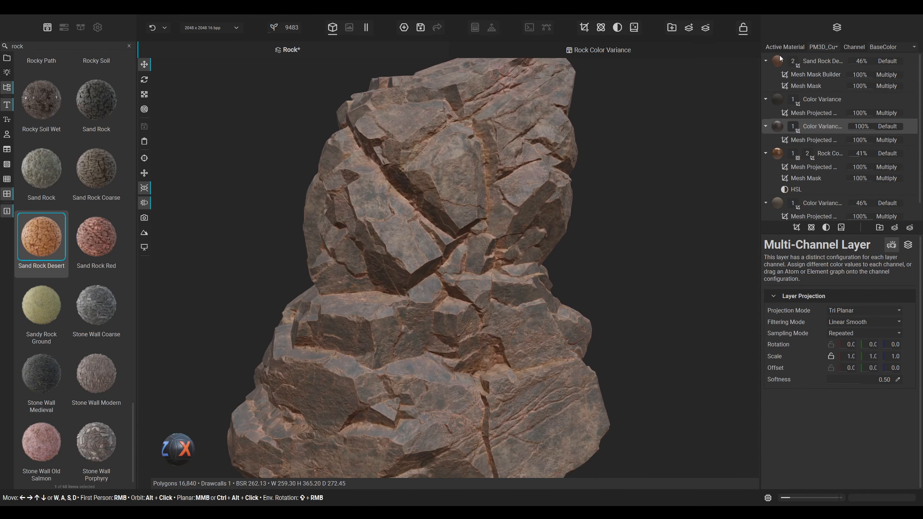
Step: Add a Multi-Channel Layer above the Sand Rock Desert layer
{"action": "left_click", "coordinate": [823, 61]}
{"action": "left_click", "coordinate": [896, 228]}
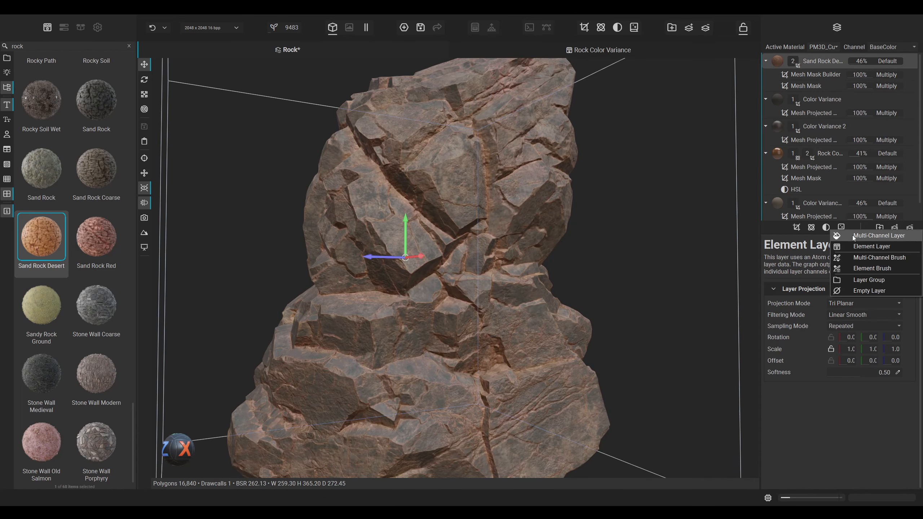
{"action": "left_click", "coordinate": [875, 238]}
Step: Give the new Multi-Channel Layer a muted green Base Color and set its Height to 22%
{"action": "left_click", "coordinate": [908, 245]}
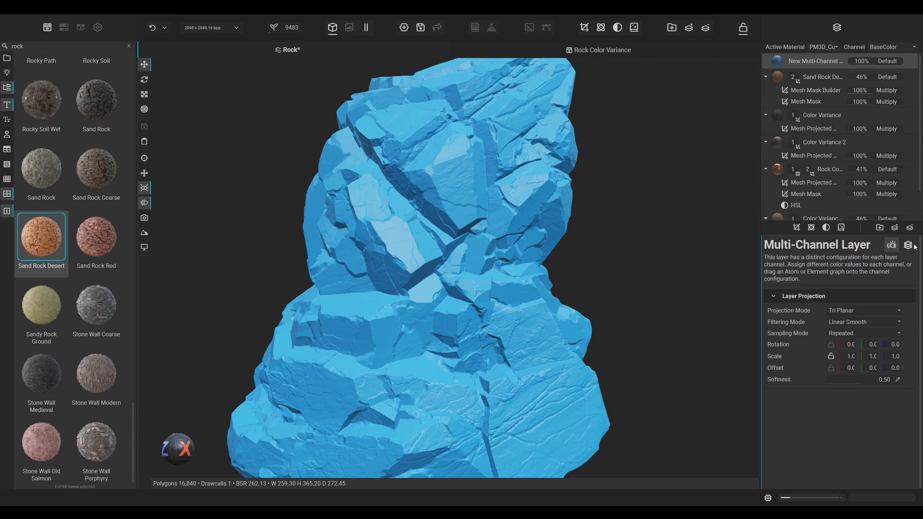
{"action": "left_click", "coordinate": [908, 312]}
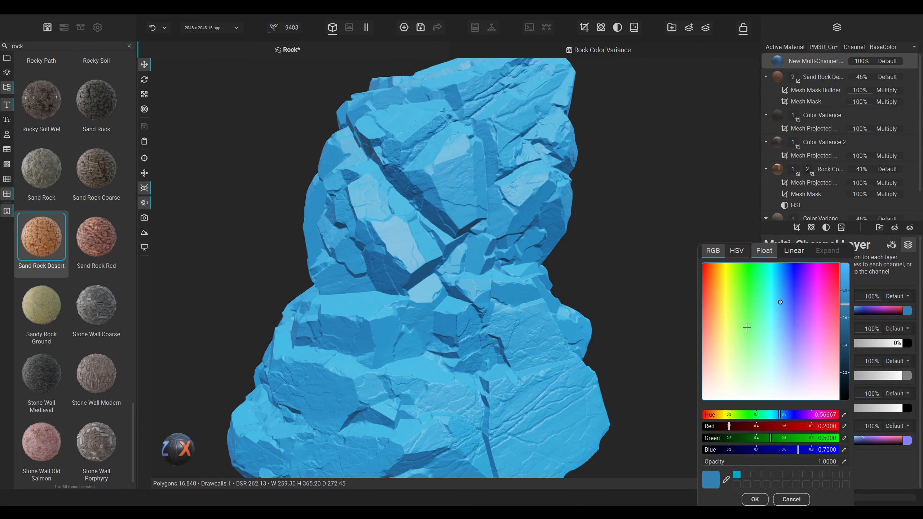
{"action": "left_click_drag", "start_coordinate": [739, 353], "coordinate": [739, 361]}
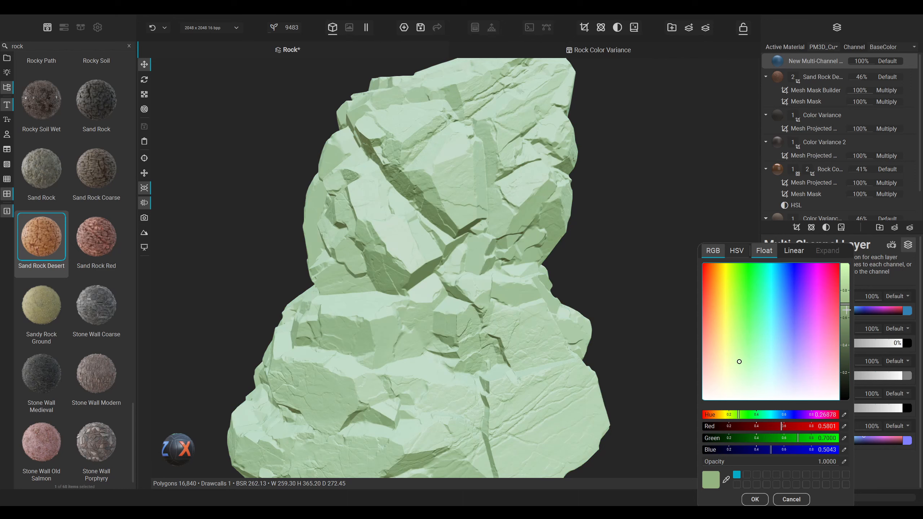
{"action": "left_click_drag", "start_coordinate": [845, 304], "coordinate": [842, 322]}
{"action": "left_click", "coordinate": [754, 499]}
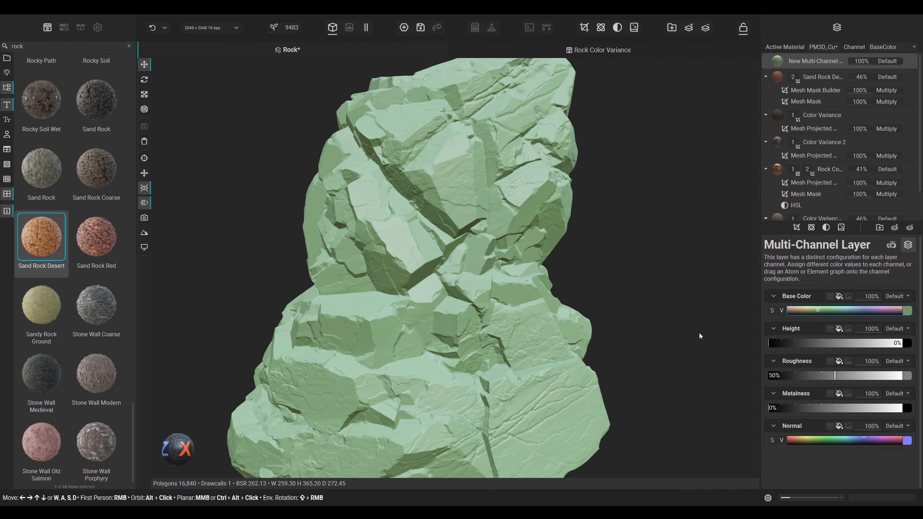
{"action": "left_click", "coordinate": [777, 344]}
{"action": "left_click_drag", "start_coordinate": [777, 343], "coordinate": [797, 342]}
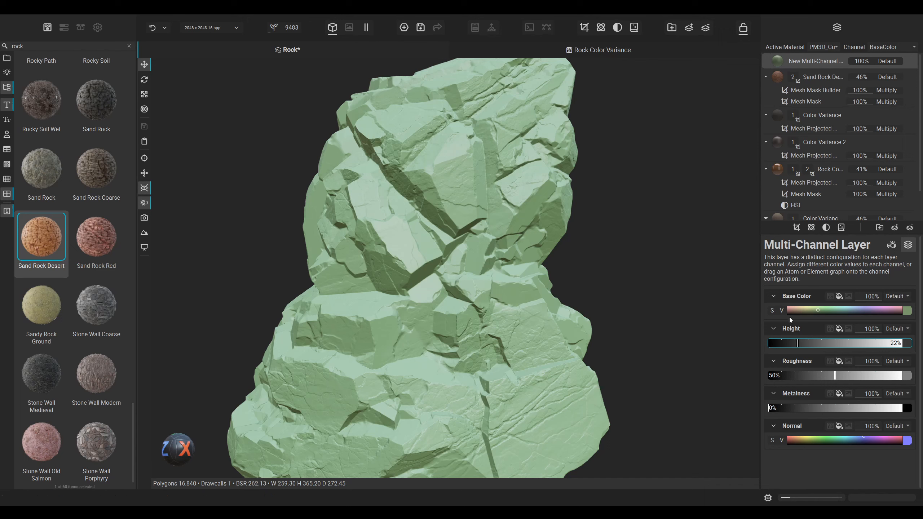
Step: Add a Mesh Projected Mask to the green layer and use the Spots 4 grunge as its image
{"action": "left_click", "coordinate": [800, 228]}
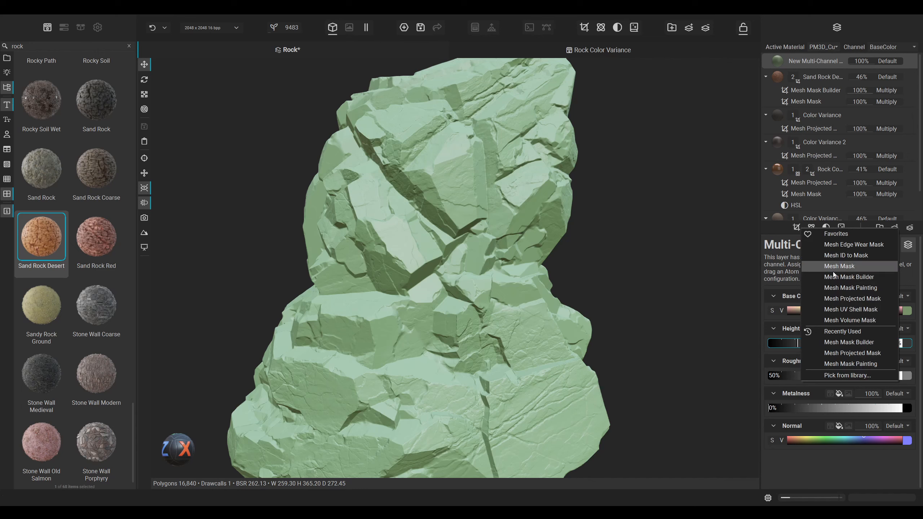
{"action": "left_click", "coordinate": [852, 299]}
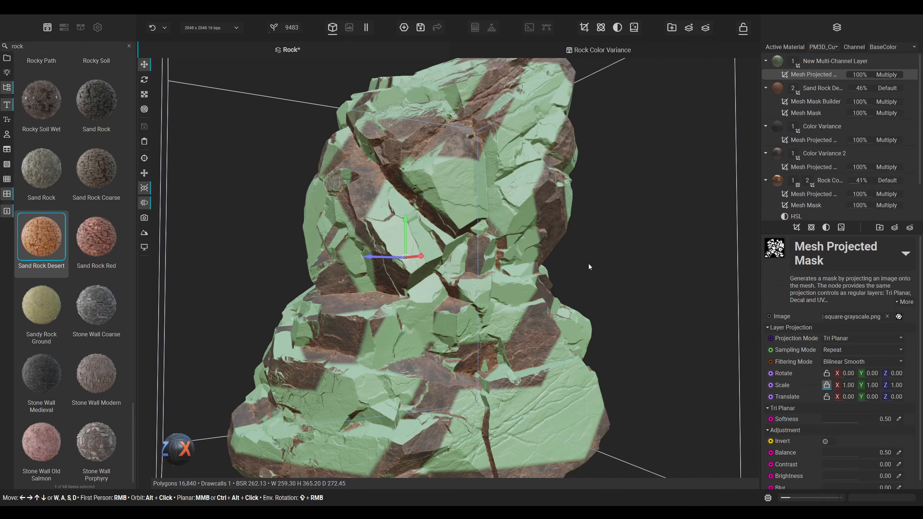
{"action": "left_click", "coordinate": [851, 316]}
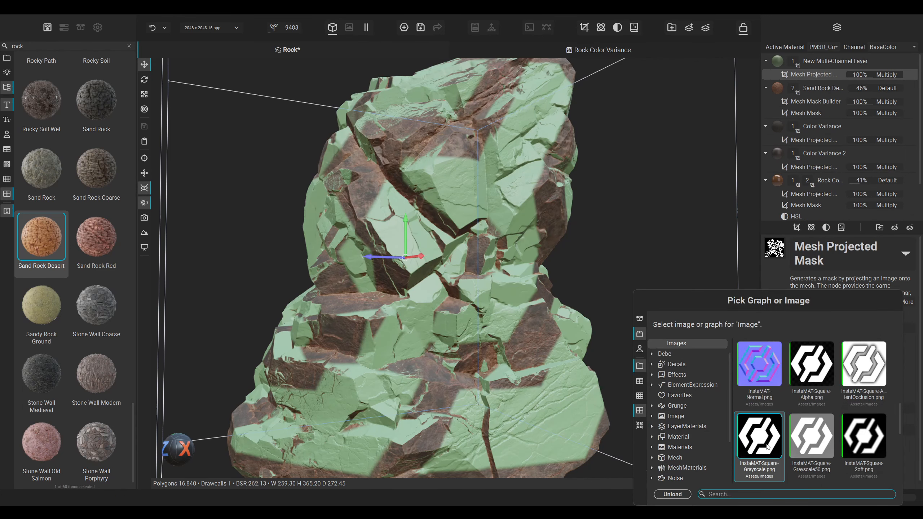
{"action": "type", "text": "spo"}
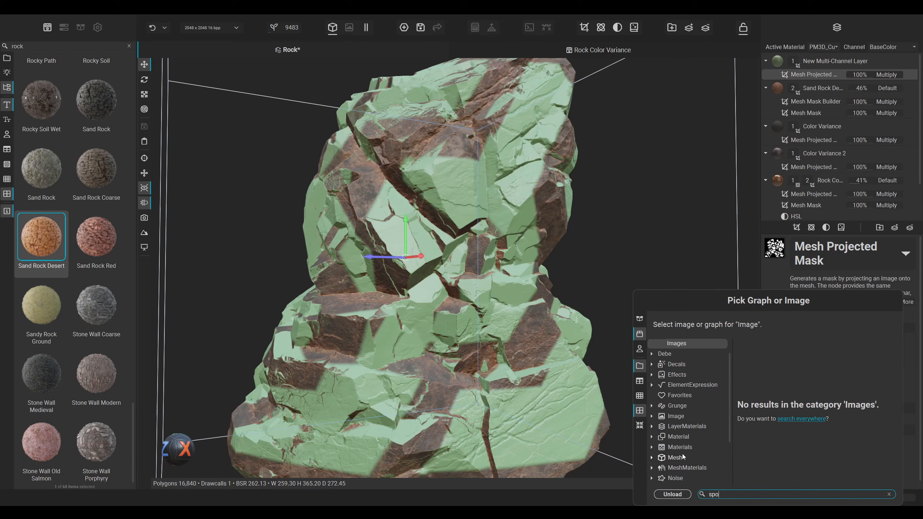
{"action": "scroll", "coordinate": [683, 455], "scroll_direction": "down", "scroll_amount": 2}
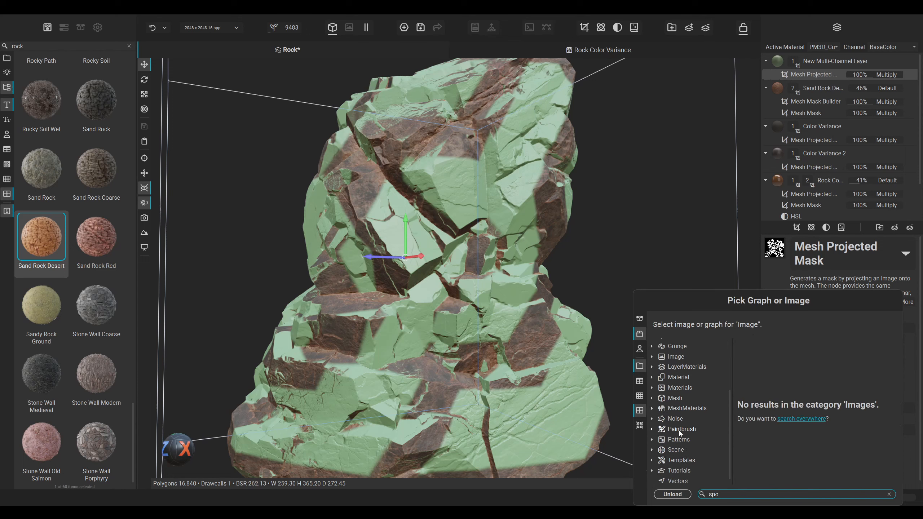
{"action": "left_click", "coordinate": [681, 417]}
{"action": "scroll", "coordinate": [681, 417], "scroll_direction": "up", "scroll_amount": 2}
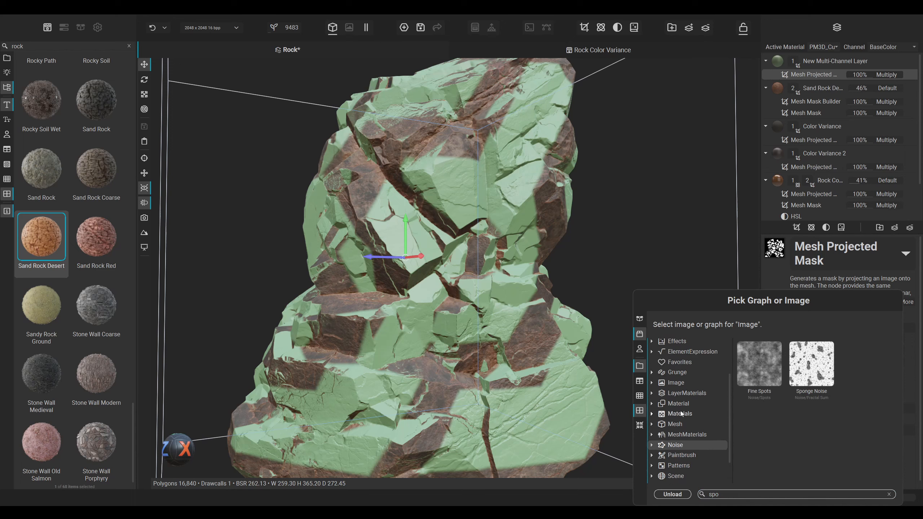
{"action": "left_click", "coordinate": [682, 372]}
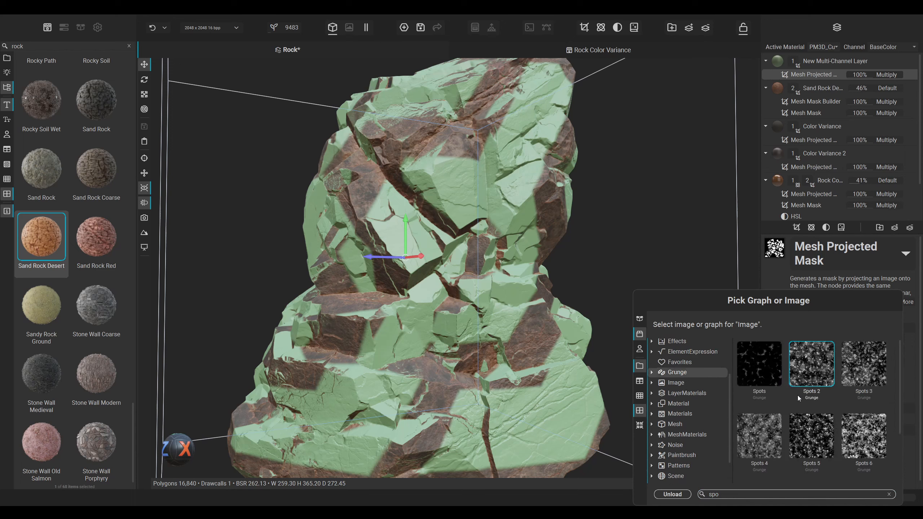
{"action": "left_click", "coordinate": [768, 446]}
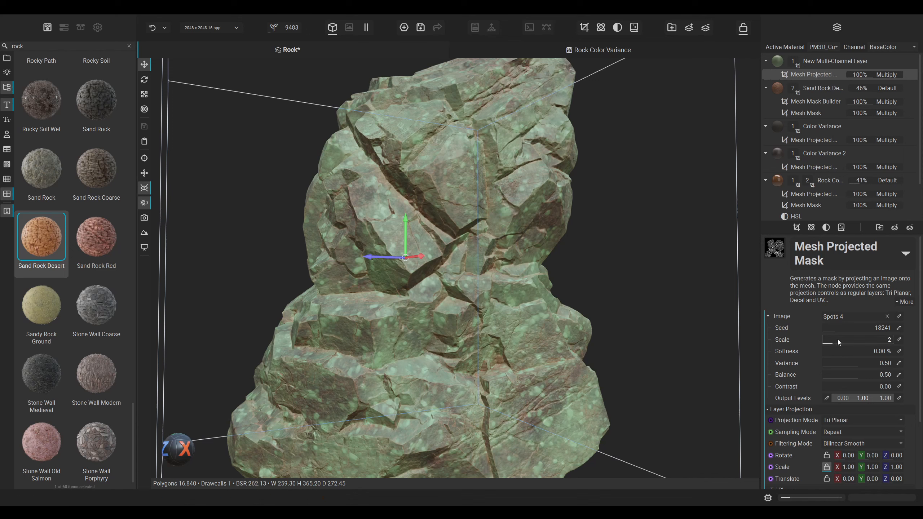
Step: Tune the green layer's Spots 4 mask to Scale 4, Softness 32.50%, Balance 0.77 and Contrast 1.00
{"action": "left_click_drag", "start_coordinate": [838, 340], "coordinate": [841, 342]}
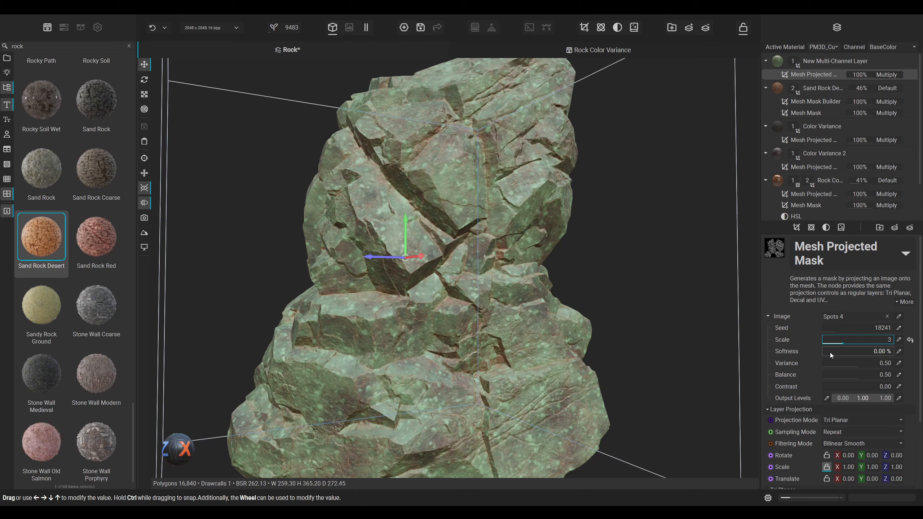
{"action": "mouse_move", "coordinate": [830, 352]}
{"action": "left_mouse_down"}
{"action": "mouse_move", "coordinate": [854, 347]}
{"action": "mouse_move", "coordinate": [832, 349]}
{"action": "mouse_move", "coordinate": [845, 347]}
{"action": "left_mouse_up"}
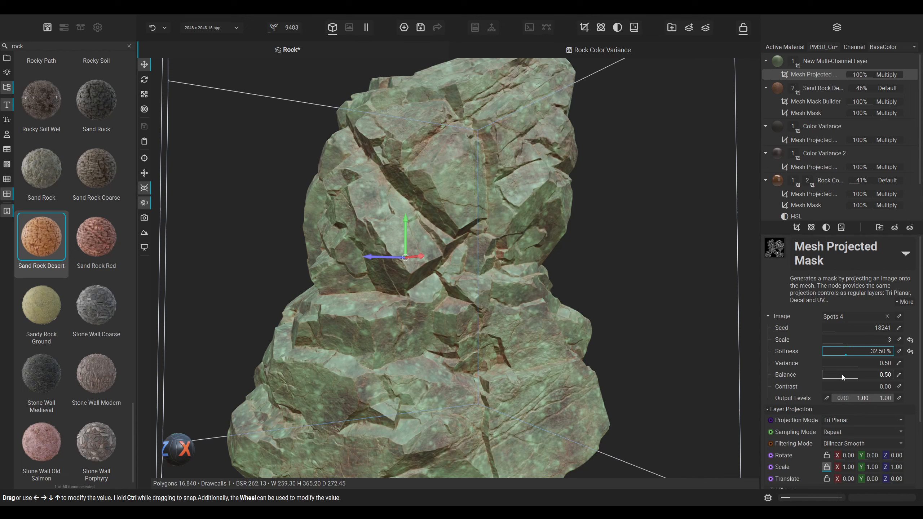
{"action": "left_click_drag", "start_coordinate": [857, 379], "coordinate": [890, 380]}
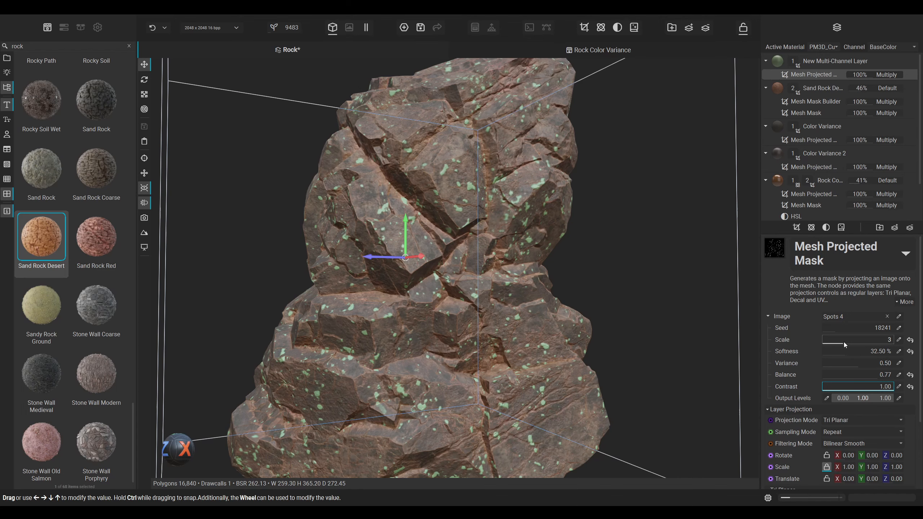
{"action": "left_click_drag", "start_coordinate": [844, 342], "coordinate": [849, 344]}
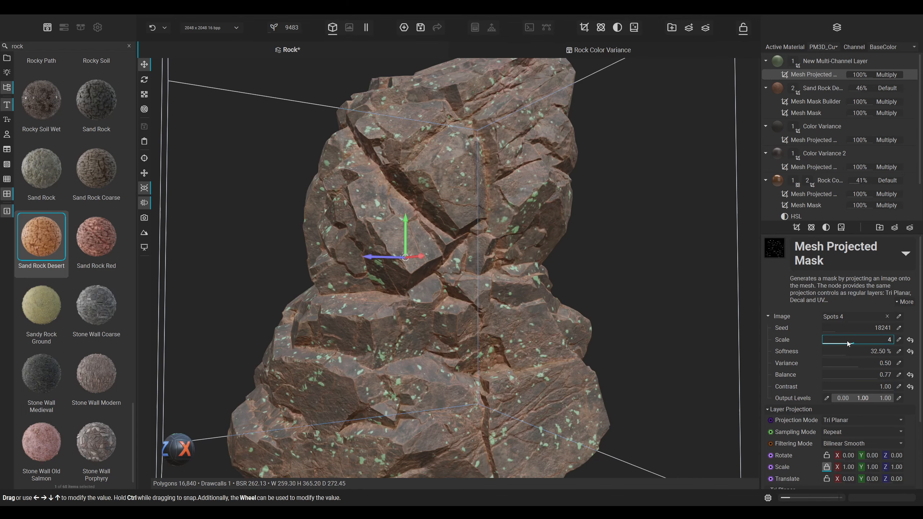
{"action": "mouse_move", "coordinate": [178, 450]}
{"action": "left_mouse_down"}
{"action": "mouse_move", "coordinate": [225, 449]}
{"action": "mouse_move", "coordinate": [173, 455]}
{"action": "left_mouse_up"}
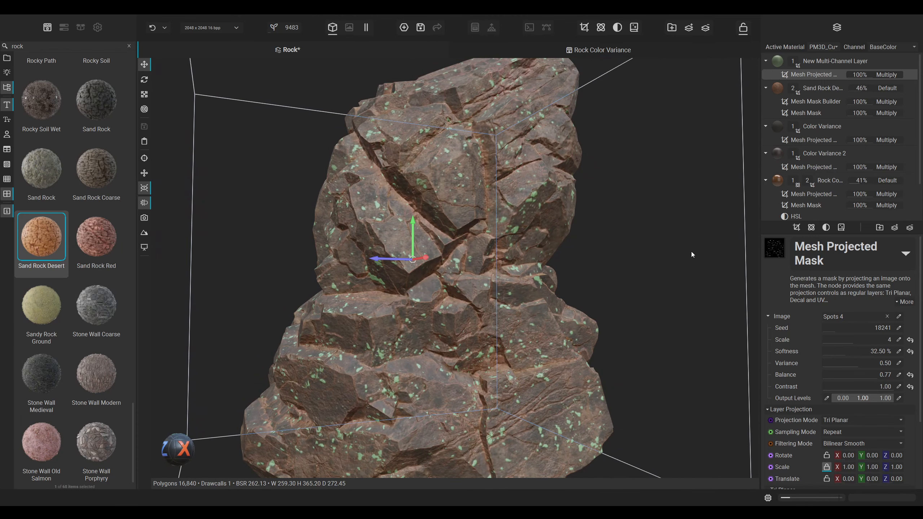
Step: Add a second Mesh Projected Mask to the green layer and use the Fractal Sum noise as its image
{"action": "left_click", "coordinate": [796, 228]}
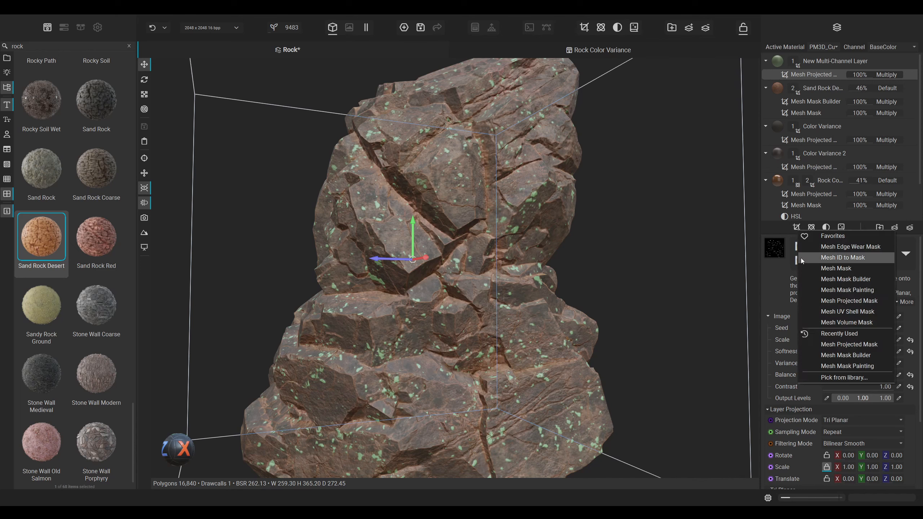
{"action": "left_click", "coordinate": [842, 301]}
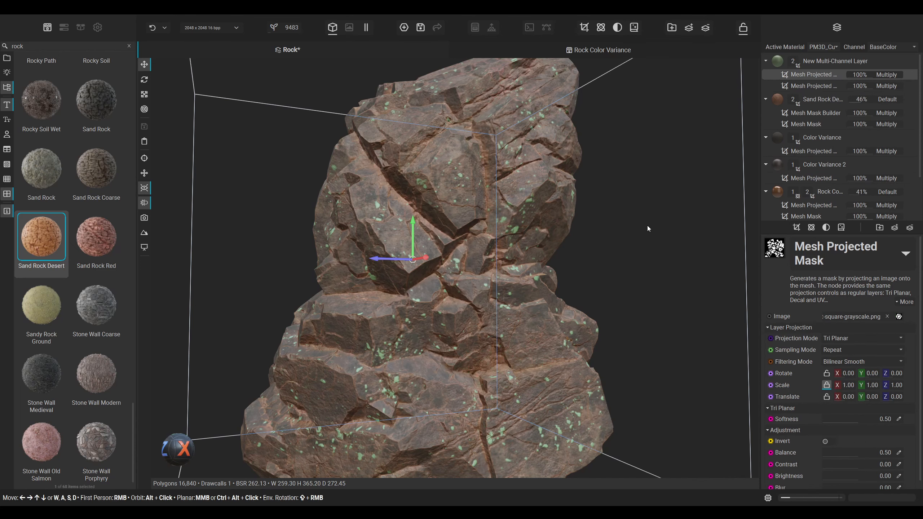
{"action": "left_click", "coordinate": [899, 316]}
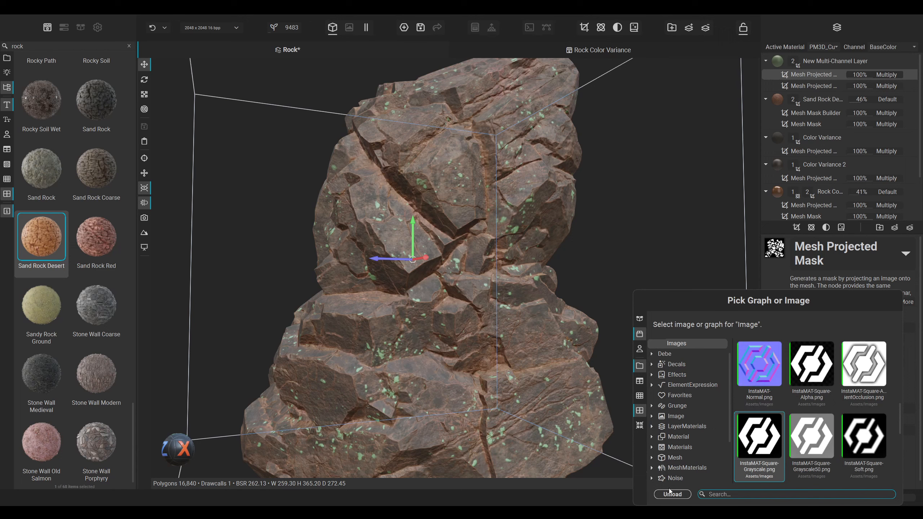
{"action": "type", "text": "frac"}
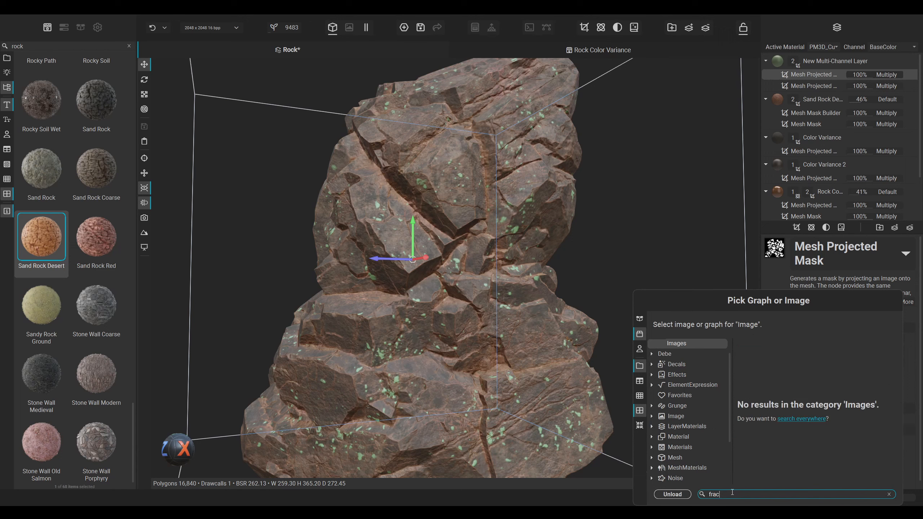
{"action": "left_click", "coordinate": [677, 478]}
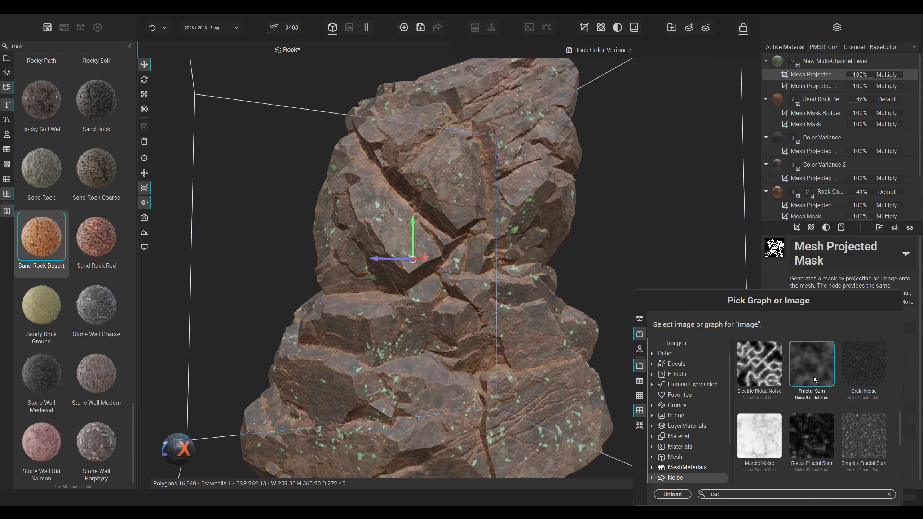
{"action": "double_click", "coordinate": [813, 377]}
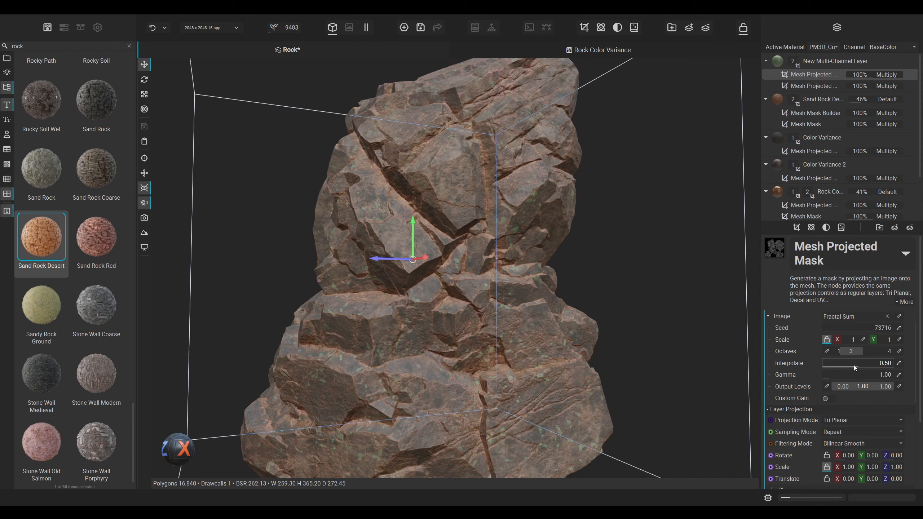
Step: Set the Fractal Sum mask's Interpolate to 0.44 and Gamma to 0.69, and enable Custom Gain with Frequency Gain 0.46
{"action": "left_click_drag", "start_coordinate": [855, 368], "coordinate": [829, 376]}
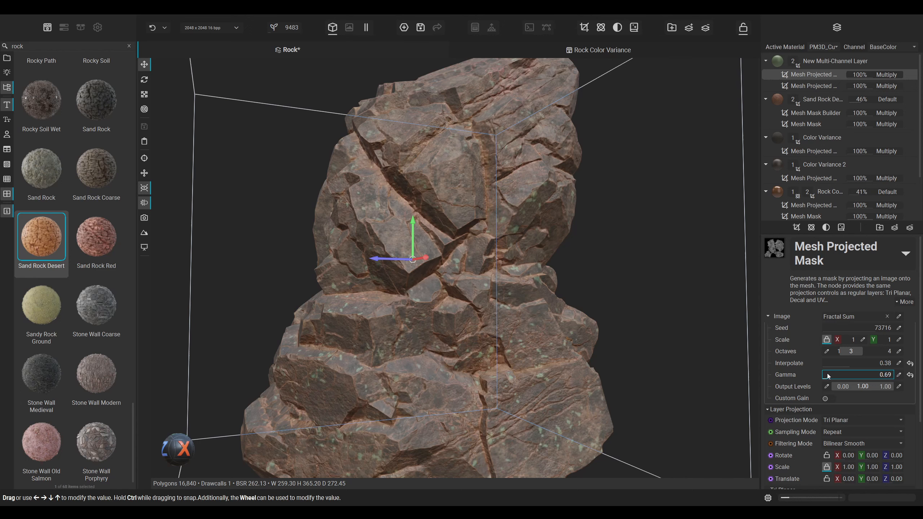
{"action": "left_click", "coordinate": [828, 399]}
{"action": "left_click_drag", "start_coordinate": [879, 413], "coordinate": [857, 404]}
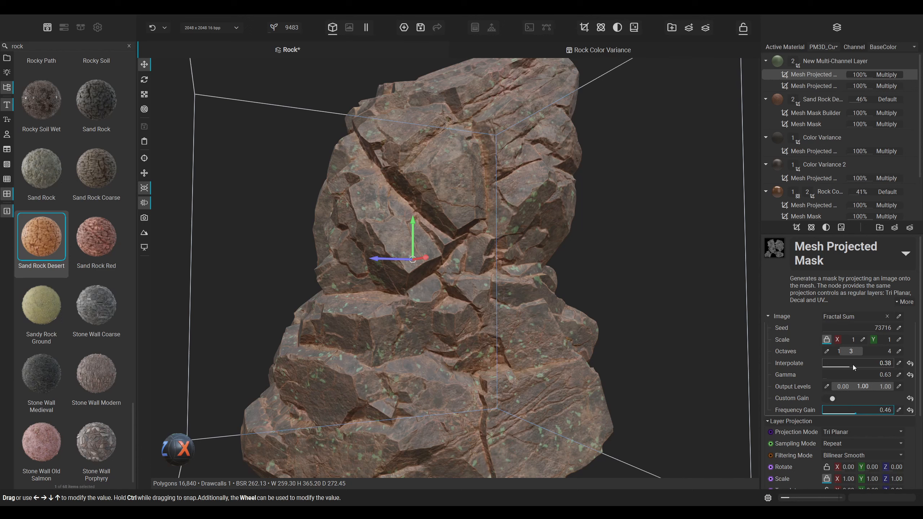
{"action": "left_click_drag", "start_coordinate": [852, 365], "coordinate": [827, 375]}
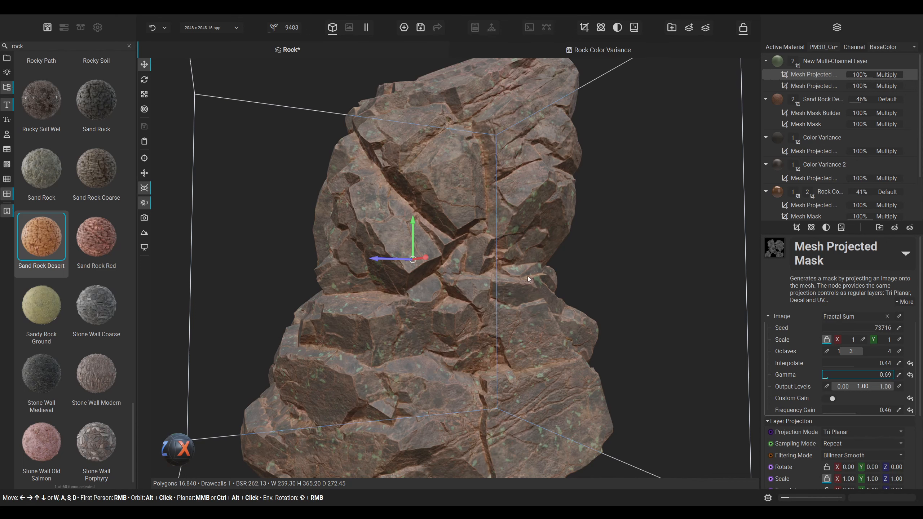
{"action": "left_click_drag", "start_coordinate": [522, 256], "coordinate": [473, 254], "text": "alt"}
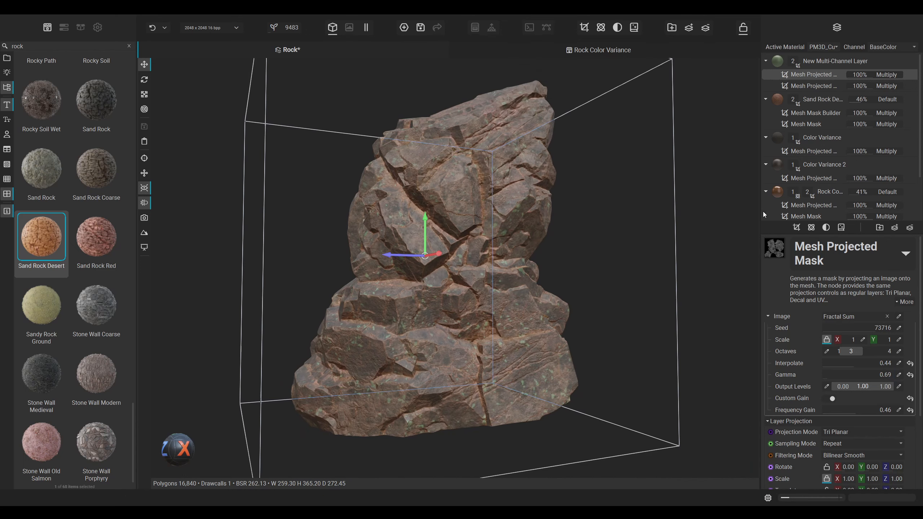
Step: Set the green layer's Roughness to 100% while previewing the Roughness channel, and return to the full material view
{"action": "left_click", "coordinate": [808, 153]}
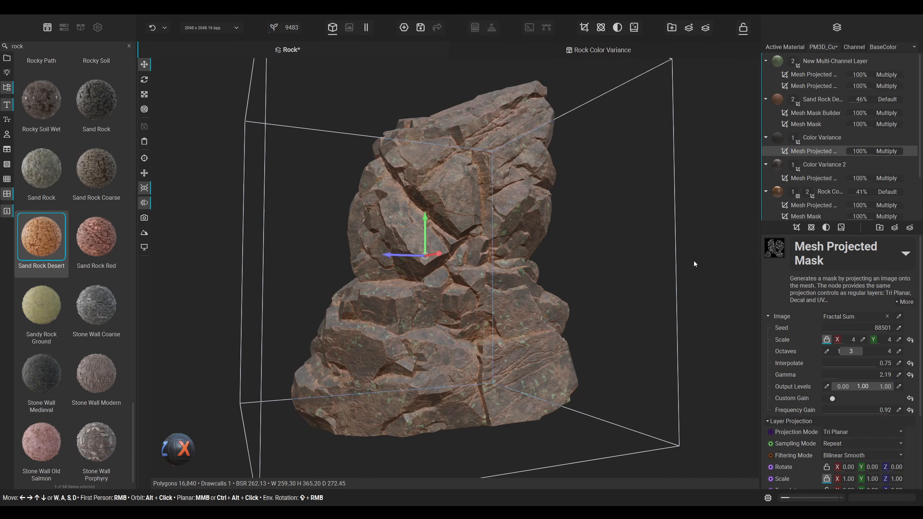
{"action": "left_click", "coordinate": [816, 167]}
{"action": "left_click_drag", "start_coordinate": [624, 301], "coordinate": [596, 296], "text": "alt"}
{"action": "key", "text": "c"}
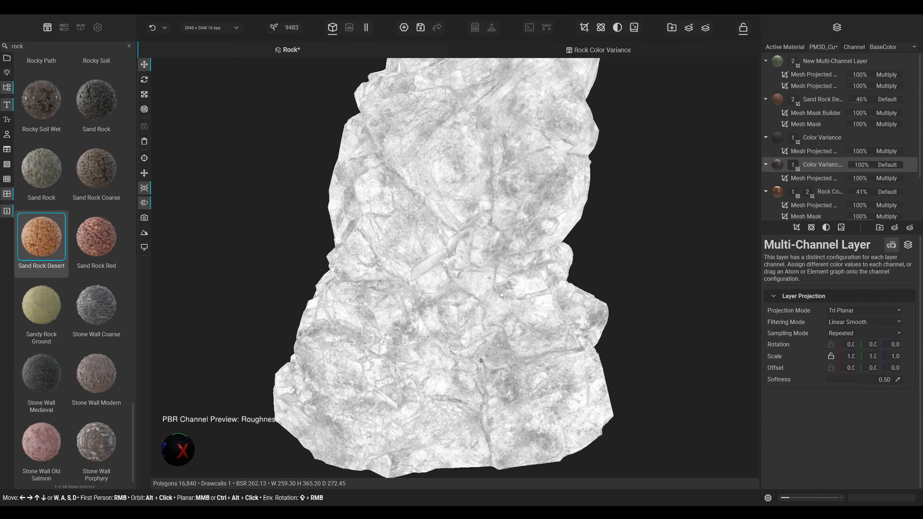
{"action": "left_click_drag", "start_coordinate": [513, 295], "coordinate": [483, 291], "text": "alt"}
{"action": "left_click", "coordinate": [818, 61]}
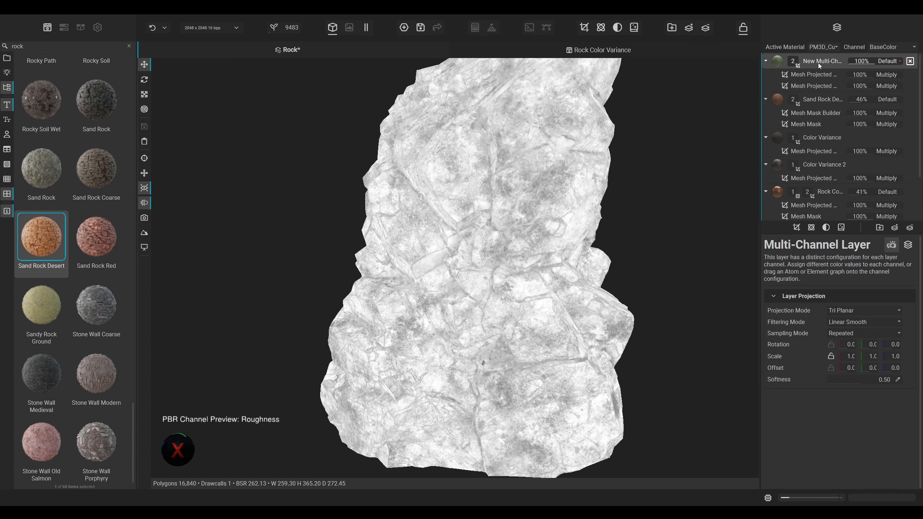
{"action": "left_click", "coordinate": [909, 246]}
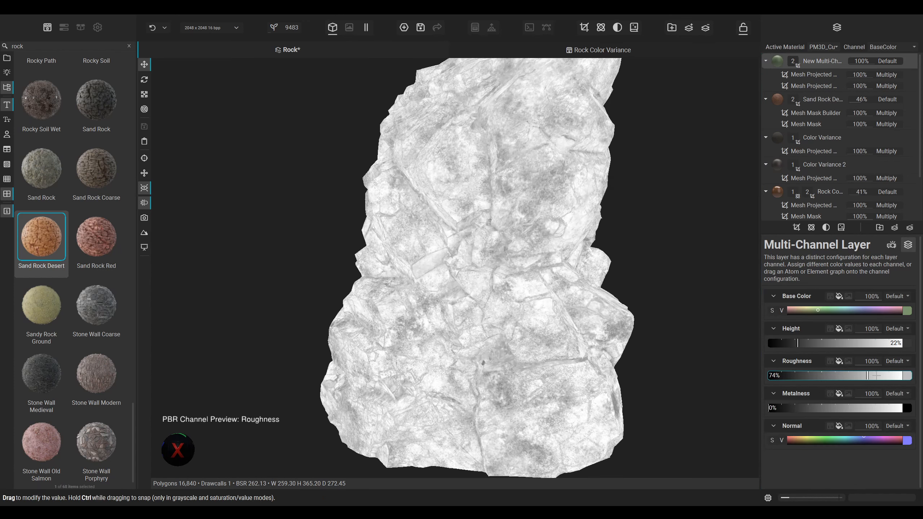
{"action": "left_click_drag", "start_coordinate": [878, 377], "coordinate": [908, 378]}
{"action": "scroll", "coordinate": [524, 393], "scroll_direction": "up", "scroll_amount": 4}
{"action": "right_click_drag", "start_coordinate": [524, 393], "coordinate": [553, 382]}
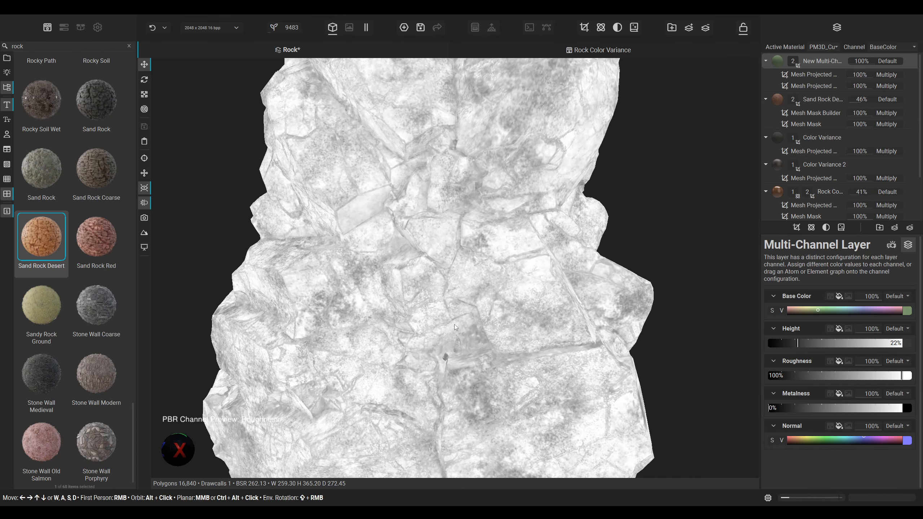
{"action": "key", "text": "m"}
Step: Raise the green layer's Height to 43% and check the spots close up and across the whole rock
{"action": "scroll", "coordinate": [459, 329], "scroll_direction": "up", "scroll_amount": 4}
{"action": "left_click_drag", "start_coordinate": [458, 329], "coordinate": [521, 312], "text": "alt"}
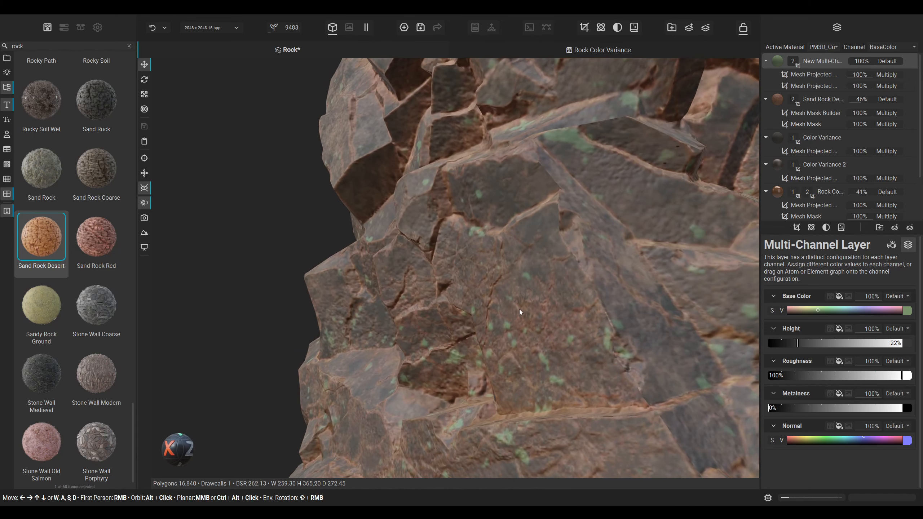
{"action": "left_click_drag", "start_coordinate": [799, 343], "coordinate": [822, 344]}
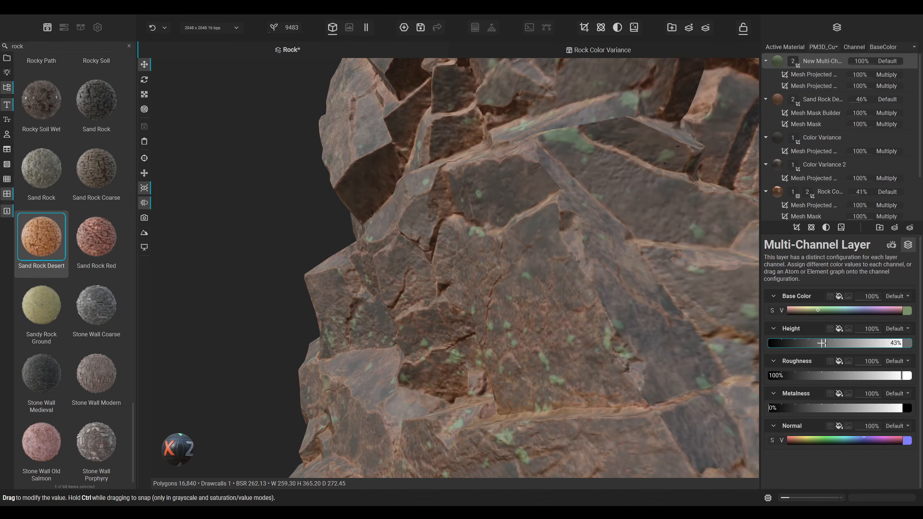
{"action": "scroll", "coordinate": [515, 322], "scroll_direction": "down", "scroll_amount": 5}
{"action": "right_click_drag", "start_coordinate": [515, 322], "coordinate": [430, 273]}
{"action": "scroll", "coordinate": [472, 308], "scroll_direction": "down", "scroll_amount": 5}
{"action": "scroll", "coordinate": [469, 275], "scroll_direction": "up", "scroll_amount": 5}
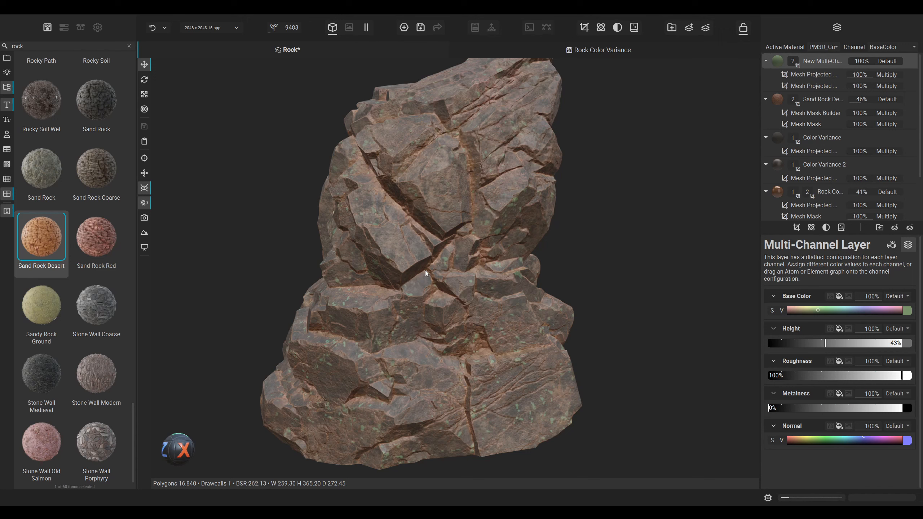
Step: Add a Multi-Channel Layer above the green layer and use the rock's baked curvature image as its Base Color
{"action": "left_click", "coordinate": [895, 227]}
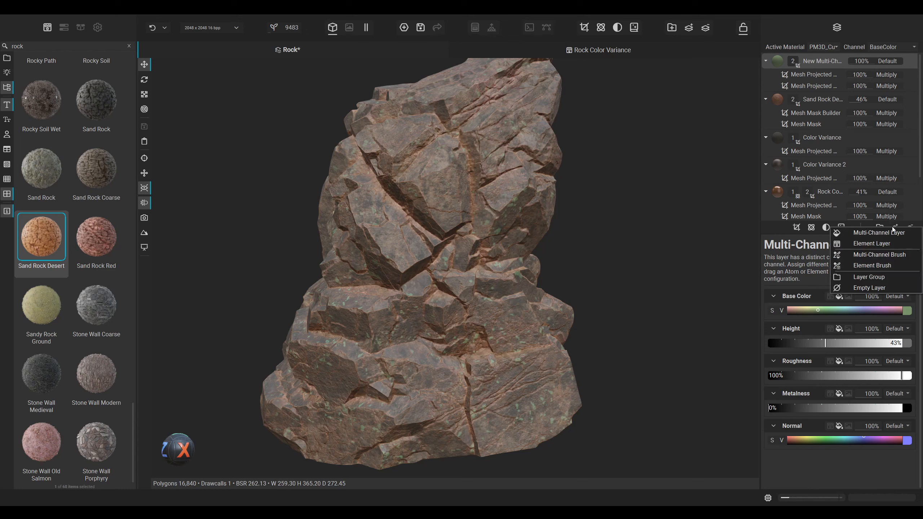
{"action": "left_click", "coordinate": [887, 235]}
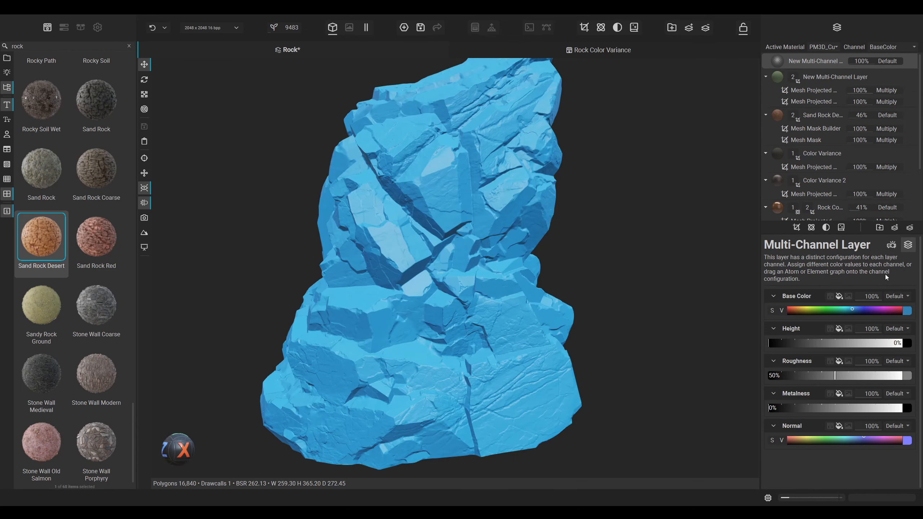
{"action": "left_click", "coordinate": [849, 296]}
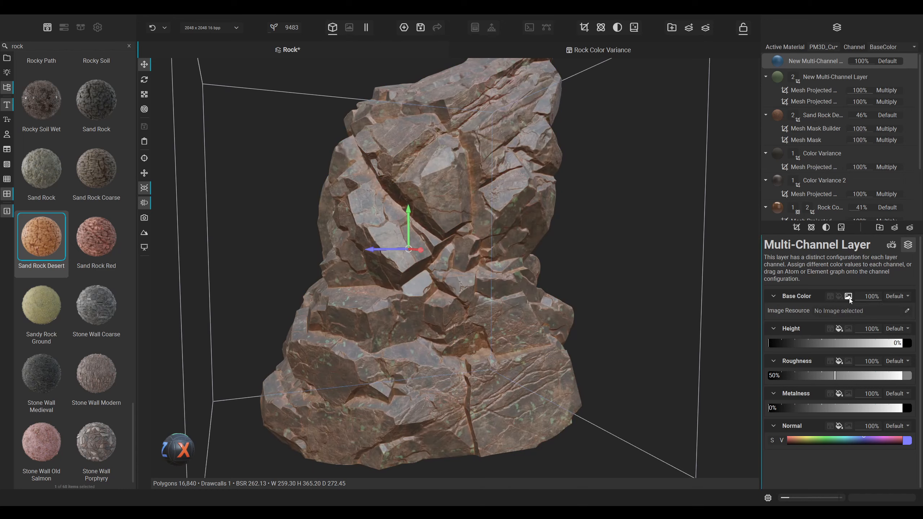
{"action": "left_click", "coordinate": [907, 310]}
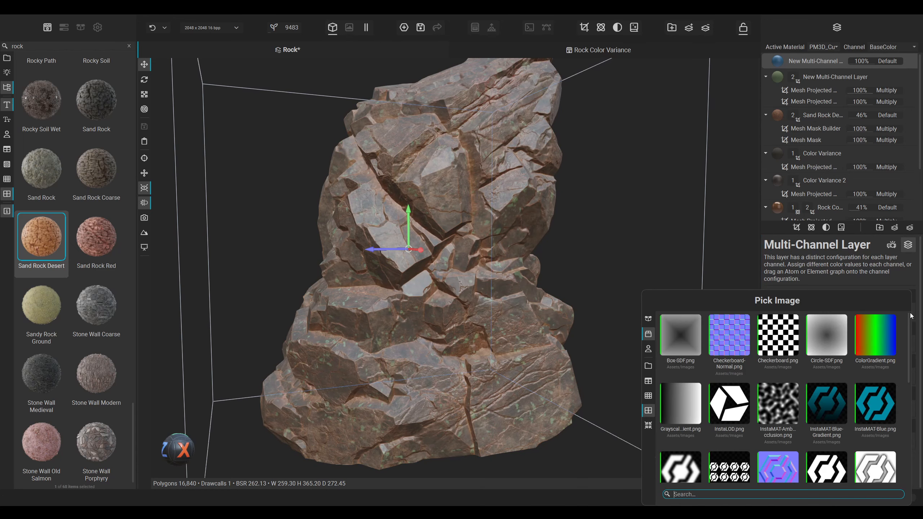
{"action": "left_click", "coordinate": [650, 320]}
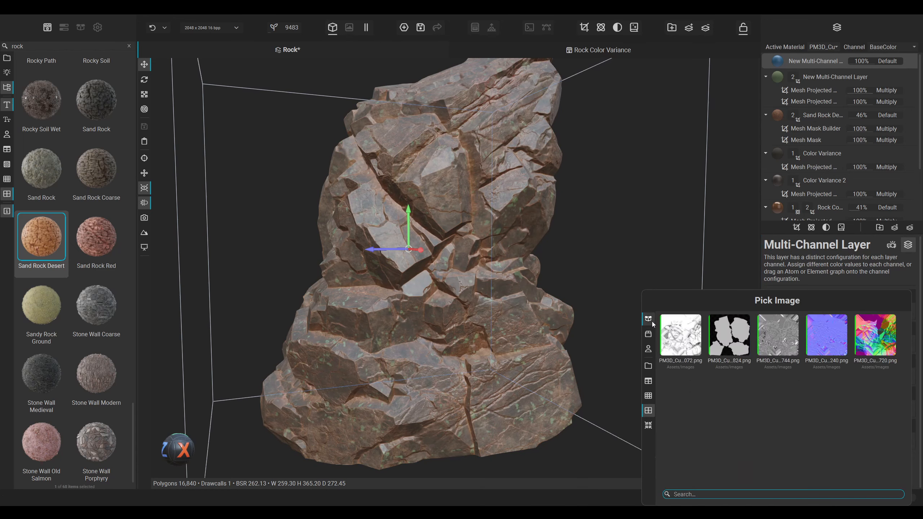
{"action": "left_click", "coordinate": [780, 342]}
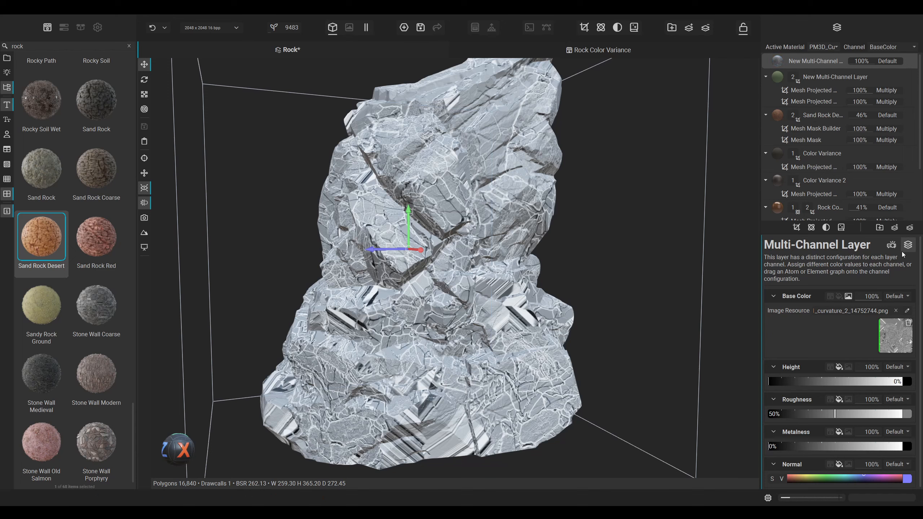
Step: Set the curvature layer's Projection Mode to UV
{"action": "left_click", "coordinate": [892, 246]}
{"action": "left_click", "coordinate": [873, 312]}
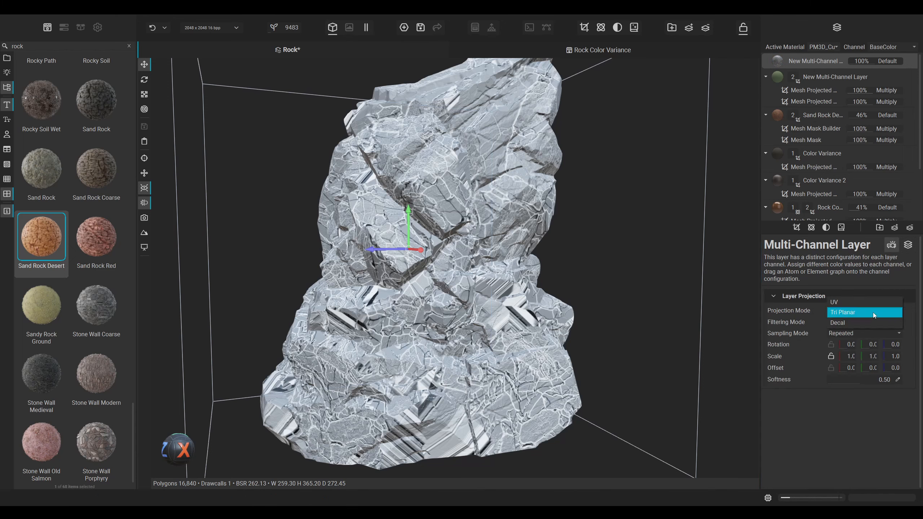
{"action": "left_click", "coordinate": [863, 306]}
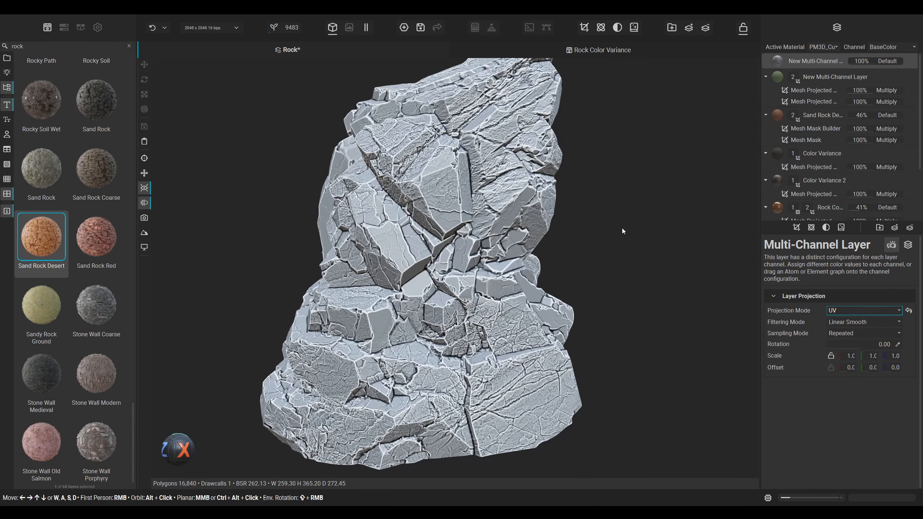
Step: Set the curvature layer's blend mode to Overlay and lower its opacity to 17%
{"action": "left_click", "coordinate": [886, 62]}
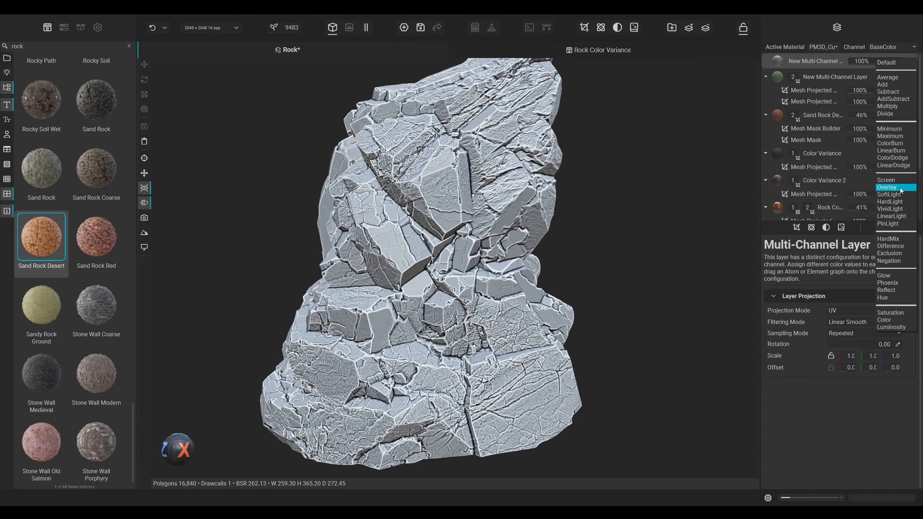
{"action": "left_click", "coordinate": [887, 186]}
{"action": "left_click_drag", "start_coordinate": [865, 62], "coordinate": [853, 63]}
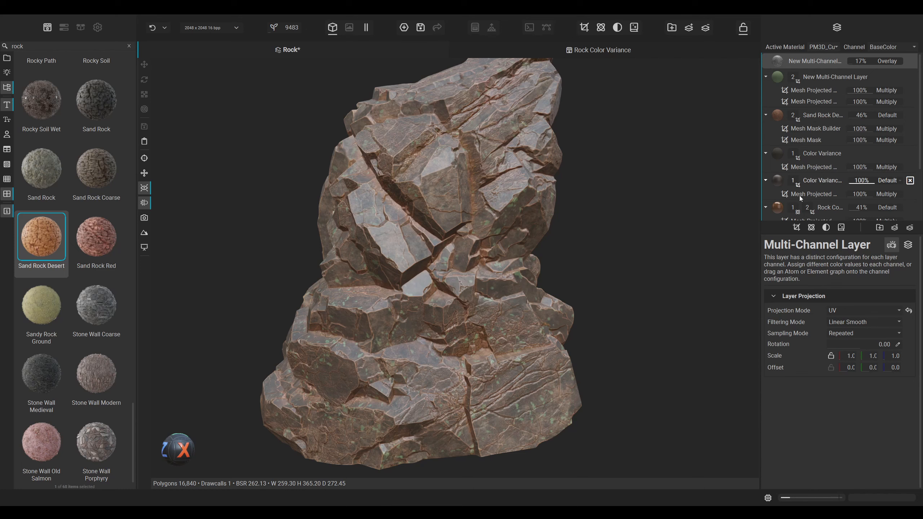
Step: Add a Mesh Projected Mask to the curvature layer and use the Clouds Heavy noise as its image
{"action": "left_click", "coordinate": [796, 227]}
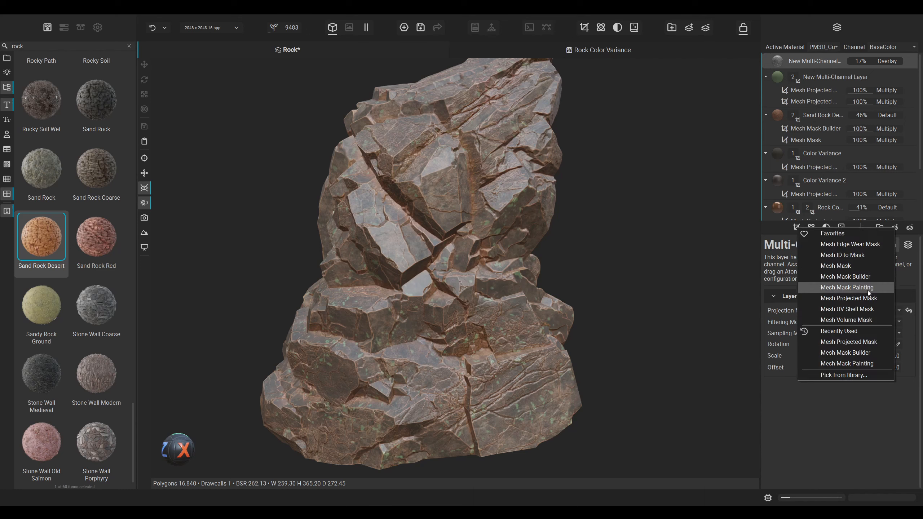
{"action": "left_click", "coordinate": [860, 298]}
{"action": "left_click", "coordinate": [853, 316]}
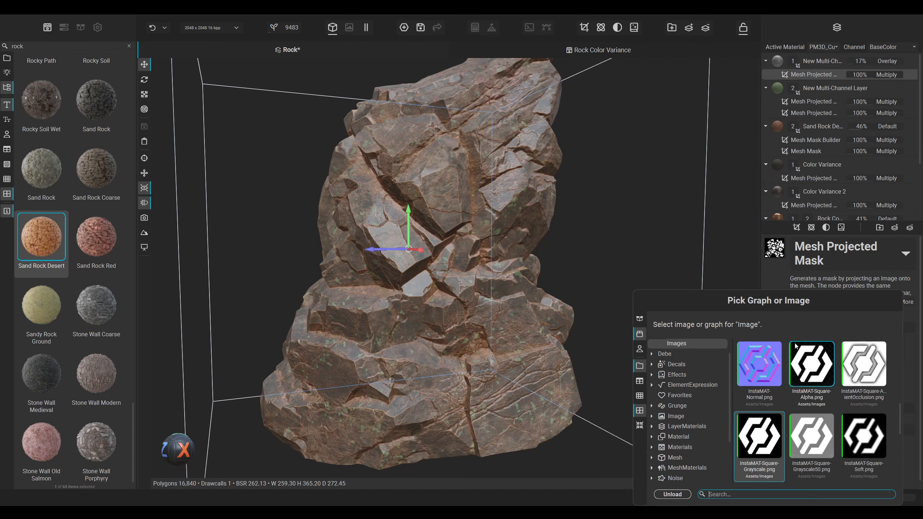
{"action": "left_click", "coordinate": [676, 478]}
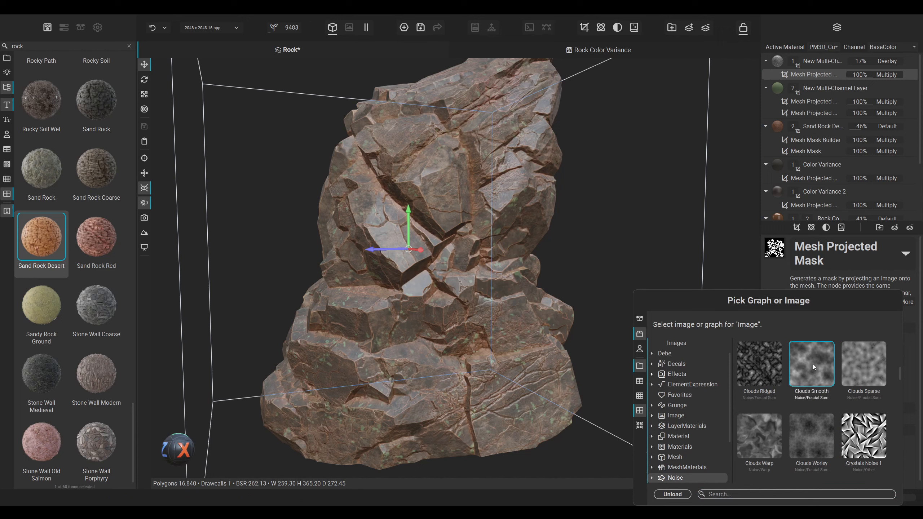
{"action": "scroll", "coordinate": [760, 371], "scroll_direction": "down", "scroll_amount": 3}
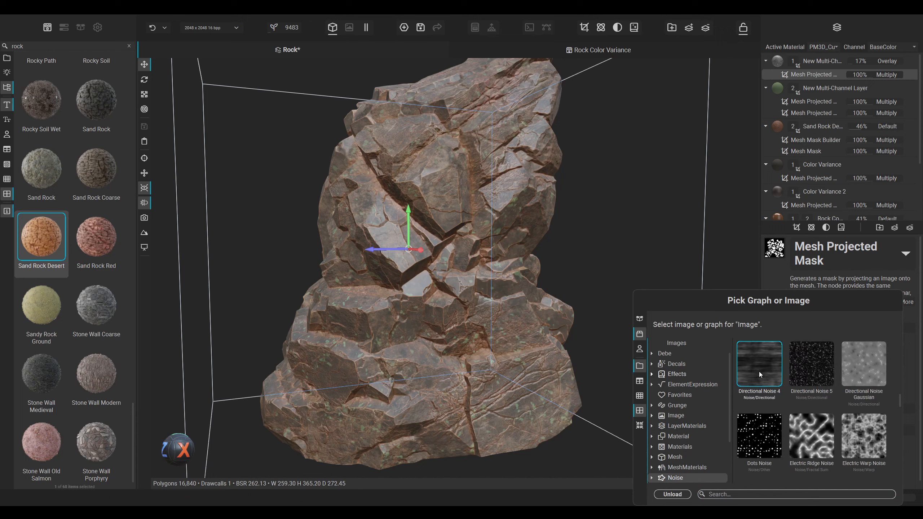
{"action": "scroll", "coordinate": [769, 377], "scroll_direction": "up", "scroll_amount": 5}
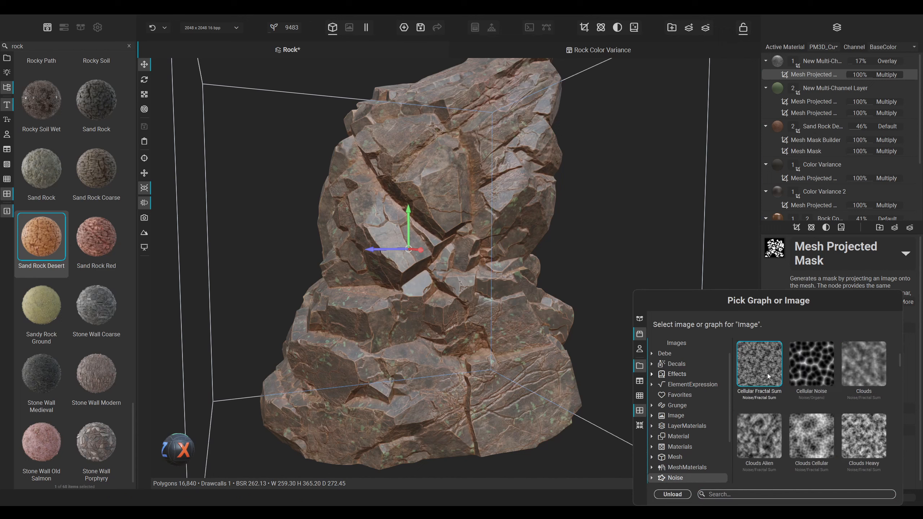
{"action": "left_click", "coordinate": [863, 431]}
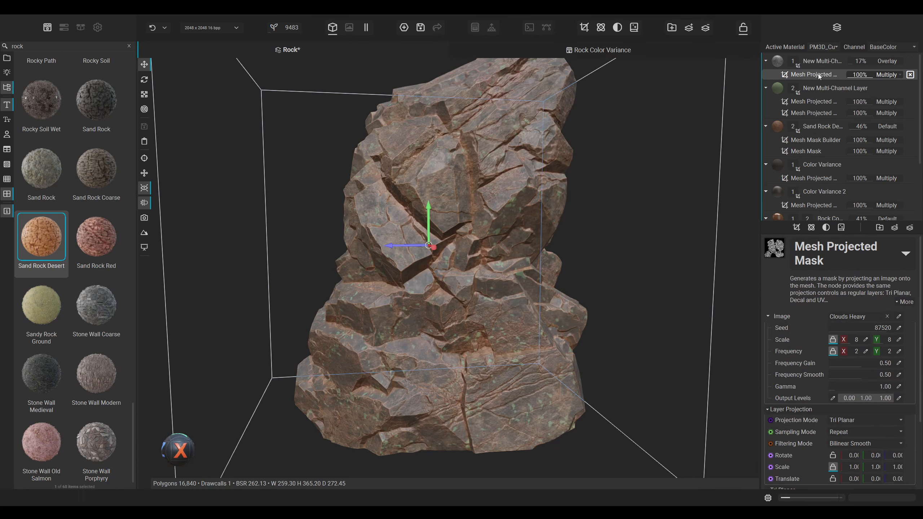
Step: Preview the curvature layer's mask in isolation and set its Balance to 0.84 and Gamma to 1.45
{"action": "left_click", "coordinate": [820, 76], "text": "alt"}
{"action": "left_click_drag", "start_coordinate": [544, 230], "coordinate": [546, 231], "text": "alt"}
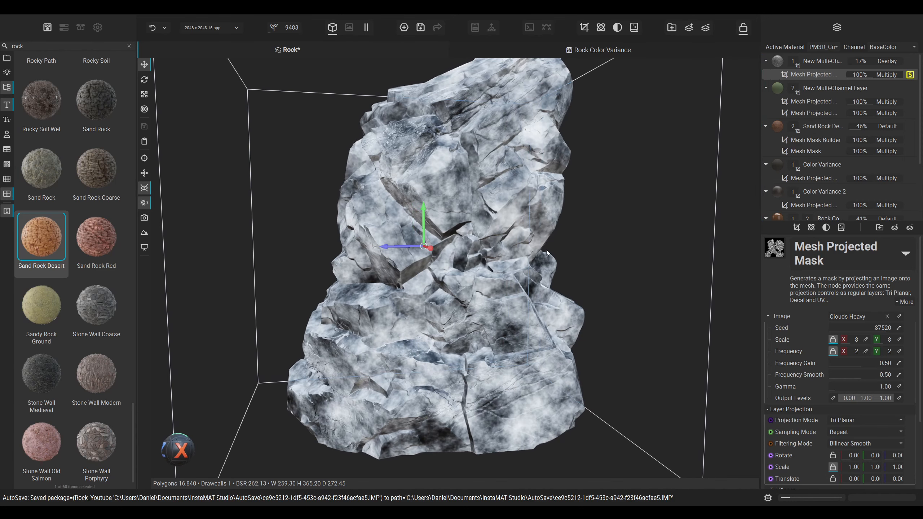
{"action": "left_click_drag", "start_coordinate": [839, 388], "coordinate": [841, 388]}
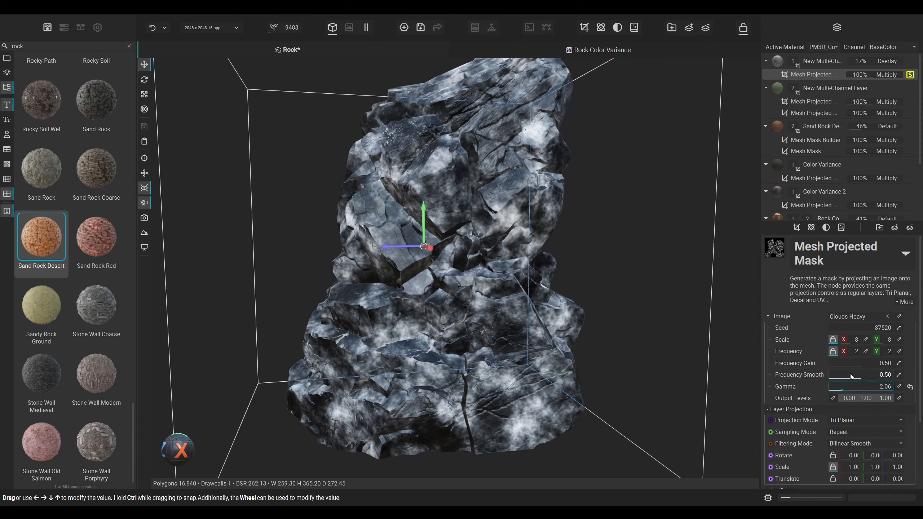
{"action": "left_click_drag", "start_coordinate": [855, 386], "coordinate": [844, 386]}
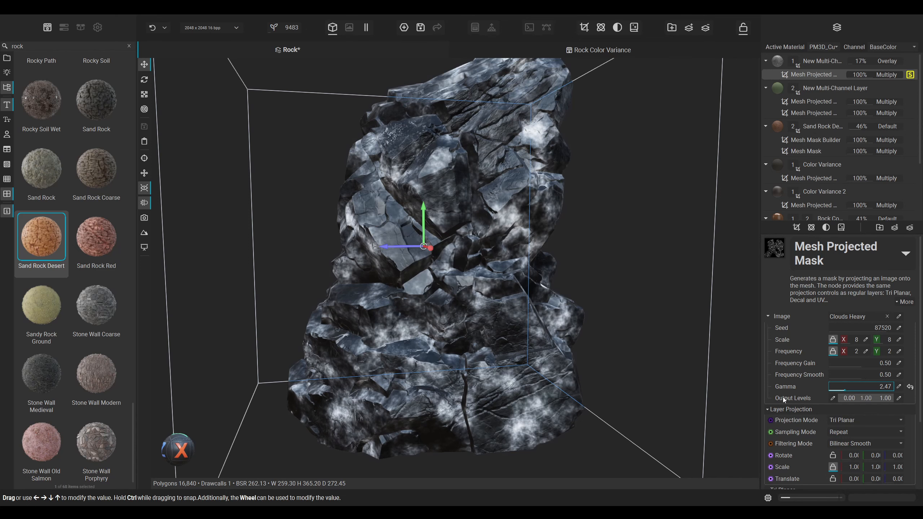
{"action": "scroll", "coordinate": [784, 397], "scroll_direction": "down", "scroll_amount": 5}
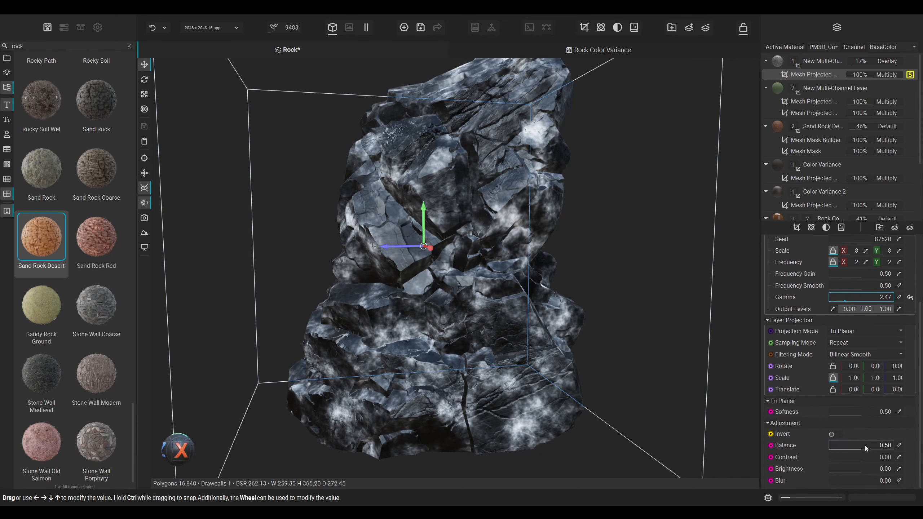
{"action": "left_click_drag", "start_coordinate": [866, 446], "coordinate": [885, 447]}
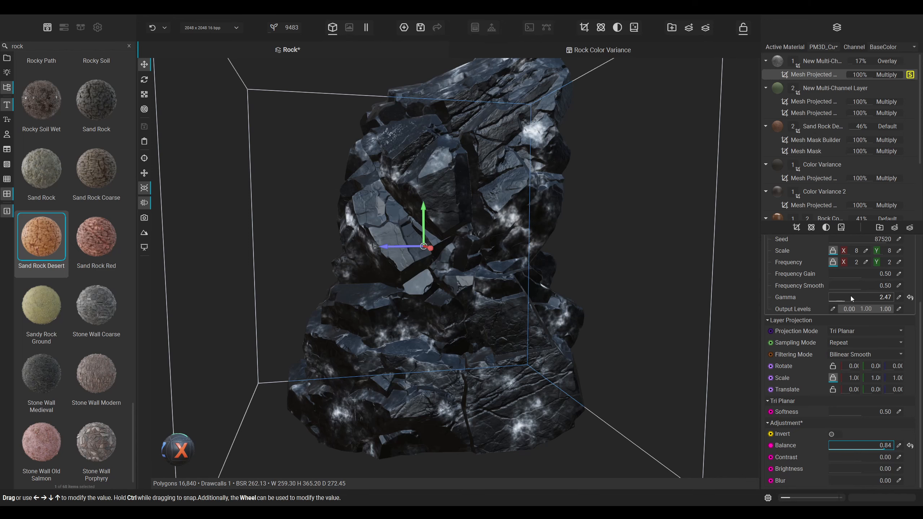
{"action": "left_click_drag", "start_coordinate": [838, 300], "coordinate": [840, 300]}
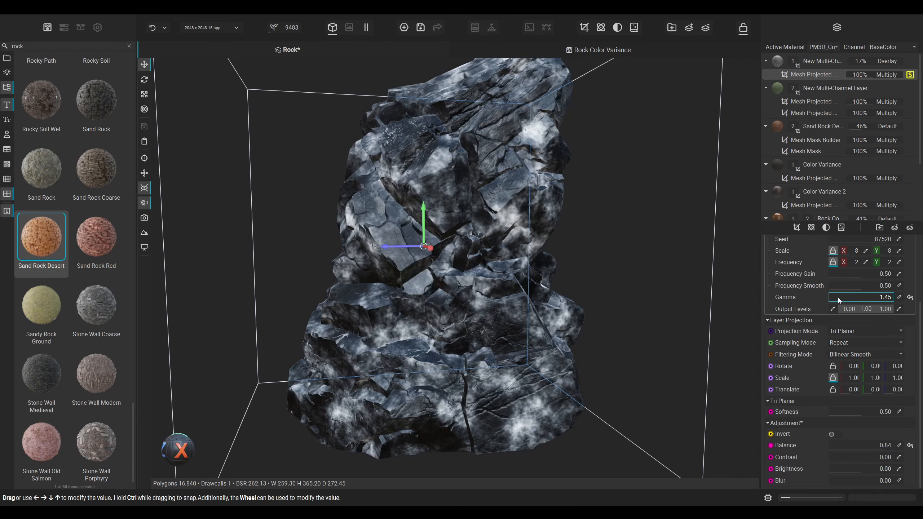
{"action": "left_click", "coordinate": [824, 75], "text": "alt"}
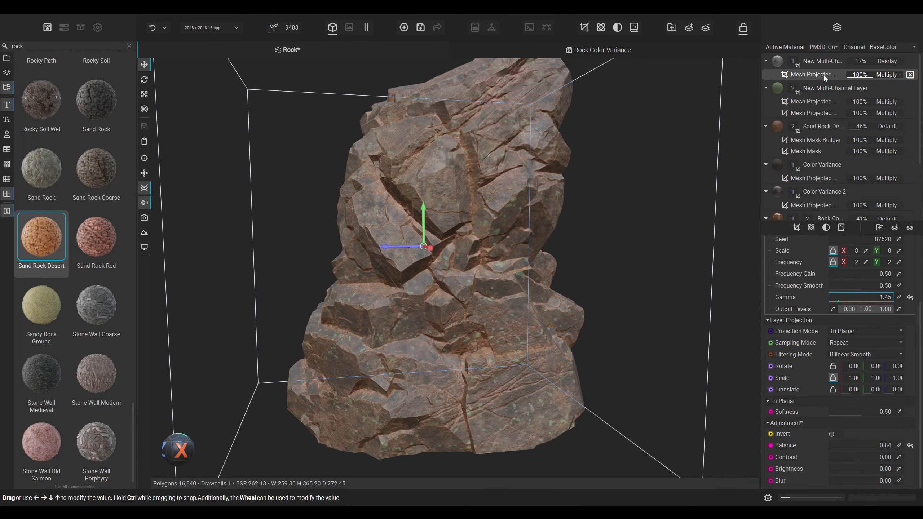
Step: Turn off the Roughness, Metalness and Normal channels of the curvature layer
{"action": "left_click_drag", "start_coordinate": [617, 224], "coordinate": [642, 222], "text": "alt"}
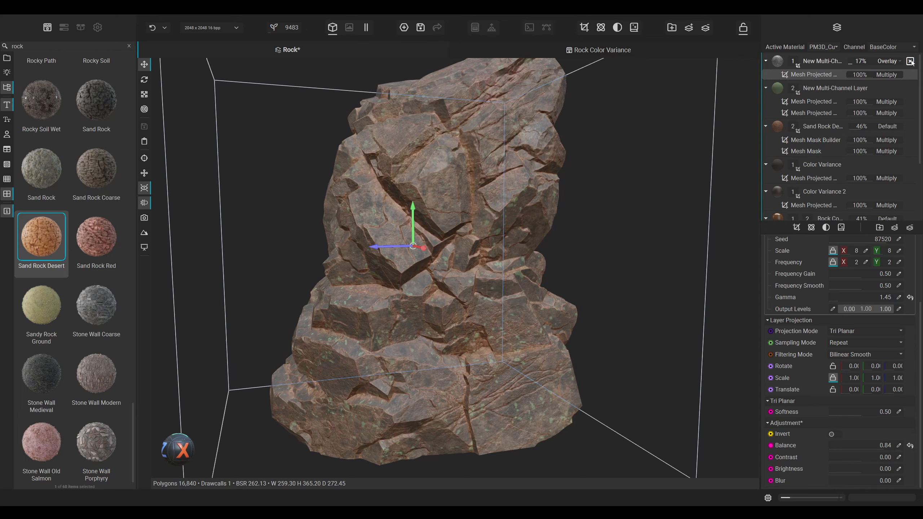
{"action": "left_click", "coordinate": [873, 61]}
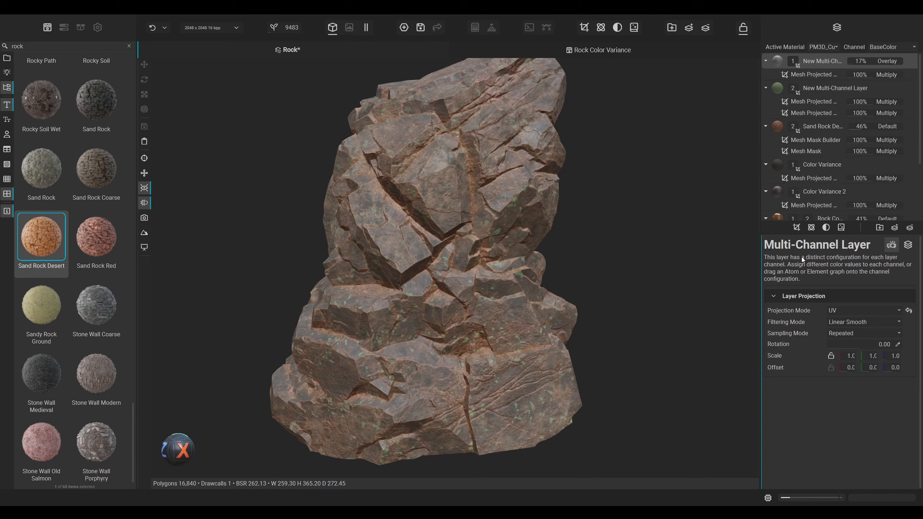
{"action": "left_click", "coordinate": [909, 245]}
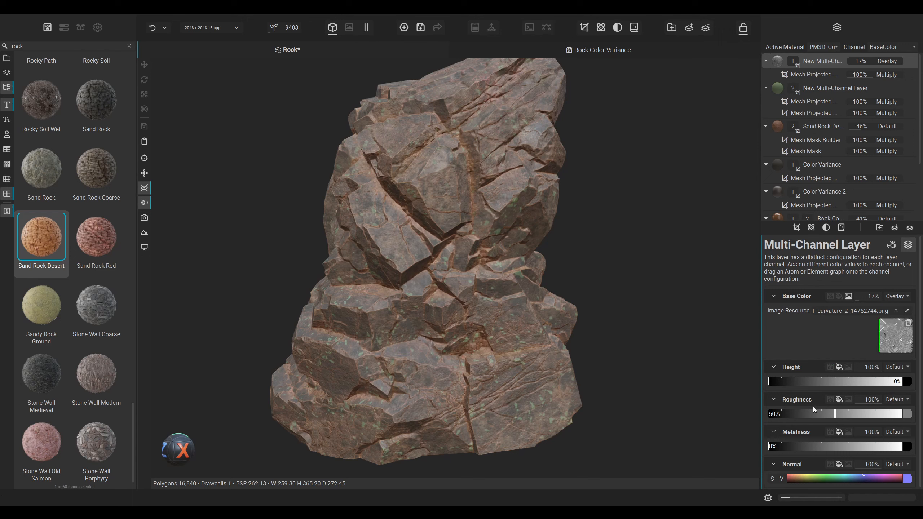
{"action": "left_click", "coordinate": [831, 399]}
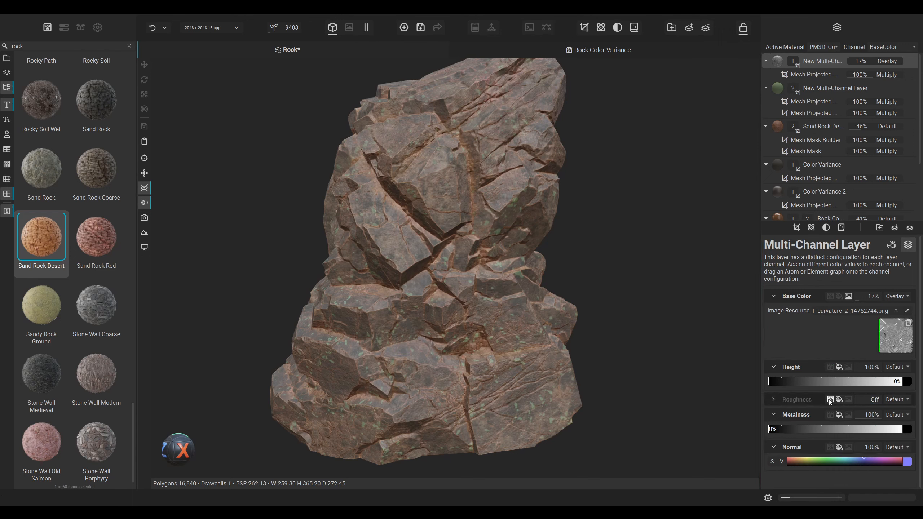
{"action": "left_click", "coordinate": [830, 414]}
{"action": "left_click", "coordinate": [831, 430]}
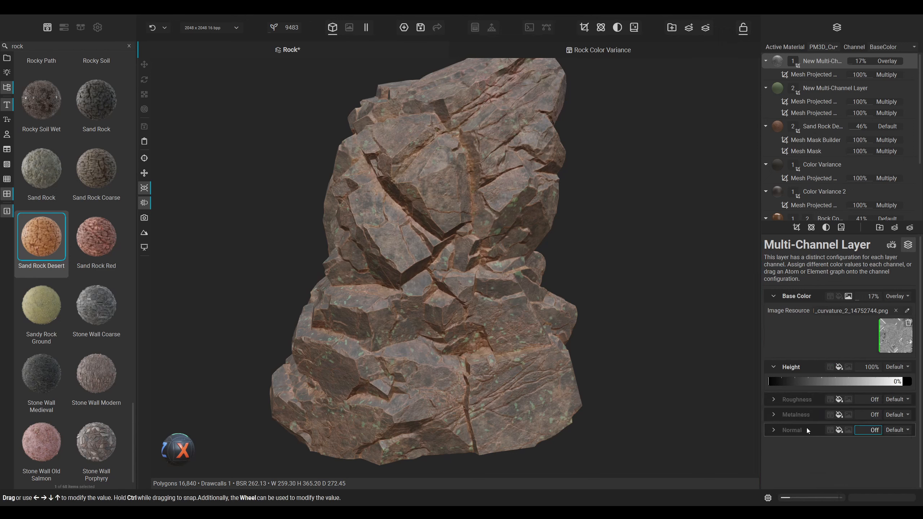
Step: Toggle the curvature layer's visibility to compare the rock with and without the overlay
{"action": "left_click", "coordinate": [911, 59]}
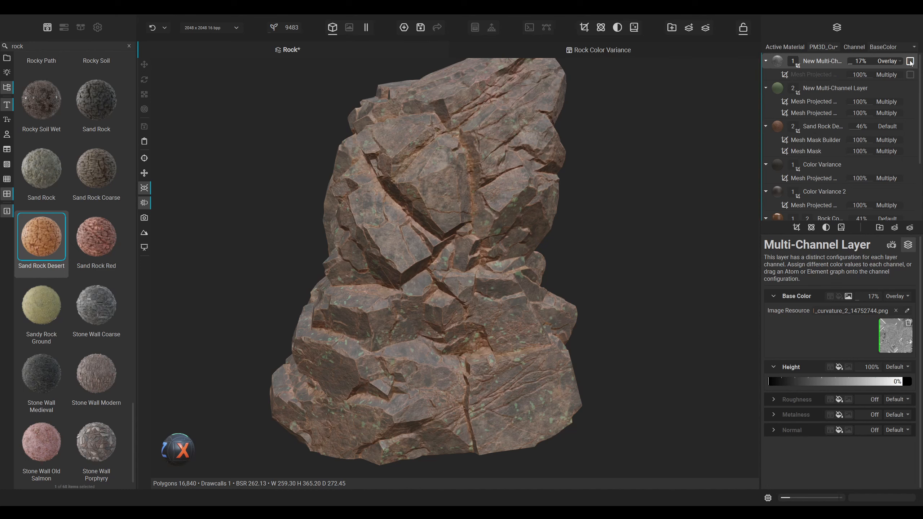
{"action": "left_click", "coordinate": [911, 61]}
{"action": "left_click", "coordinate": [911, 60]}
{"action": "left_click", "coordinate": [910, 60]}
{"action": "left_click", "coordinate": [911, 61]}
{"action": "left_click", "coordinate": [910, 61]}
Step: Lower the Gamma of the curvature layer's Clouds Heavy mask to 1.10 and compare the overlay switched off and on
{"action": "left_click", "coordinate": [834, 74]}
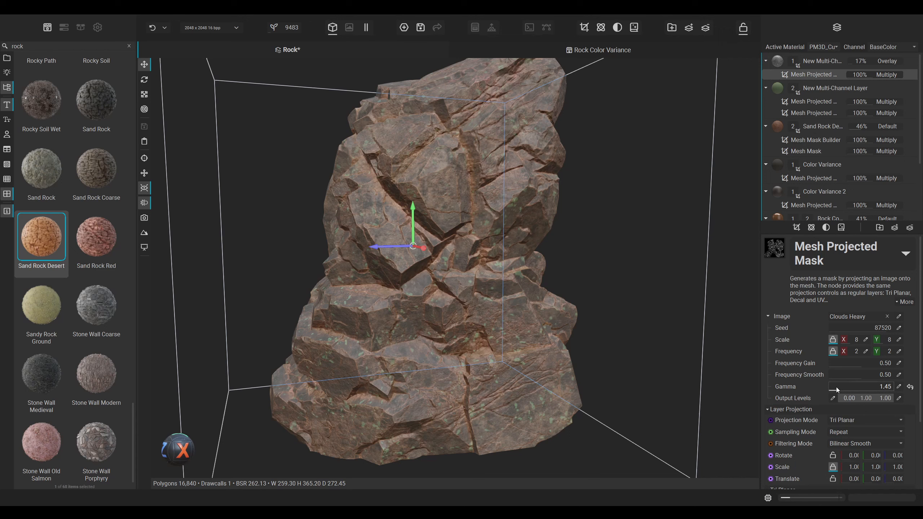
{"action": "mouse_move", "coordinate": [837, 390]}
{"action": "left_mouse_down"}
{"action": "mouse_move", "coordinate": [826, 386]}
{"action": "mouse_move", "coordinate": [835, 386]}
{"action": "left_mouse_up"}
{"action": "left_click_drag", "start_coordinate": [835, 391], "coordinate": [836, 388]}
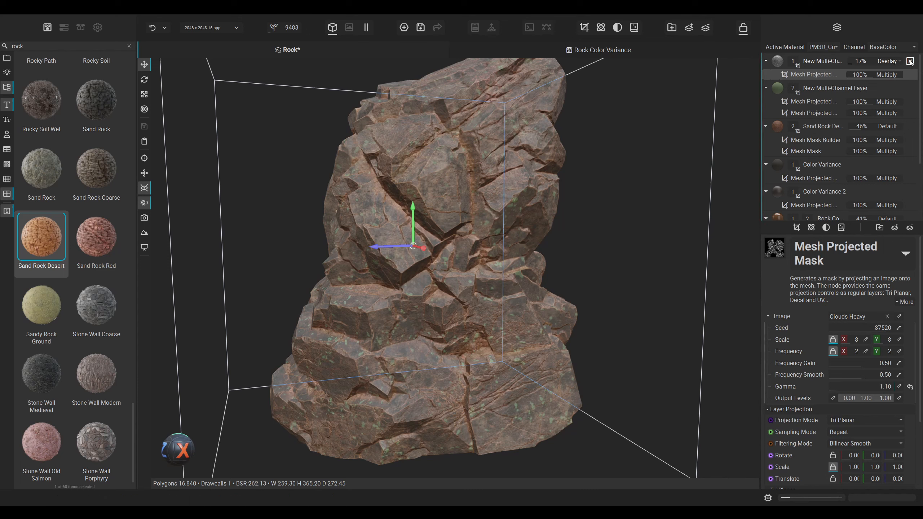
{"action": "left_click", "coordinate": [910, 62]}
{"action": "left_click", "coordinate": [911, 62]}
Step: Examine the rock from several angles and in the Roughness channel preview, then return to the full material view
{"action": "left_click", "coordinate": [822, 103]}
{"action": "scroll", "coordinate": [654, 220], "scroll_direction": "down", "scroll_amount": 2}
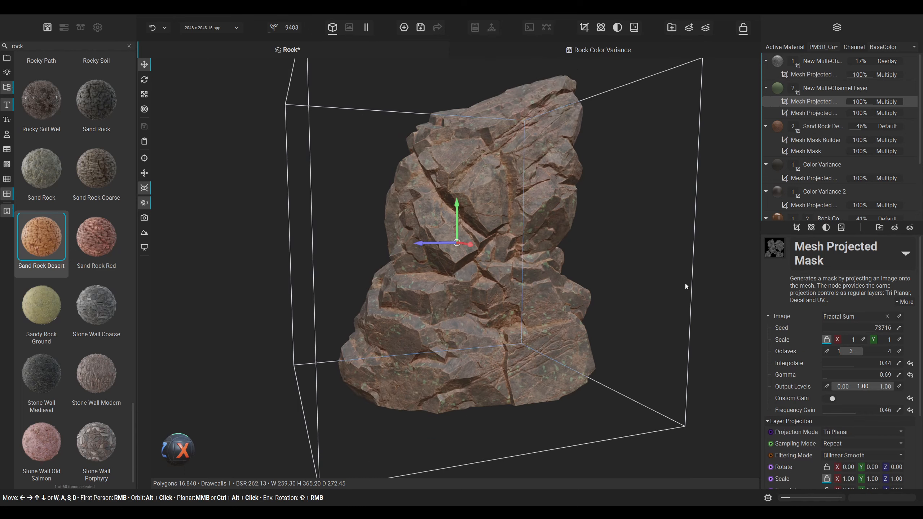
{"action": "left_click_drag", "start_coordinate": [686, 285], "coordinate": [676, 264], "text": "alt"}
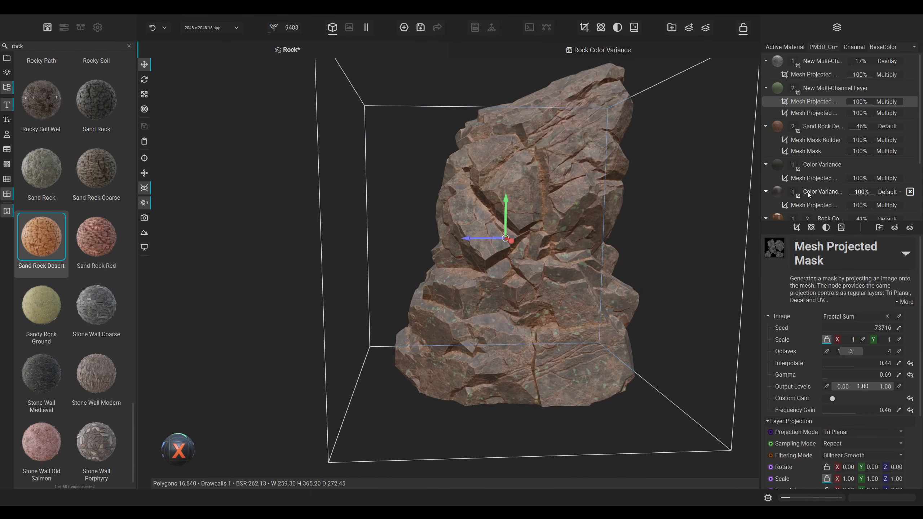
{"action": "left_click", "coordinate": [815, 165]}
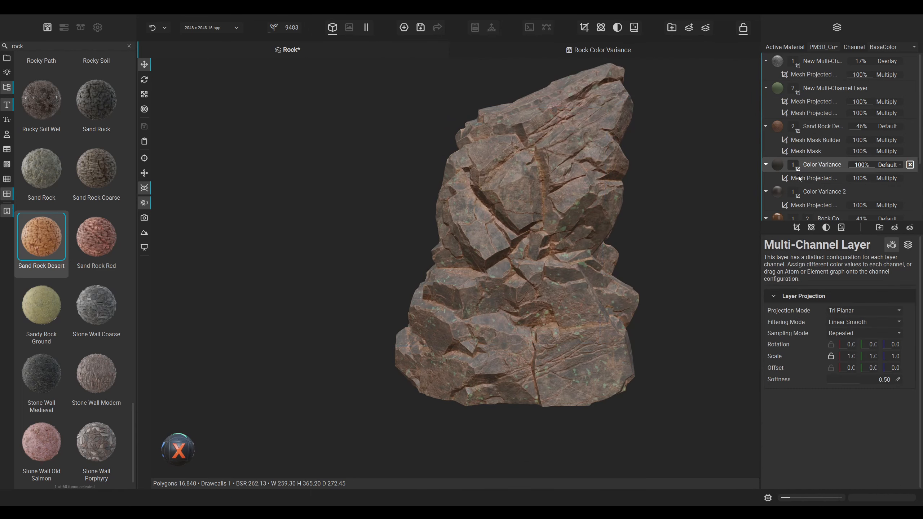
{"action": "left_click_drag", "start_coordinate": [684, 197], "coordinate": [391, 249], "text": "alt"}
{"action": "scroll", "coordinate": [404, 250], "scroll_direction": "up", "scroll_amount": 4}
{"action": "key", "text": "c"}
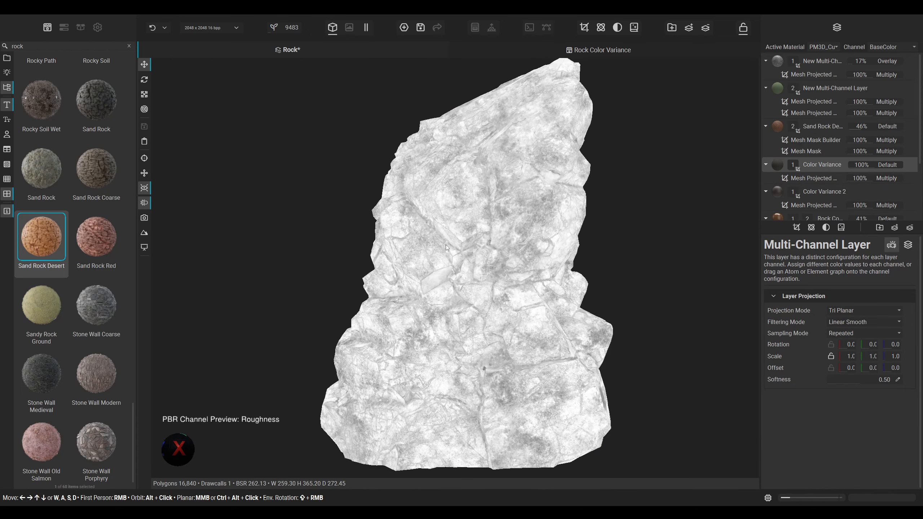
{"action": "key", "text": "m"}
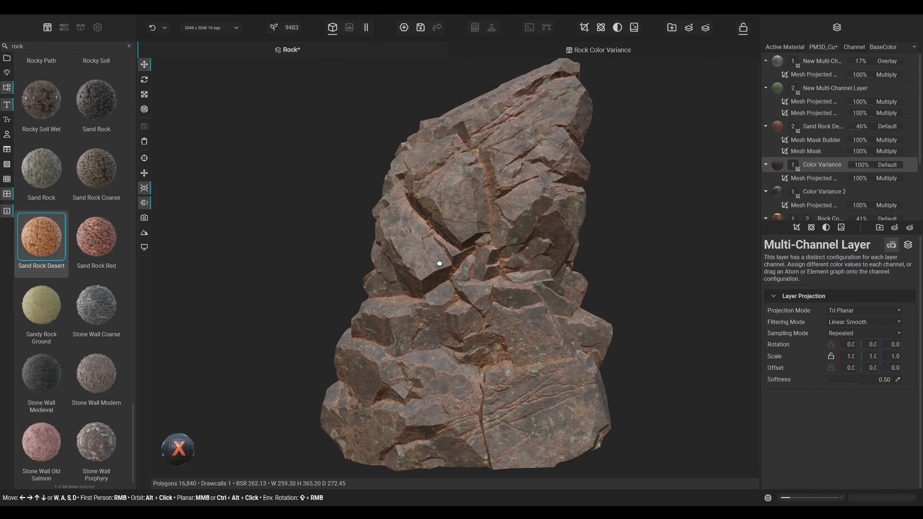
{"action": "mouse_move", "coordinate": [440, 263]}
{"action": "left_mouse_down", "text": "alt"}
{"action": "mouse_move", "coordinate": [491, 268]}
{"action": "mouse_move", "coordinate": [422, 268]}
{"action": "mouse_move", "coordinate": [478, 271]}
{"action": "mouse_move", "coordinate": [447, 257]}
{"action": "left_mouse_up", "text": "alt"}
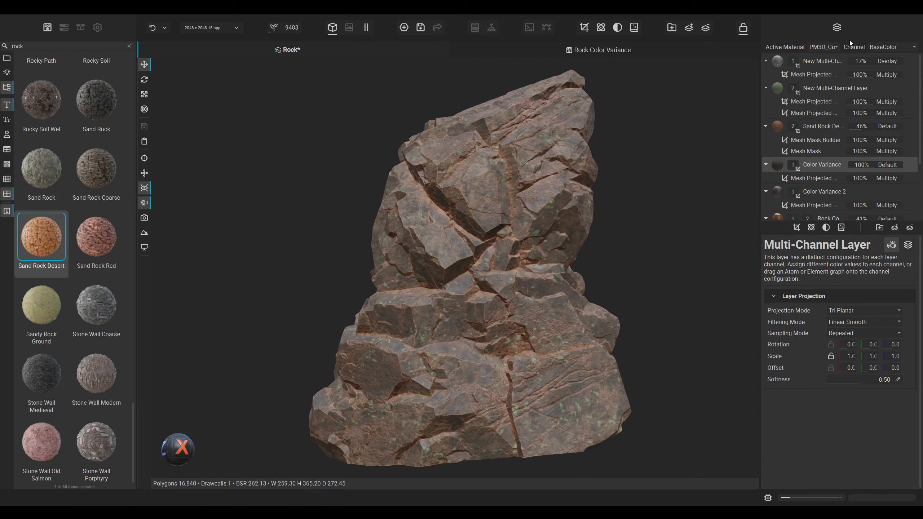
Step: Add a Multi-Channel Layer above the curvature layer and turn off its Base Color, Height, Metalness and Normal channels
{"action": "left_click", "coordinate": [820, 61]}
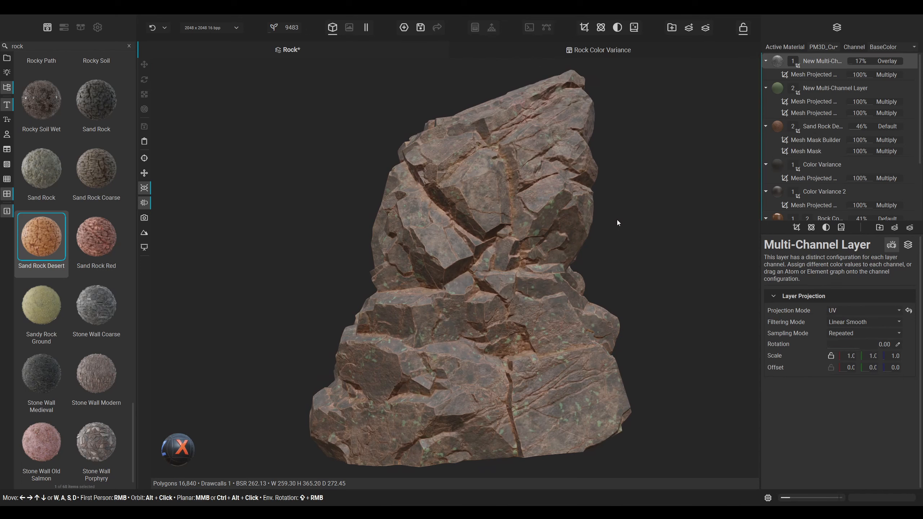
{"action": "left_click", "coordinate": [895, 227]}
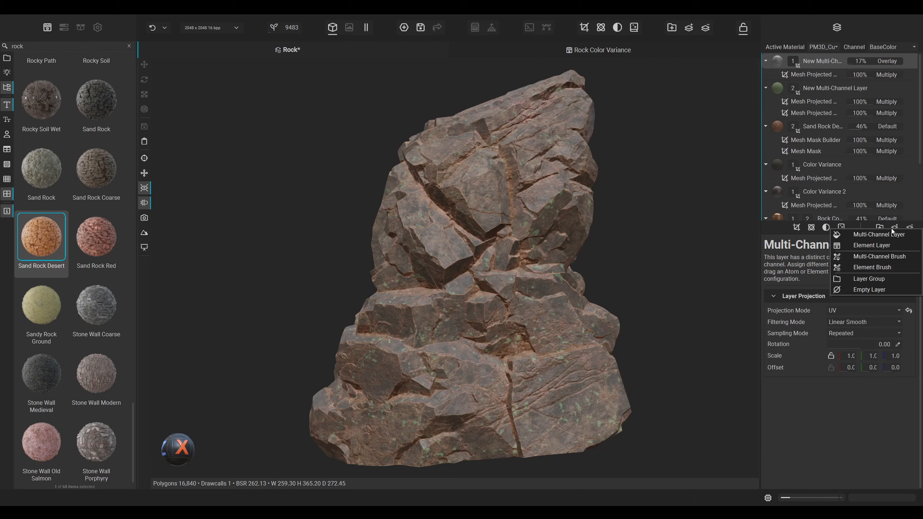
{"action": "left_click", "coordinate": [890, 234]}
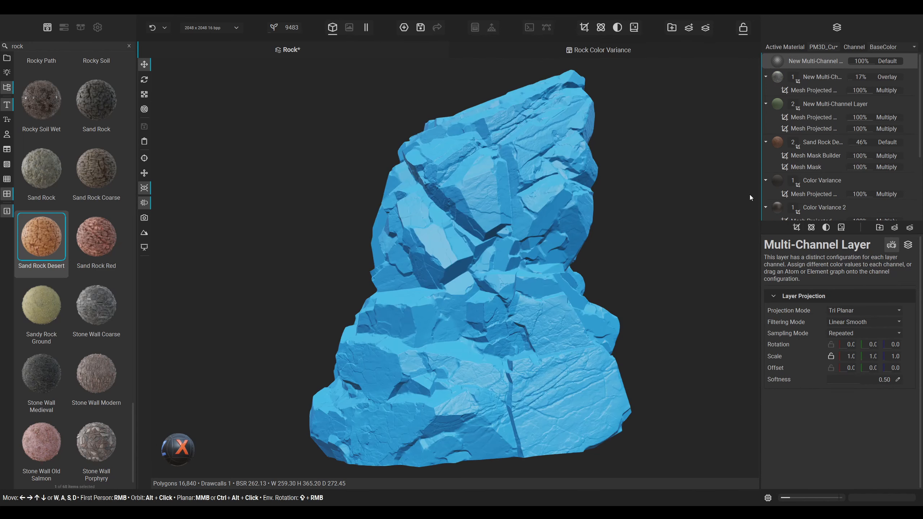
{"action": "left_click", "coordinate": [909, 247]}
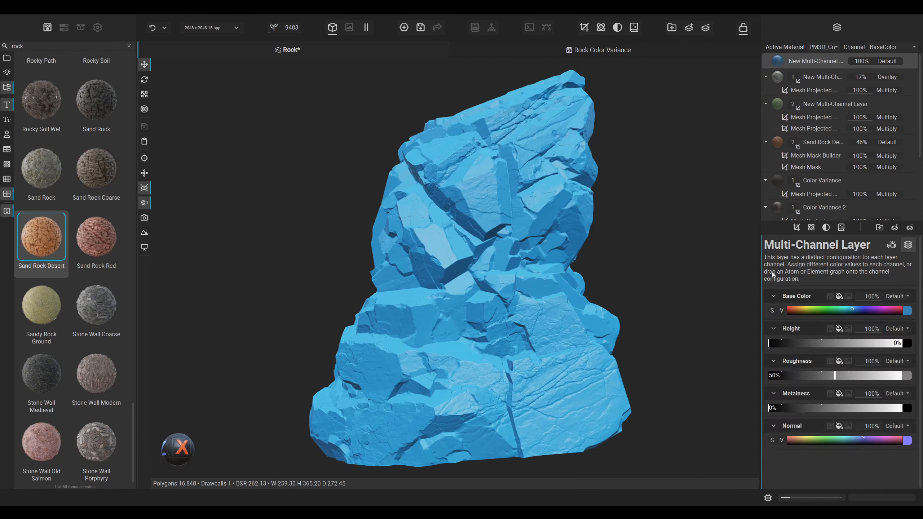
{"action": "left_click", "coordinate": [879, 297]}
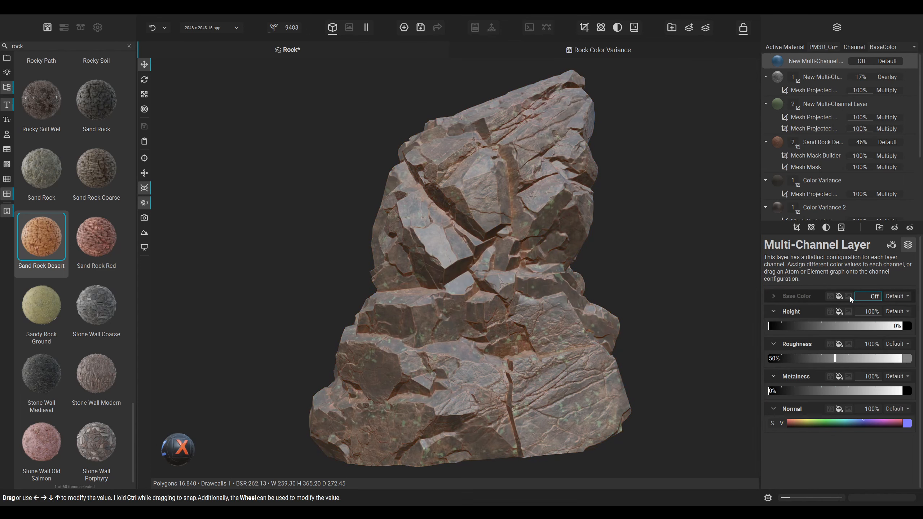
{"action": "left_click", "coordinate": [874, 313]}
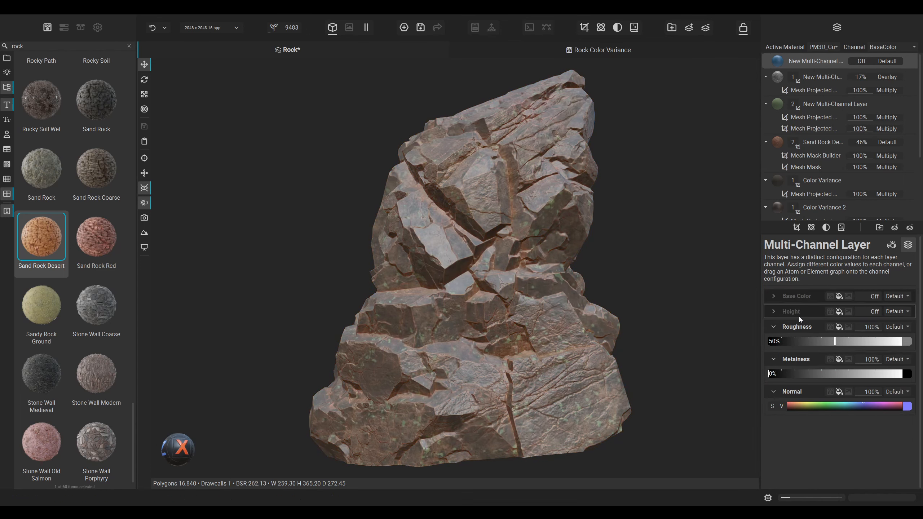
{"action": "left_click", "coordinate": [874, 360]}
{"action": "left_click", "coordinate": [878, 376]}
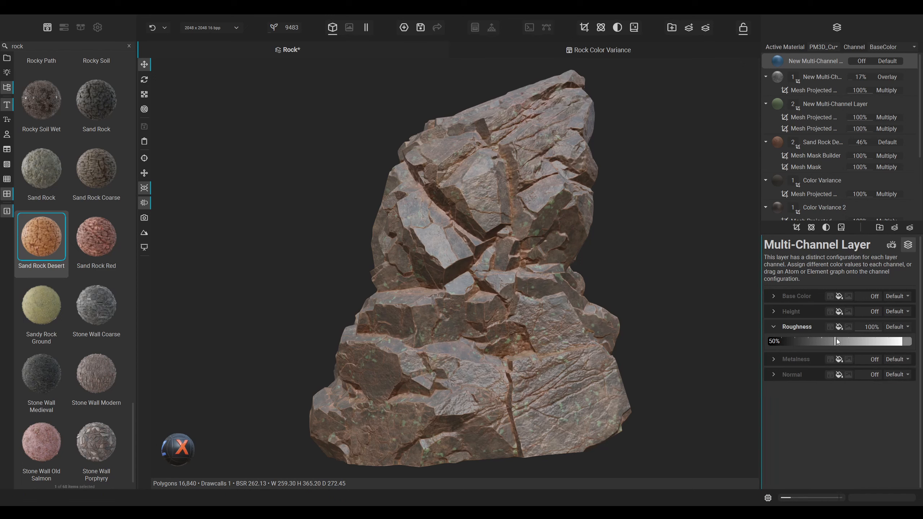
Step: Add a Mesh Projected Mask to the new roughness layer and use the Moisture grunge as its image
{"action": "left_click", "coordinate": [798, 229]}
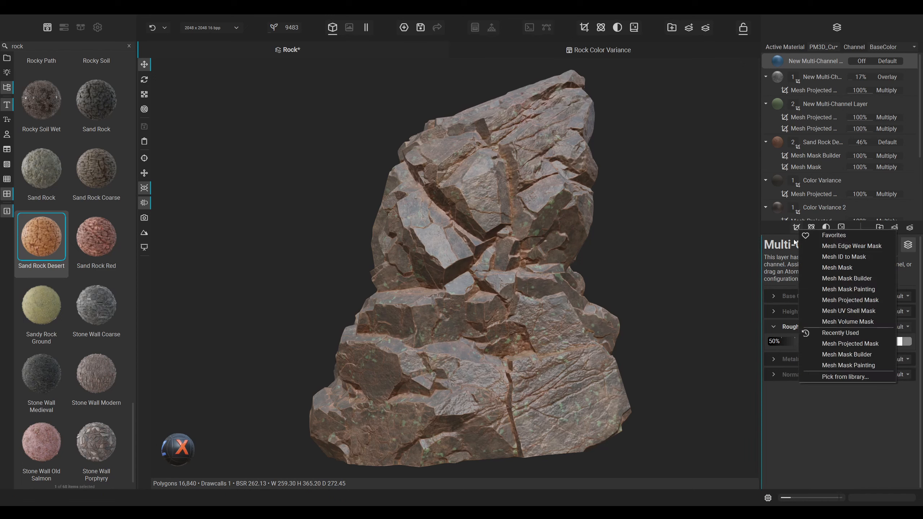
{"action": "left_click", "coordinate": [862, 300]}
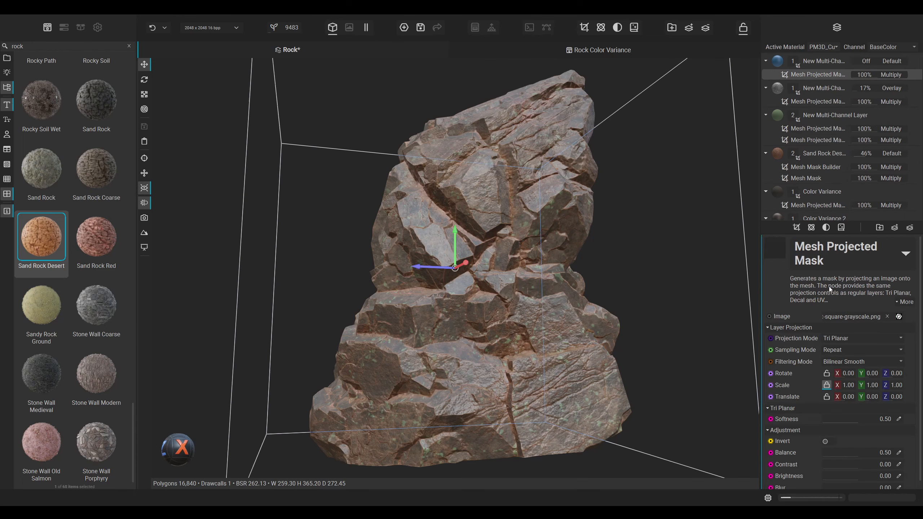
{"action": "left_click", "coordinate": [899, 317]}
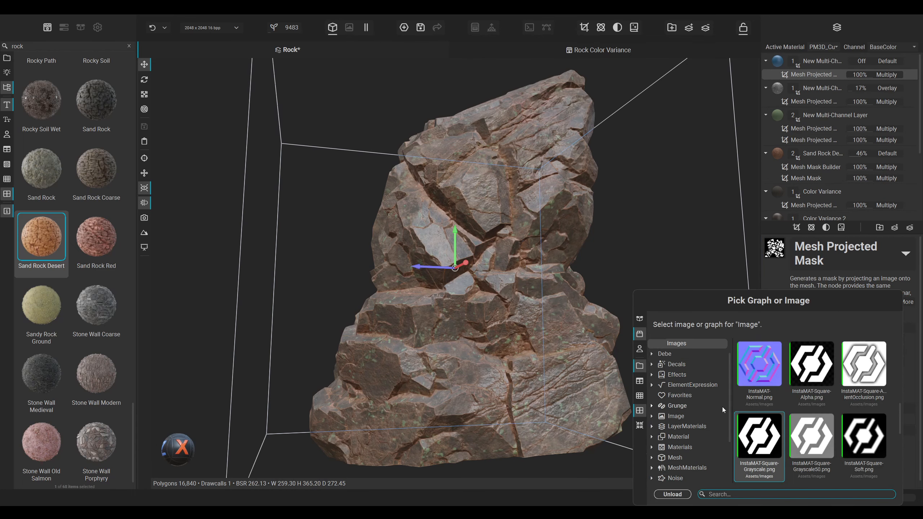
{"action": "left_click", "coordinate": [685, 405]}
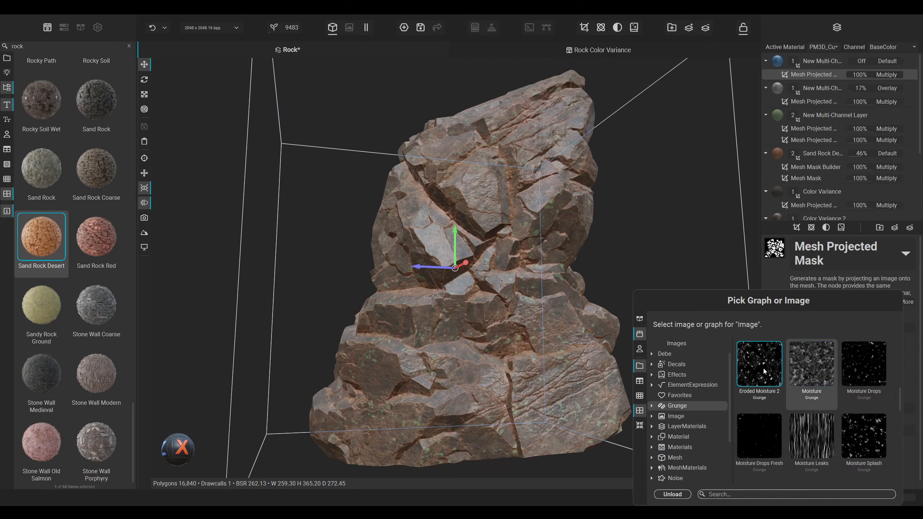
{"action": "double_click", "coordinate": [814, 367]}
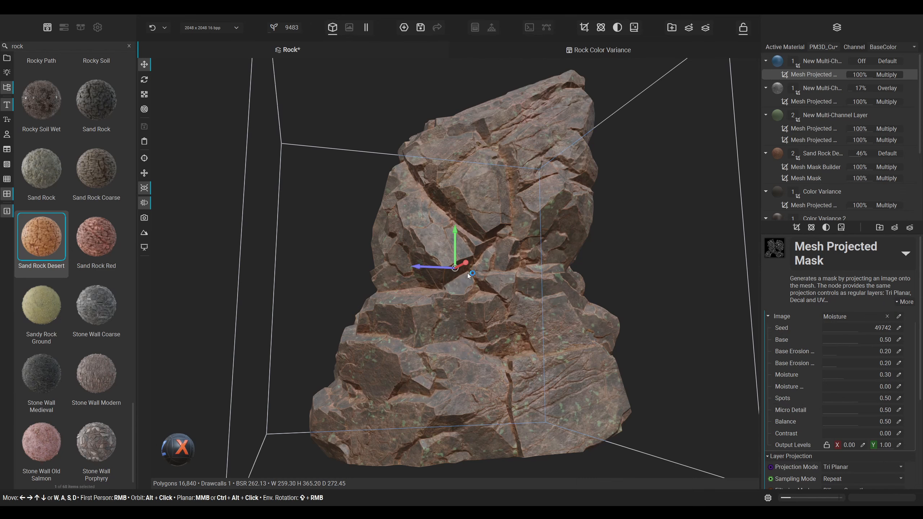
{"action": "mouse_move", "coordinate": [468, 273]}
{"action": "left_mouse_down", "text": "alt"}
{"action": "mouse_move", "coordinate": [498, 273]}
{"action": "mouse_move", "coordinate": [465, 266]}
{"action": "left_mouse_up", "text": "alt"}
{"action": "right_click_drag", "start_coordinate": [464, 266], "coordinate": [428, 261], "text": "shift"}
Step: Lower the roughness layer's Roughness value to 0% and examine the shine on the rock from several angles
{"action": "left_click", "coordinate": [833, 62]}
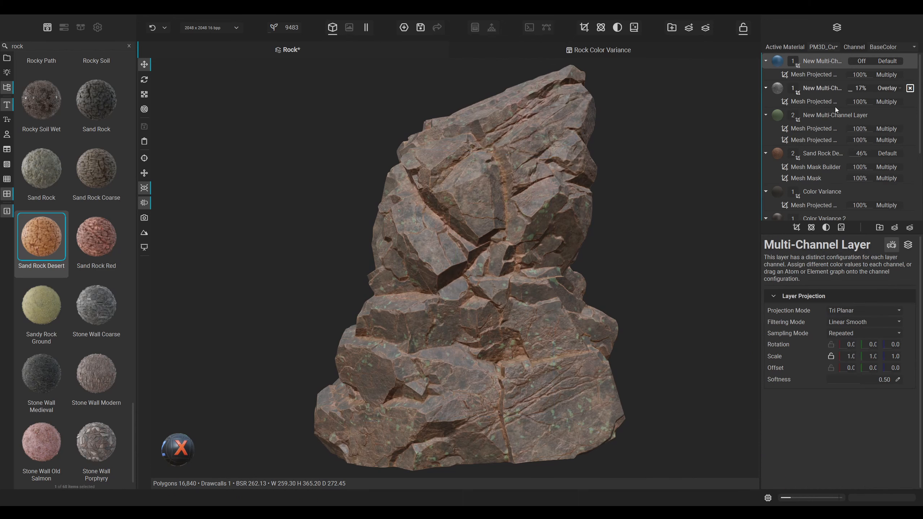
{"action": "left_click", "coordinate": [908, 245]}
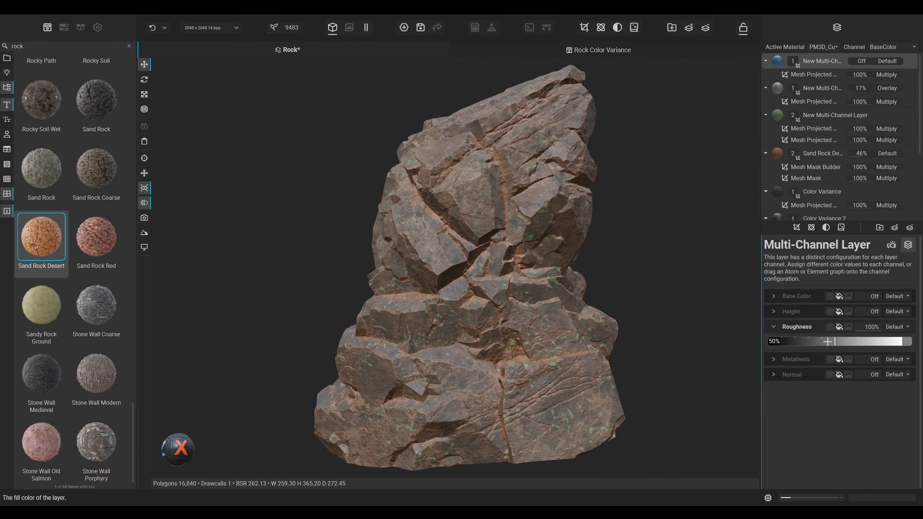
{"action": "left_click_drag", "start_coordinate": [830, 342], "coordinate": [714, 334]}
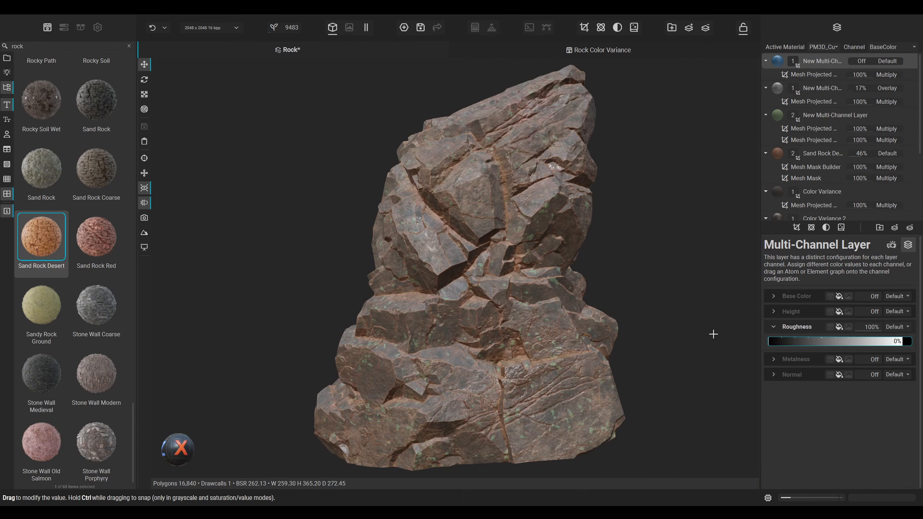
{"action": "mouse_move", "coordinate": [545, 238]}
{"action": "left_mouse_down", "text": "alt"}
{"action": "mouse_move", "coordinate": [526, 253]}
{"action": "mouse_move", "coordinate": [545, 255]}
{"action": "left_mouse_up", "text": "alt"}
{"action": "scroll", "coordinate": [546, 262], "scroll_direction": "up", "scroll_amount": 3}
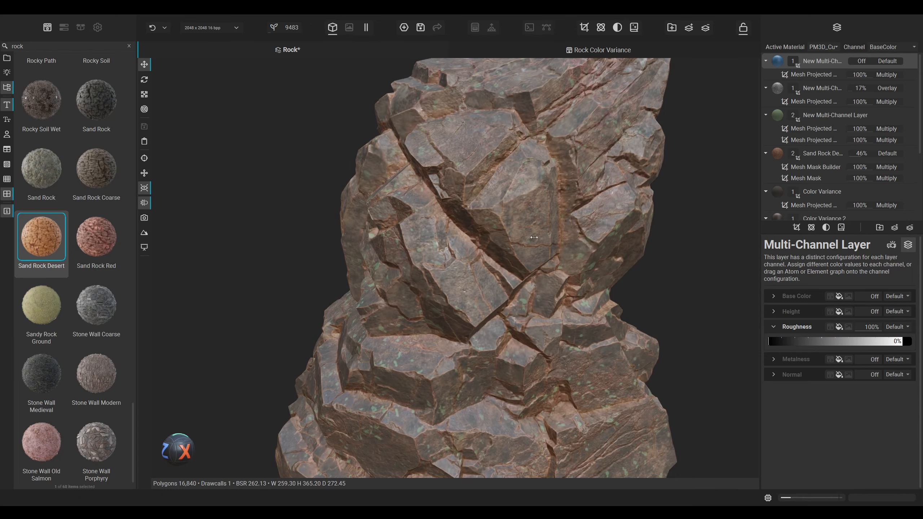
{"action": "right_click_drag", "start_coordinate": [534, 236], "coordinate": [556, 234], "text": "shift"}
{"action": "mouse_move", "coordinate": [556, 235]}
{"action": "left_mouse_down", "text": "alt"}
{"action": "mouse_move", "coordinate": [565, 246]}
{"action": "mouse_move", "coordinate": [546, 226]}
{"action": "mouse_move", "coordinate": [532, 227]}
{"action": "mouse_move", "coordinate": [563, 233]}
{"action": "left_mouse_up", "text": "alt"}
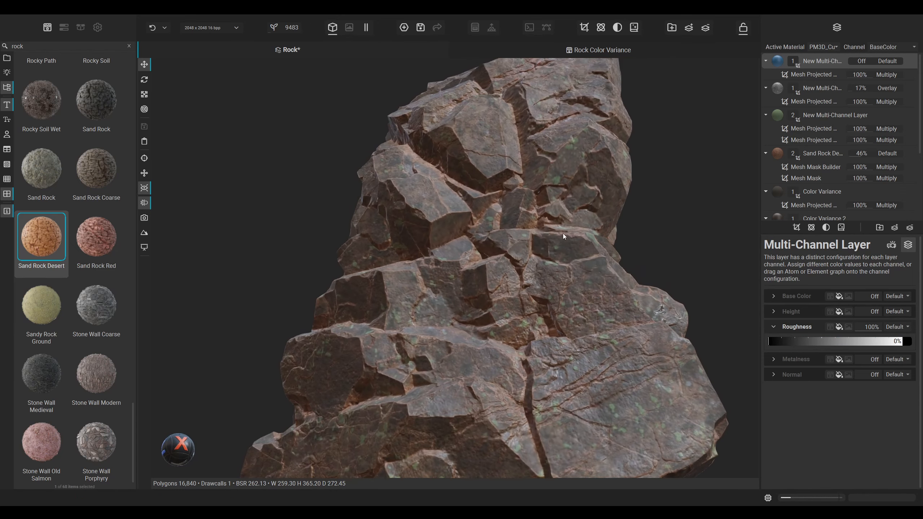
{"action": "mouse_move", "coordinate": [563, 234]}
{"action": "right_mouse_down", "text": "shift"}
{"action": "mouse_move", "coordinate": [538, 232]}
{"action": "mouse_move", "coordinate": [548, 231]}
{"action": "right_mouse_up", "text": "shift"}
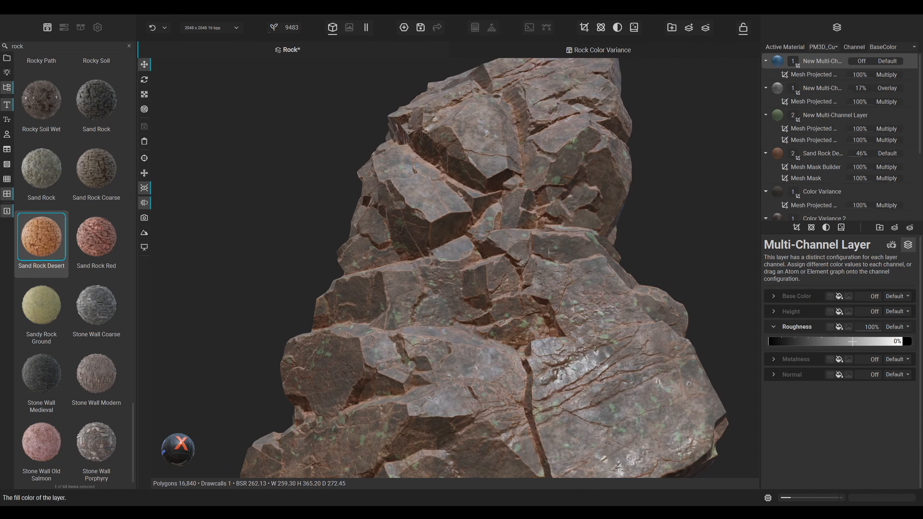
Step: Set the layer's Roughness value to 64%, checking it in the Roughness channel preview and the full material view
{"action": "mouse_move", "coordinate": [822, 341]}
{"action": "left_mouse_down"}
{"action": "mouse_move", "coordinate": [897, 341]}
{"action": "mouse_move", "coordinate": [844, 341]}
{"action": "left_mouse_up"}
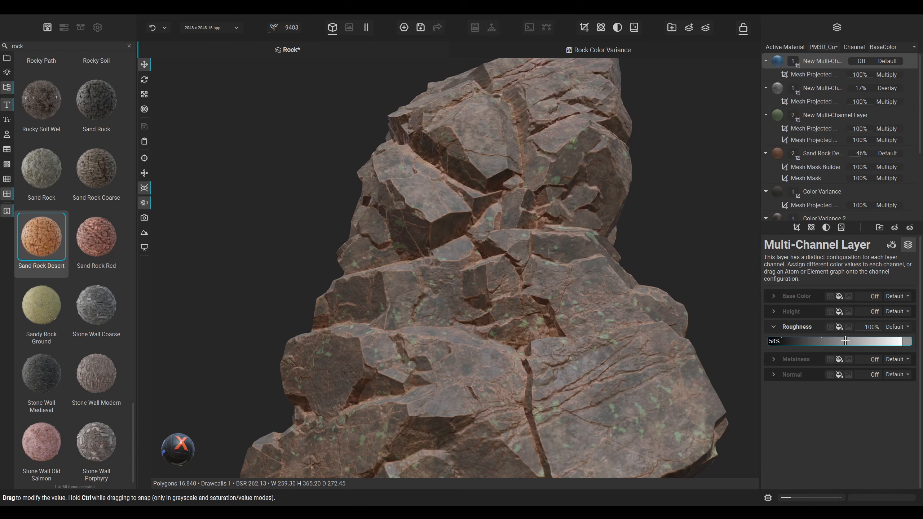
{"action": "right_click_drag", "start_coordinate": [589, 294], "coordinate": [505, 294], "text": "shift"}
{"action": "key", "text": "c"}
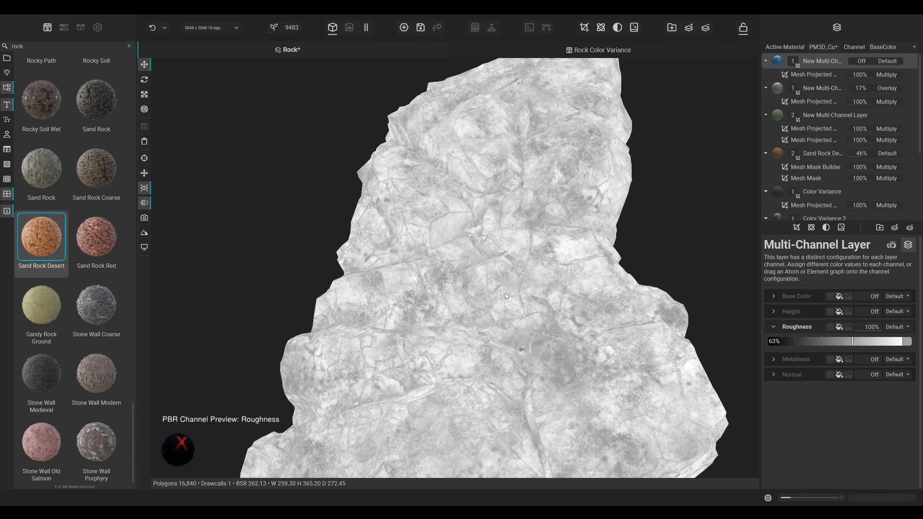
{"action": "left_click_drag", "start_coordinate": [852, 342], "coordinate": [855, 341]}
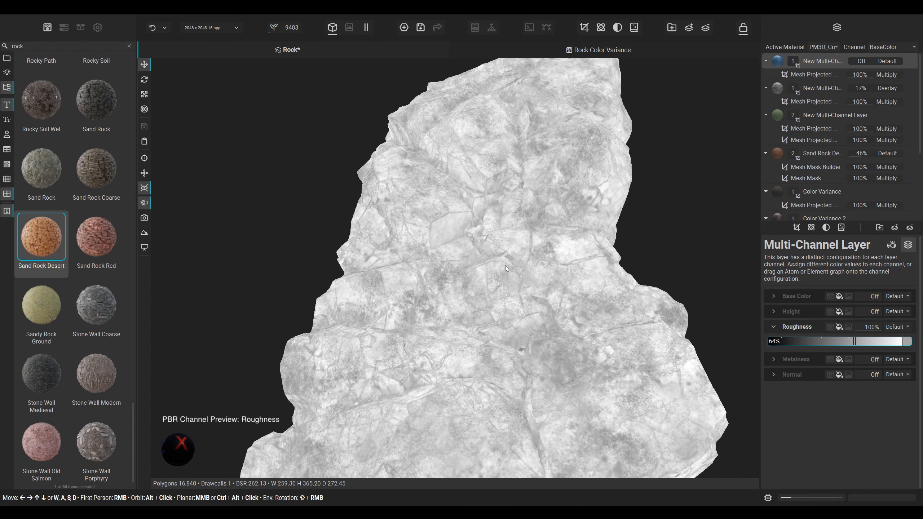
{"action": "key", "text": "c"}
{"action": "left_click_drag", "start_coordinate": [487, 244], "coordinate": [459, 246]}
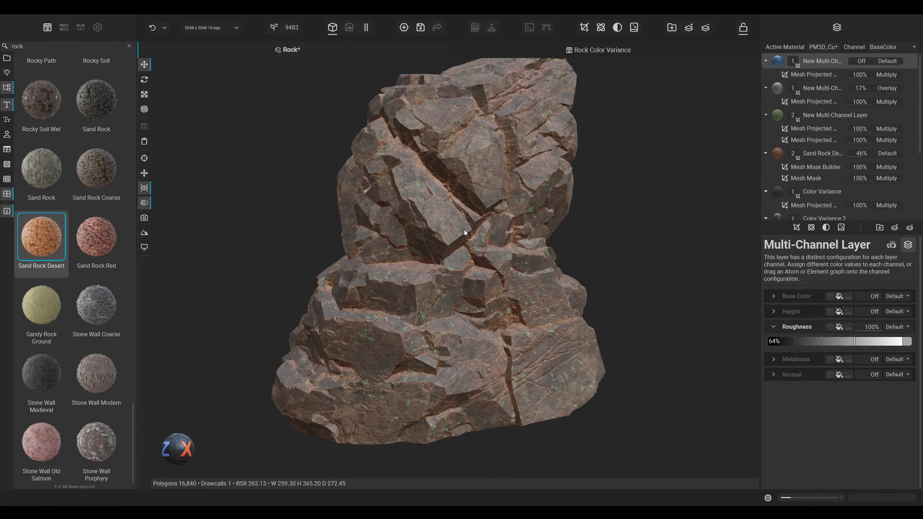
Step: Set the Moisture mask's Base to 0.72, Base Erosion Hard to 0.67, Base Erosion Soft to 0.53, Moisture to 0.54 and Moisture Distortion to 0.65
{"action": "left_click", "coordinate": [816, 75]}
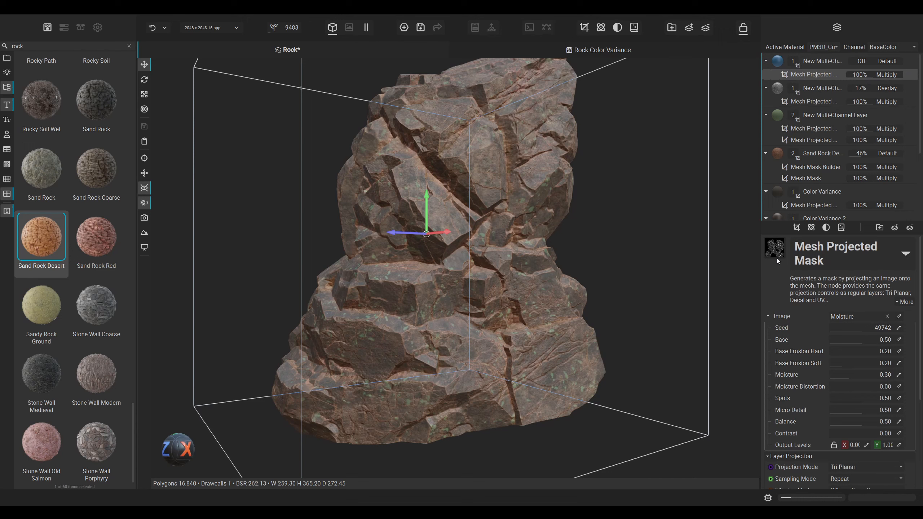
{"action": "left_click", "coordinate": [855, 374]}
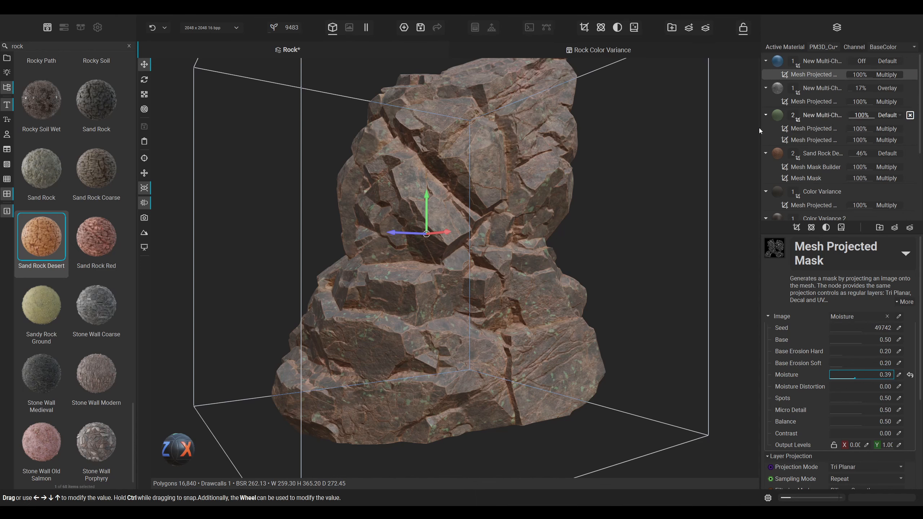
{"action": "key", "text": "c"}
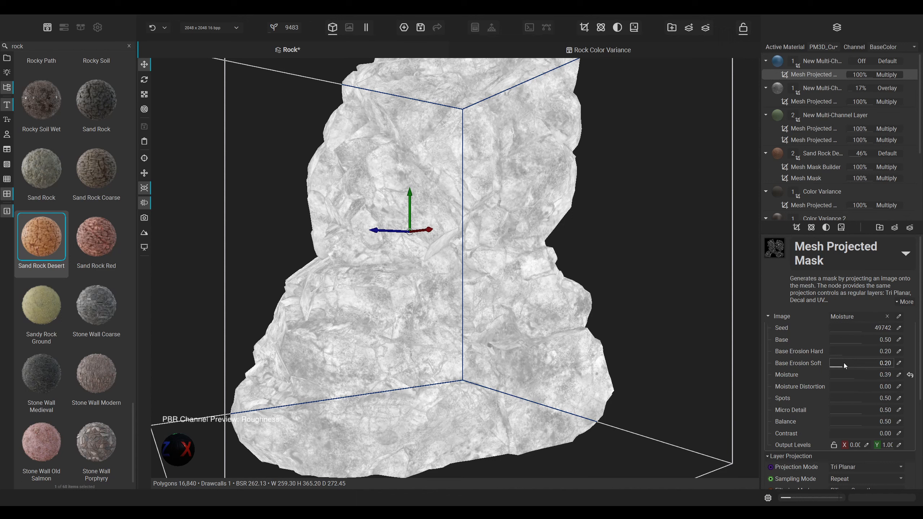
{"action": "mouse_move", "coordinate": [856, 374]}
{"action": "left_mouse_down"}
{"action": "mouse_move", "coordinate": [874, 369]}
{"action": "mouse_move", "coordinate": [856, 385]}
{"action": "mouse_move", "coordinate": [872, 378]}
{"action": "left_mouse_up"}
{"action": "mouse_move", "coordinate": [859, 338]}
{"action": "left_mouse_down"}
{"action": "mouse_move", "coordinate": [882, 342]}
{"action": "mouse_move", "coordinate": [850, 348]}
{"action": "mouse_move", "coordinate": [872, 345]}
{"action": "mouse_move", "coordinate": [852, 362]}
{"action": "mouse_move", "coordinate": [869, 358]}
{"action": "mouse_move", "coordinate": [864, 354]}
{"action": "left_mouse_up"}
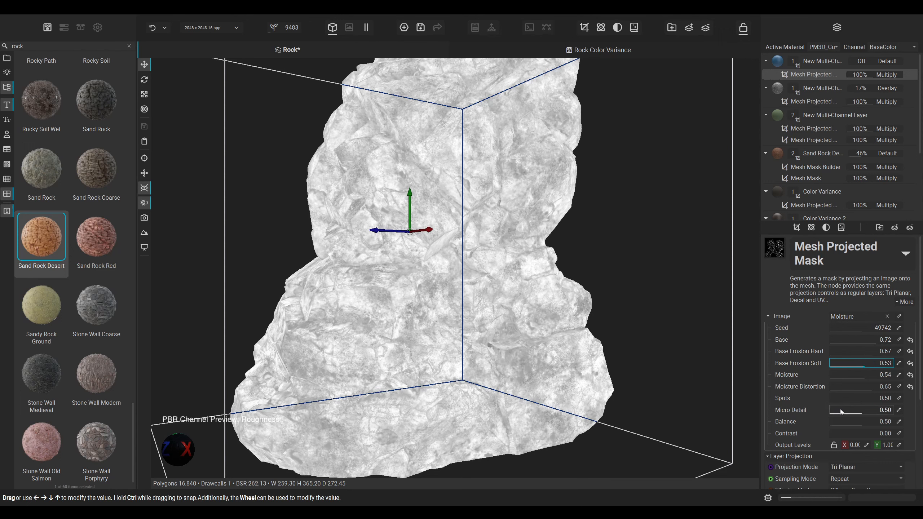
Step: Set the Moisture mask's Micro Detail to 0.99, Balance to 0.76 and Contrast to 0.36
{"action": "left_click_drag", "start_coordinate": [868, 410], "coordinate": [853, 432]}
{"action": "left_click", "coordinate": [878, 433]}
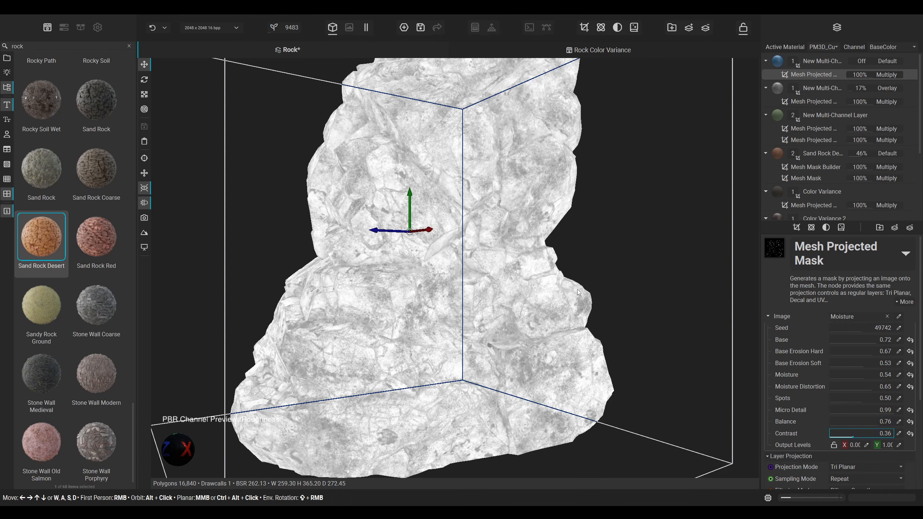
{"action": "left_click_drag", "start_coordinate": [540, 293], "coordinate": [561, 288], "text": "alt"}
{"action": "mouse_move", "coordinate": [561, 288]}
{"action": "right_mouse_down", "text": "shift"}
{"action": "mouse_move", "coordinate": [526, 284]}
{"action": "mouse_move", "coordinate": [562, 272]}
{"action": "right_mouse_up", "text": "shift"}
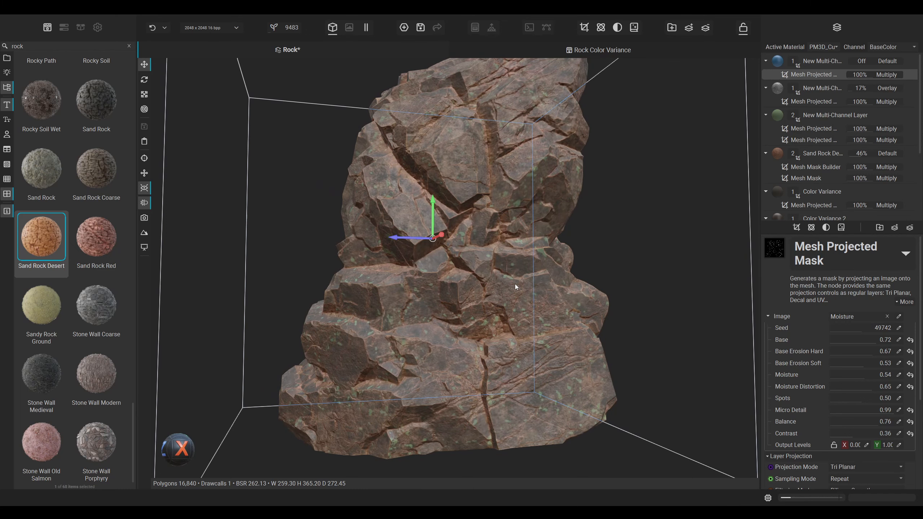
Step: Examine the rock's roughness variation from several angles and distances in the full material view
{"action": "mouse_move", "coordinate": [483, 280]}
{"action": "left_mouse_down", "text": "alt"}
{"action": "mouse_move", "coordinate": [474, 278]}
{"action": "mouse_move", "coordinate": [492, 285]}
{"action": "mouse_move", "coordinate": [466, 268]}
{"action": "mouse_move", "coordinate": [411, 264]}
{"action": "mouse_move", "coordinate": [477, 268]}
{"action": "mouse_move", "coordinate": [443, 281]}
{"action": "mouse_move", "coordinate": [467, 285]}
{"action": "left_mouse_up", "text": "alt"}
{"action": "scroll", "coordinate": [484, 280], "scroll_direction": "down", "scroll_amount": 2}
{"action": "right_click_drag", "start_coordinate": [466, 277], "coordinate": [466, 244], "text": "shift"}
{"action": "scroll", "coordinate": [473, 244], "scroll_direction": "down", "scroll_amount": 2}
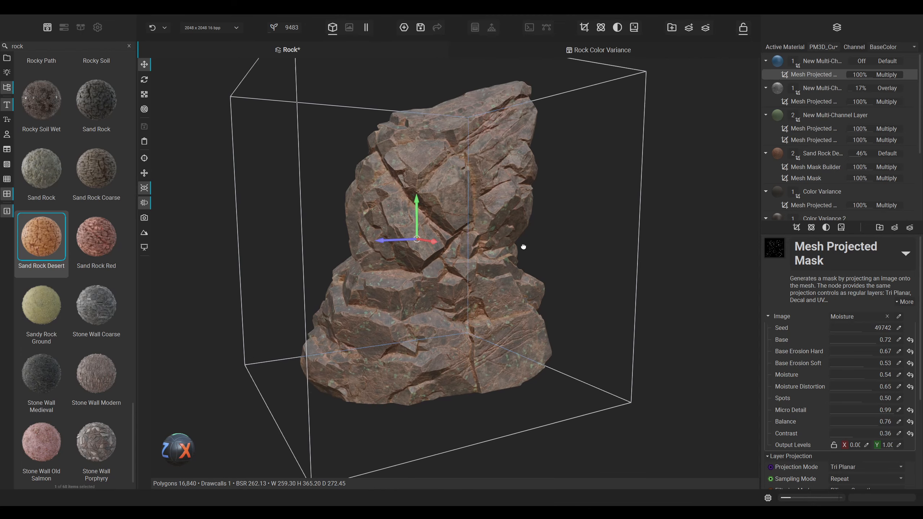
{"action": "middle_click_drag", "start_coordinate": [523, 248], "coordinate": [502, 249]}
{"action": "left_click", "coordinate": [802, 159]}
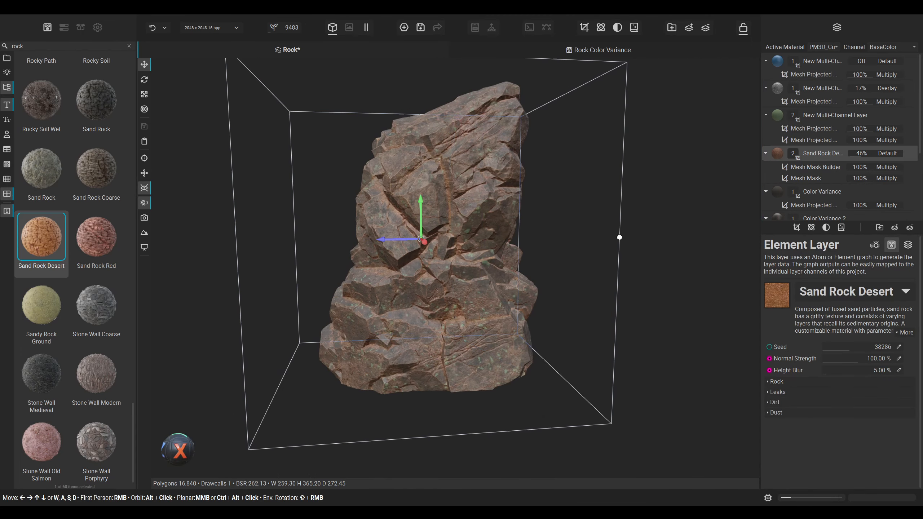
{"action": "left_click", "coordinate": [825, 117]}
{"action": "left_click_drag", "start_coordinate": [469, 251], "coordinate": [367, 261], "text": "alt"}
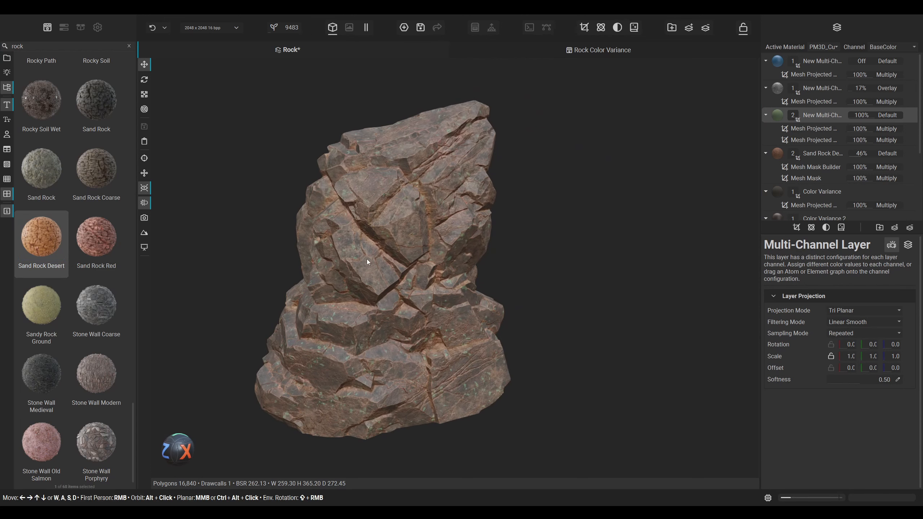
Step: Search the library for moss, apply the Moss material to the rock and move its layer above all other layers
{"action": "double_click", "coordinate": [51, 46]}
{"action": "type", "text": "moss"}
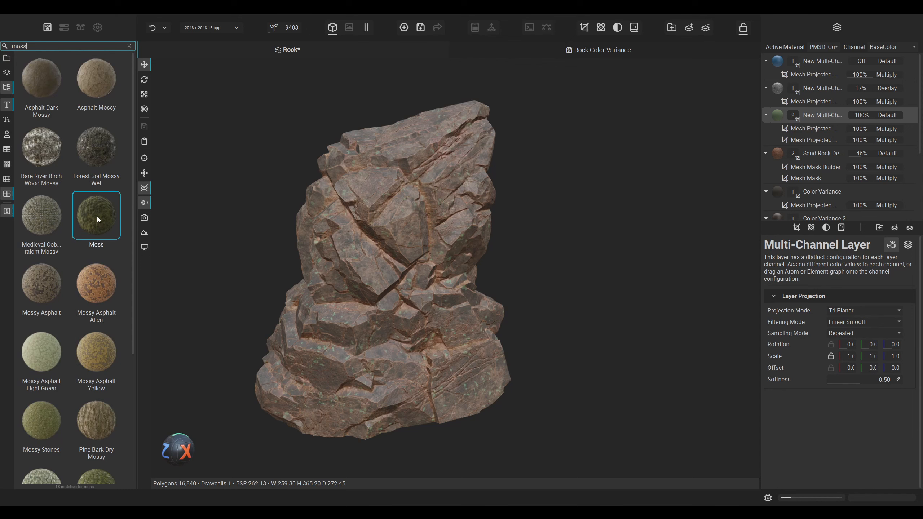
{"action": "left_click_drag", "start_coordinate": [97, 217], "coordinate": [424, 190]}
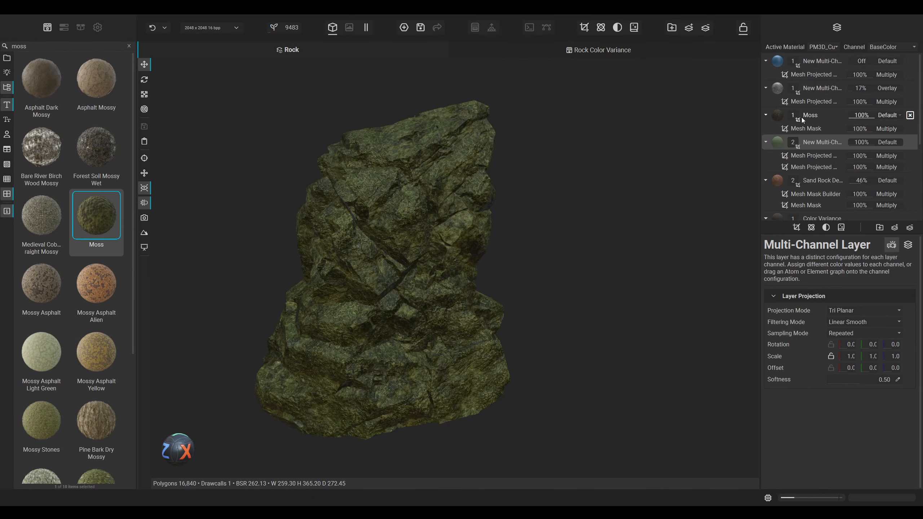
{"action": "left_click_drag", "start_coordinate": [806, 114], "coordinate": [800, 55]}
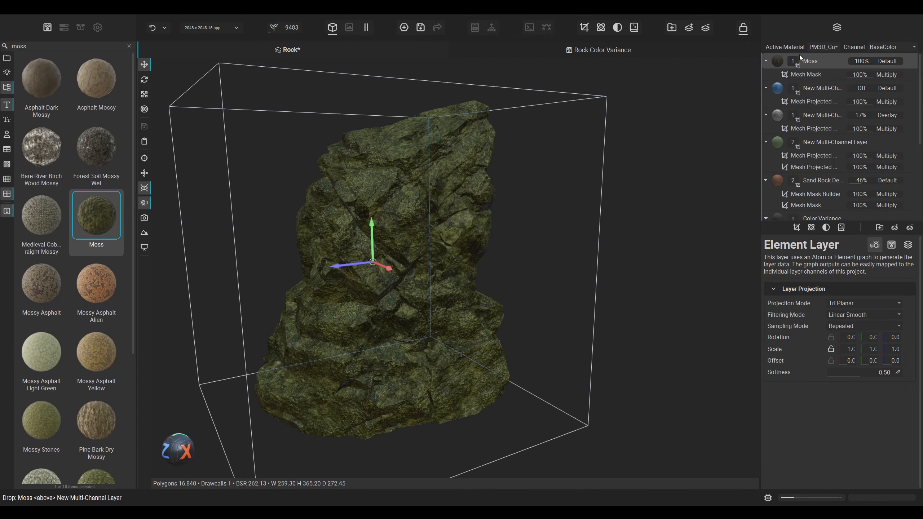
Step: Collapse the mask lists of the layers beneath Moss, from the roughness layer down to the rock layer
{"action": "left_click", "coordinate": [821, 84]}
{"action": "left_click", "coordinate": [766, 88]}
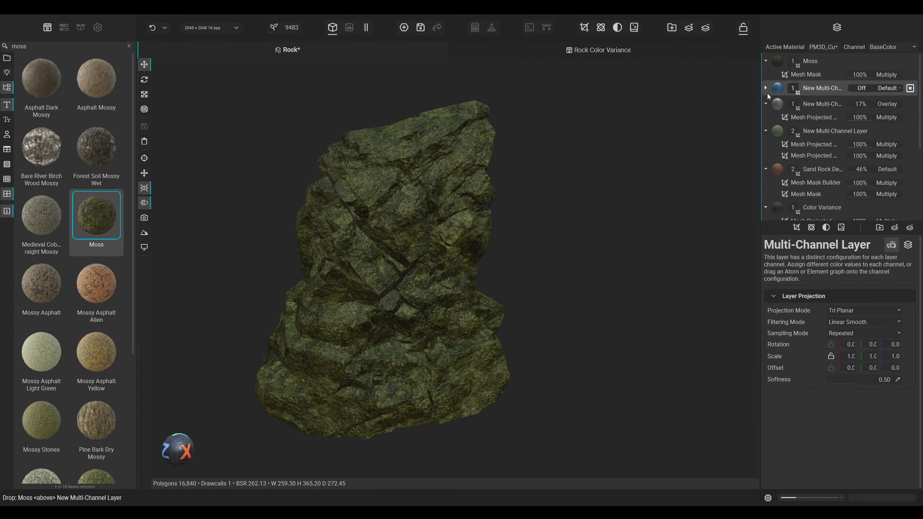
{"action": "left_click", "coordinate": [766, 103]}
{"action": "left_click", "coordinate": [766, 119]}
{"action": "left_click", "coordinate": [766, 135]}
{"action": "left_click", "coordinate": [766, 151]}
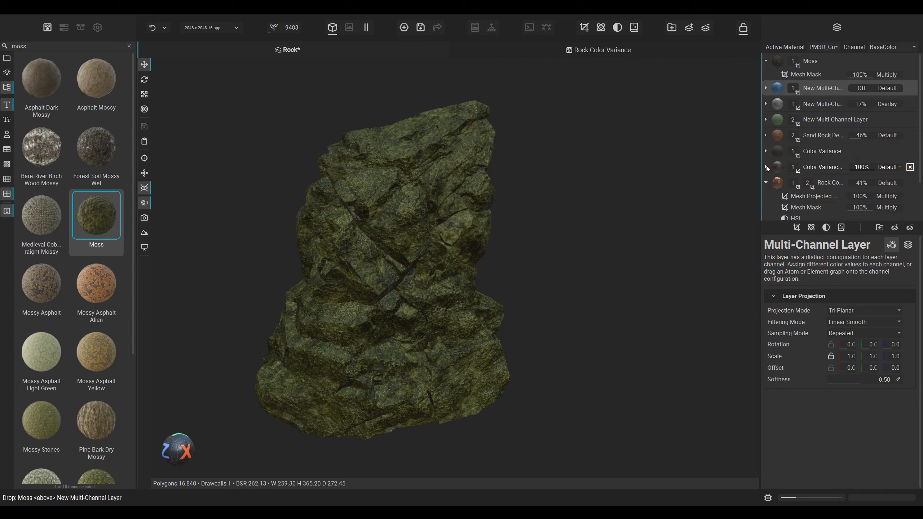
{"action": "left_click", "coordinate": [766, 182]}
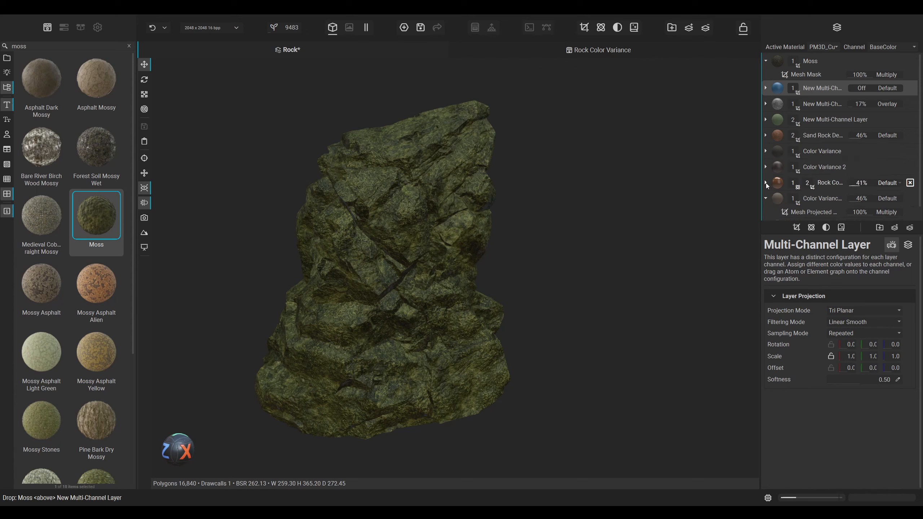
Step: Group all layers beneath Moss, from the roughness layer down to Base Color, into one layer group
{"action": "left_click", "coordinate": [811, 102], "text": "ctrl"}
{"action": "left_click", "coordinate": [816, 122], "text": "ctrl"}
{"action": "left_click", "coordinate": [815, 212], "text": "ctrl"}
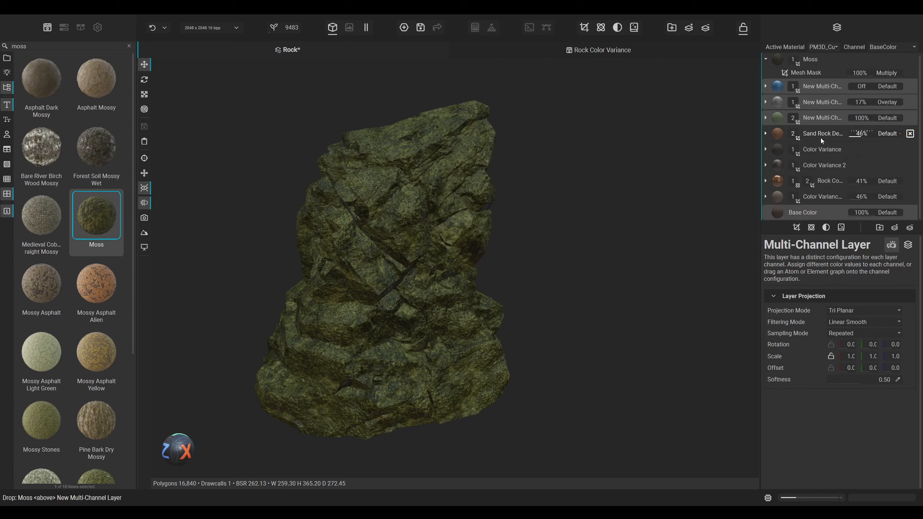
{"action": "left_click", "coordinate": [820, 138], "text": "ctrl"}
{"action": "left_click", "coordinate": [821, 152], "text": "ctrl"}
{"action": "left_click", "coordinate": [820, 167], "text": "ctrl"}
{"action": "left_click", "coordinate": [821, 182], "text": "ctrl"}
{"action": "left_click", "coordinate": [824, 197], "text": "ctrl"}
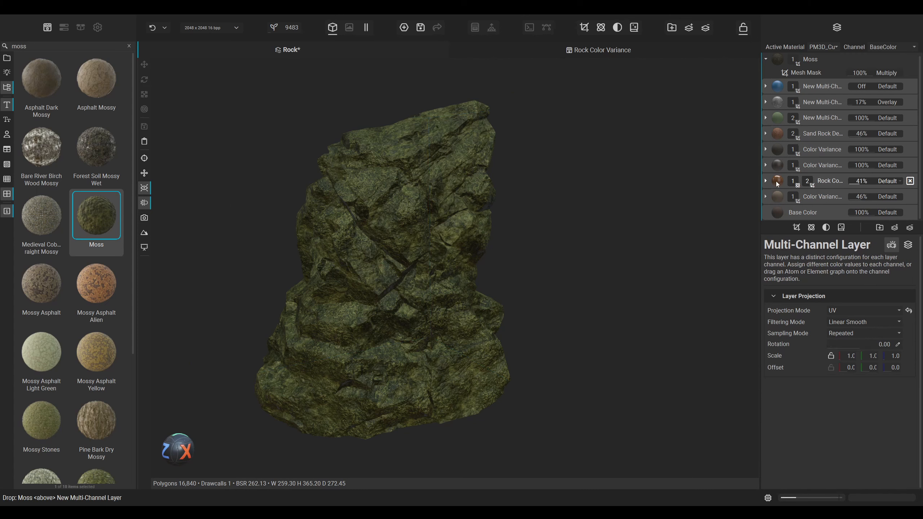
{"action": "left_click", "coordinate": [882, 233]}
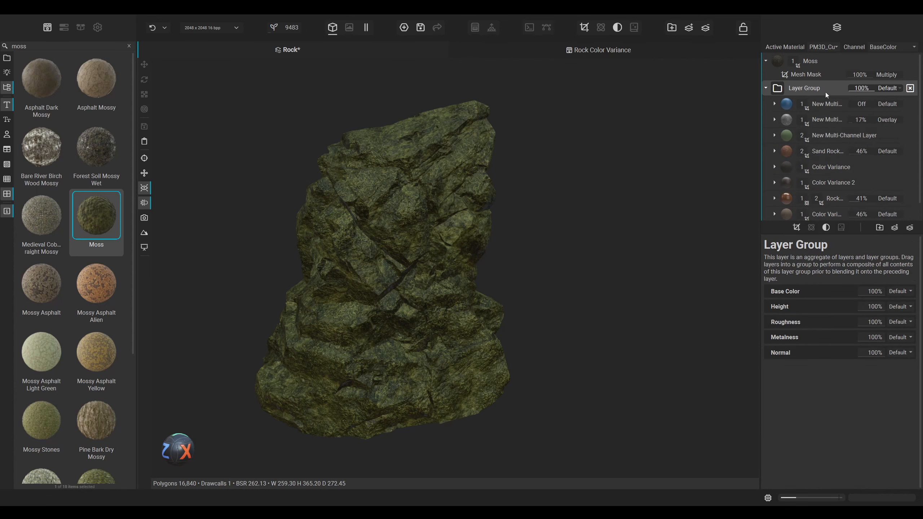
Step: Hide the Moss layer and add an HSL adjustment to the layer group
{"action": "left_click", "coordinate": [911, 61]}
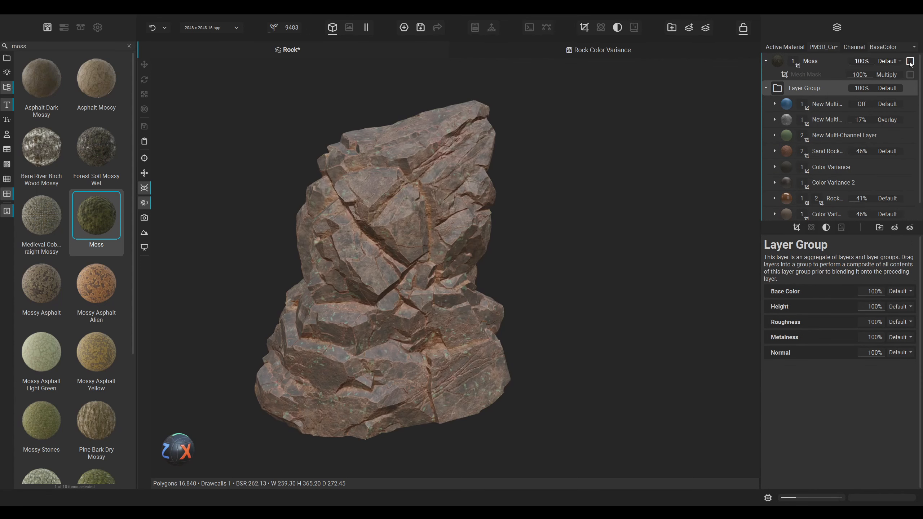
{"action": "left_click", "coordinate": [826, 228]}
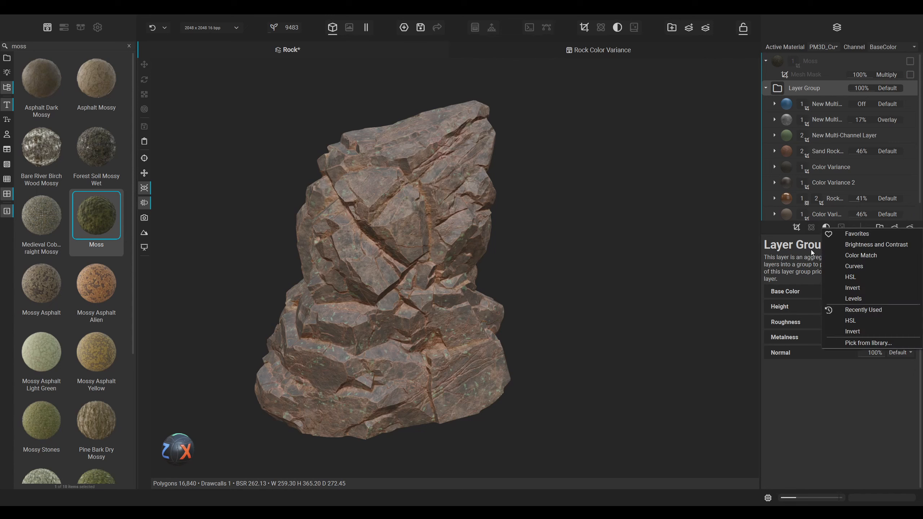
{"action": "left_click", "coordinate": [864, 277]}
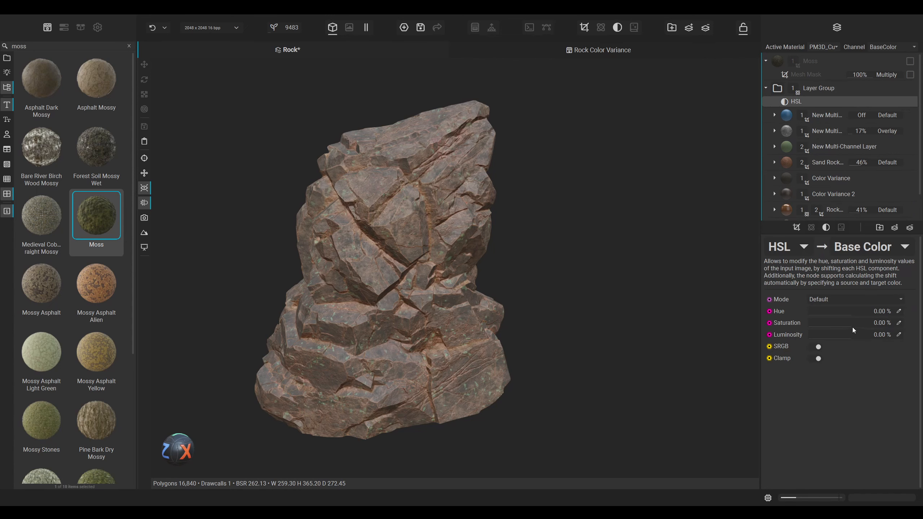
Step: Try shifting the layer group's base color hue and saturation in the HSL adjustment and reset both values
{"action": "left_click_drag", "start_coordinate": [848, 325], "coordinate": [847, 323]}
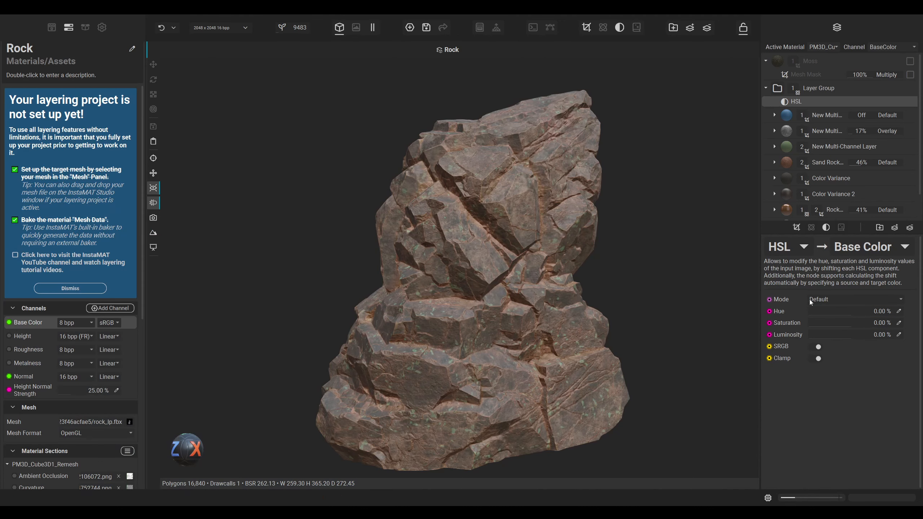
{"action": "mouse_move", "coordinate": [843, 321]}
{"action": "left_mouse_down"}
{"action": "mouse_move", "coordinate": [850, 312]}
{"action": "mouse_move", "coordinate": [850, 336]}
{"action": "mouse_move", "coordinate": [864, 334]}
{"action": "mouse_move", "coordinate": [852, 334]}
{"action": "left_mouse_up"}
{"action": "left_click", "coordinate": [910, 335]}
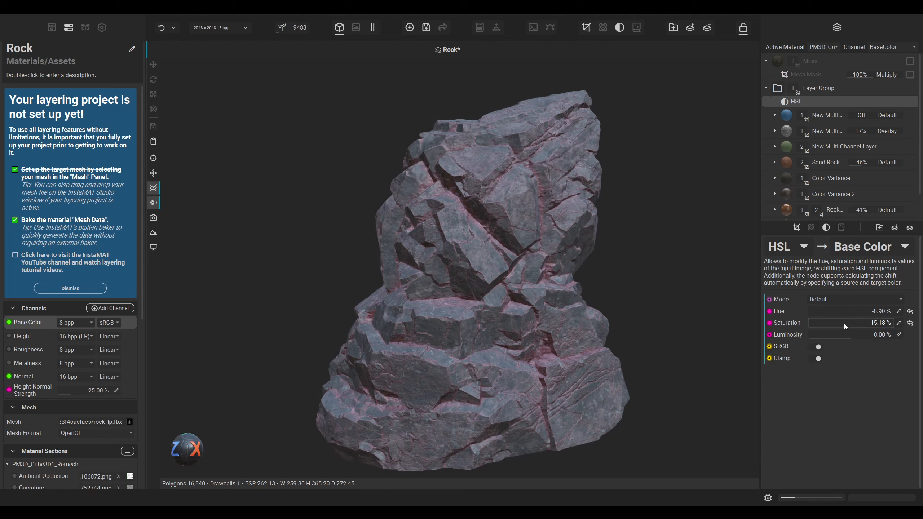
{"action": "left_click", "coordinate": [911, 323]}
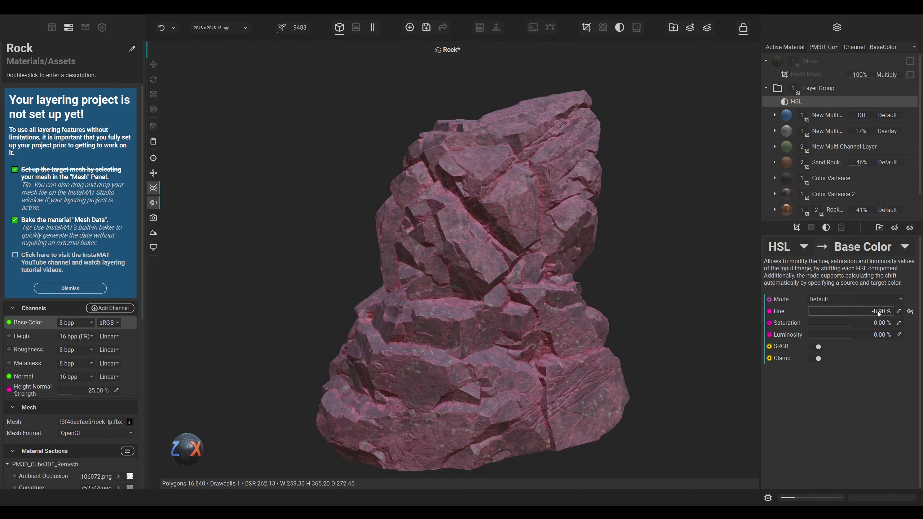
{"action": "left_click", "coordinate": [910, 312]}
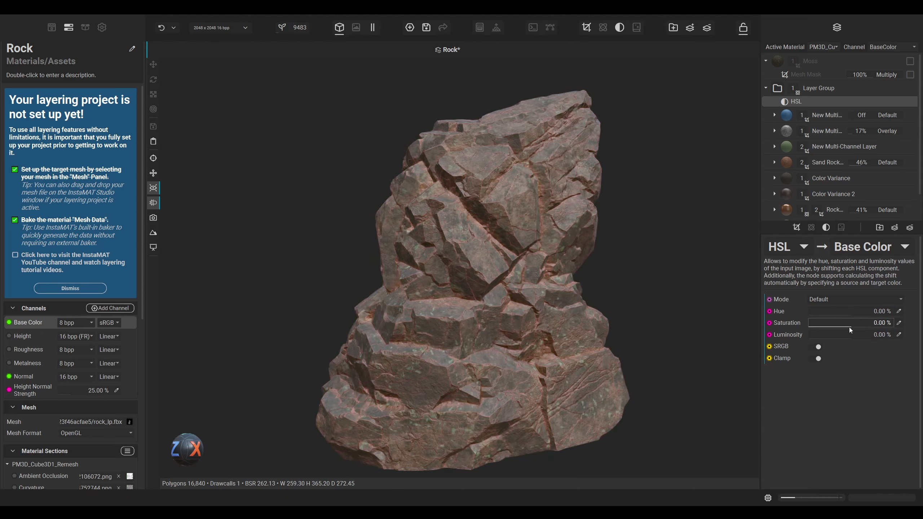
Step: Set the HSL saturation of the layer group to -8.90 % and save the project
{"action": "left_click_drag", "start_coordinate": [849, 325], "coordinate": [846, 325]}
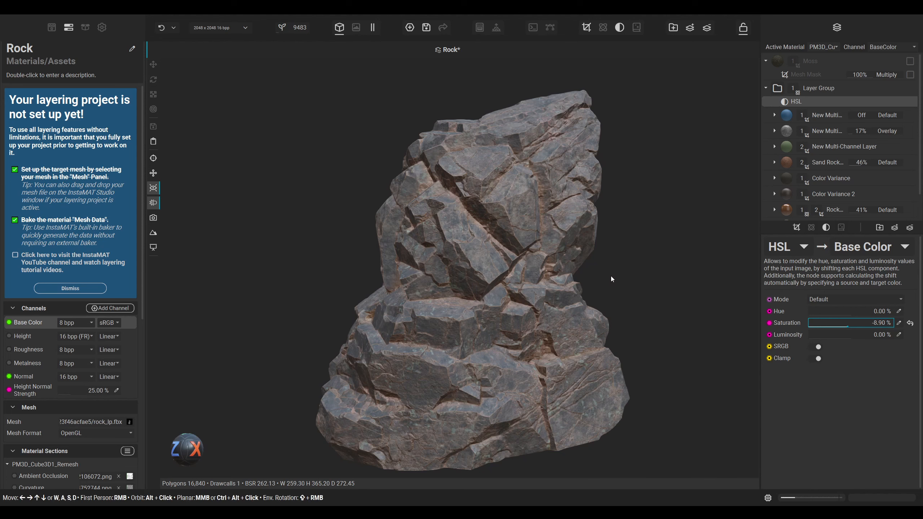
{"action": "key", "text": "ctrl+s"}
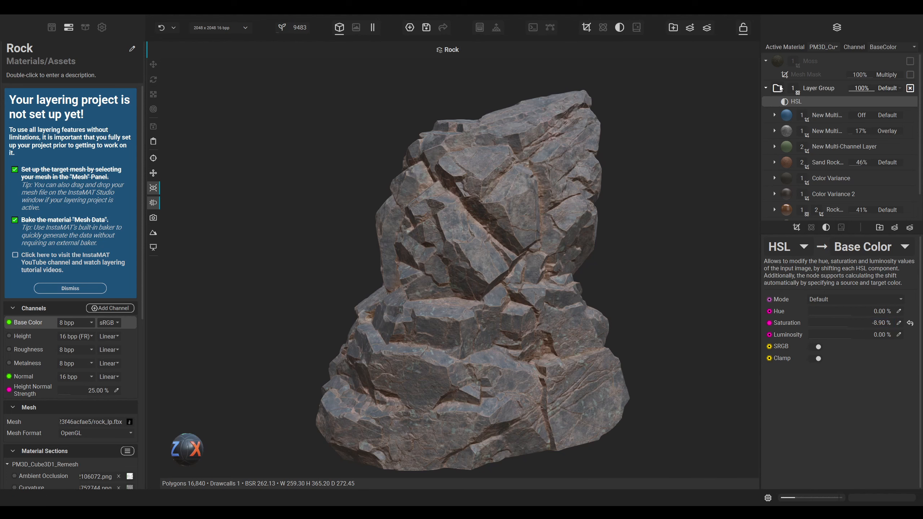
Step: Collapse the layer group, show the Moss layer again and add a Mesh Mask Builder mask to it
{"action": "left_click", "coordinate": [766, 88]}
{"action": "left_click", "coordinate": [915, 61]}
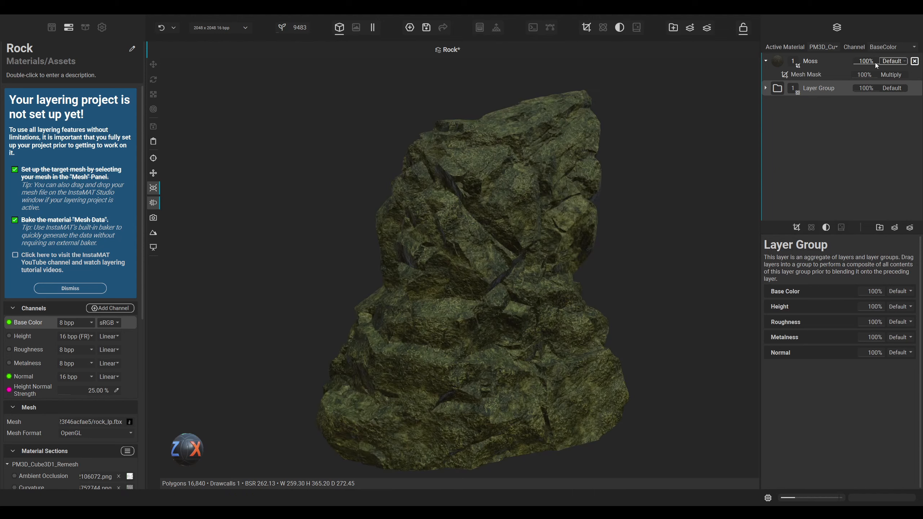
{"action": "left_click", "coordinate": [818, 74]}
{"action": "left_click", "coordinate": [811, 61]}
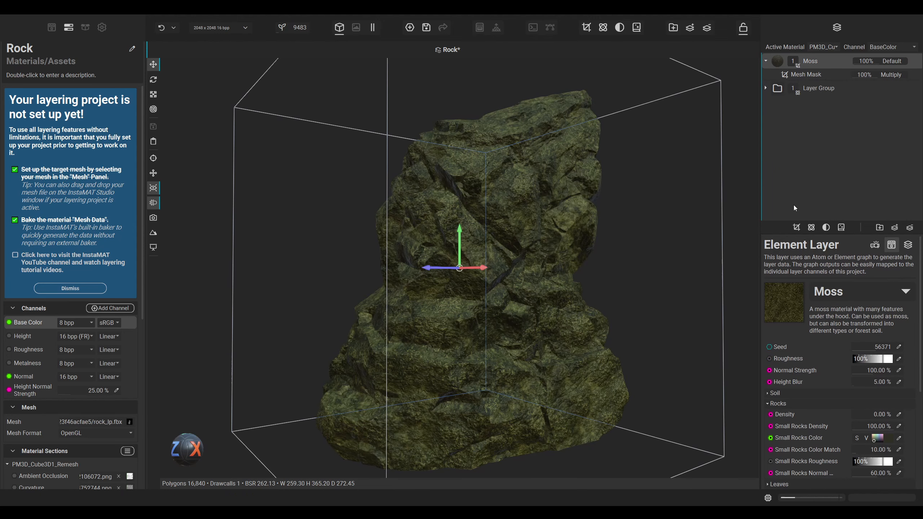
{"action": "left_click", "coordinate": [796, 227]}
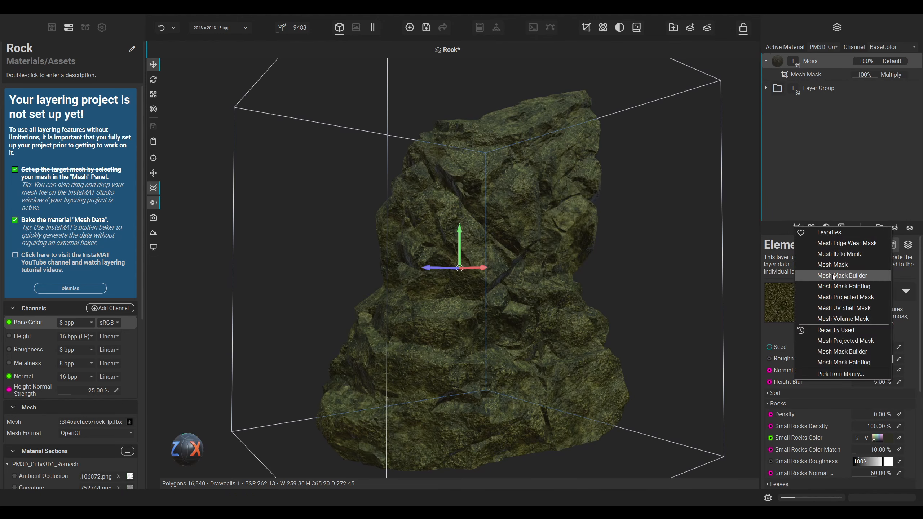
{"action": "left_click", "coordinate": [672, 288]}
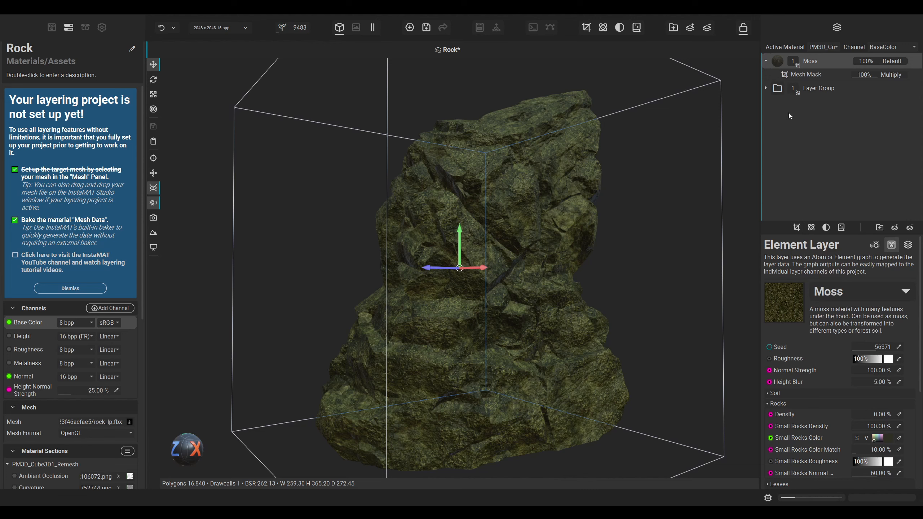
{"action": "left_click", "coordinate": [811, 75]}
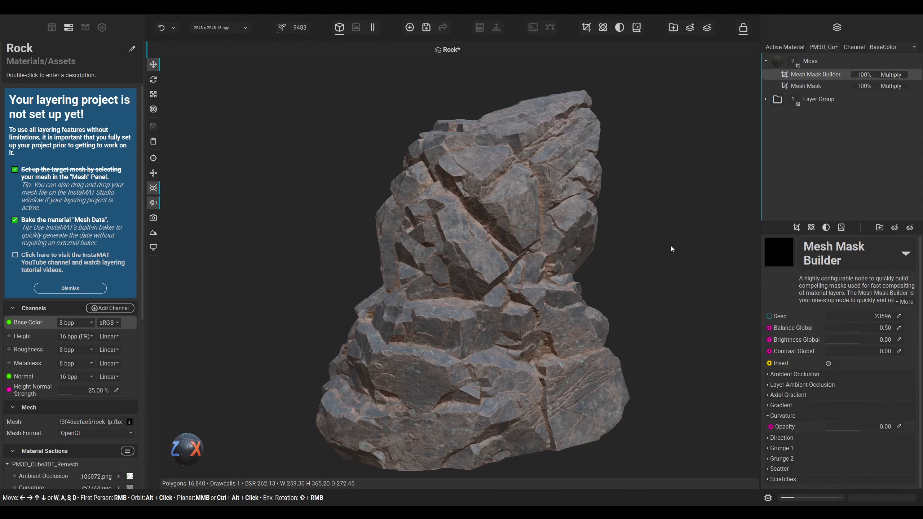
Step: Invert the Mesh Mask Builder's output and set its Ambient Occlusion opacity to 1.00 with that section's own inversion off
{"action": "left_click", "coordinate": [833, 363]}
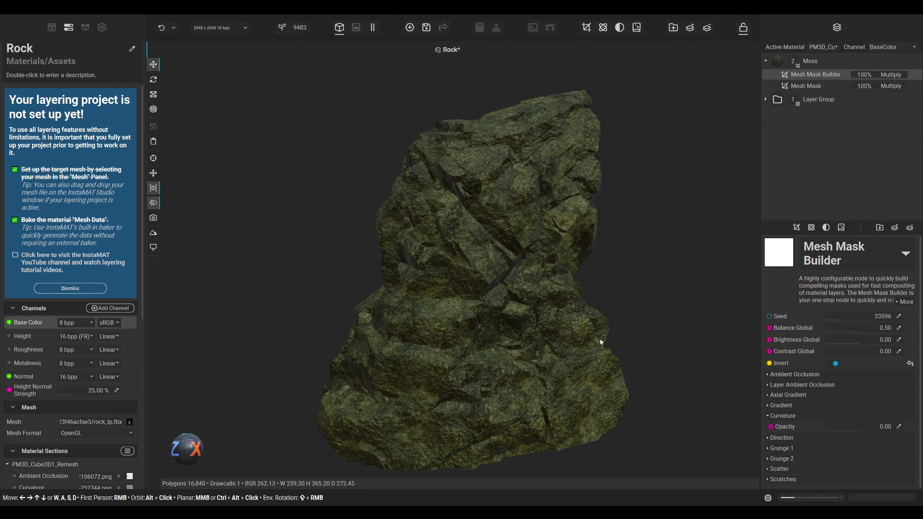
{"action": "left_click", "coordinate": [798, 375]}
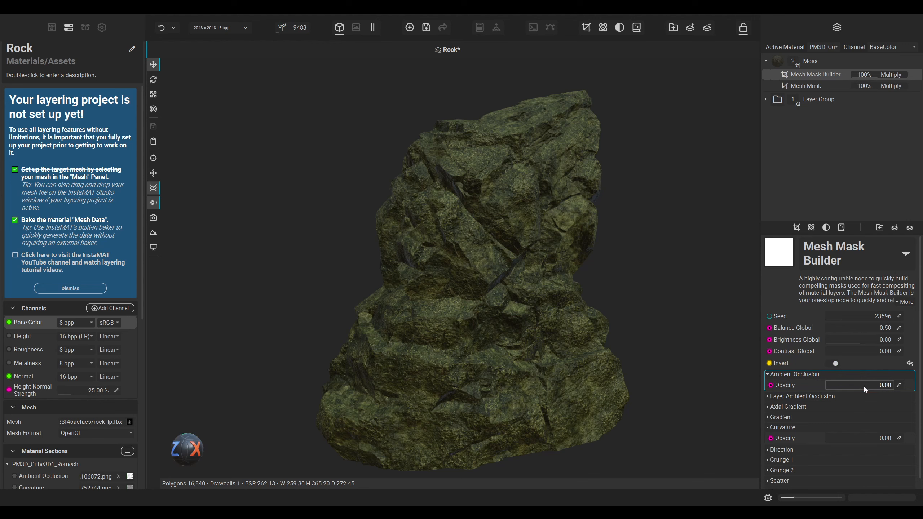
{"action": "left_click_drag", "start_coordinate": [864, 387], "coordinate": [868, 387]}
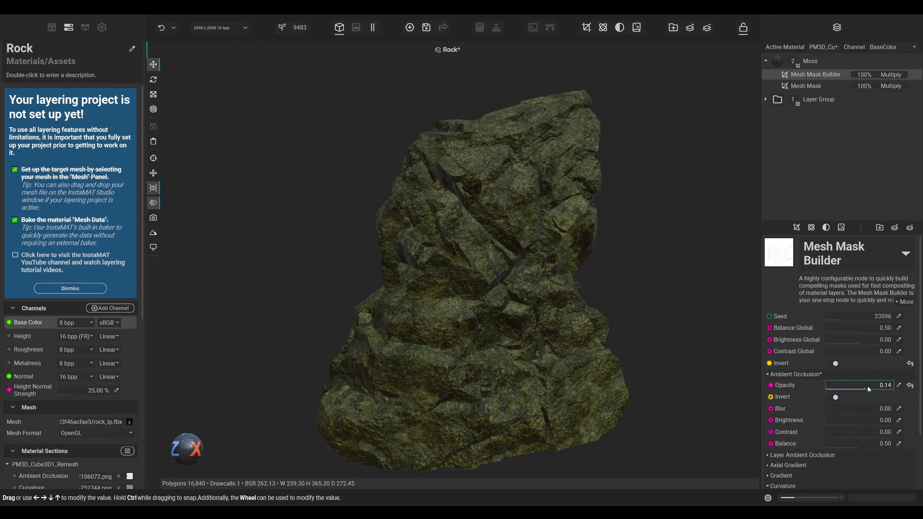
{"action": "left_click", "coordinate": [832, 398]}
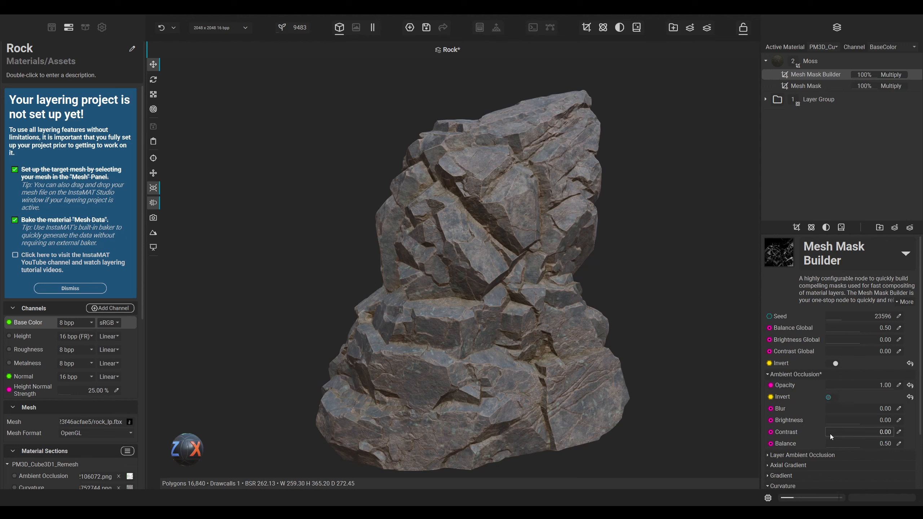
Step: Set the mask's Ambient Occlusion to blur 0.02, brightness 0.41, contrast 0.73 and balance 1.00
{"action": "mouse_move", "coordinate": [860, 423]}
{"action": "left_mouse_down"}
{"action": "mouse_move", "coordinate": [870, 420]}
{"action": "mouse_move", "coordinate": [848, 418]}
{"action": "mouse_move", "coordinate": [857, 415]}
{"action": "mouse_move", "coordinate": [850, 430]}
{"action": "mouse_move", "coordinate": [881, 444]}
{"action": "left_mouse_up"}
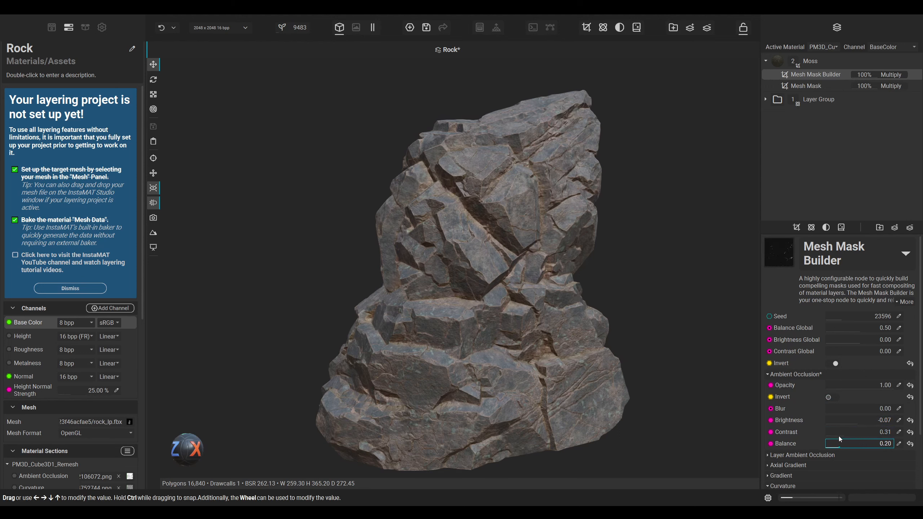
{"action": "mouse_move", "coordinate": [848, 430]}
{"action": "left_mouse_down"}
{"action": "mouse_move", "coordinate": [872, 428]}
{"action": "mouse_move", "coordinate": [828, 410]}
{"action": "mouse_move", "coordinate": [862, 418]}
{"action": "mouse_move", "coordinate": [843, 422]}
{"action": "mouse_move", "coordinate": [859, 421]}
{"action": "mouse_move", "coordinate": [856, 433]}
{"action": "mouse_move", "coordinate": [901, 442]}
{"action": "mouse_move", "coordinate": [860, 431]}
{"action": "mouse_move", "coordinate": [882, 430]}
{"action": "left_mouse_up"}
{"action": "left_click", "coordinate": [866, 443]}
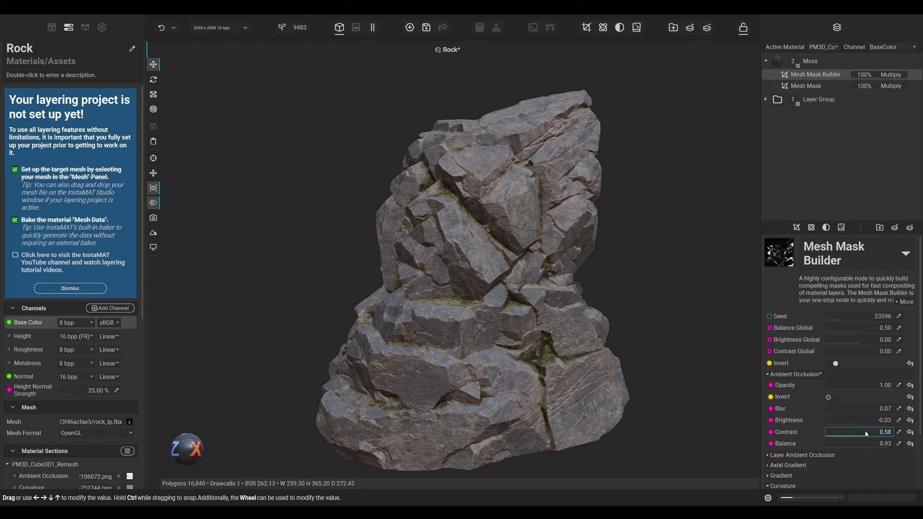
{"action": "mouse_move", "coordinate": [826, 409]}
{"action": "left_mouse_down"}
{"action": "mouse_move", "coordinate": [880, 418]}
{"action": "mouse_move", "coordinate": [871, 434]}
{"action": "mouse_move", "coordinate": [890, 441]}
{"action": "mouse_move", "coordinate": [864, 432]}
{"action": "mouse_move", "coordinate": [883, 431]}
{"action": "mouse_move", "coordinate": [875, 422]}
{"action": "mouse_move", "coordinate": [850, 419]}
{"action": "mouse_move", "coordinate": [867, 417]}
{"action": "mouse_move", "coordinate": [825, 408]}
{"action": "left_mouse_up"}
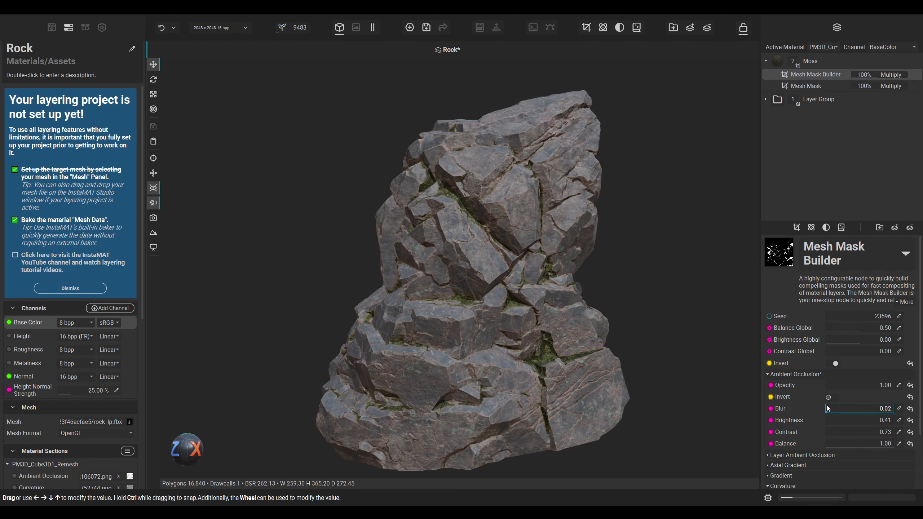
Step: Set the mask's Curvature opacity to -1.00 and its mode to Both
{"action": "scroll", "coordinate": [803, 430], "scroll_direction": "down", "scroll_amount": 3}
{"action": "left_click", "coordinate": [789, 415]}
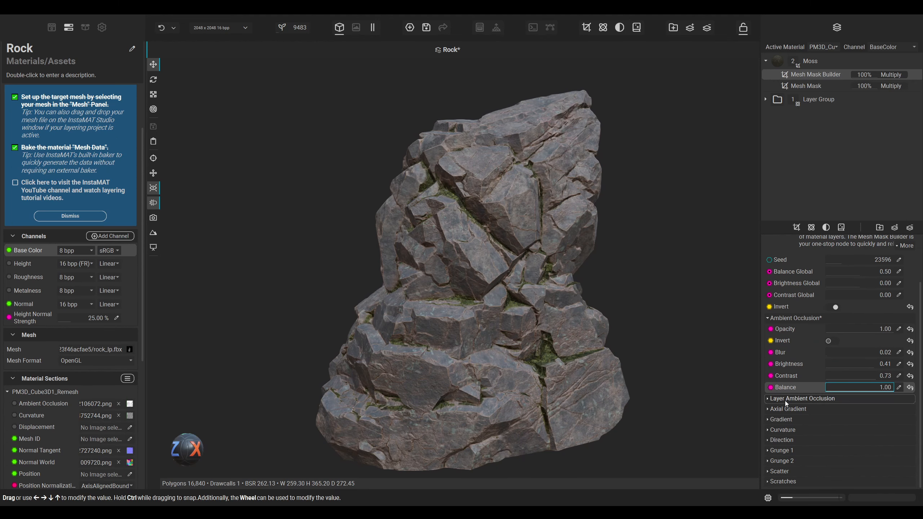
{"action": "left_click", "coordinate": [806, 430]}
{"action": "left_click_drag", "start_coordinate": [851, 443], "coordinate": [815, 436]}
{"action": "scroll", "coordinate": [797, 427], "scroll_direction": "down", "scroll_amount": 1}
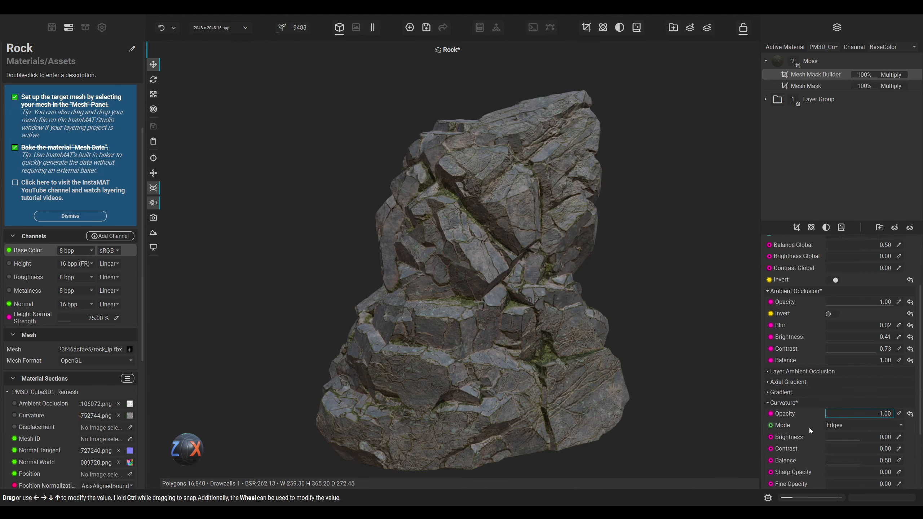
{"action": "left_click", "coordinate": [836, 426]}
{"action": "left_click", "coordinate": [839, 448]}
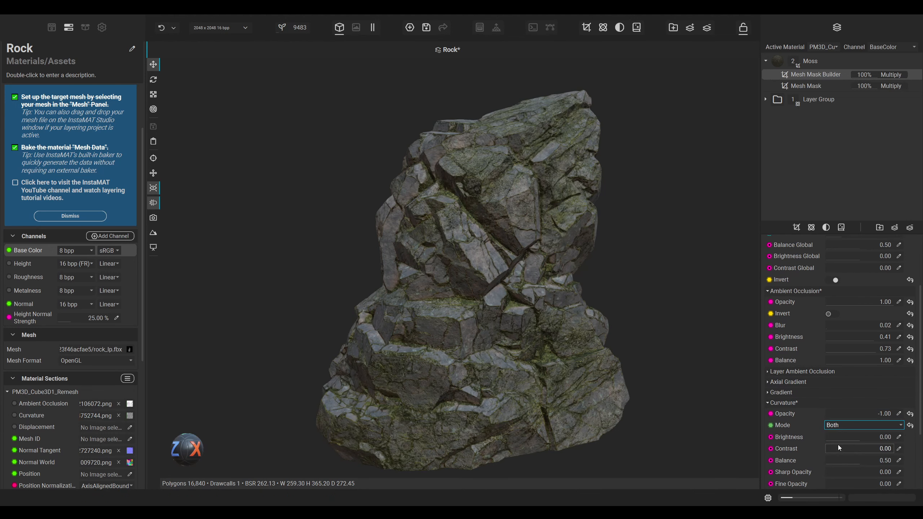
Step: Set the mask's Curvature to blur 0.07, brightness 0.02, contrast 0.25 and balance 0.64
{"action": "scroll", "coordinate": [568, 355], "scroll_direction": "up", "scroll_amount": 6}
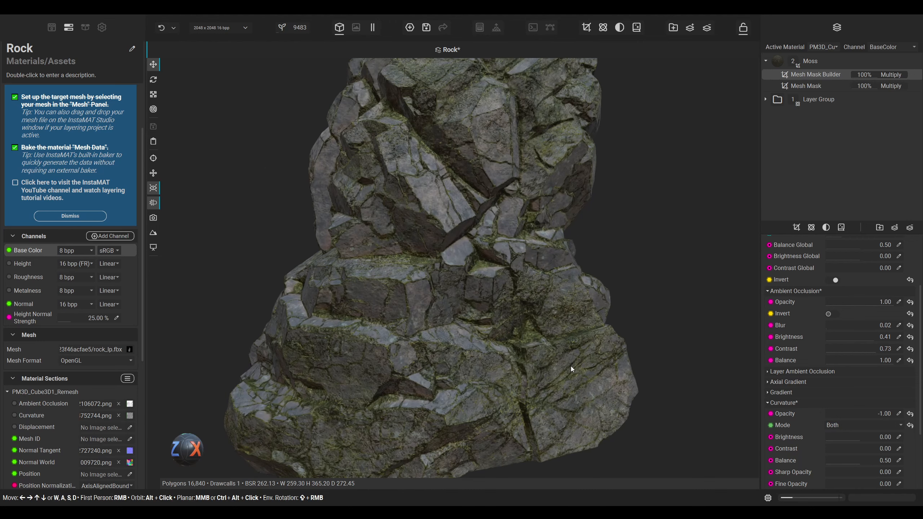
{"action": "scroll", "coordinate": [802, 449], "scroll_direction": "down", "scroll_amount": 3}
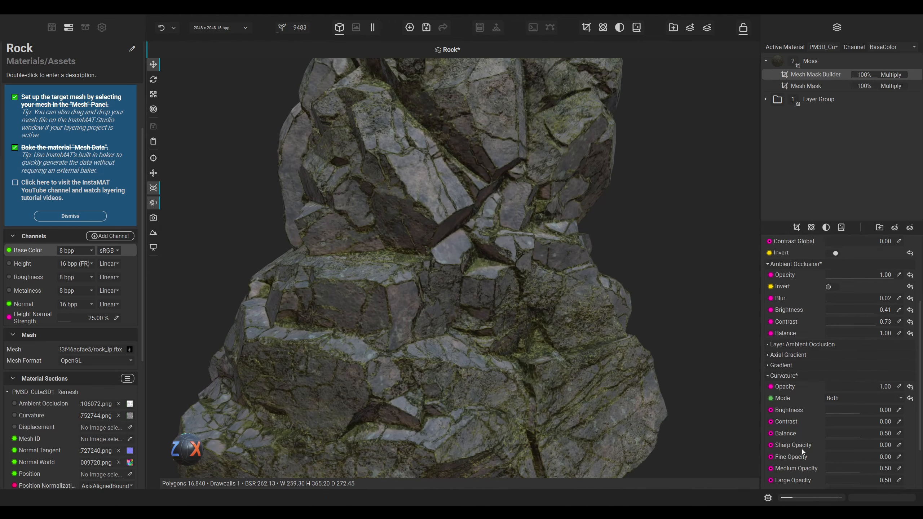
{"action": "scroll", "coordinate": [830, 439], "scroll_direction": "up", "scroll_amount": 3}
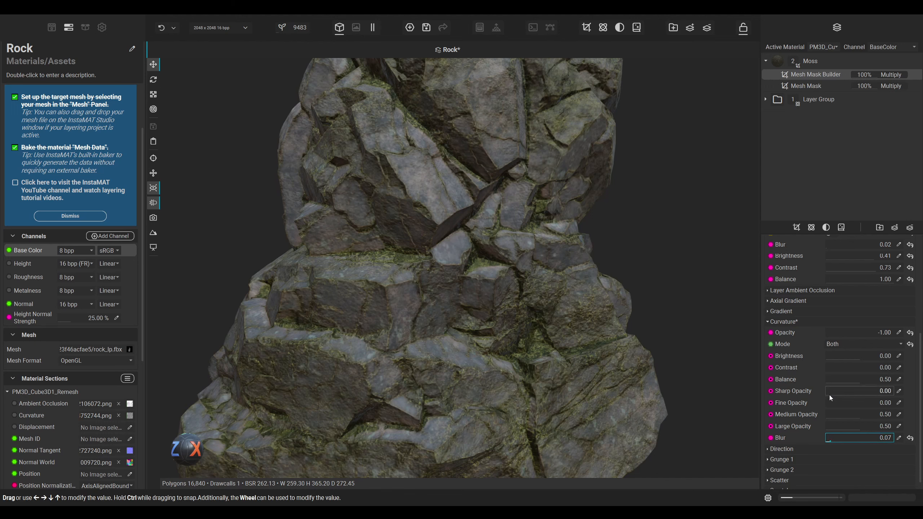
{"action": "scroll", "coordinate": [858, 355], "scroll_direction": "up", "scroll_amount": 1}
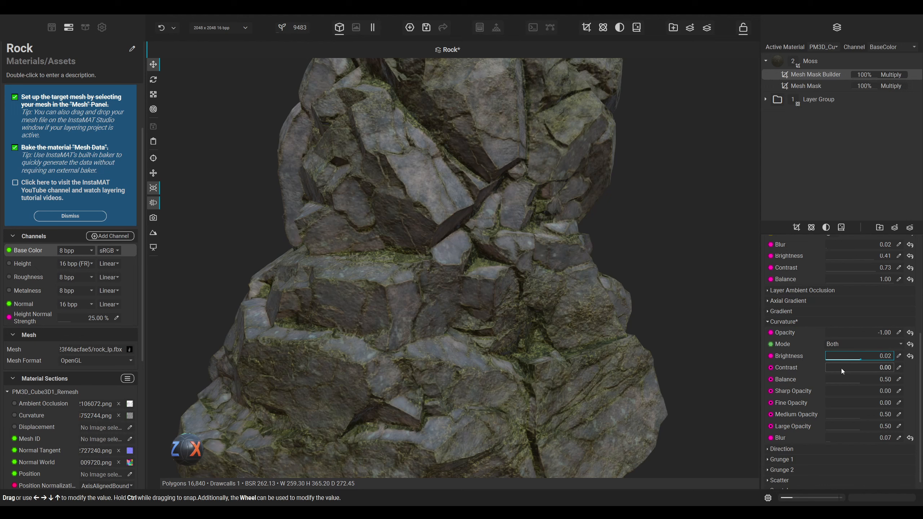
{"action": "left_click_drag", "start_coordinate": [844, 368], "coordinate": [864, 378]}
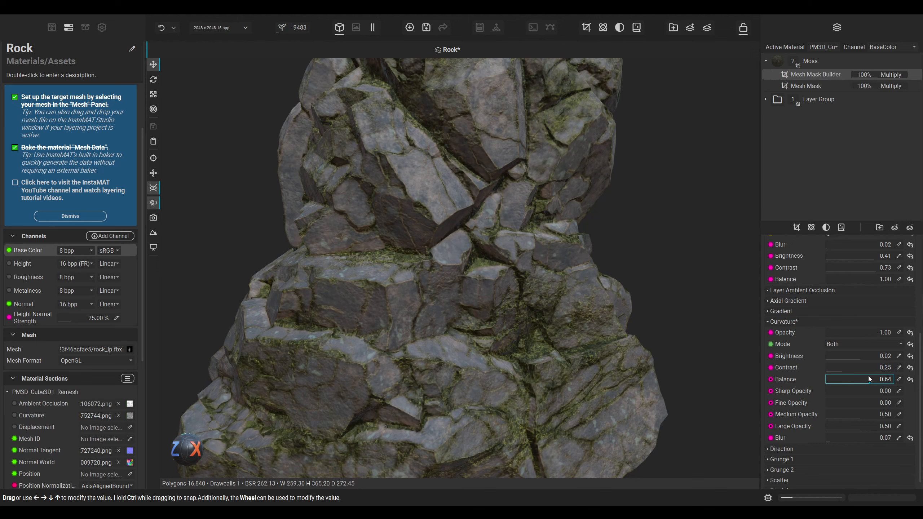
Step: Assign the Cracked grunge image to the mask's Grunge 1 section and set its opacity to 1.00
{"action": "scroll", "coordinate": [497, 316], "scroll_direction": "down", "scroll_amount": 4}
{"action": "middle_click_drag", "start_coordinate": [491, 318], "coordinate": [485, 320]}
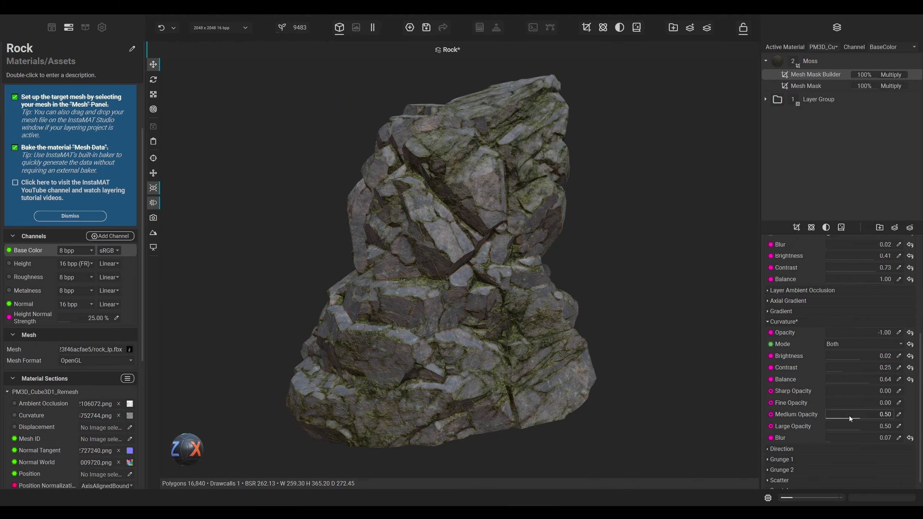
{"action": "scroll", "coordinate": [790, 416], "scroll_direction": "down", "scroll_amount": 1}
{"action": "left_click", "coordinate": [795, 448]}
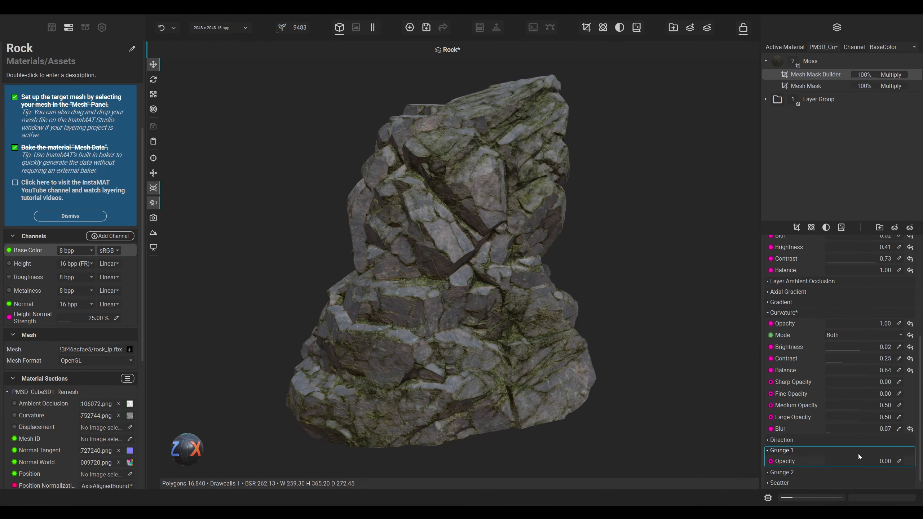
{"action": "left_click_drag", "start_coordinate": [871, 462], "coordinate": [921, 460]}
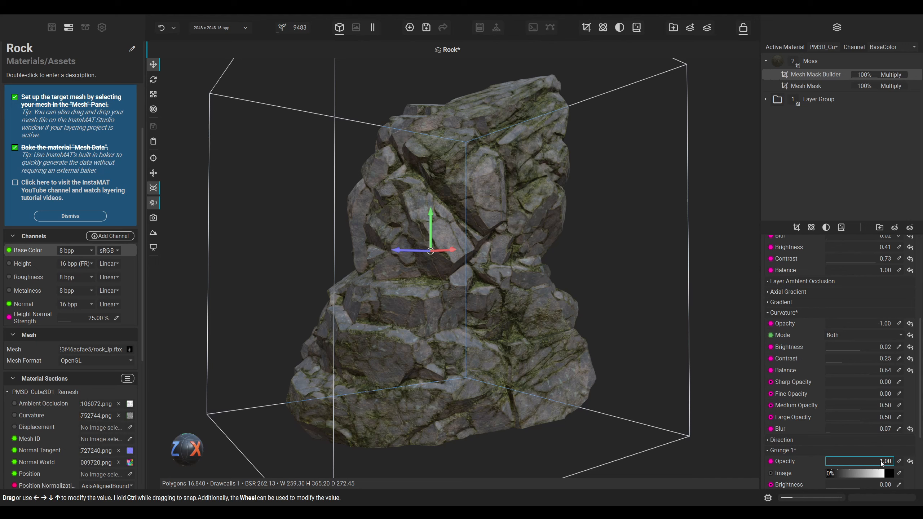
{"action": "left_click", "coordinate": [900, 474]}
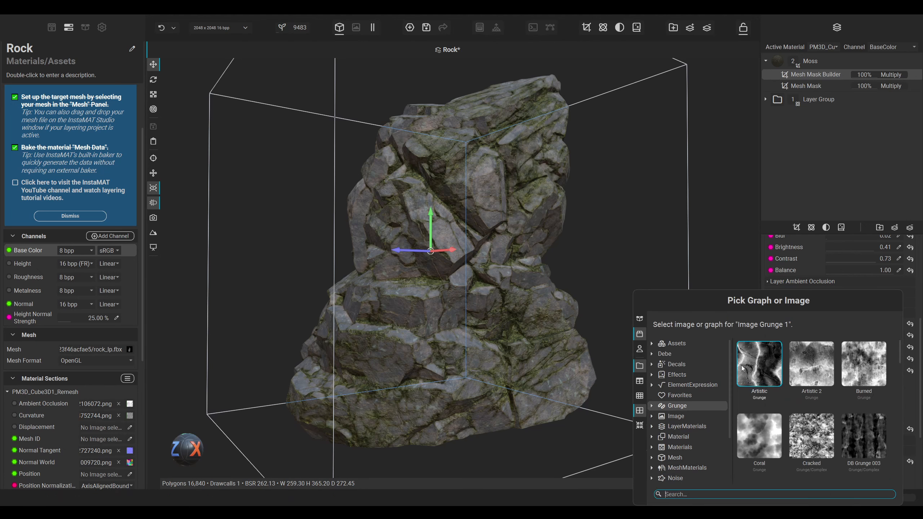
{"action": "left_click", "coordinate": [811, 436]}
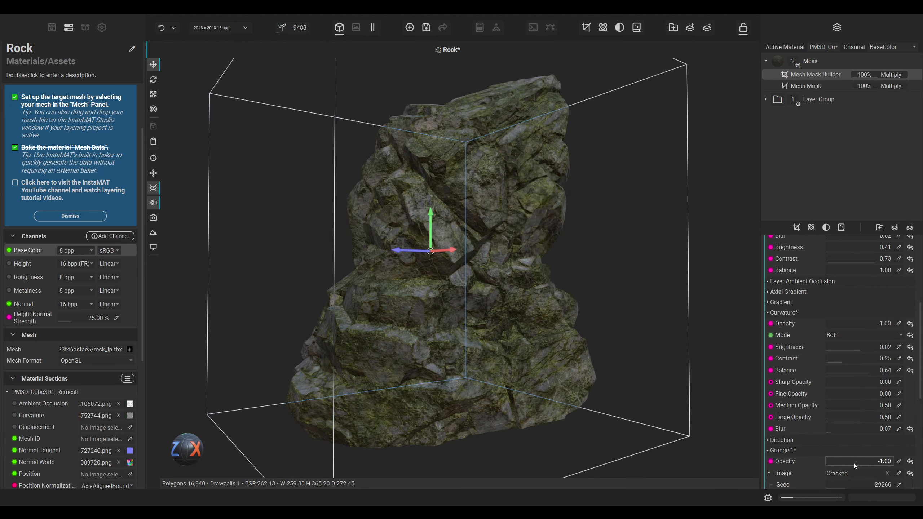
{"action": "left_click_drag", "start_coordinate": [855, 463], "coordinate": [915, 460]}
{"action": "scroll", "coordinate": [804, 465], "scroll_direction": "down", "scroll_amount": 3}
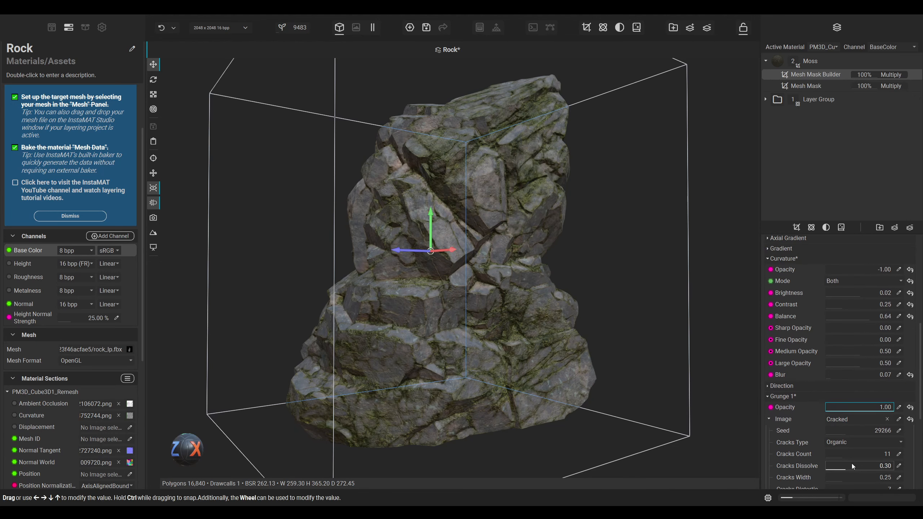
Step: Set the Grunge 1 Cracked image's Cracks Count to 4, Cracks Dissolve to 1.00, Cracks Width to 0.28, Balance to 0.15 and Contrast to 0.65
{"action": "left_click_drag", "start_coordinate": [854, 465], "coordinate": [814, 467]}
{"action": "scroll", "coordinate": [813, 459], "scroll_direction": "down", "scroll_amount": 1}
{"action": "left_click_drag", "start_coordinate": [841, 429], "coordinate": [849, 450]}
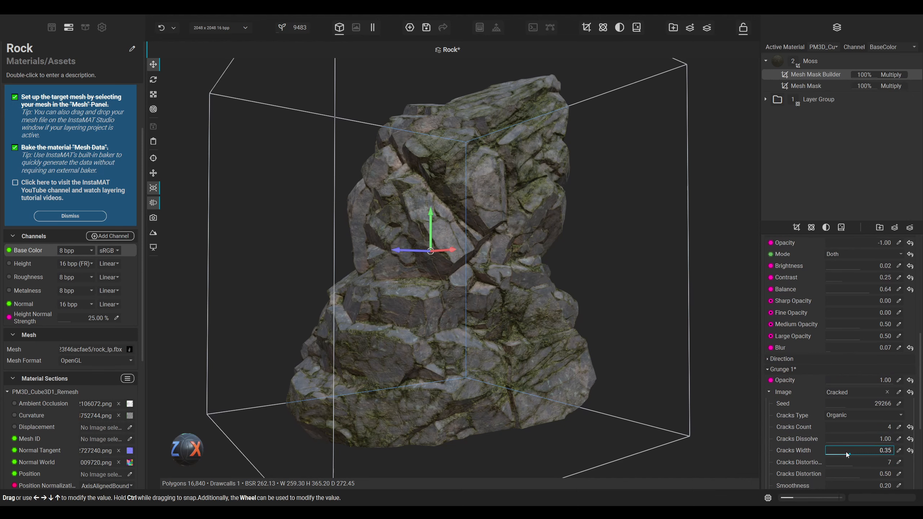
{"action": "scroll", "coordinate": [809, 450], "scroll_direction": "down", "scroll_amount": 1}
{"action": "scroll", "coordinate": [810, 449], "scroll_direction": "down", "scroll_amount": 2}
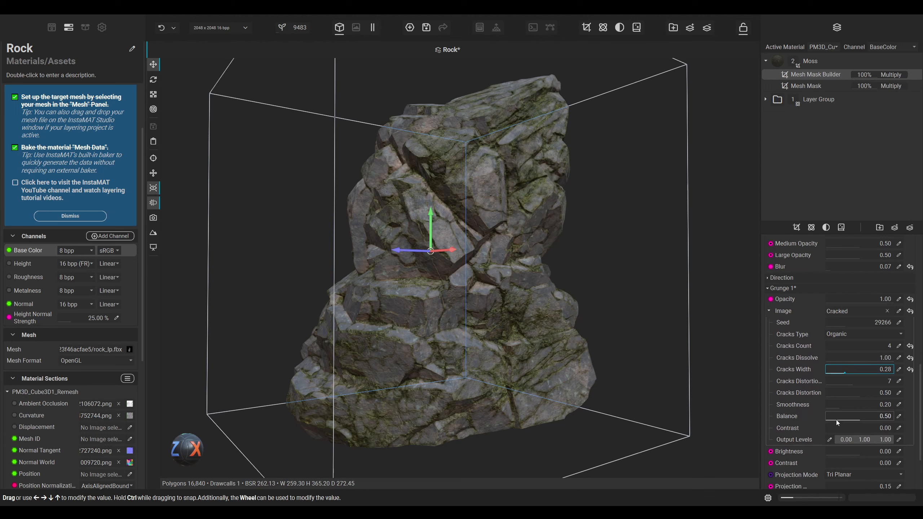
{"action": "left_click_drag", "start_coordinate": [853, 417], "coordinate": [829, 417]}
{"action": "mouse_move", "coordinate": [833, 429]}
{"action": "left_mouse_down"}
{"action": "mouse_move", "coordinate": [870, 427]}
{"action": "mouse_move", "coordinate": [836, 418]}
{"action": "left_mouse_up"}
Step: Set the blur of the mask's Curvature section to 0.14
{"action": "scroll", "coordinate": [775, 309], "scroll_direction": "up", "scroll_amount": 2}
{"action": "scroll", "coordinate": [775, 317], "scroll_direction": "up", "scroll_amount": 2}
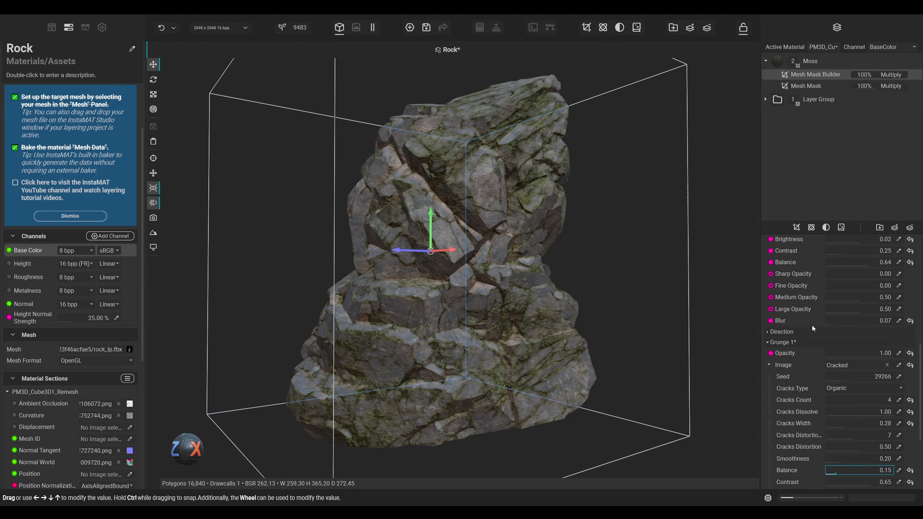
{"action": "scroll", "coordinate": [818, 334], "scroll_direction": "up", "scroll_amount": 2}
{"action": "left_click_drag", "start_coordinate": [833, 348], "coordinate": [836, 349]}
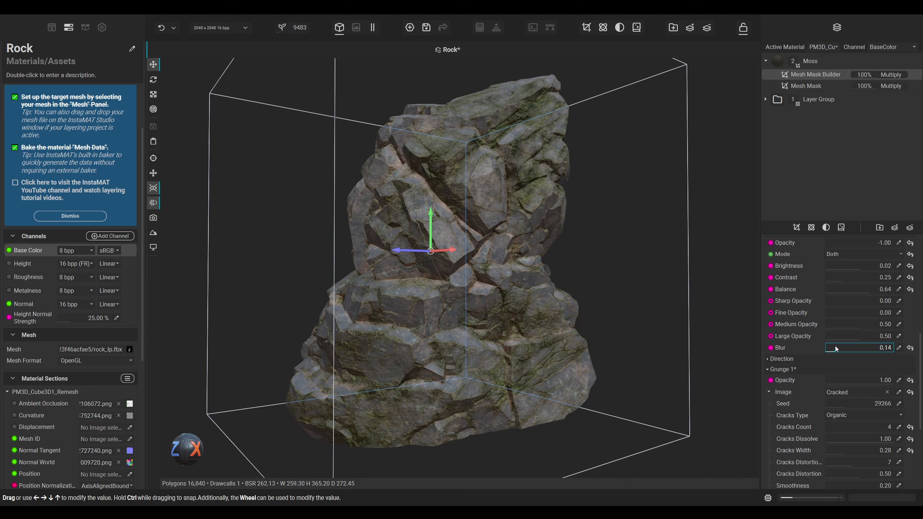
Step: Set the Grunge 1 Cracked image's Smoothness to 0.29 and its Balance to 0.22
{"action": "scroll", "coordinate": [795, 313], "scroll_direction": "down", "scroll_amount": 5}
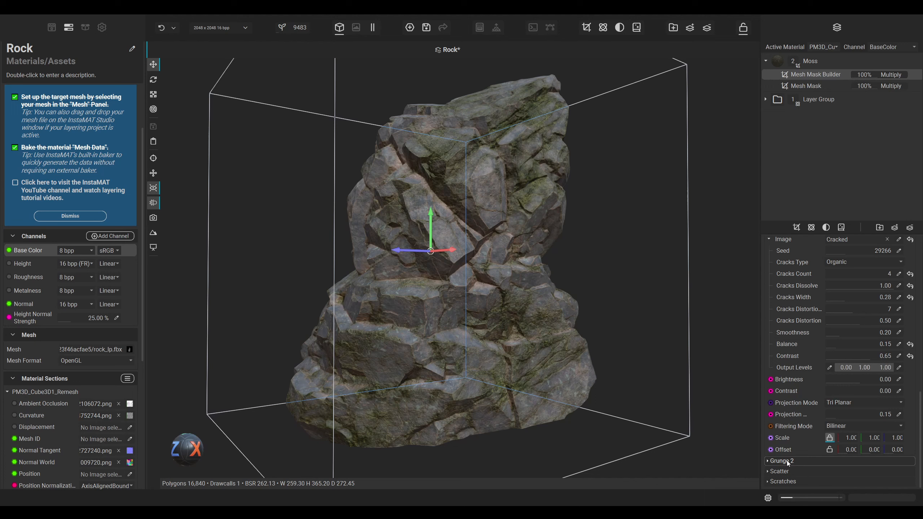
{"action": "mouse_move", "coordinate": [847, 333]}
{"action": "left_mouse_down"}
{"action": "mouse_move", "coordinate": [870, 333]}
{"action": "mouse_move", "coordinate": [844, 334]}
{"action": "mouse_move", "coordinate": [859, 343]}
{"action": "mouse_move", "coordinate": [851, 344]}
{"action": "left_mouse_up"}
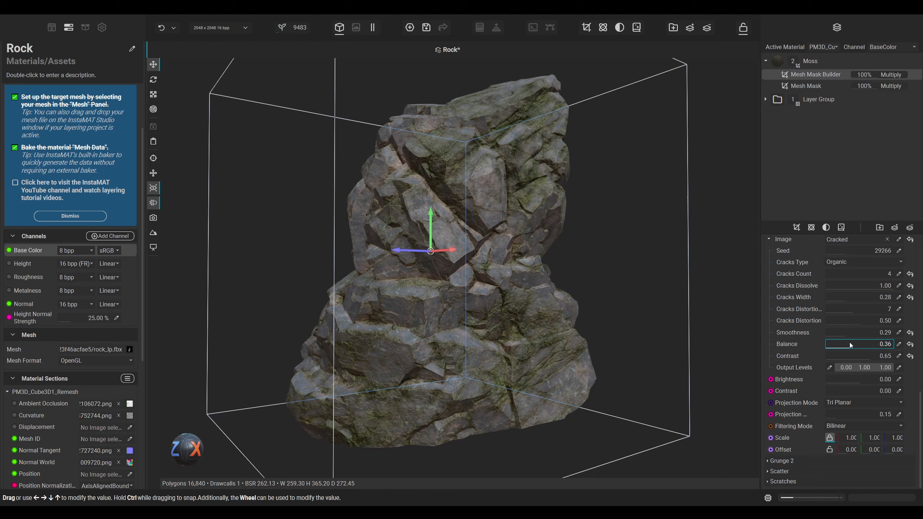
{"action": "mouse_move", "coordinate": [850, 342]}
{"action": "left_mouse_down"}
{"action": "mouse_move", "coordinate": [837, 345]}
{"action": "mouse_move", "coordinate": [879, 345]}
{"action": "mouse_move", "coordinate": [838, 346]}
{"action": "mouse_move", "coordinate": [853, 345]}
{"action": "left_mouse_up"}
Step: Adjust the opacity of the mask's Grunge 2 section and open the graph or image selection for its image
{"action": "left_click", "coordinate": [799, 460]}
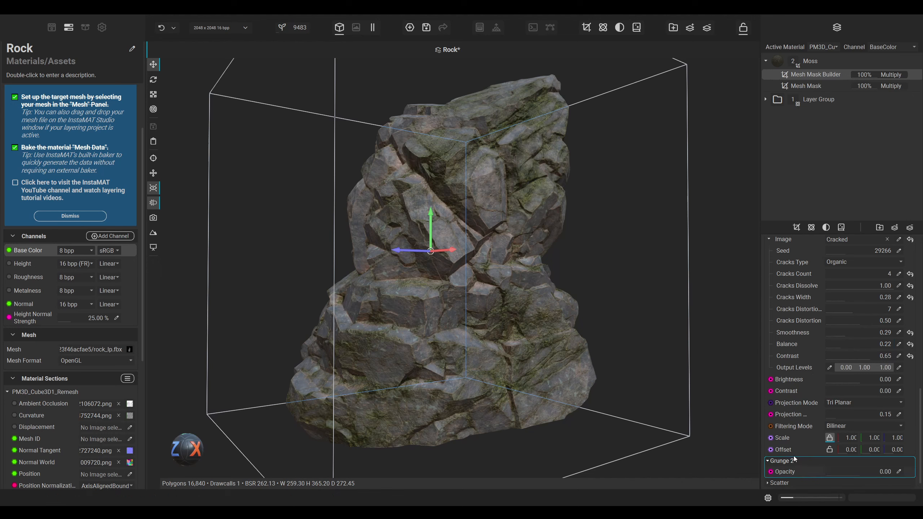
{"action": "scroll", "coordinate": [793, 456], "scroll_direction": "up", "scroll_amount": 2}
{"action": "scroll", "coordinate": [795, 453], "scroll_direction": "down", "scroll_amount": 3}
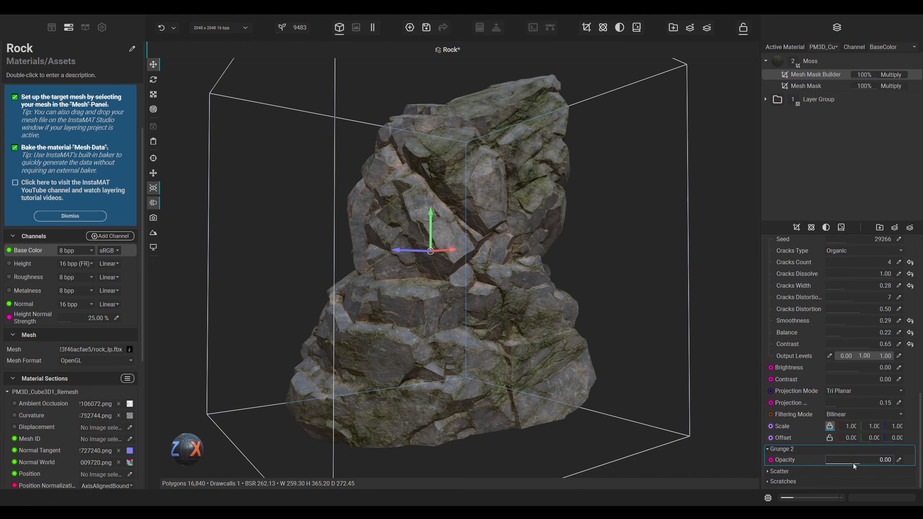
{"action": "left_click_drag", "start_coordinate": [853, 462], "coordinate": [785, 455]}
{"action": "scroll", "coordinate": [784, 445], "scroll_direction": "down", "scroll_amount": 3}
{"action": "left_click", "coordinate": [899, 419]}
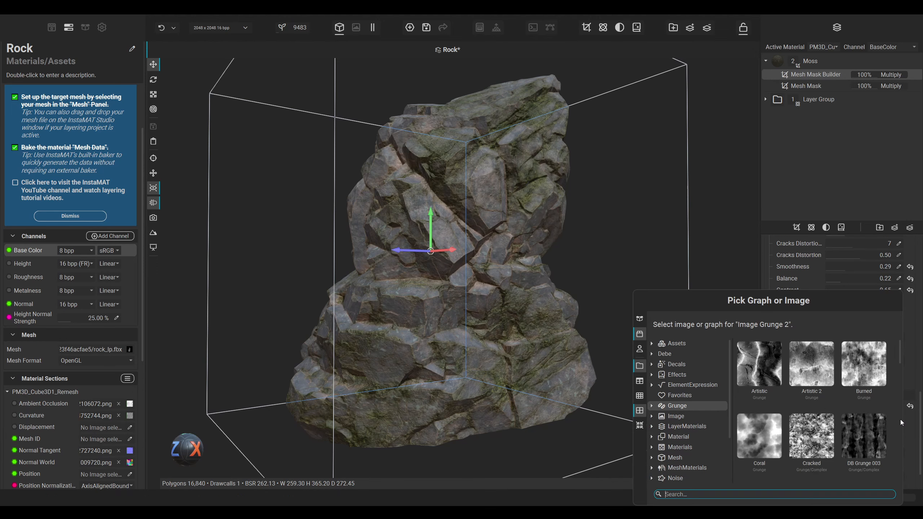